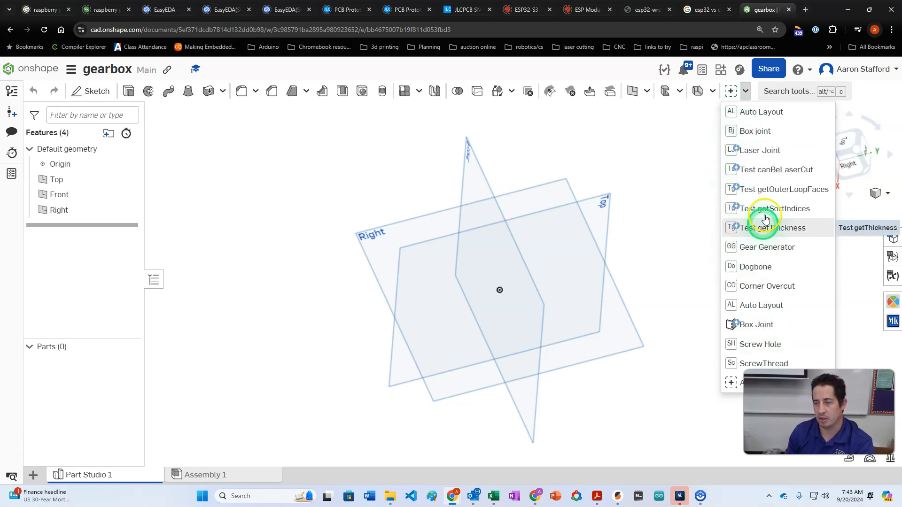
# Find the Spur Gear document in the FeatureScript samples and add its Spur gear custom feature to the toolbar
pyautogui.click(732, 387)
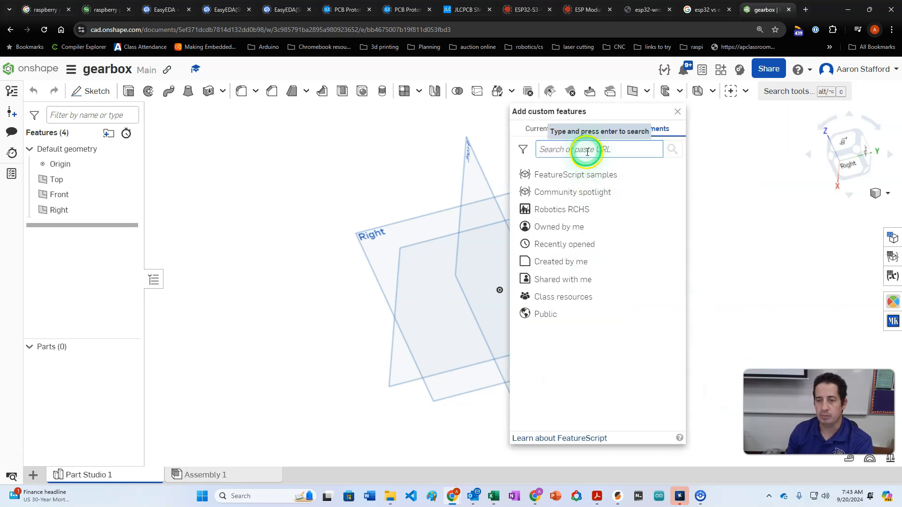
pyautogui.click(560, 177)
pyautogui.click(578, 150)
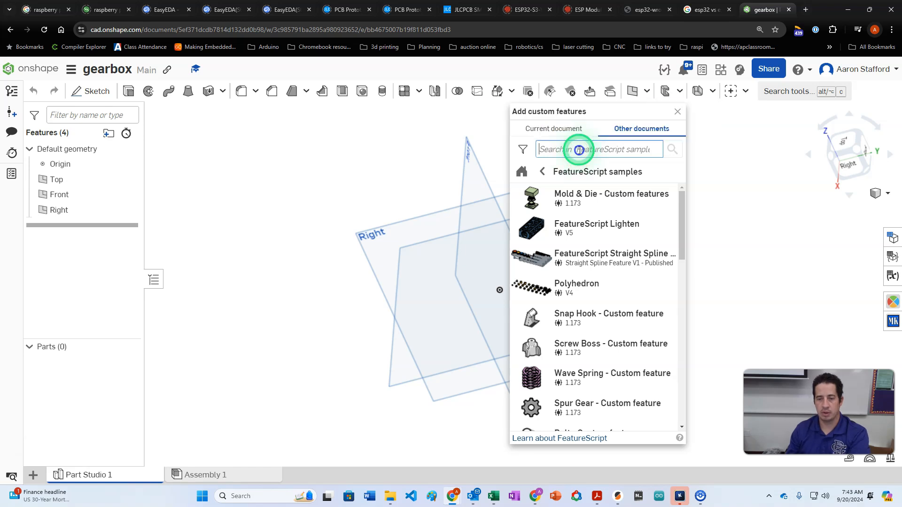
pyautogui.write('spur g')
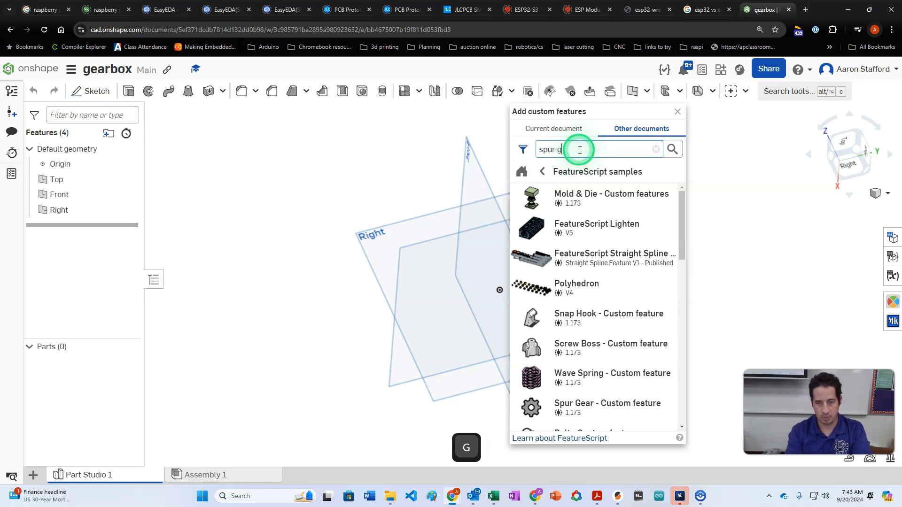
pyautogui.write('ear')
pyautogui.press('Return')
pyautogui.click(564, 172)
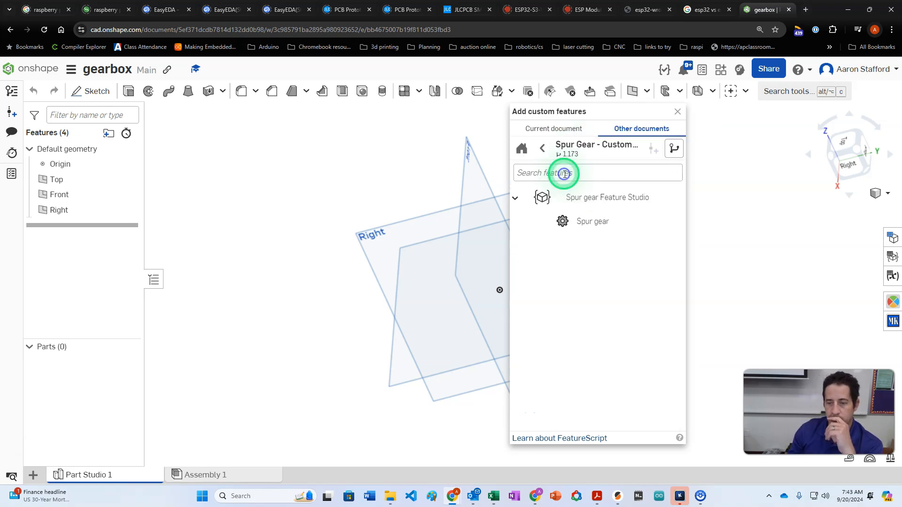
pyautogui.click(577, 227)
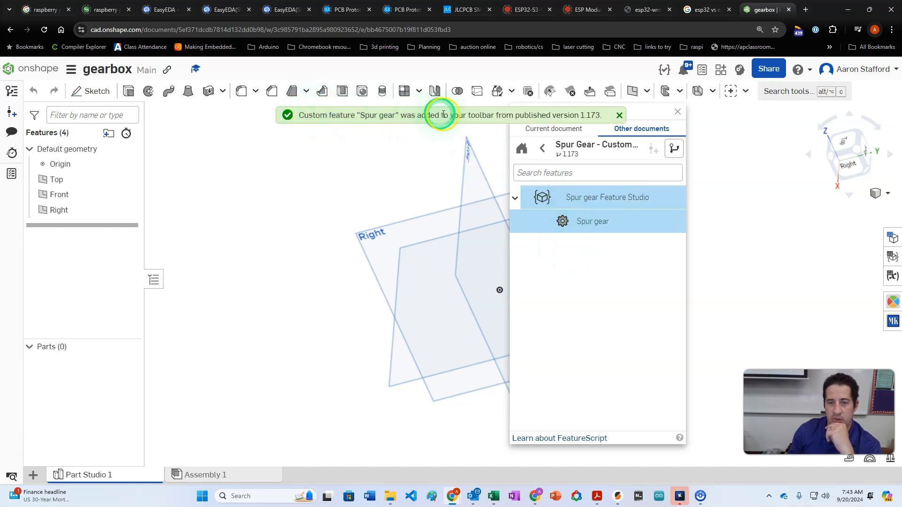
pyautogui.click(744, 92)
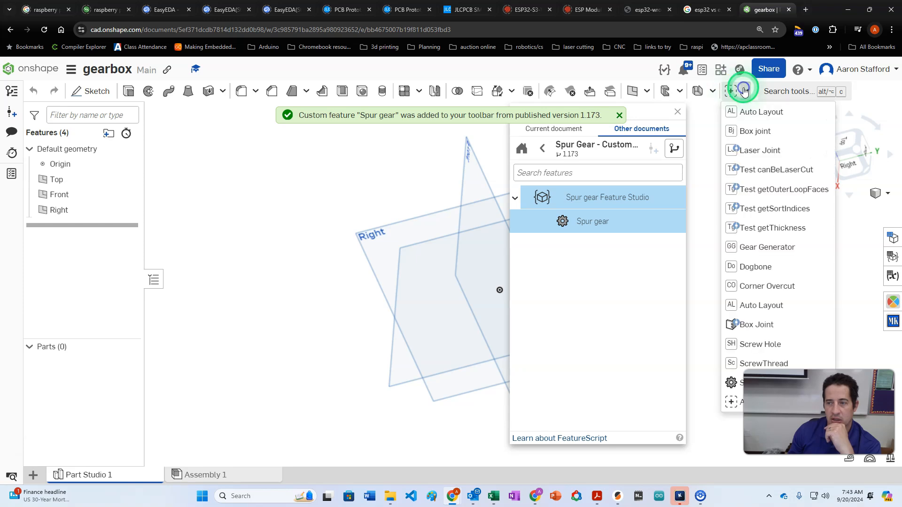
pyautogui.click(733, 383)
pyautogui.moveTo(703, 194); pyautogui.dragTo(615, 154)
pyautogui.click(690, 162)
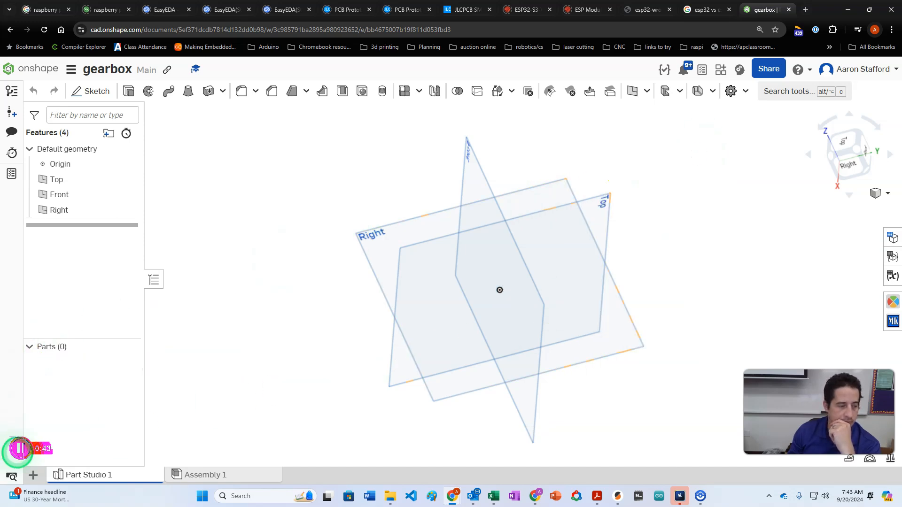
# Start a new sketch on the Front plane, viewed from the front
pyautogui.hotkey('shift', '1')
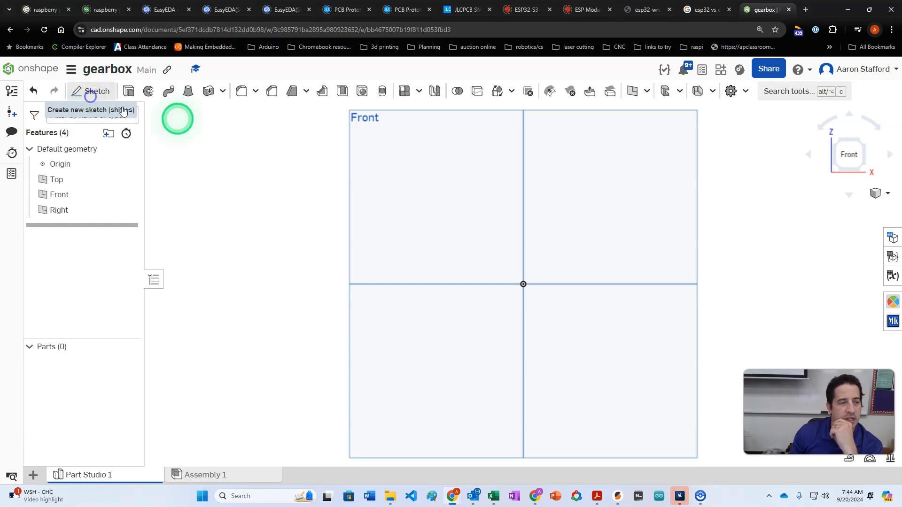
pyautogui.click(90, 94)
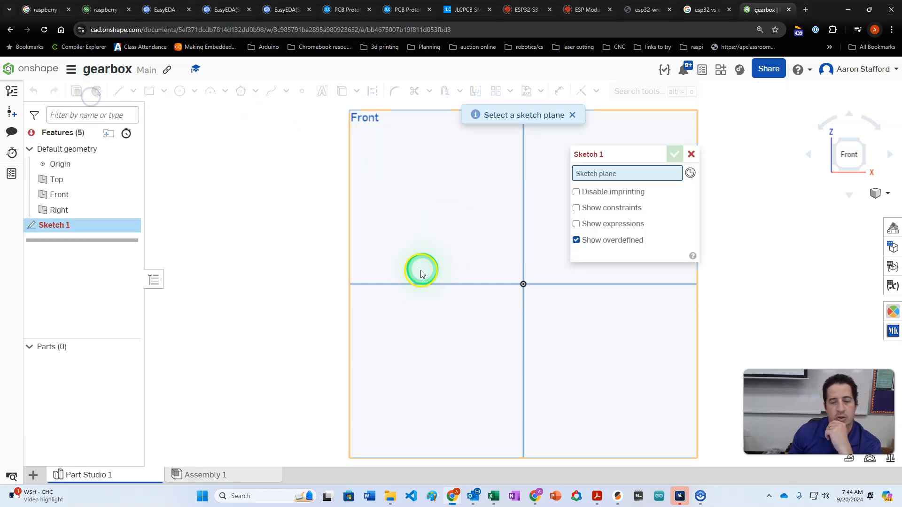
pyautogui.click(397, 180)
pyautogui.moveTo(596, 154); pyautogui.dragTo(697, 119)
# Draw two collinear horizontal lines meeting at the origin, about 53 mm long on the left and 50 mm on the right
pyautogui.click(119, 91)
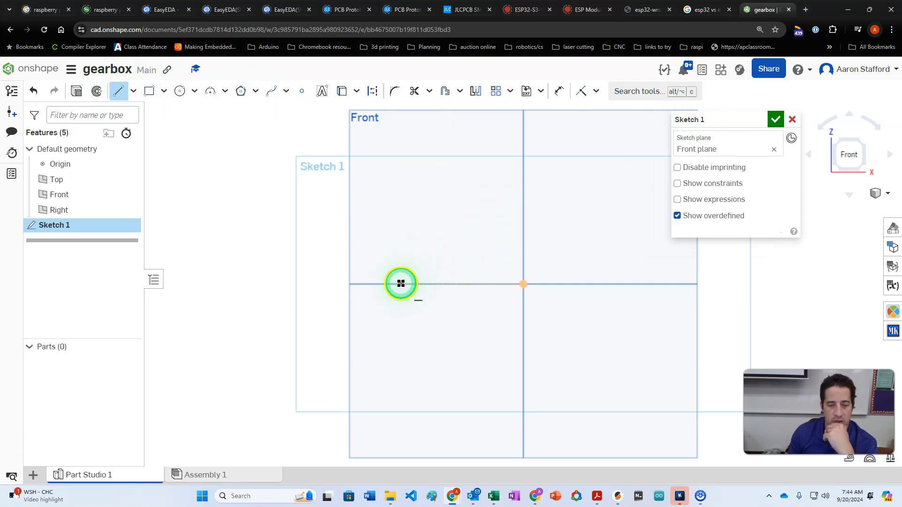
pyautogui.moveTo(401, 283)
pyautogui.mouseDown()
pyautogui.moveTo(504, 260)
pyautogui.moveTo(522, 284)
pyautogui.mouseUp()
pyautogui.click(523, 284)
pyautogui.click(639, 284)
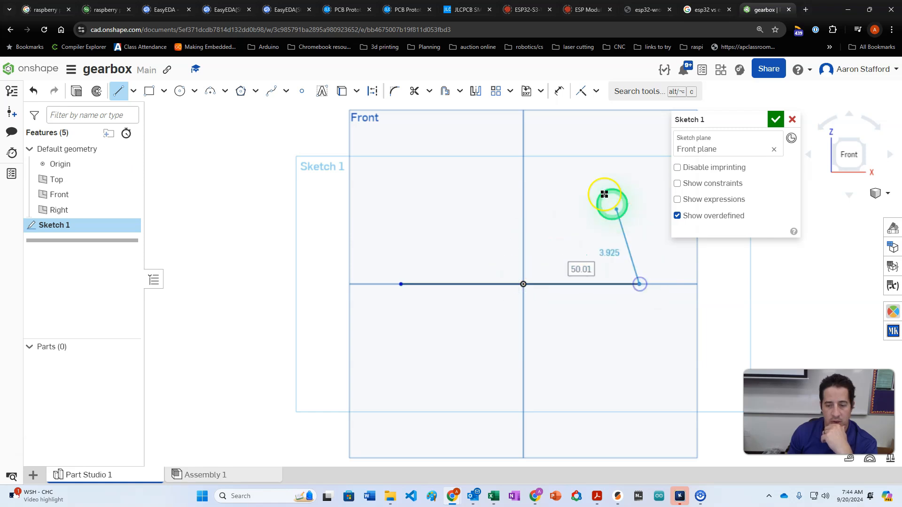
pyautogui.press('Escape')
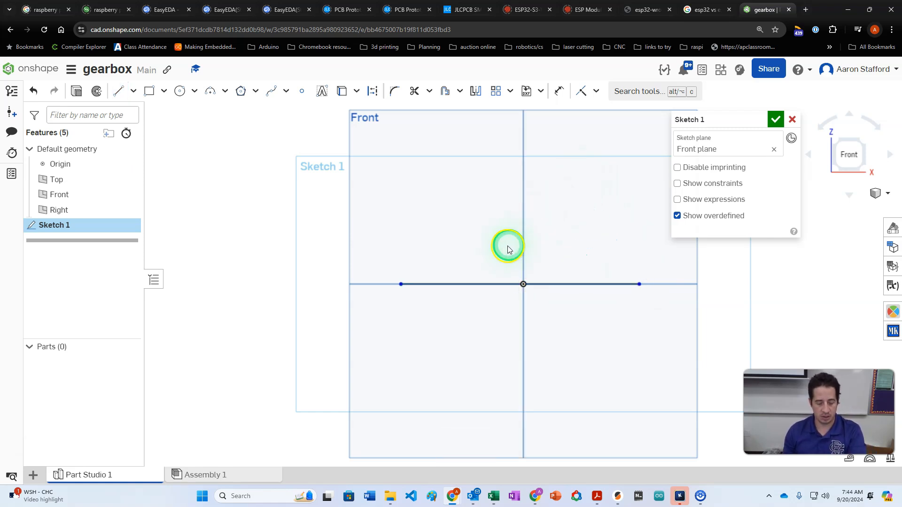
# Dimension the left line to 40 mm and the right line to 60 mm, and finish the sketch
pyautogui.press('d')
pyautogui.click(456, 286)
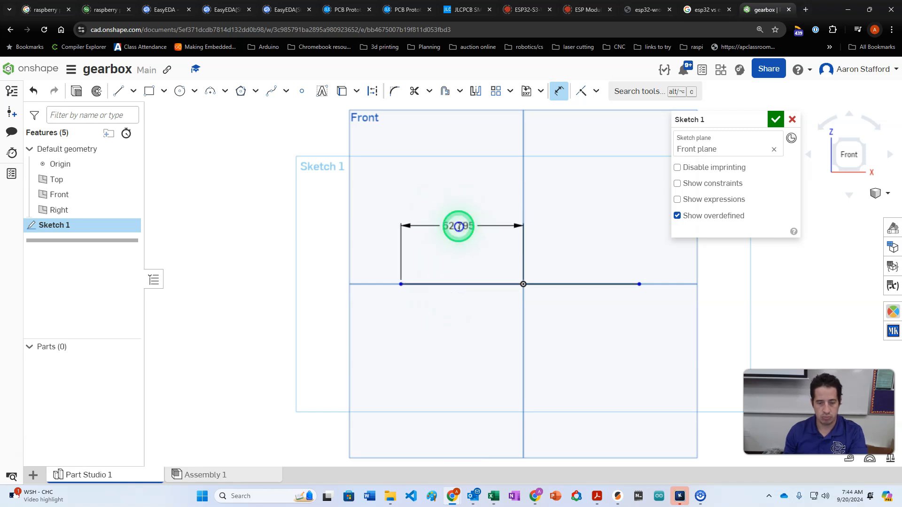
pyautogui.click(459, 227)
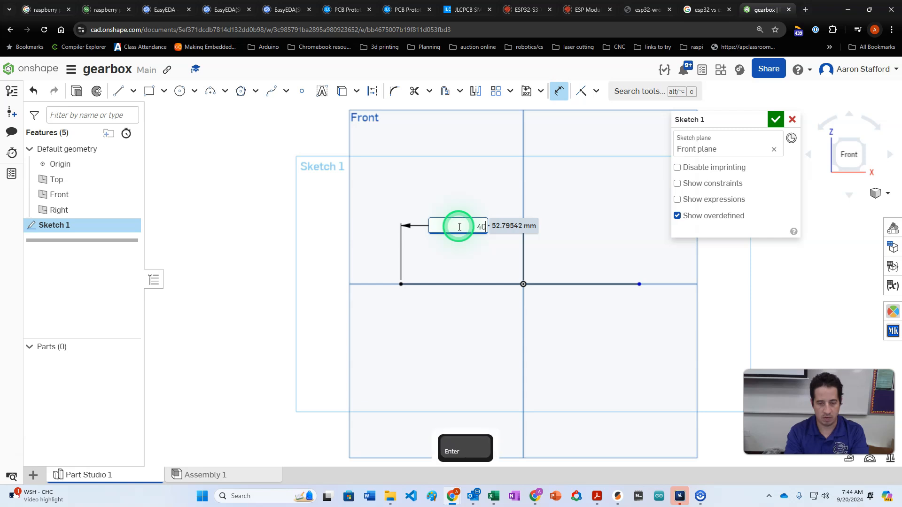
pyautogui.write('40')
pyautogui.press('Return')
pyautogui.moveTo(558, 282); pyautogui.dragTo(569, 224)
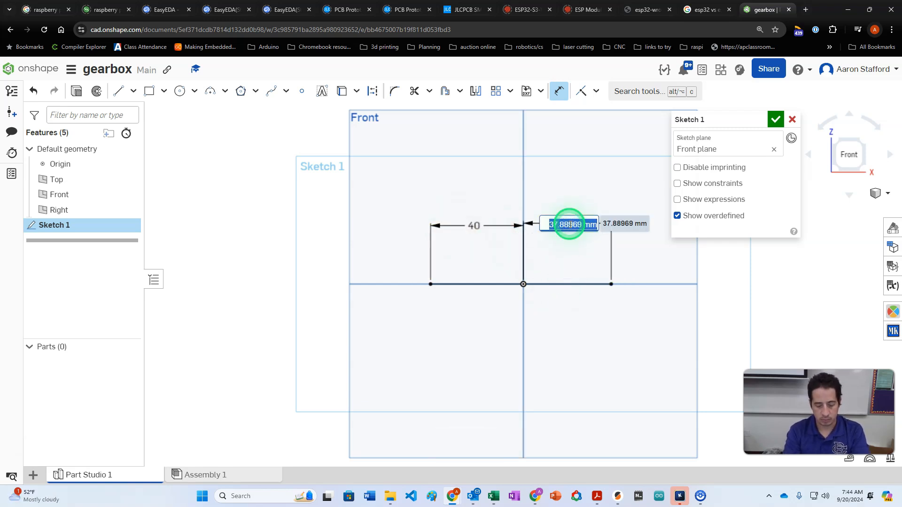
pyautogui.write('60')
pyautogui.press('Return')
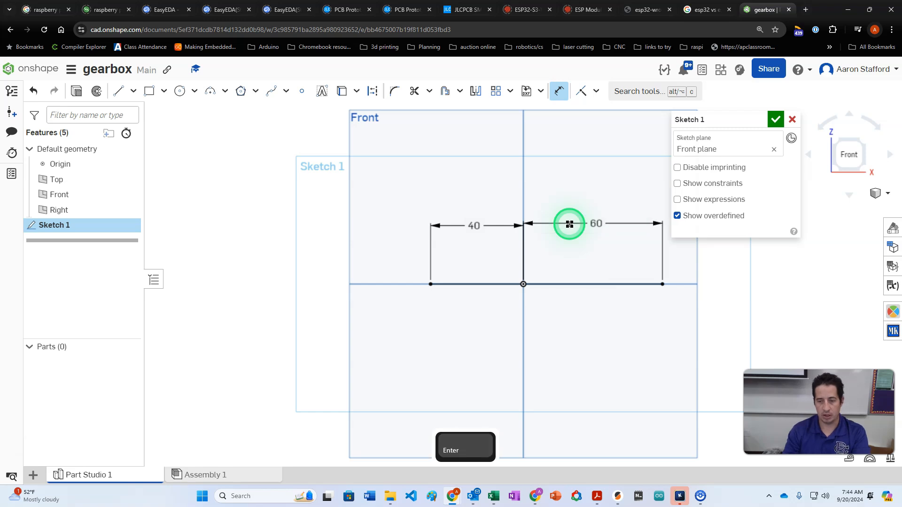
pyautogui.click(777, 121)
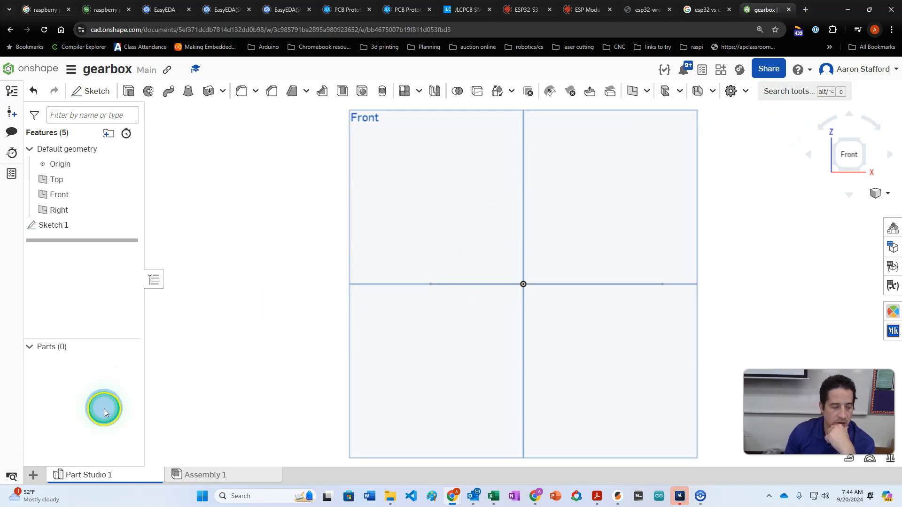
# Insert a spur gear and locate it on the left end vertex of the sketched line
pyautogui.click(731, 91)
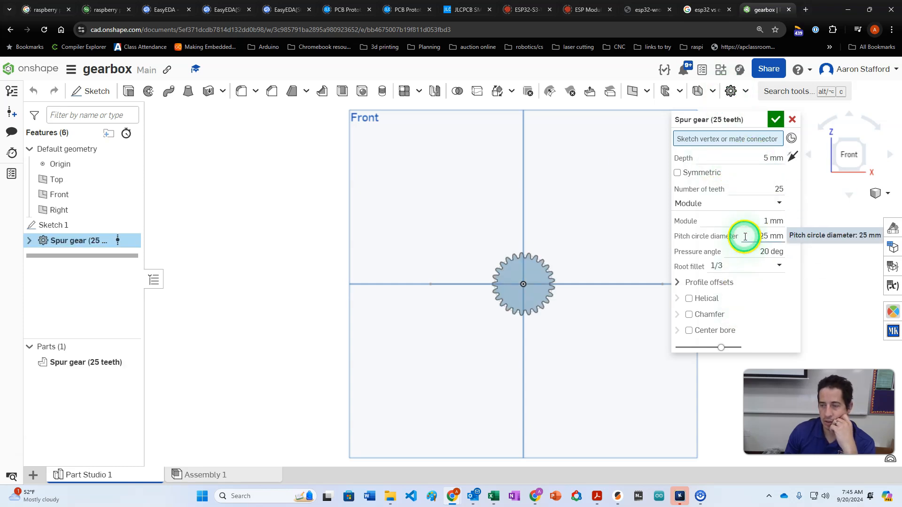
pyautogui.moveTo(621, 213); pyautogui.dragTo(572, 224, button='right')
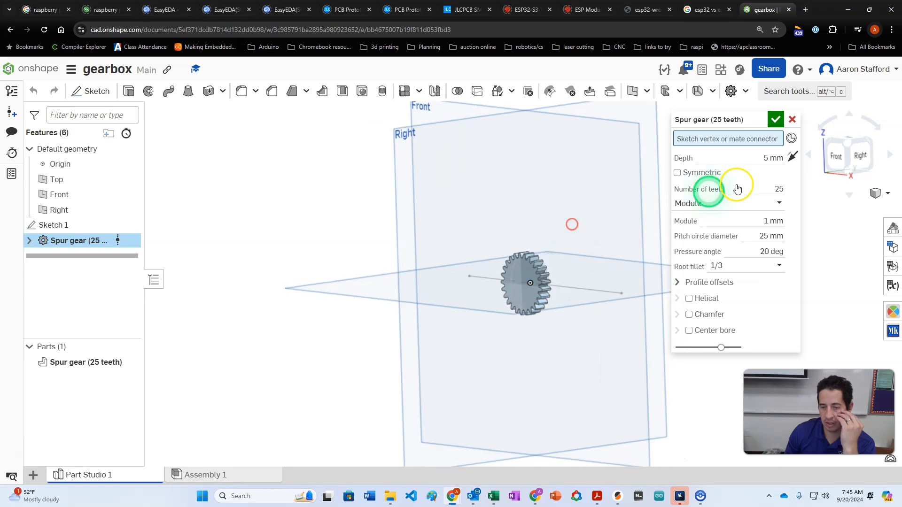
pyautogui.click(777, 155)
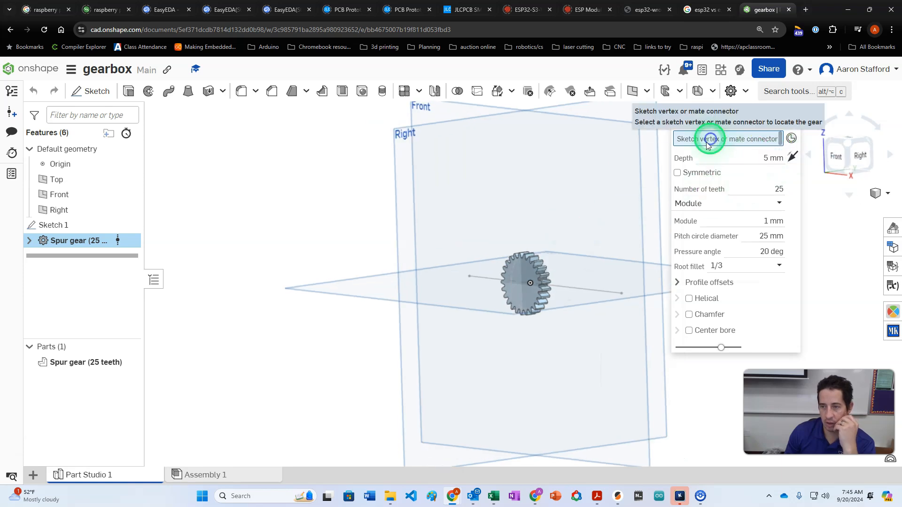
pyautogui.click(470, 278)
pyautogui.moveTo(467, 274)
pyautogui.mouseDown(button='right')
pyautogui.moveTo(473, 308)
pyautogui.moveTo(554, 268)
pyautogui.moveTo(507, 298)
pyautogui.moveTo(545, 267)
pyautogui.moveTo(606, 279)
pyautogui.mouseUp(button='right')
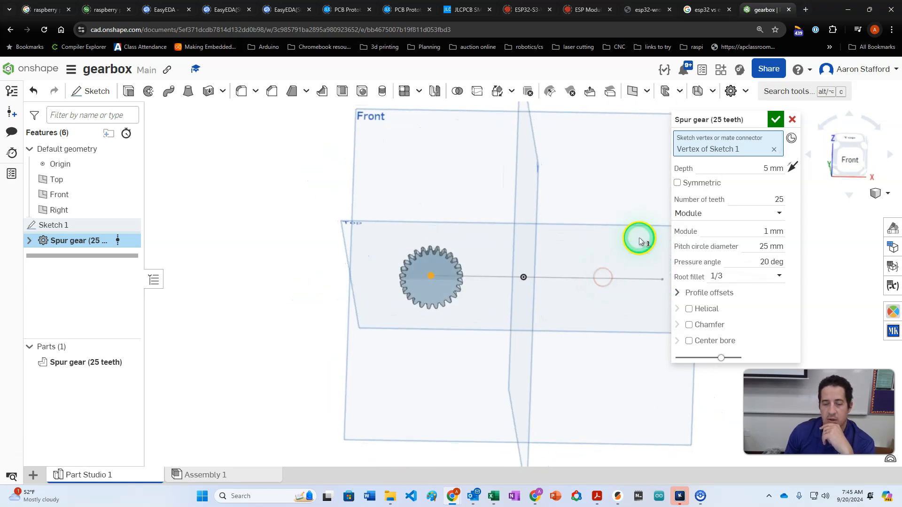
# Set the spur gear's number of teeth to 36
pyautogui.click(742, 172)
pyautogui.moveTo(471, 226)
pyautogui.mouseDown(button='right')
pyautogui.moveTo(467, 277)
pyautogui.moveTo(475, 241)
pyautogui.mouseUp(button='right')
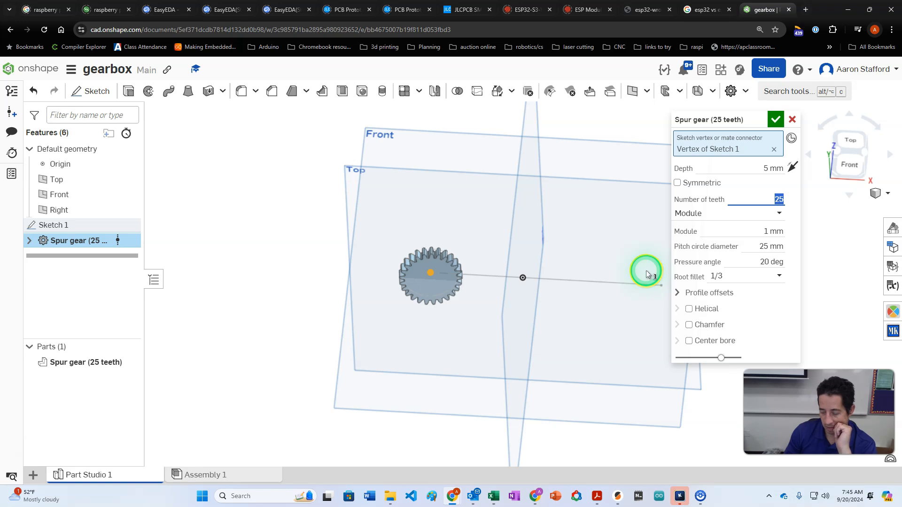
pyautogui.write('369')
pyautogui.press('BackSpace')
pyautogui.press('Return')
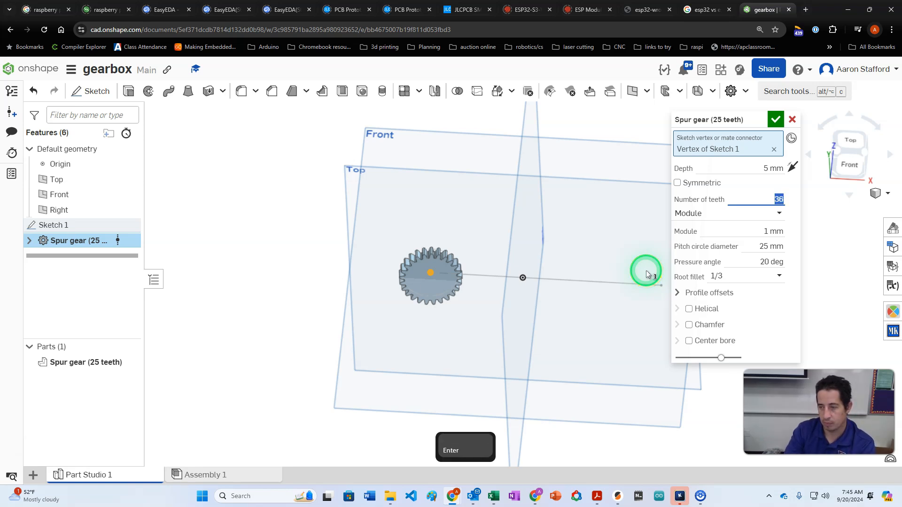
pyautogui.moveTo(548, 250); pyautogui.dragTo(546, 209, button='right')
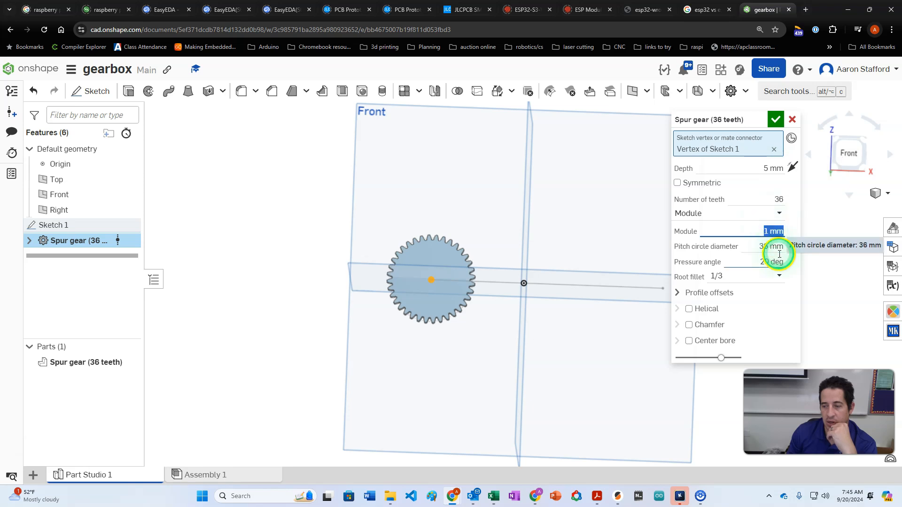
# Try a pitch circle diameter of 40 mm on the 36-tooth gear
pyautogui.click(771, 246)
pyautogui.click(767, 245)
pyautogui.click(765, 232)
pyautogui.click(767, 245)
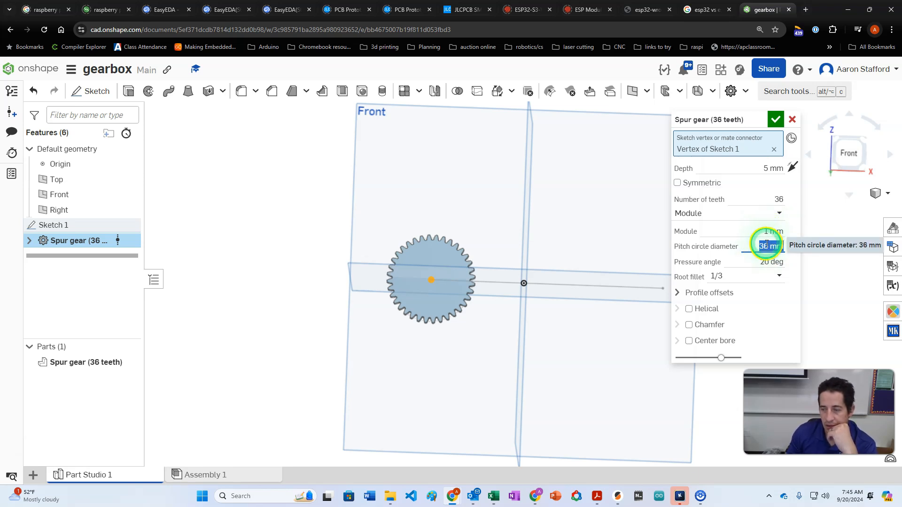
pyautogui.write('40')
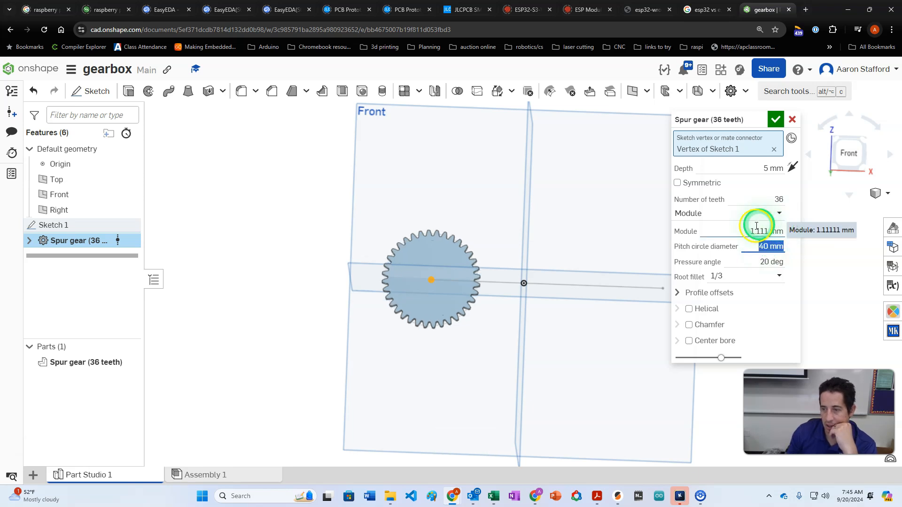
# Set the 36-tooth gear's module to 1 mm and accept the gear
pyautogui.click(762, 232)
pyautogui.write('1')
pyautogui.press('Return')
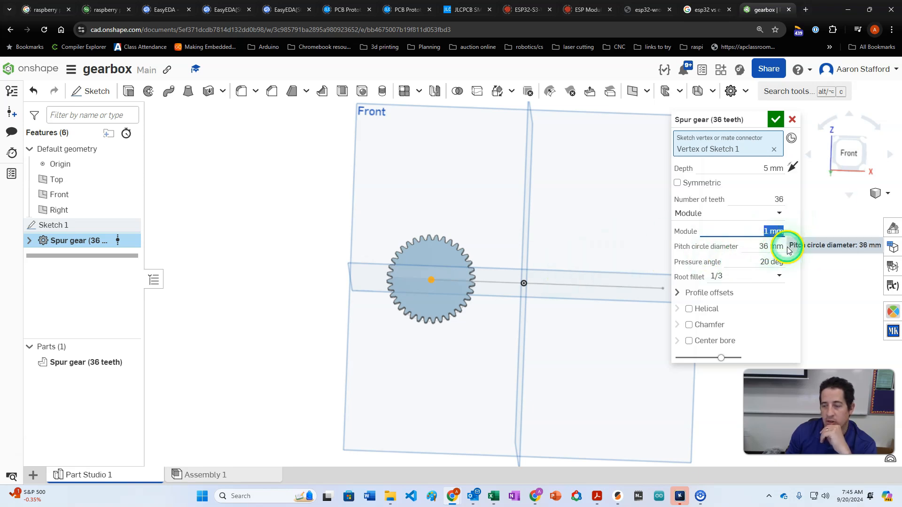
pyautogui.moveTo(457, 251)
pyautogui.mouseDown(button='right')
pyautogui.moveTo(461, 235)
pyautogui.moveTo(456, 251)
pyautogui.mouseUp(button='right')
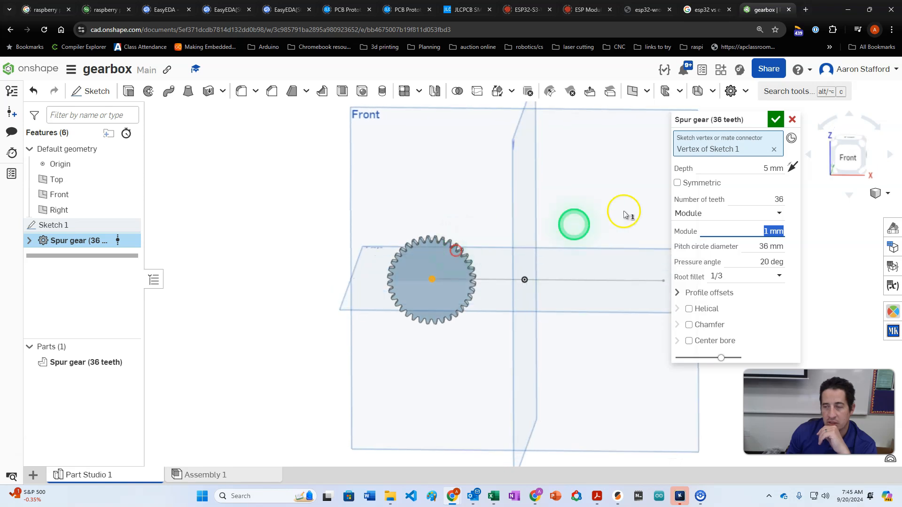
pyautogui.click(776, 119)
# Insert a second spur gear, show Sketch 1, and locate the gear on the sketch vertex at the origin
pyautogui.click(731, 91)
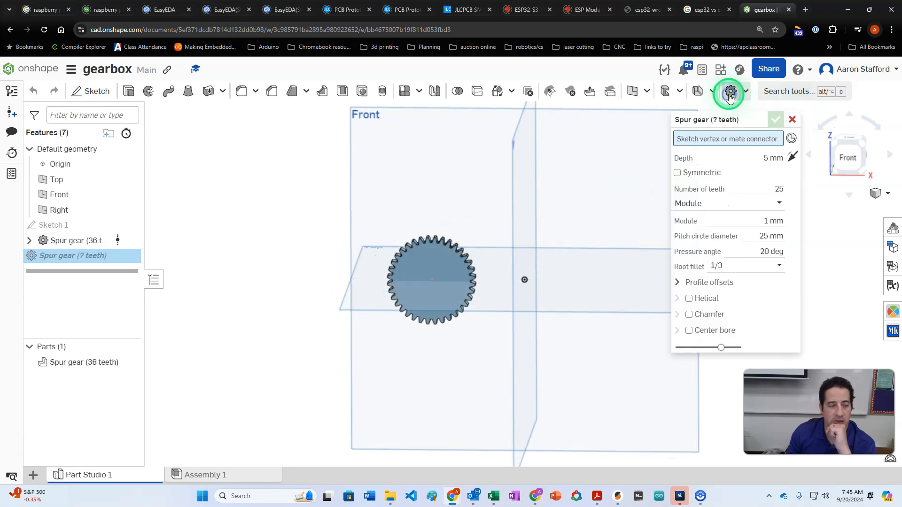
pyautogui.click(129, 225)
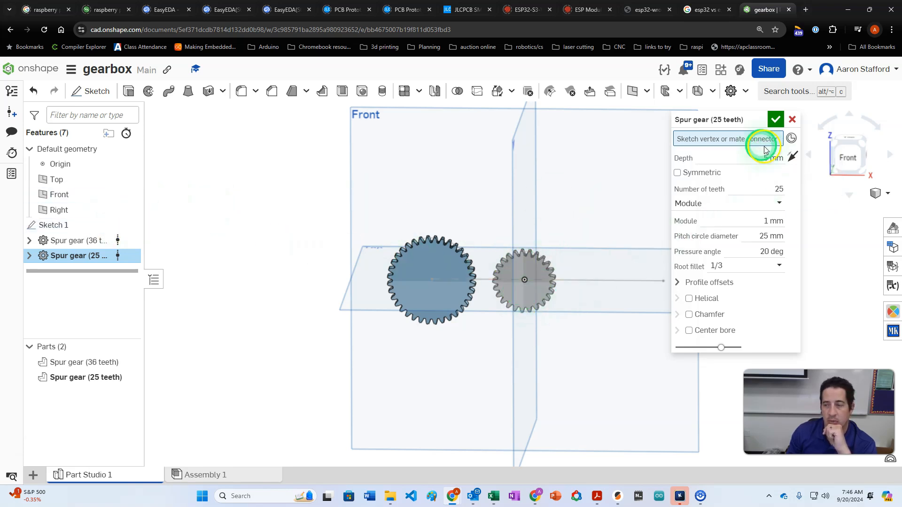
pyautogui.moveTo(528, 268); pyautogui.dragTo(624, 240, button='right')
pyautogui.click(518, 293)
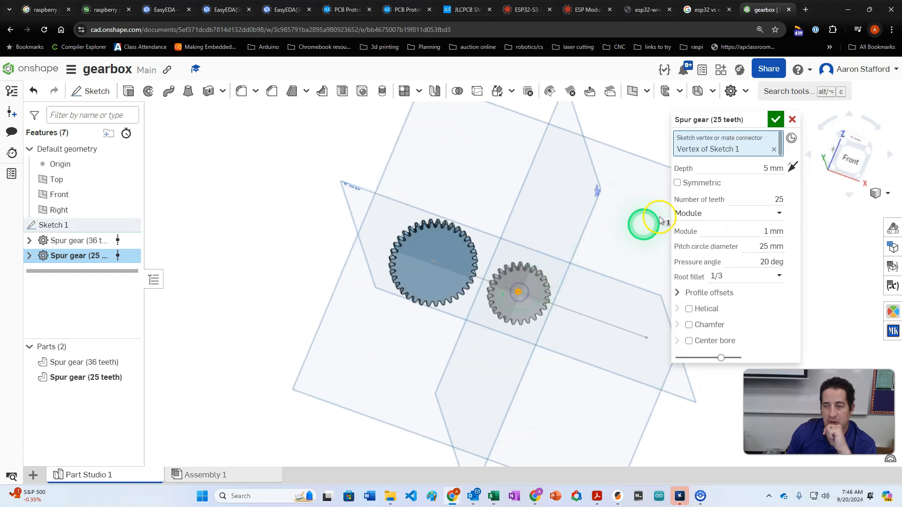
# Set the second spur gear's number of teeth to 8 and accept the gear
pyautogui.click(758, 198)
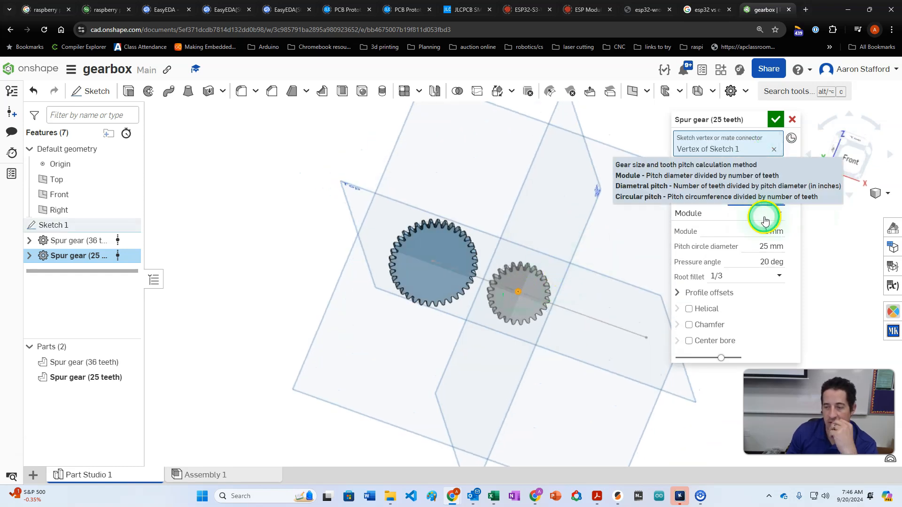
pyautogui.write('8')
pyautogui.press('Return')
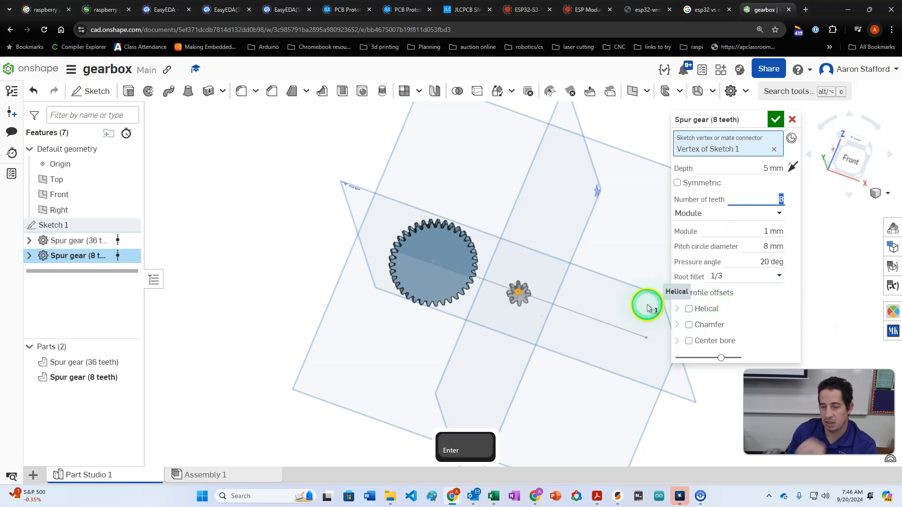
pyautogui.moveTo(614, 296)
pyautogui.mouseDown(button='right')
pyautogui.moveTo(590, 283)
pyautogui.moveTo(607, 263)
pyautogui.moveTo(592, 382)
pyautogui.moveTo(604, 296)
pyautogui.moveTo(619, 292)
pyautogui.mouseUp(button='right')
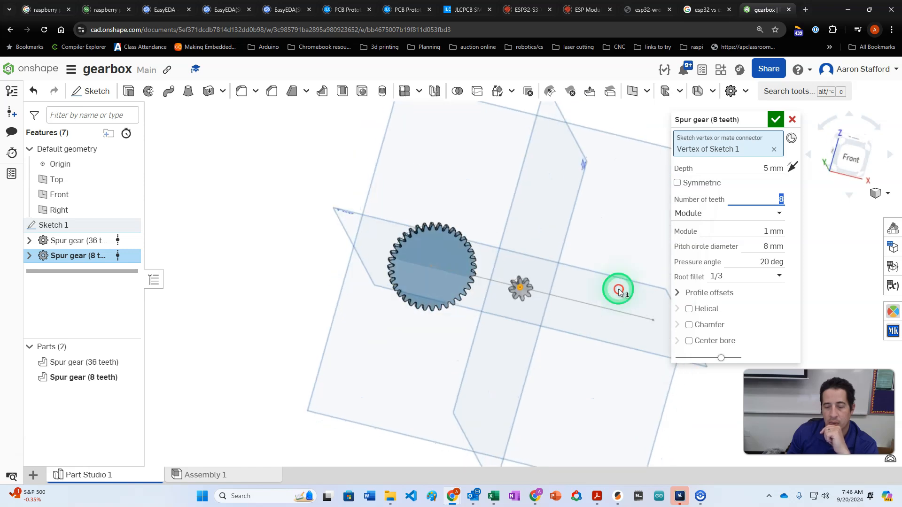
pyautogui.click(775, 119)
pyautogui.moveTo(622, 175); pyautogui.dragTo(599, 235, button='right')
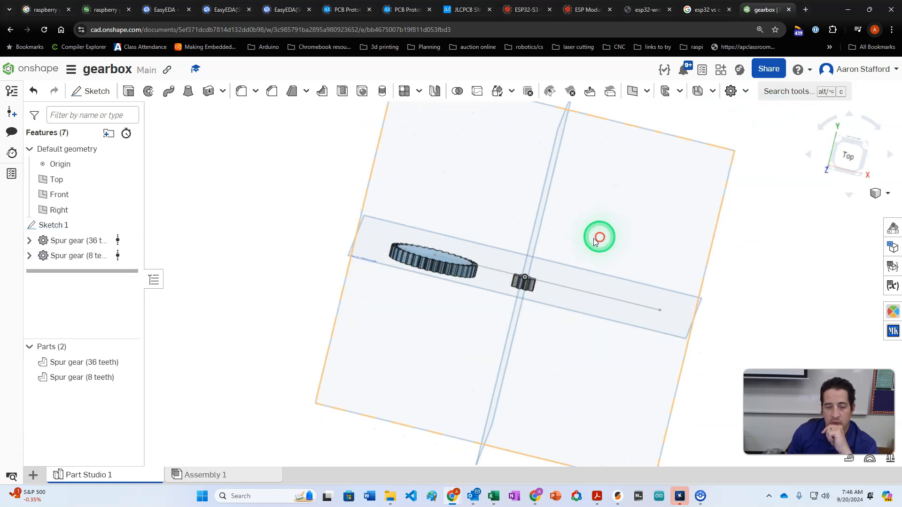
# In Sketch 1, set the distance from the 36-tooth gear's vertex to the origin to 22 mm and accept the sketch
pyautogui.doubleClick(53, 226)
pyautogui.moveTo(564, 238)
pyautogui.mouseDown(button='right')
pyautogui.moveTo(546, 211)
pyautogui.moveTo(555, 169)
pyautogui.mouseUp(button='right')
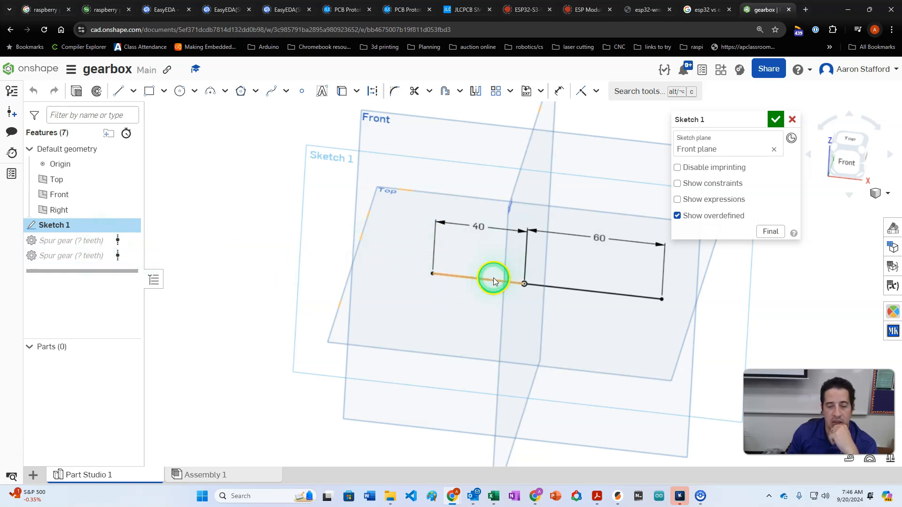
pyautogui.doubleClick(479, 227)
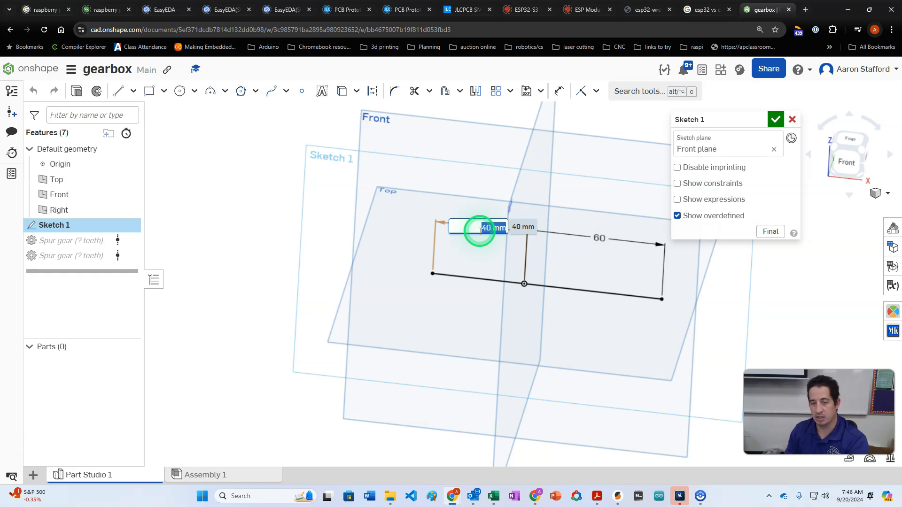
pyautogui.write('22')
pyautogui.press('Return')
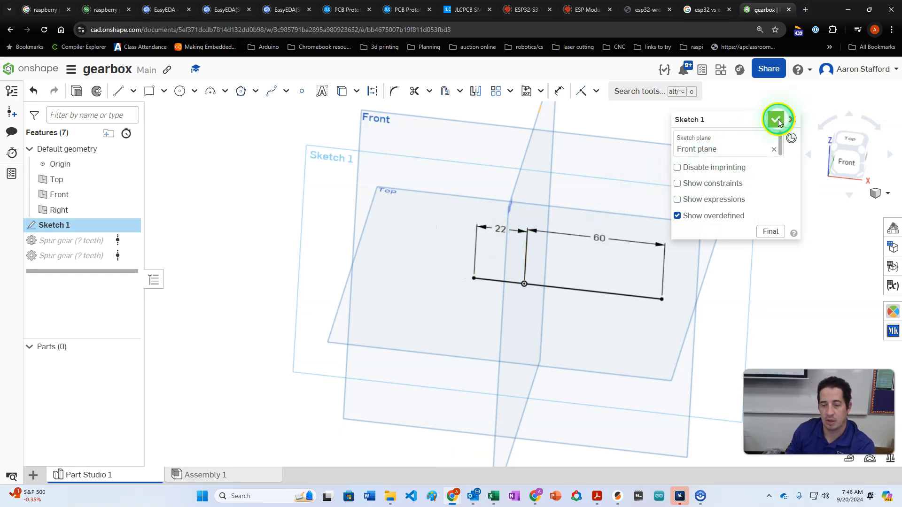
pyautogui.click(777, 120)
# Open the 8-tooth spur gear feature for editing and expand its profile offsets
pyautogui.moveTo(526, 241); pyautogui.dragTo(528, 220, button='right')
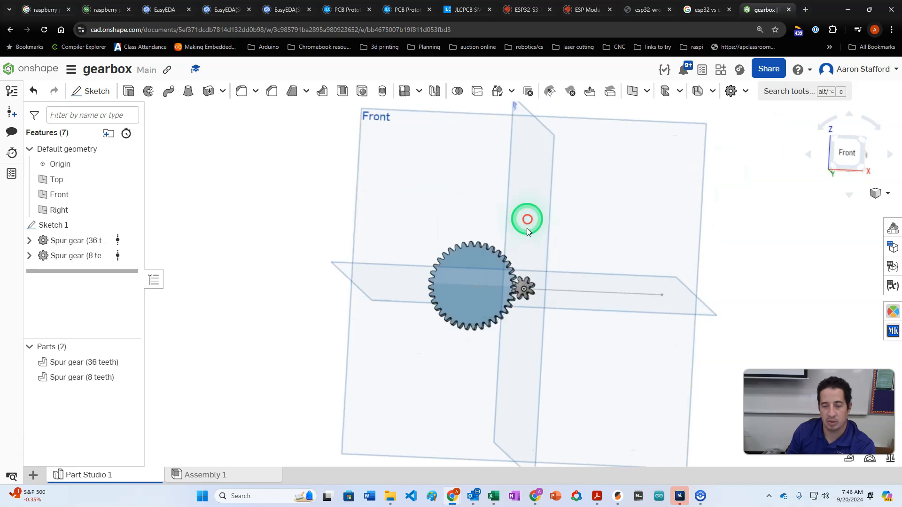
pyautogui.scroll(8, 528, 291)
pyautogui.moveTo(528, 291)
pyautogui.mouseDown(button='right')
pyautogui.moveTo(513, 312)
pyautogui.moveTo(515, 298)
pyautogui.mouseUp(button='right')
pyautogui.scroll(-4, 512, 300)
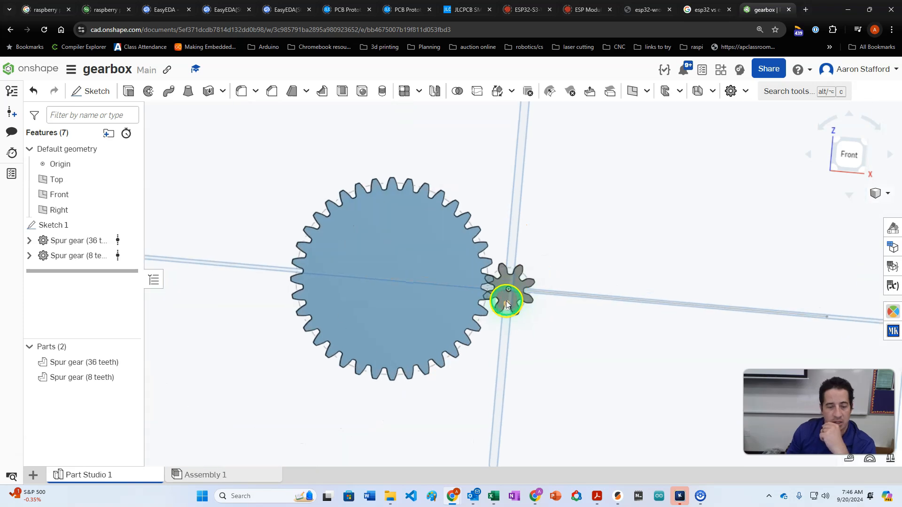
pyautogui.scroll(4, 506, 300)
pyautogui.click(55, 252)
pyautogui.doubleClick(55, 253)
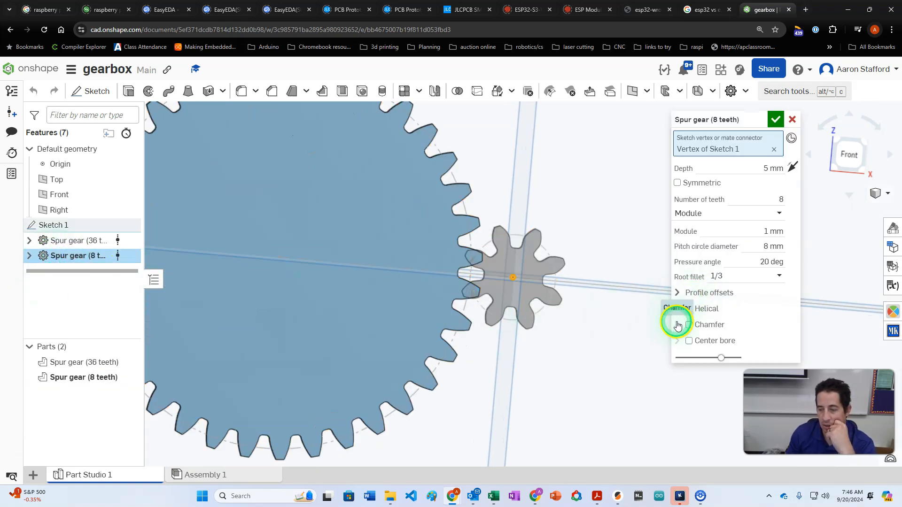
pyautogui.click(676, 293)
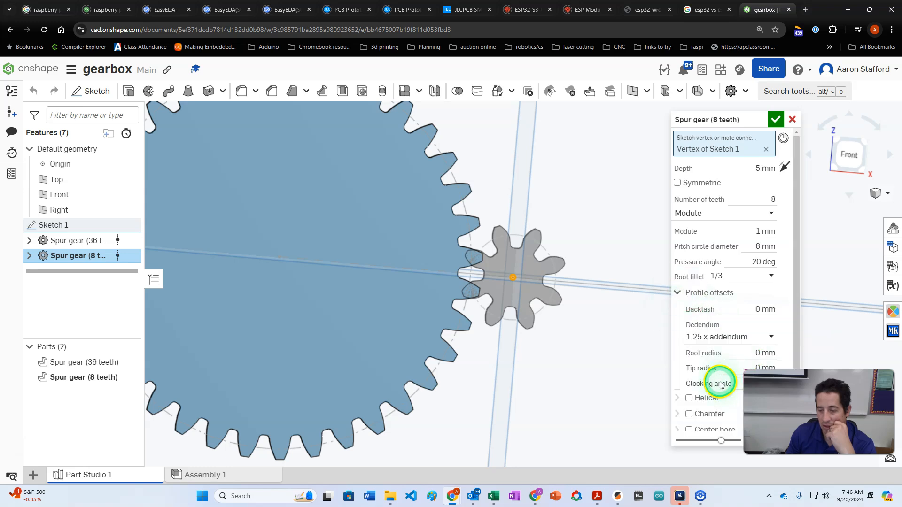
pyautogui.moveTo(699, 120); pyautogui.dragTo(627, 115)
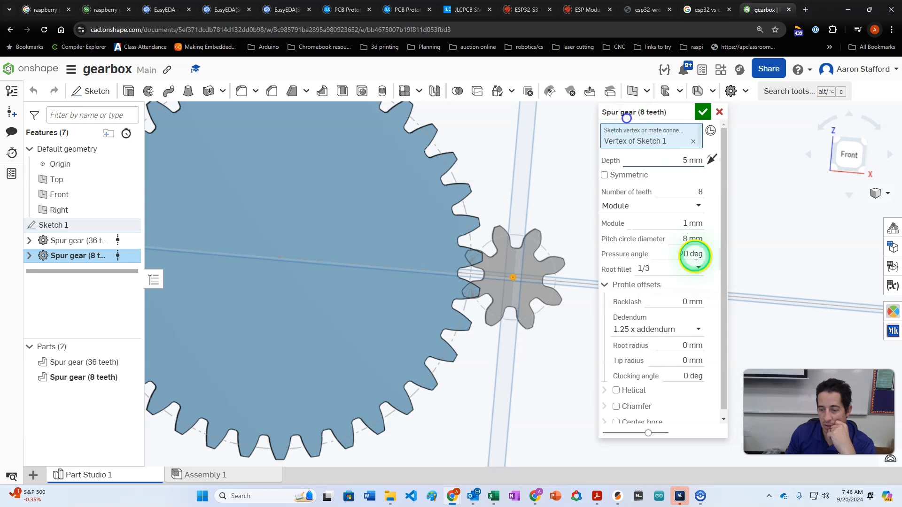
# Try clocking angles of 15, 18 and 22 deg on the 8-tooth gear
pyautogui.click(688, 377)
pyautogui.write('15')
pyautogui.press('Return')
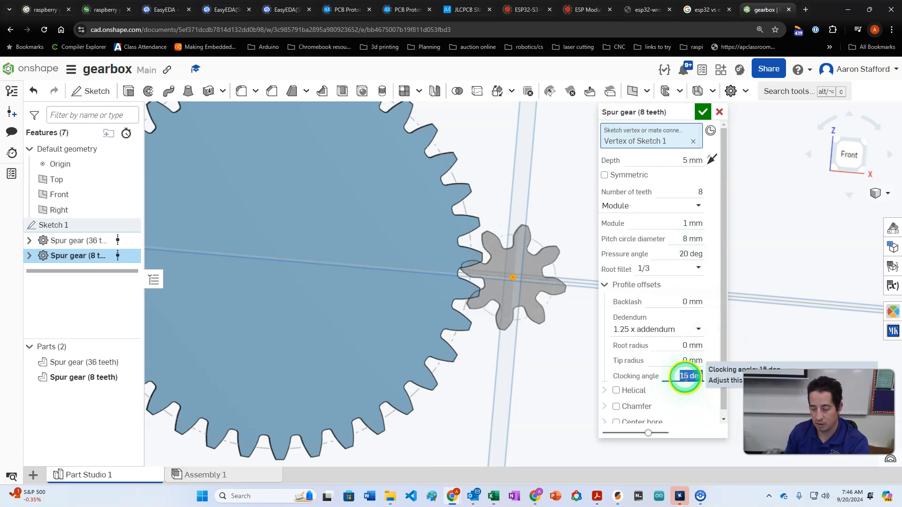
pyautogui.write('1')
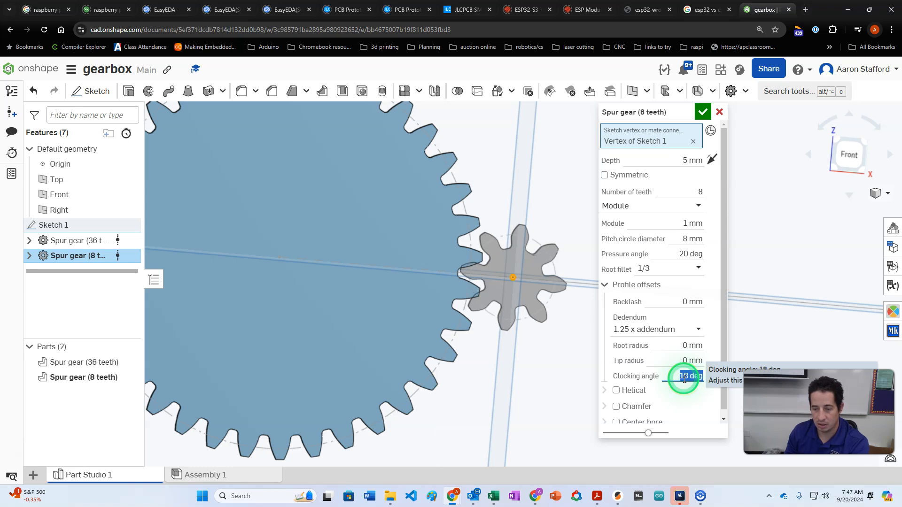
pyautogui.write('2')
pyautogui.press('Return')
pyautogui.write('22')
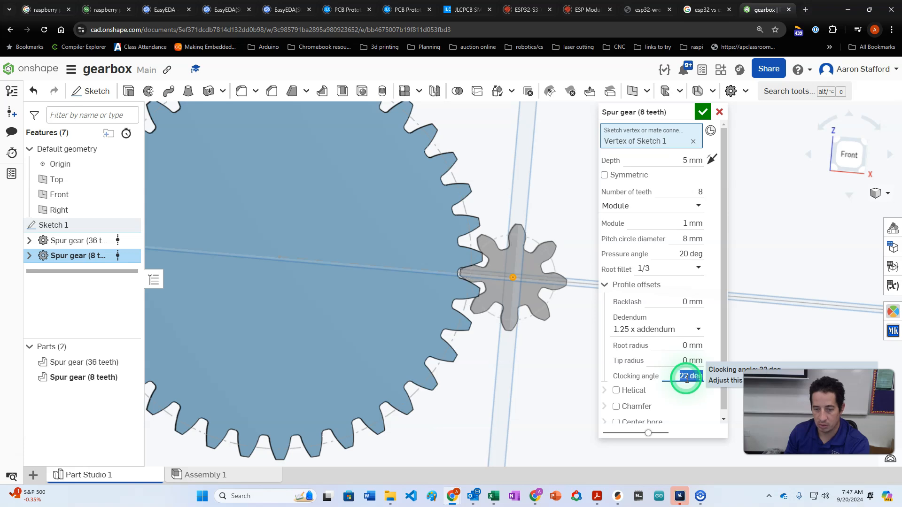
# Set the 8-tooth gear's clocking angle to 22.5 deg, check how the teeth mesh, and accept the gear
pyautogui.scroll(10, 493, 286)
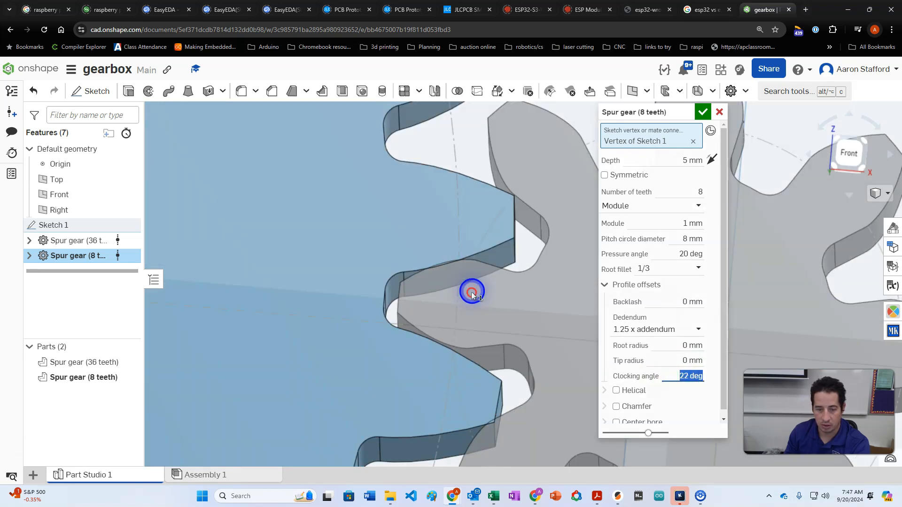
pyautogui.write('22.5')
pyautogui.press('Return')
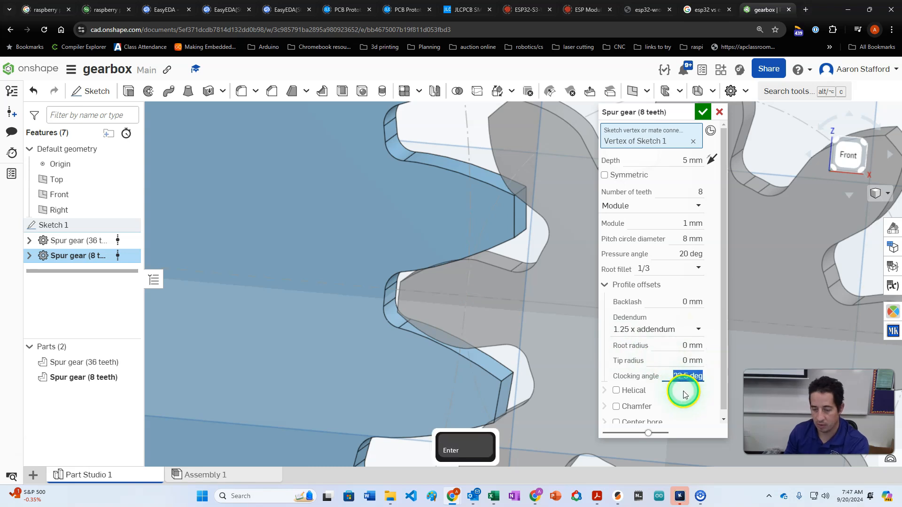
pyautogui.moveTo(507, 314); pyautogui.dragTo(486, 308, button='right')
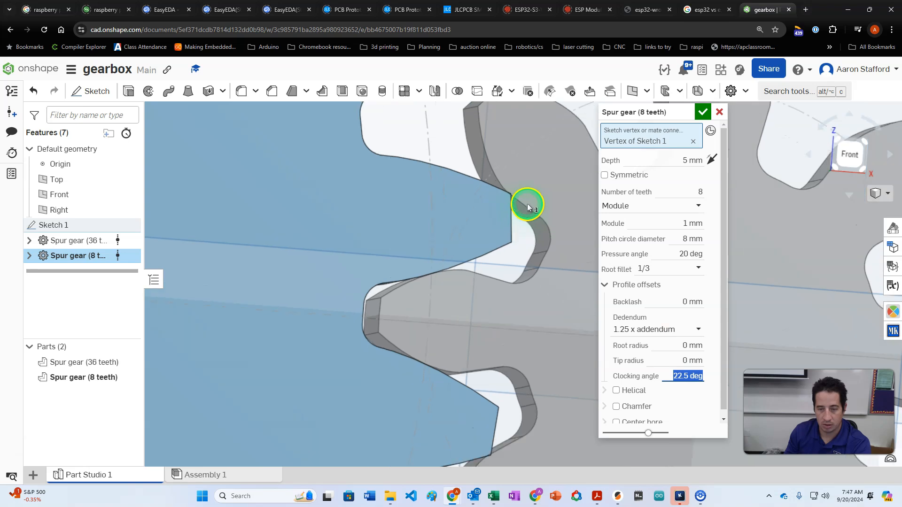
pyautogui.scroll(3, 527, 206)
pyautogui.scroll(-5, 521, 206)
pyautogui.scroll(-5, 521, 208)
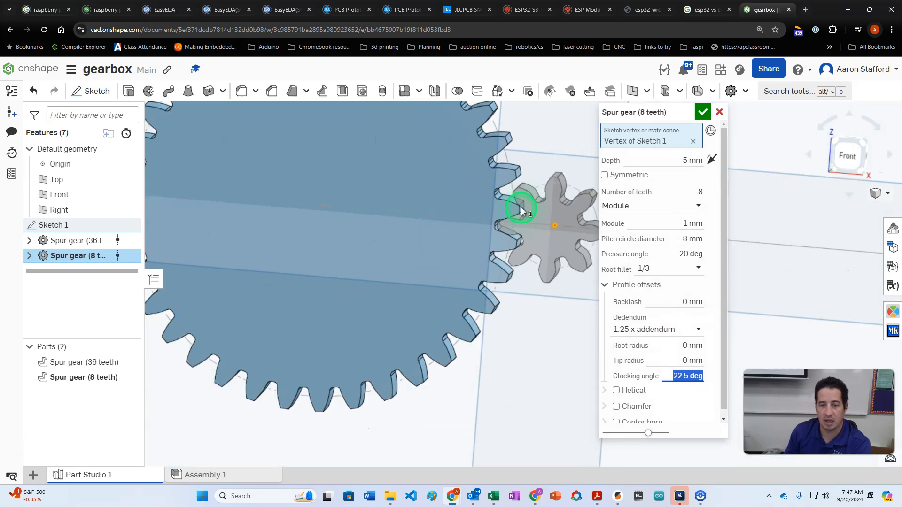
pyautogui.click(707, 113)
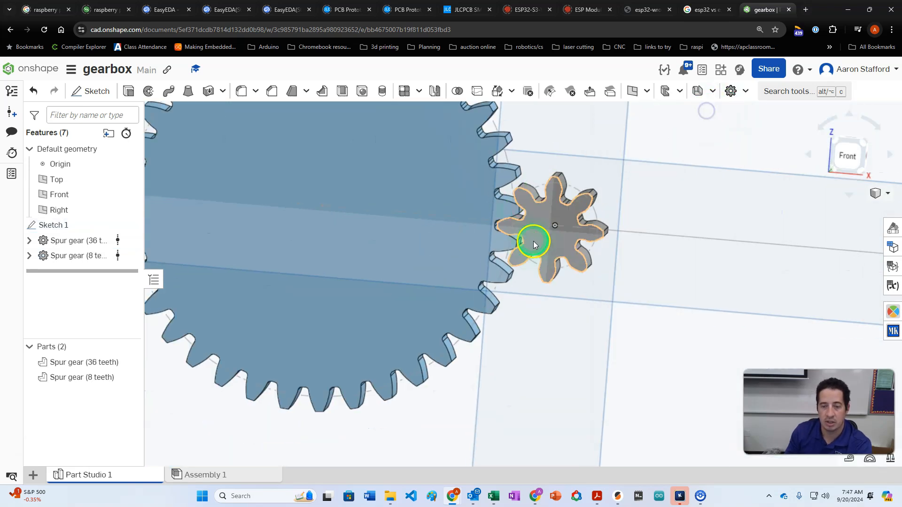
# In Sketch 1, set the distance between the two gear centres to 22.1 mm and accept the sketch
pyautogui.moveTo(534, 241); pyautogui.dragTo(539, 228, button='right')
pyautogui.doubleClick(68, 232)
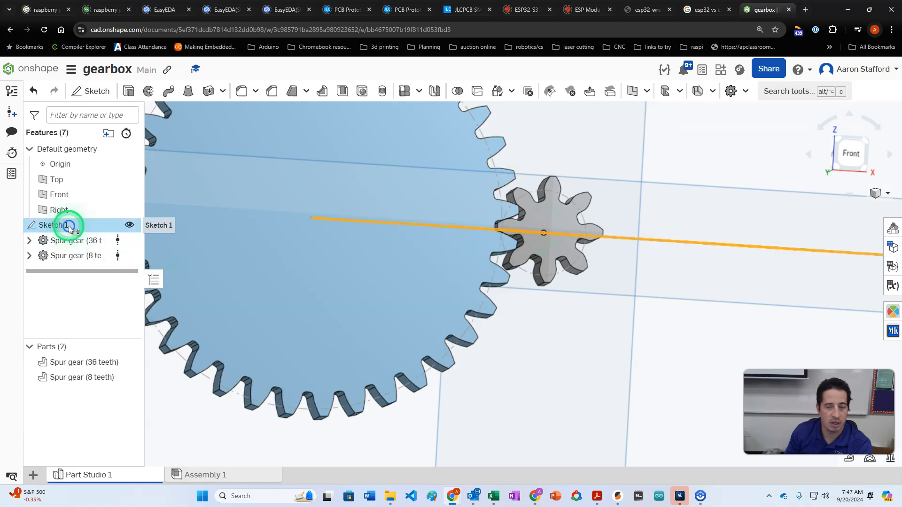
pyautogui.scroll(3, 421, 277)
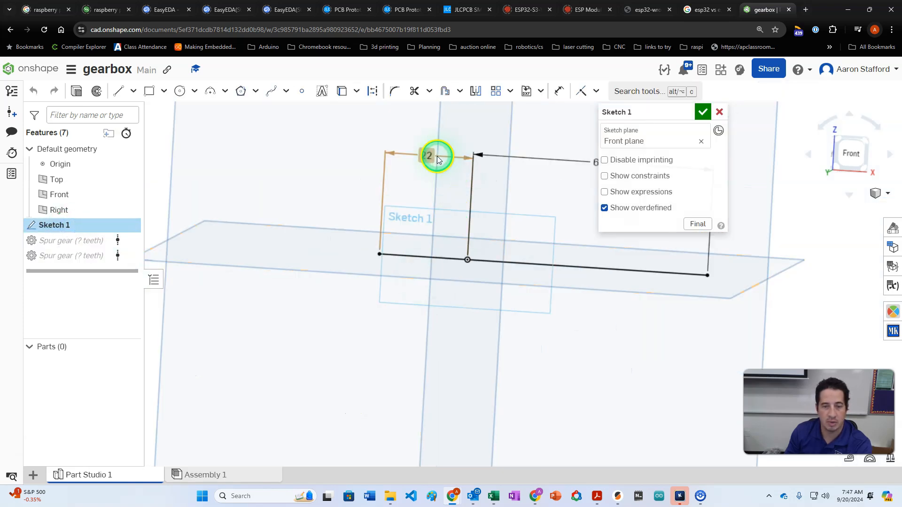
pyautogui.doubleClick(430, 156)
pyautogui.write('22.1')
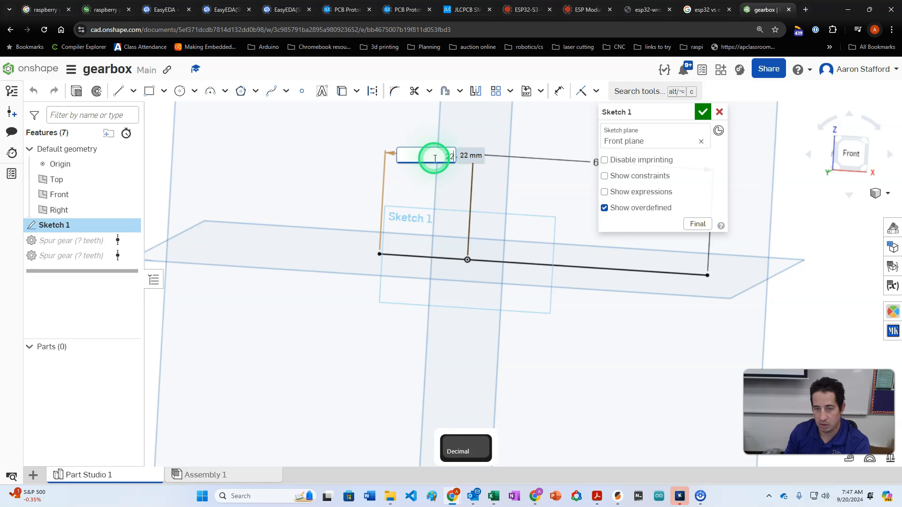
pyautogui.press('Return')
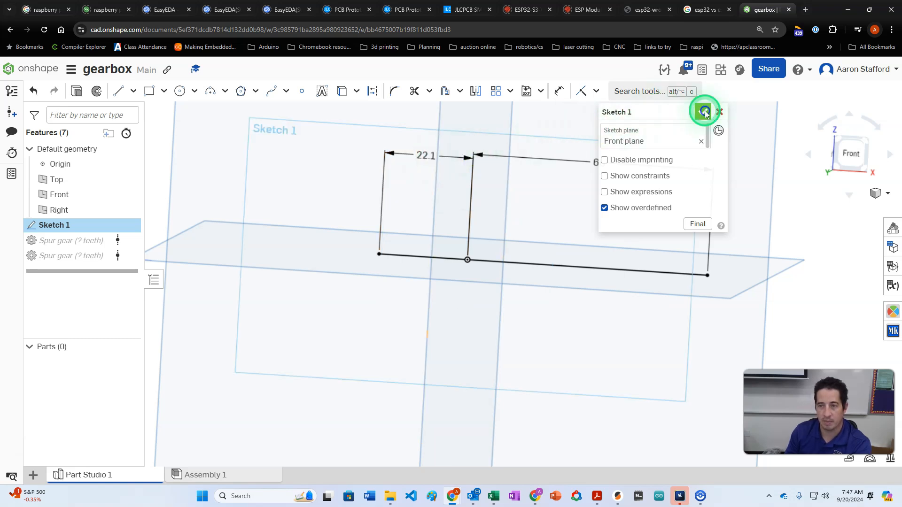
pyautogui.click(705, 112)
# Reopen Sketch 1 and delete the 60 mm dimension of the longer line
pyautogui.scroll(4, 405, 265)
pyautogui.scroll(5, 536, 249)
pyautogui.scroll(-8, 508, 253)
pyautogui.moveTo(634, 186)
pyautogui.mouseDown(button='right')
pyautogui.moveTo(594, 212)
pyautogui.moveTo(642, 194)
pyautogui.mouseUp(button='right')
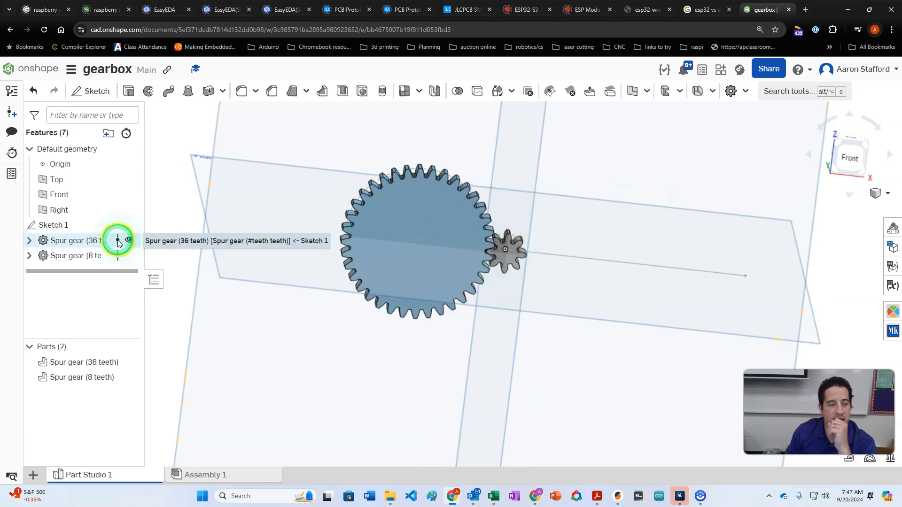
pyautogui.doubleClick(46, 225)
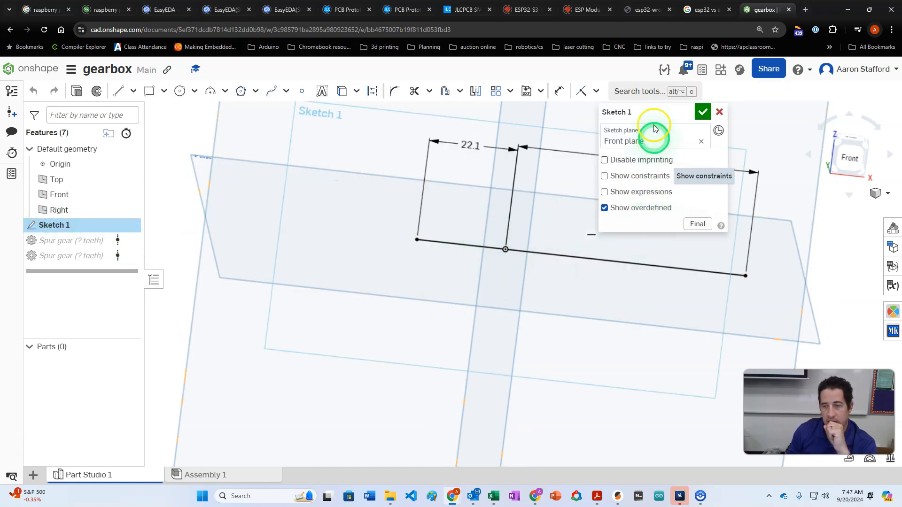
pyautogui.moveTo(644, 111); pyautogui.dragTo(379, 290)
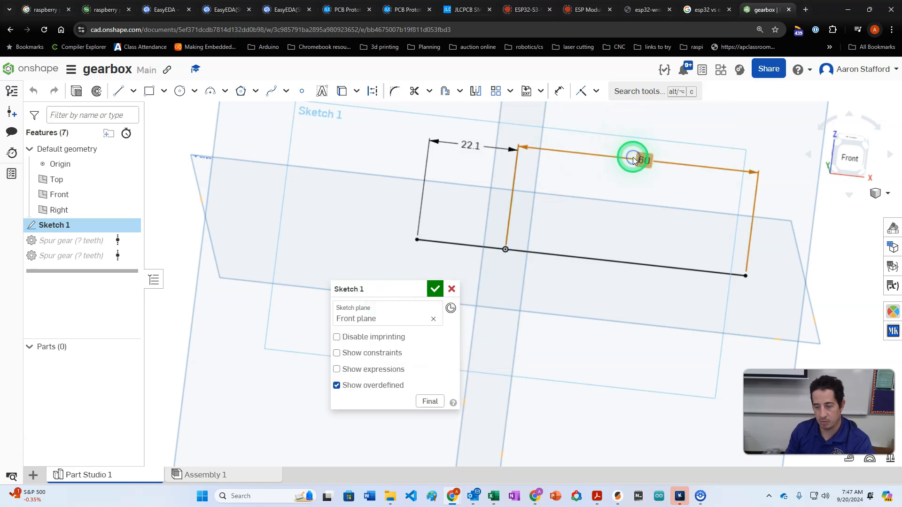
pyautogui.press('Delete')
# Constrain the two lines of Sketch 1 to equal length and accept the sketch
pyautogui.click(472, 247)
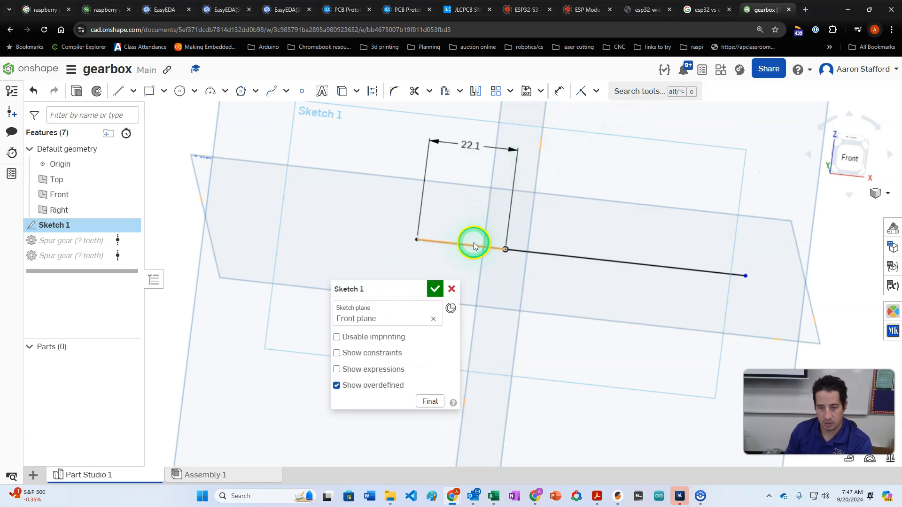
pyautogui.press('e')
pyautogui.click(474, 243)
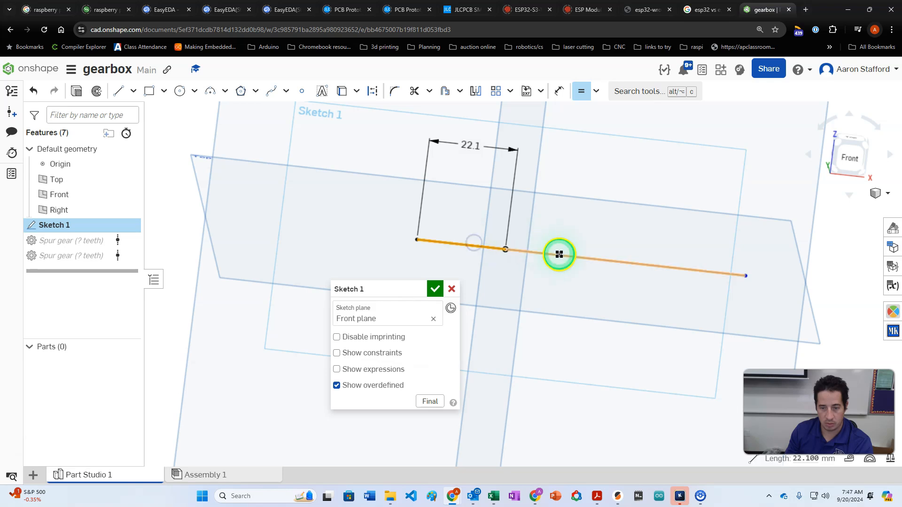
pyautogui.click(437, 286)
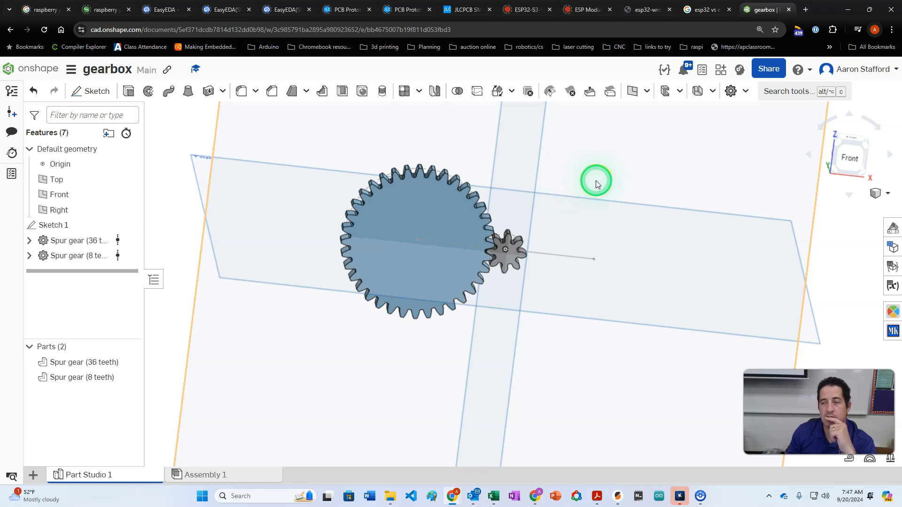
# Set up a Transform by mate connectors that copies the 36-tooth gear, using the centre of its face as the starting connector
pyautogui.moveTo(594, 181); pyautogui.dragTo(580, 198, button='right')
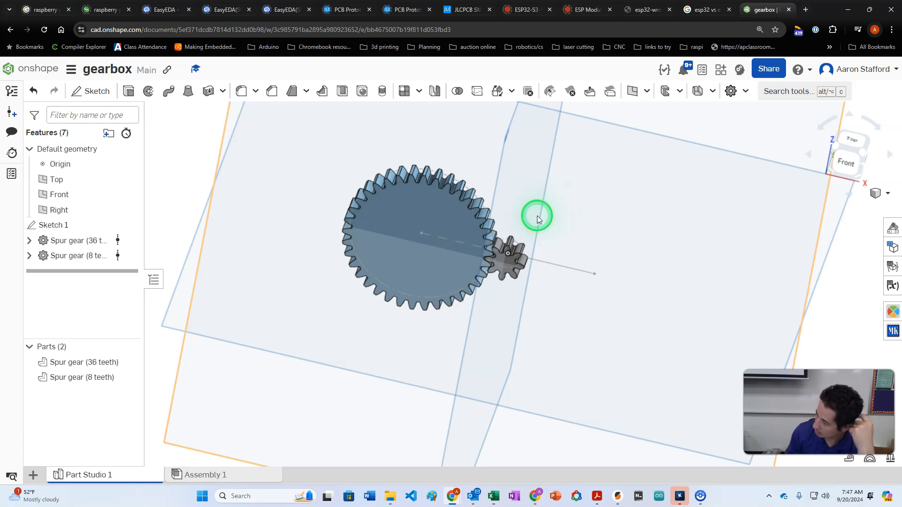
pyautogui.click(438, 239)
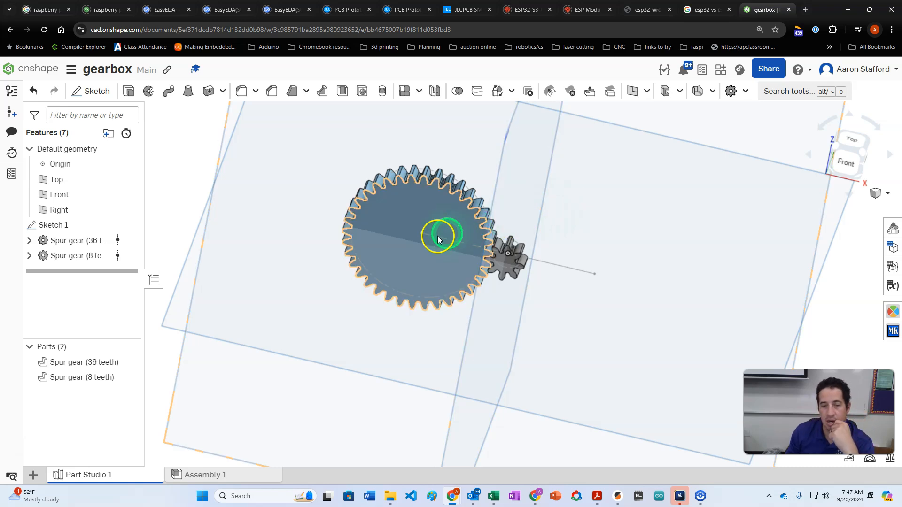
pyautogui.click(413, 214)
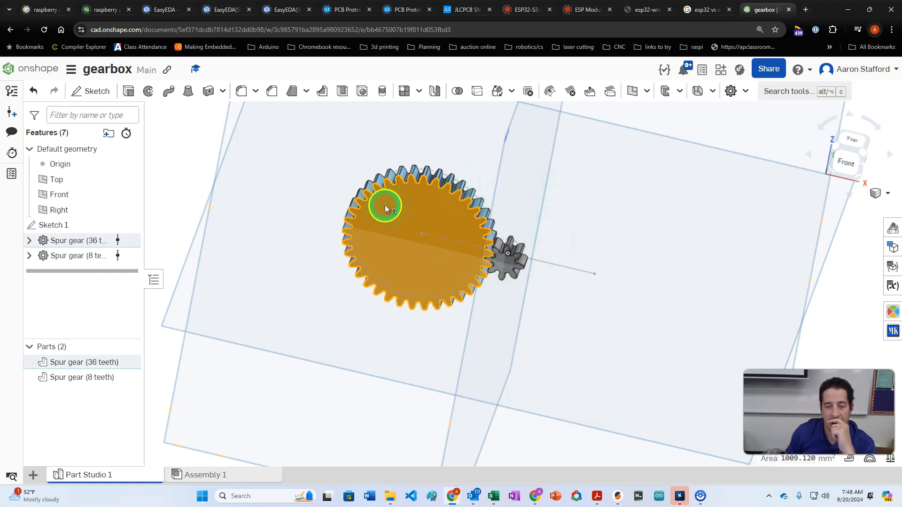
pyautogui.click(406, 99)
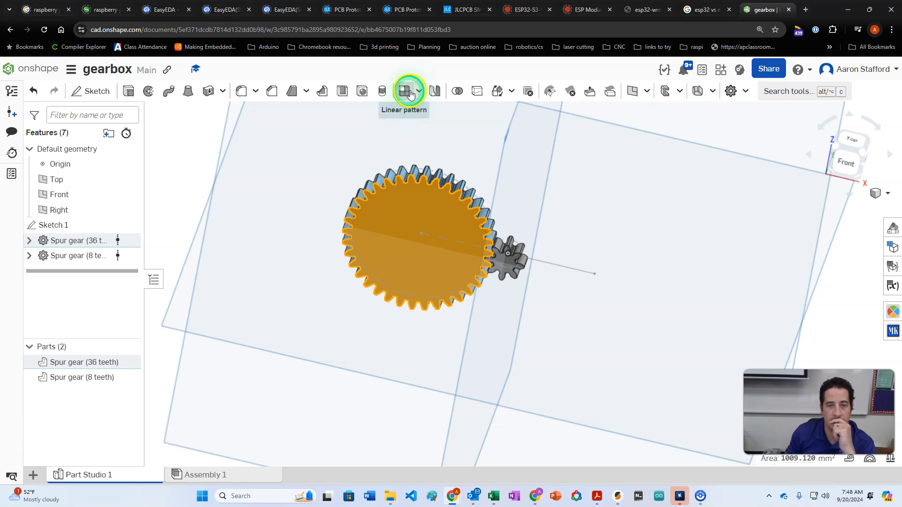
pyautogui.click(498, 92)
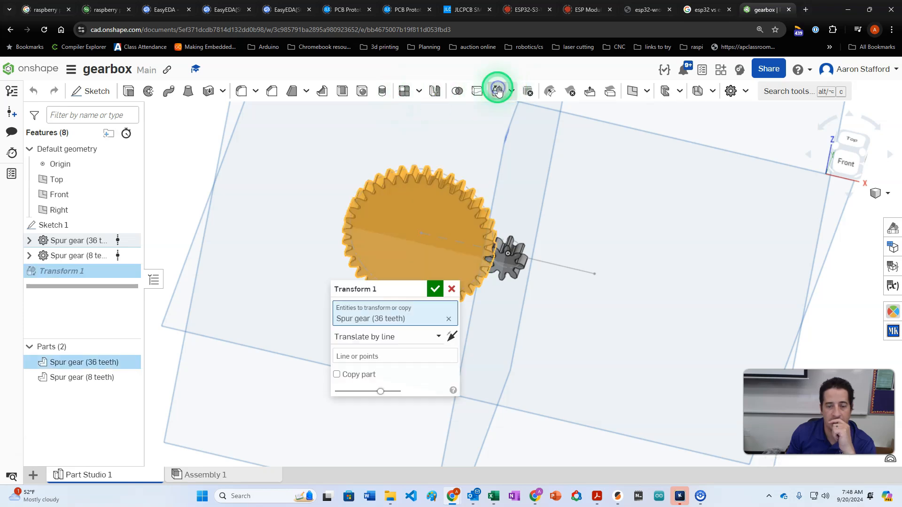
pyautogui.moveTo(362, 288); pyautogui.dragTo(251, 189)
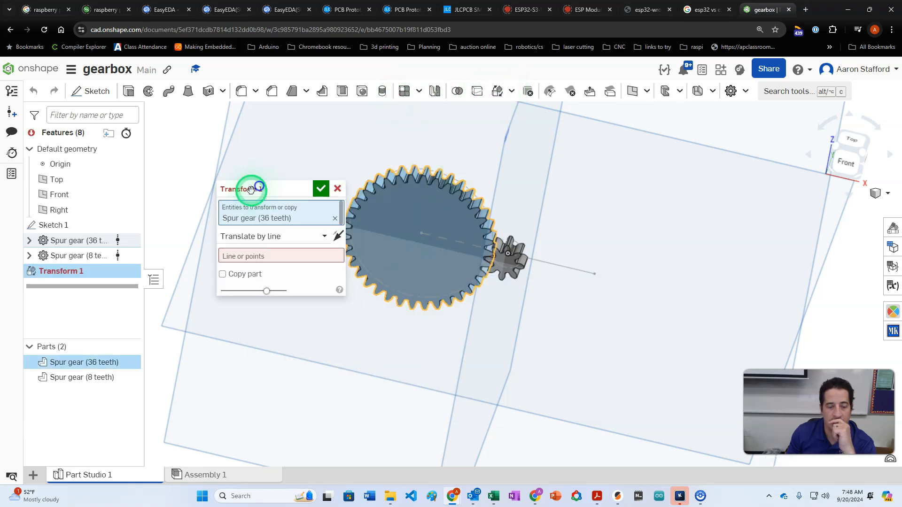
pyautogui.click(269, 235)
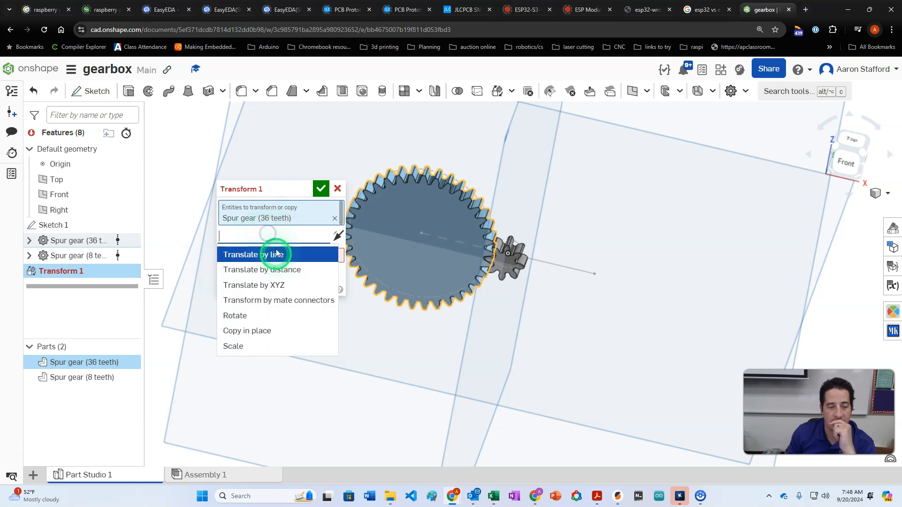
pyautogui.click(278, 301)
pyautogui.moveTo(560, 201); pyautogui.dragTo(449, 297, button='right')
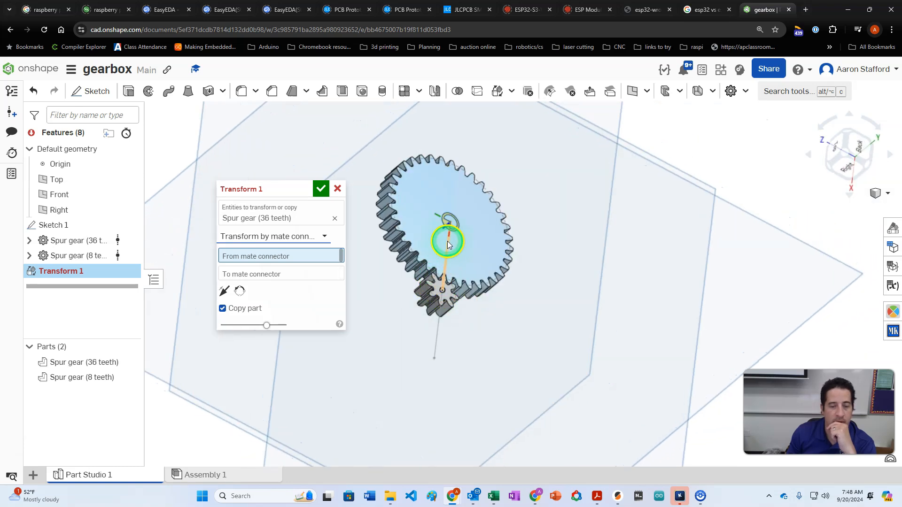
pyautogui.click(453, 217)
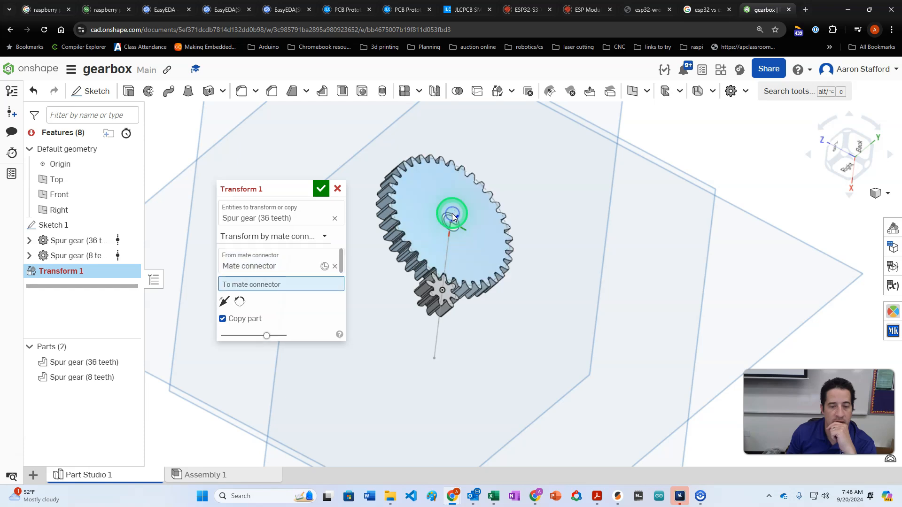
# Place the gear copy on the centre of the 8-tooth gear's face, flip its direction, and accept the transform
pyautogui.scroll(3, 442, 290)
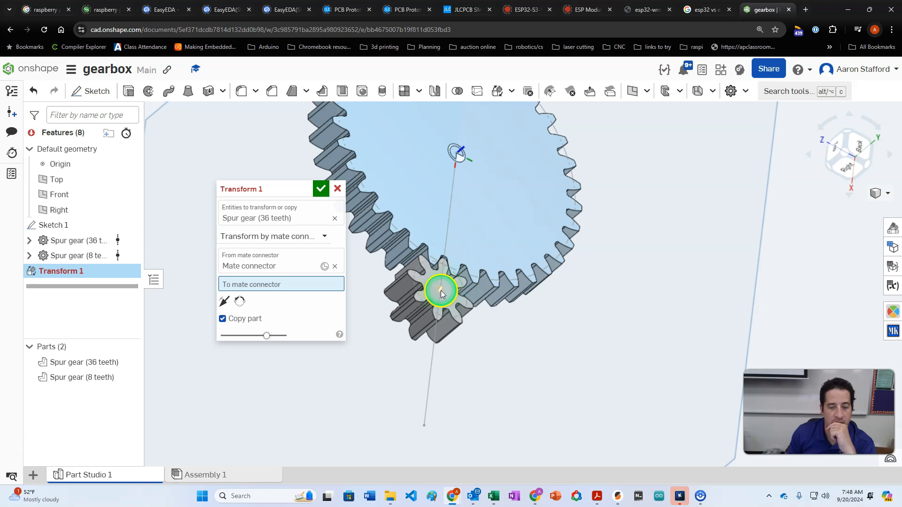
pyautogui.scroll(4, 441, 289)
pyautogui.moveTo(441, 289); pyautogui.dragTo(393, 275, button='right')
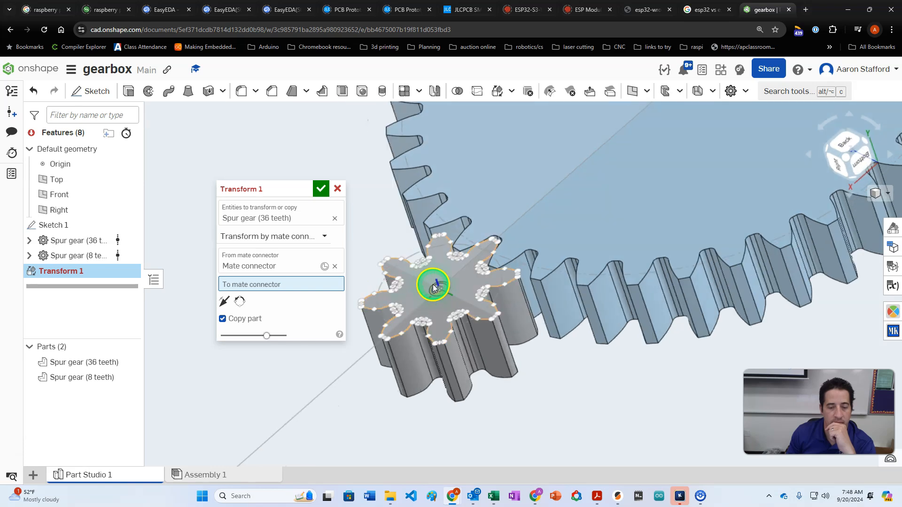
pyautogui.click(434, 288)
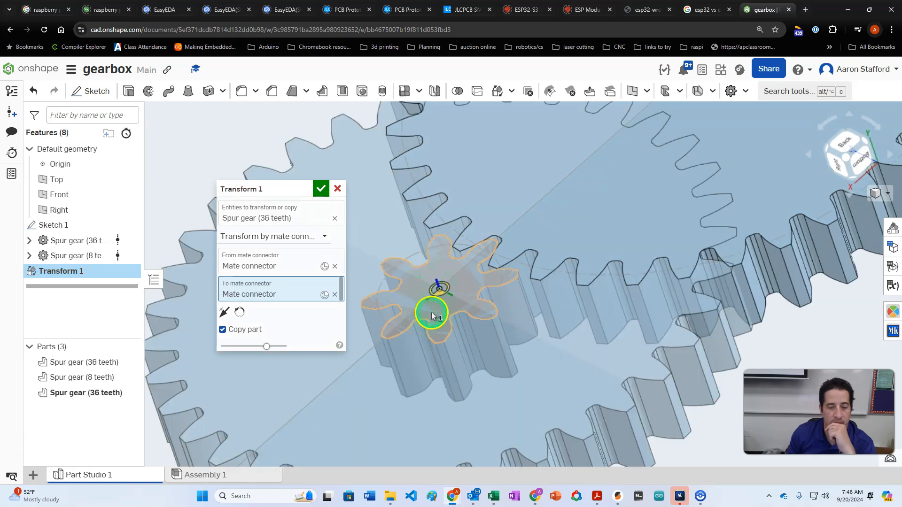
pyautogui.scroll(-5, 429, 312)
pyautogui.moveTo(539, 389); pyautogui.dragTo(556, 368, button='right')
pyautogui.click(225, 312)
pyautogui.moveTo(521, 331); pyautogui.dragTo(513, 297, button='right')
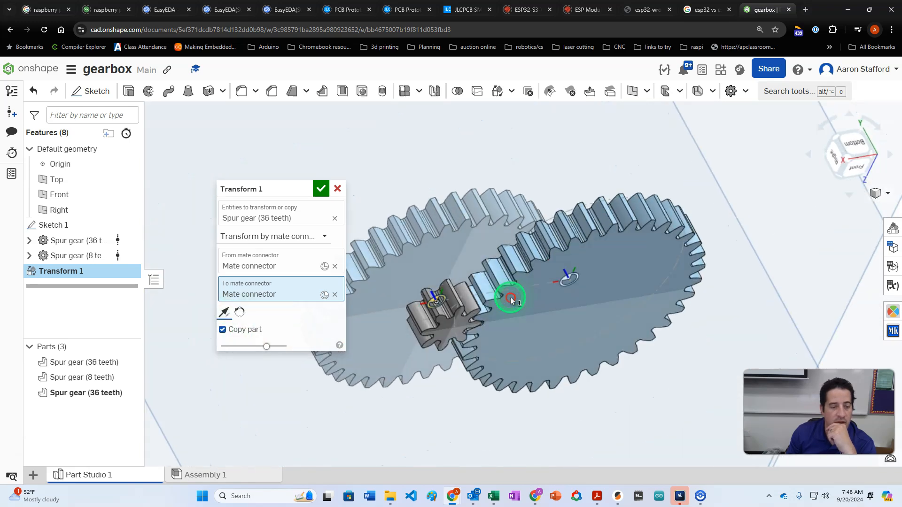
pyautogui.click(321, 188)
pyautogui.moveTo(503, 343); pyautogui.dragTo(521, 266, button='right')
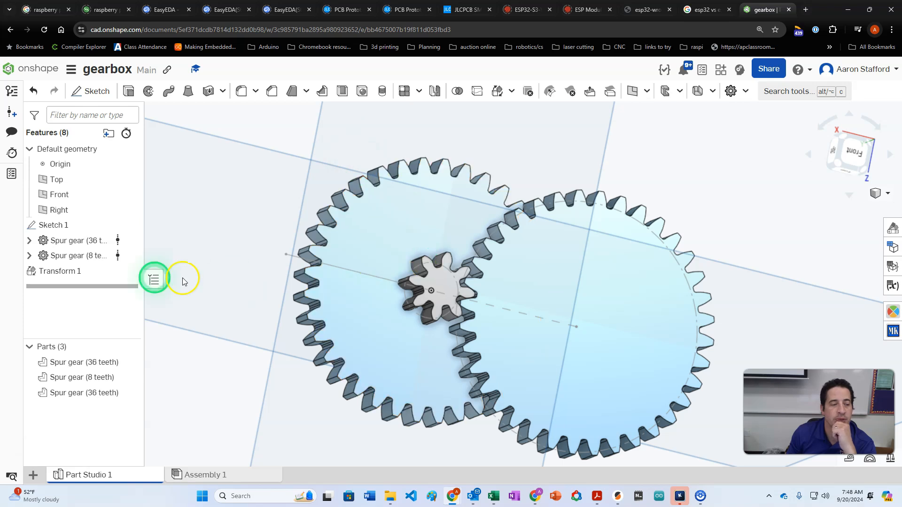
# Add a center bore with a 4 mm diameter to the 36-tooth gear and accept the change
pyautogui.click(65, 242)
pyautogui.doubleClick(64, 242)
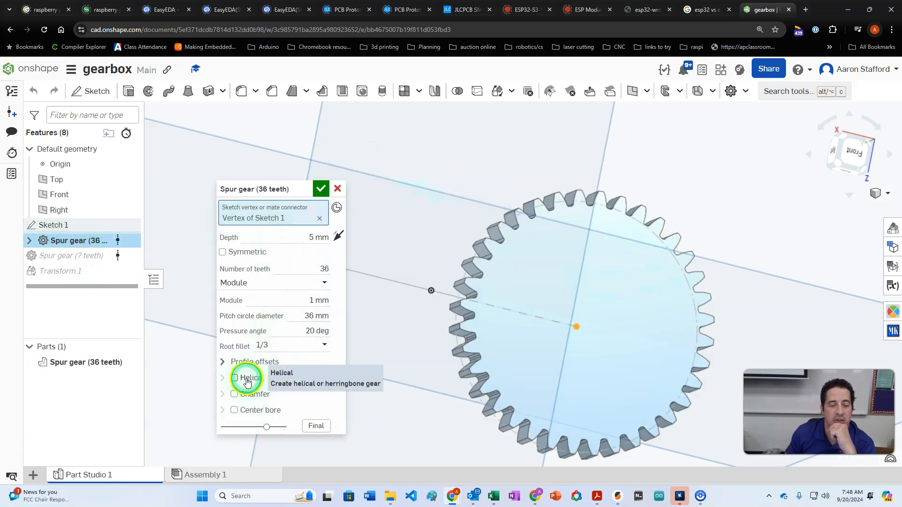
pyautogui.click(234, 410)
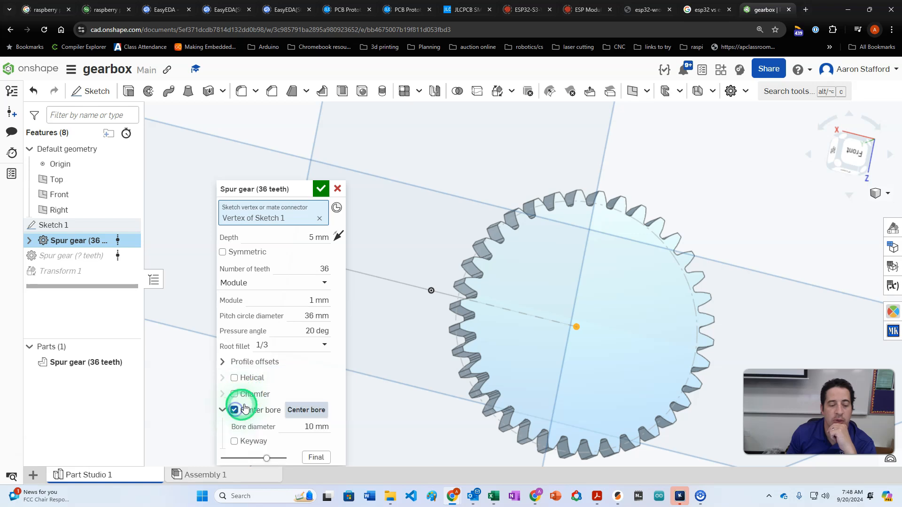
pyautogui.click(314, 427)
pyautogui.write('4')
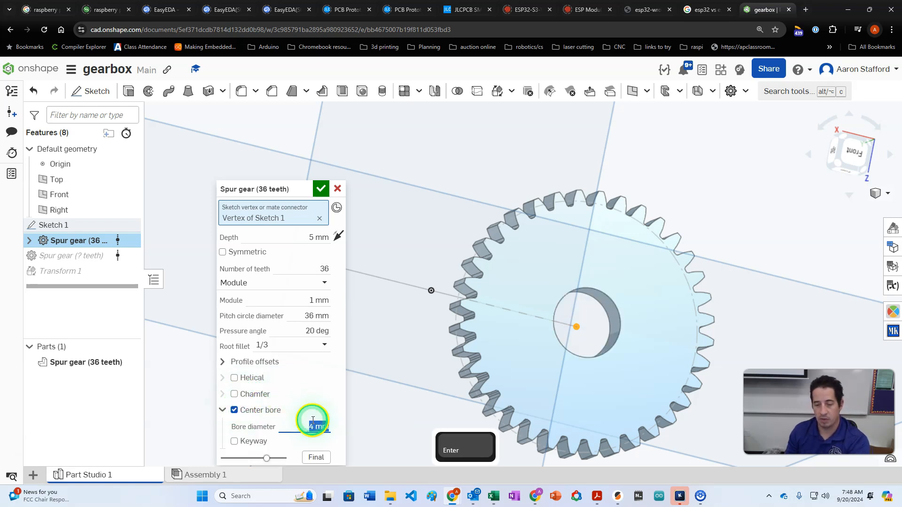
pyautogui.press('Return')
pyautogui.click(321, 192)
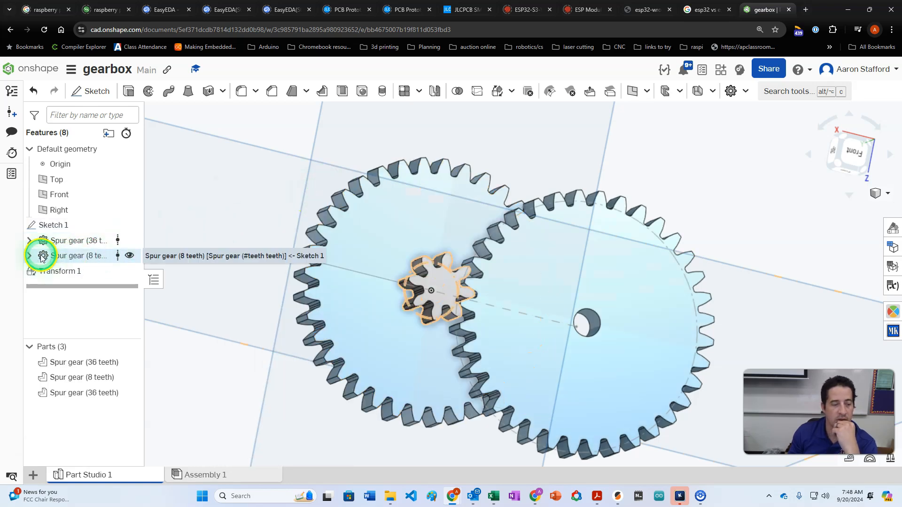
# Enable the center bore on the 8-tooth gear and try a bore diameter of 4 mm
pyautogui.doubleClick(56, 255)
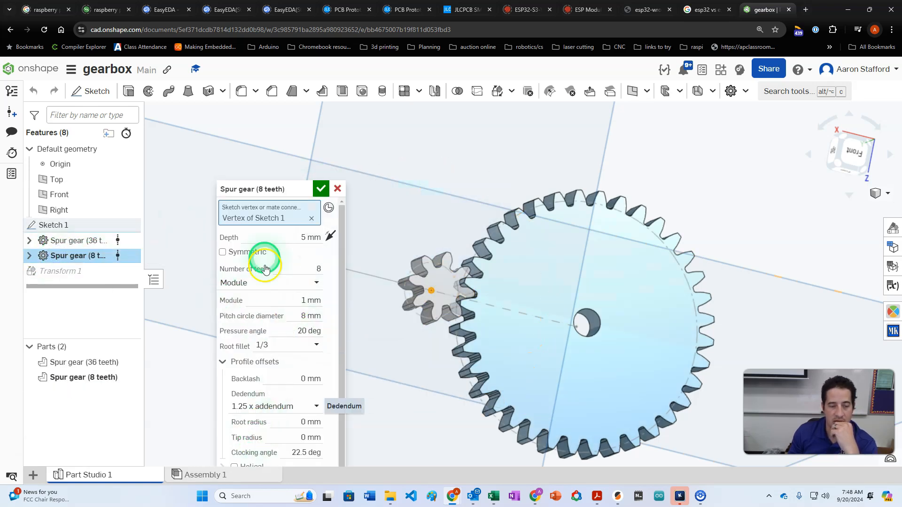
pyautogui.moveTo(258, 188); pyautogui.dragTo(253, 139)
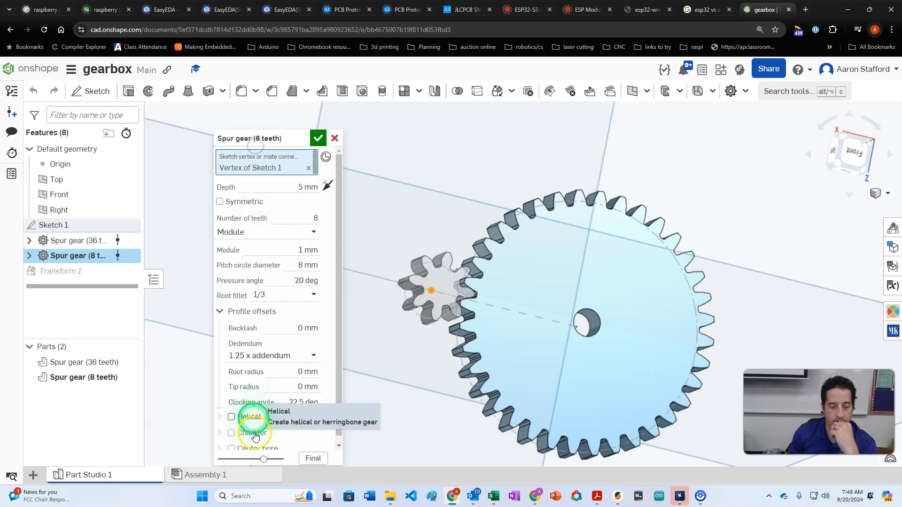
pyautogui.click(249, 449)
pyautogui.click(301, 427)
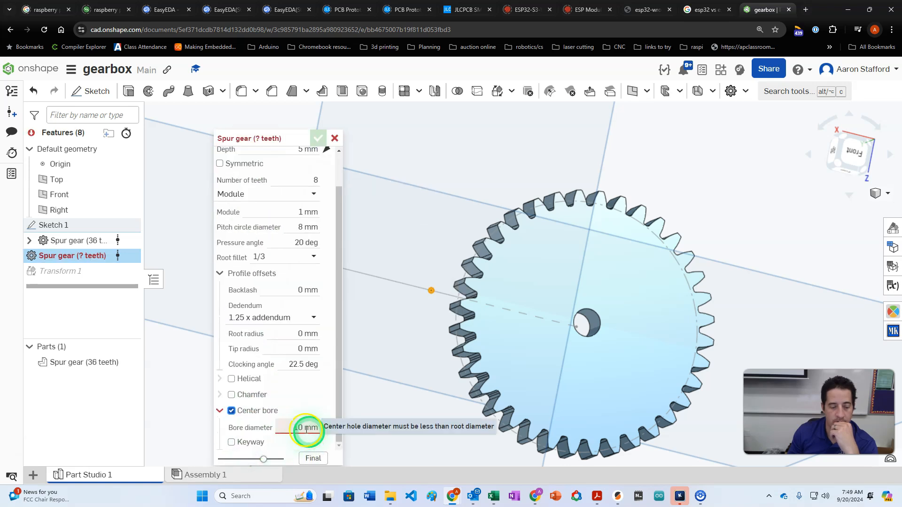
pyautogui.write('4')
pyautogui.press('Return')
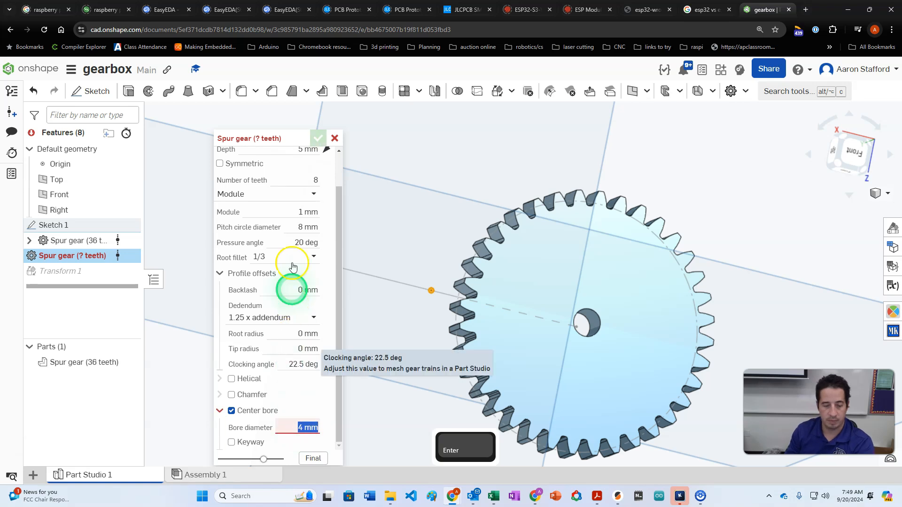
# Set the 8-tooth gear's bore diameter to 3 mm and accept the gear
pyautogui.moveTo(278, 138); pyautogui.dragTo(275, 109)
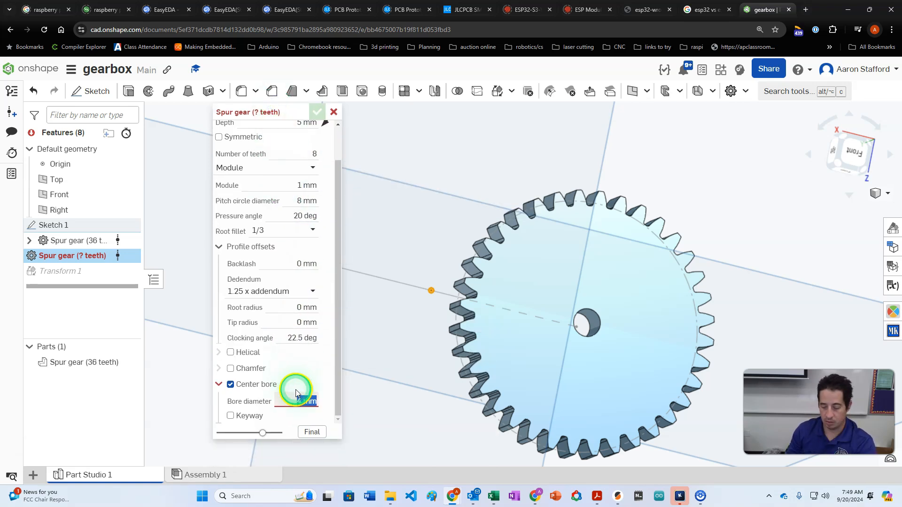
pyautogui.write('3')
pyautogui.press('Return')
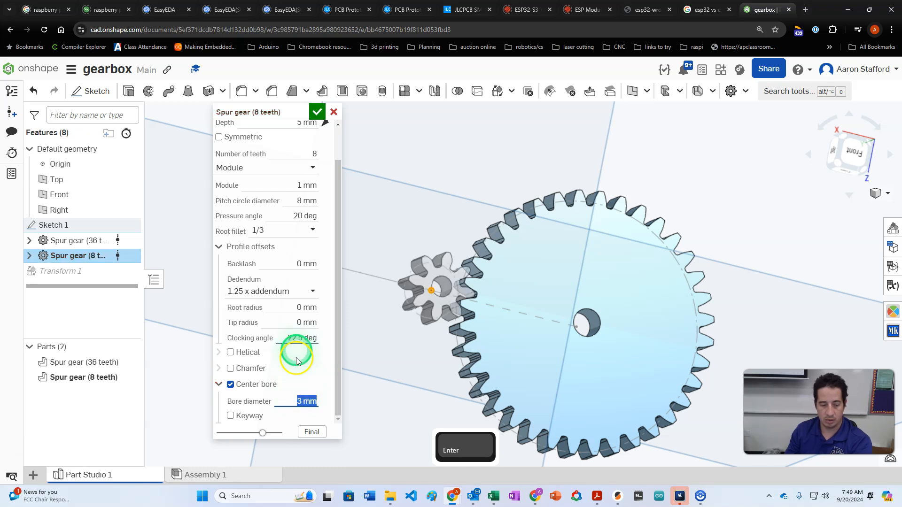
pyautogui.click(317, 111)
pyautogui.moveTo(475, 276); pyautogui.dragTo(497, 304, button='right')
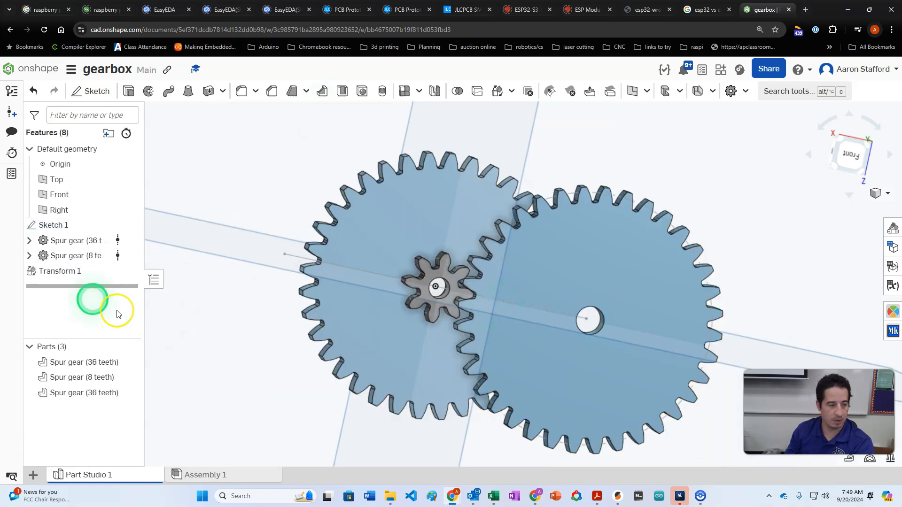
# Reopen the 36-tooth gear, set its bore diameter to 3 mm, and accept the gear
pyautogui.click(80, 240)
pyautogui.click(306, 349)
pyautogui.write('3')
pyautogui.press('Return')
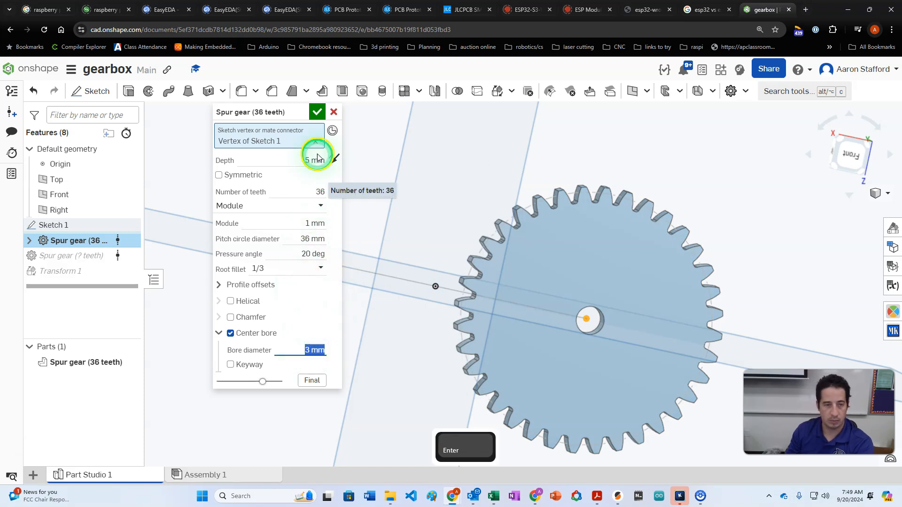
pyautogui.click(317, 112)
pyautogui.moveTo(451, 354); pyautogui.dragTo(404, 319, button='right')
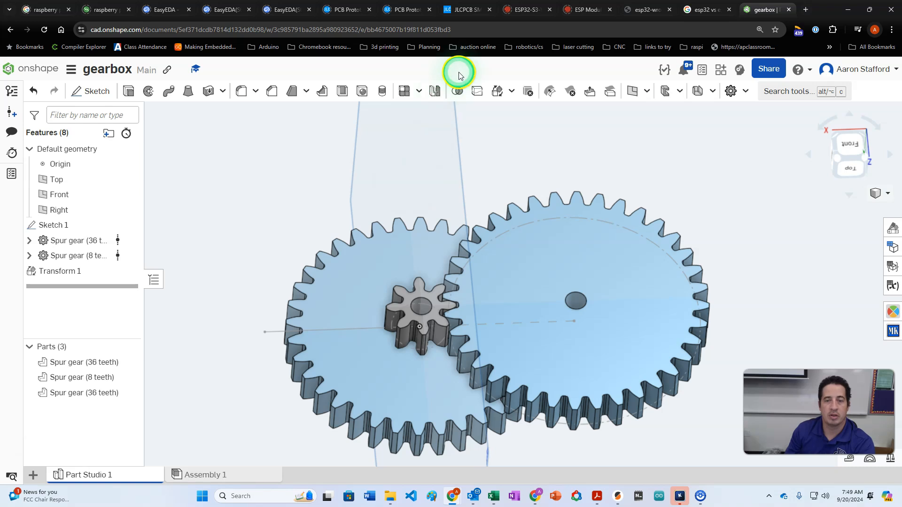
pyautogui.click(460, 92)
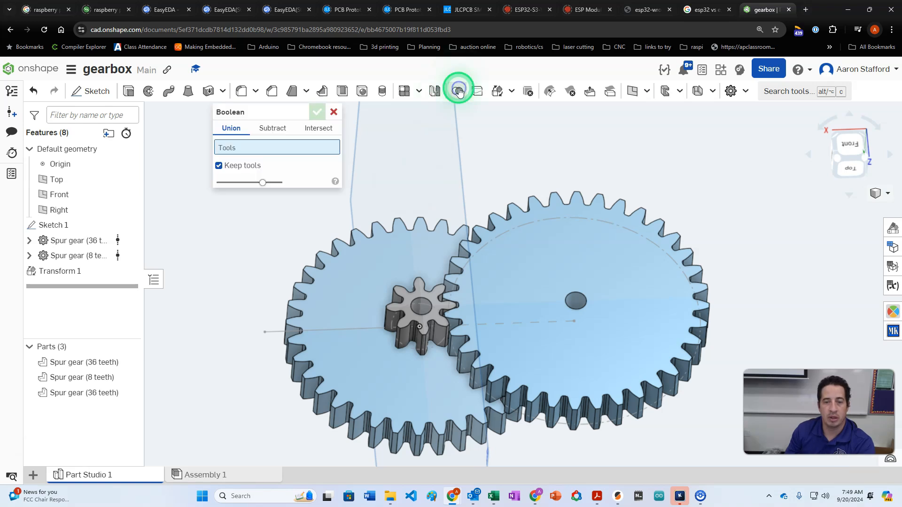
pyautogui.click(334, 111)
# Start a Transform by mate connectors on the 8-tooth gear, using the centre of its outer face as the starting connector
pyautogui.moveTo(331, 296); pyautogui.dragTo(360, 269, button='right')
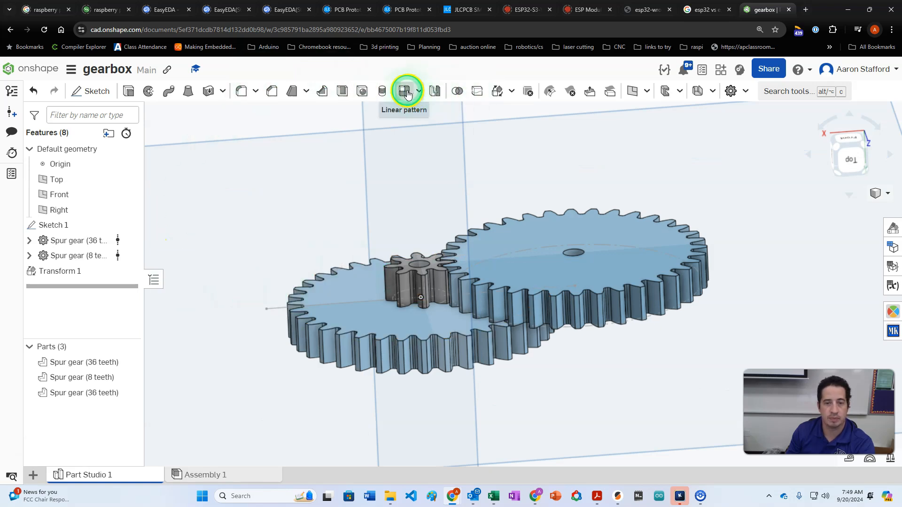
pyautogui.click(498, 92)
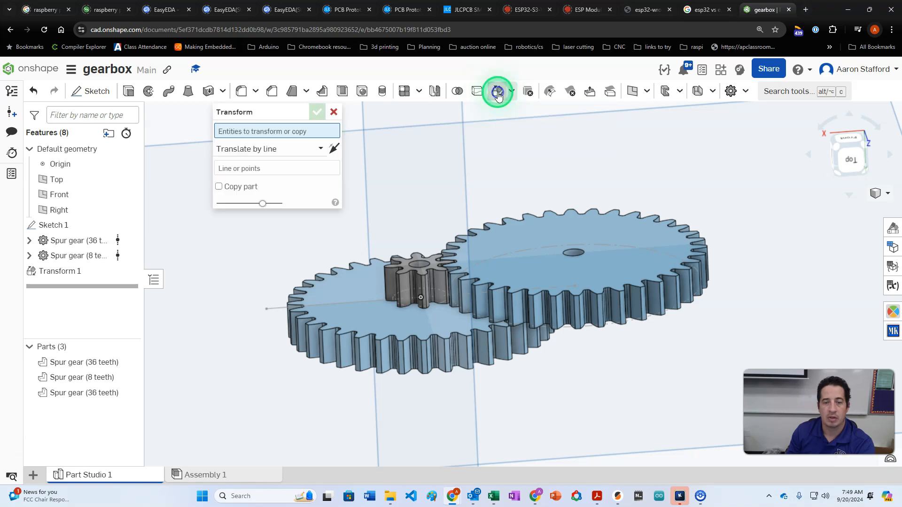
pyautogui.click(407, 285)
pyautogui.click(282, 159)
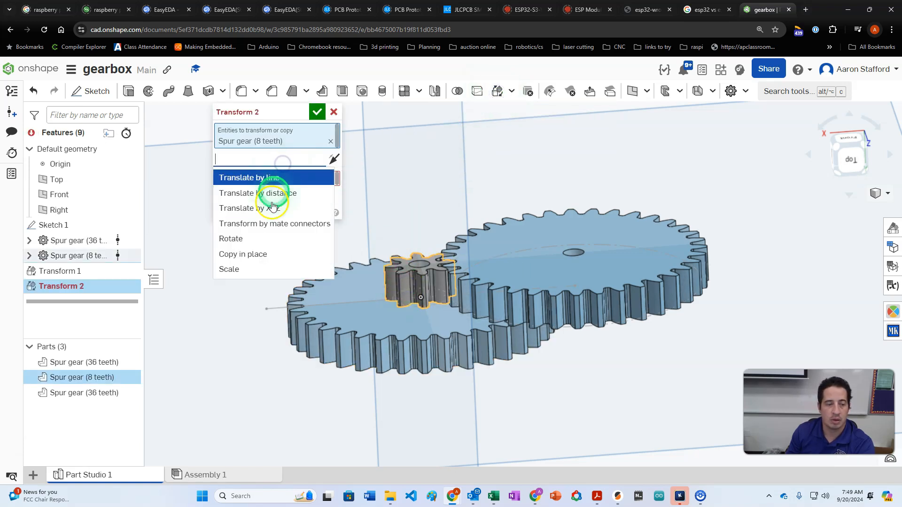
pyautogui.click(257, 225)
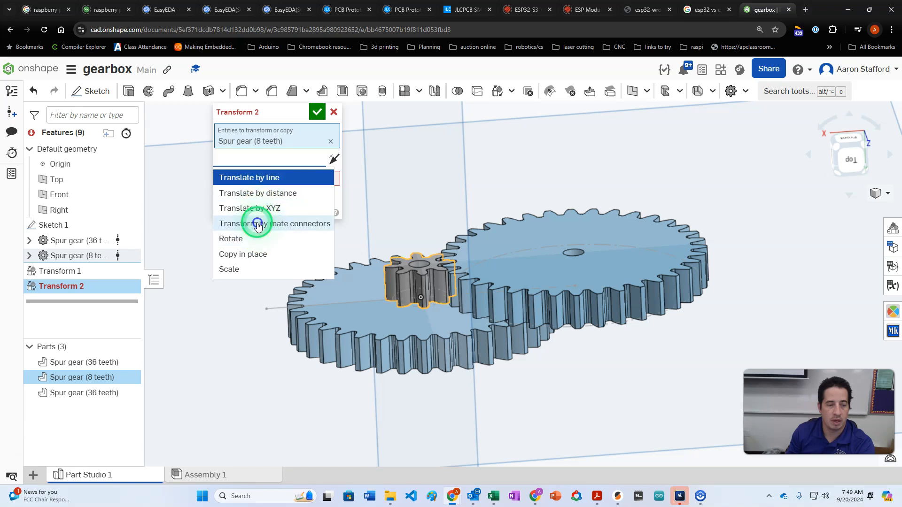
pyautogui.click(260, 198)
pyautogui.click(419, 259)
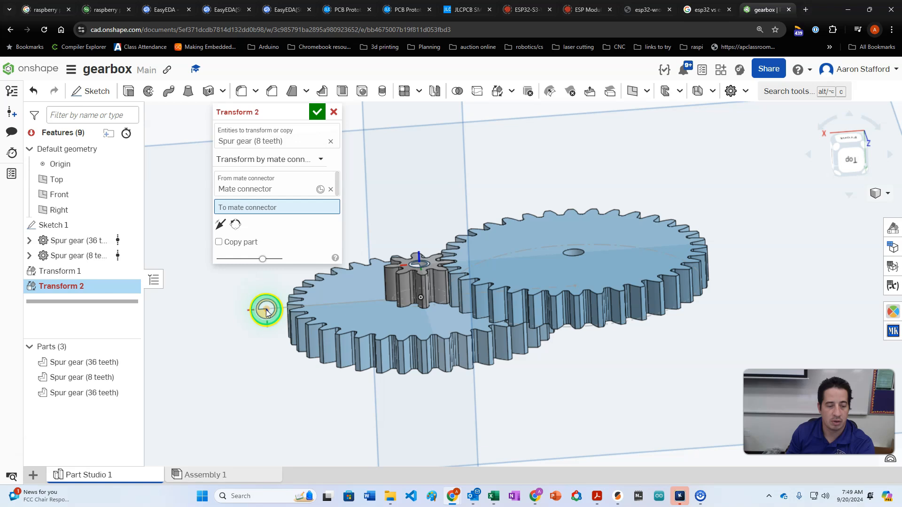
# Try to use the free end of the layout line as the 8-tooth gear's destination connector and reorient its axes
pyautogui.moveTo(266, 310); pyautogui.dragTo(255, 274, button='right')
pyautogui.moveTo(272, 350); pyautogui.dragTo(260, 322, button='right')
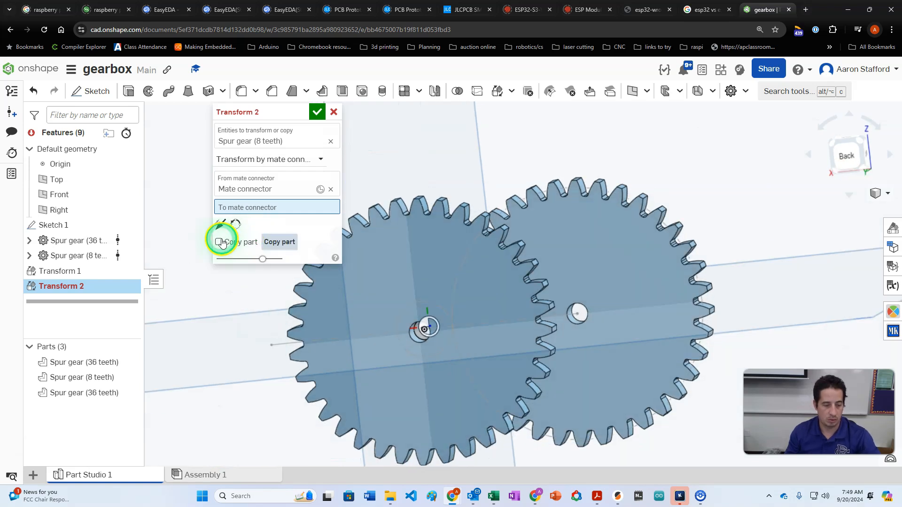
pyautogui.scroll(5, 270, 353)
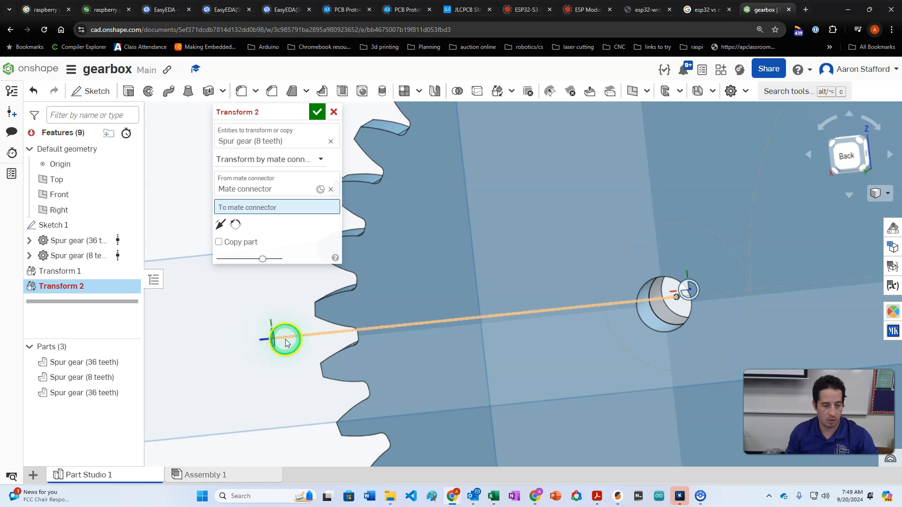
pyautogui.moveTo(282, 348); pyautogui.dragTo(283, 335, button='right')
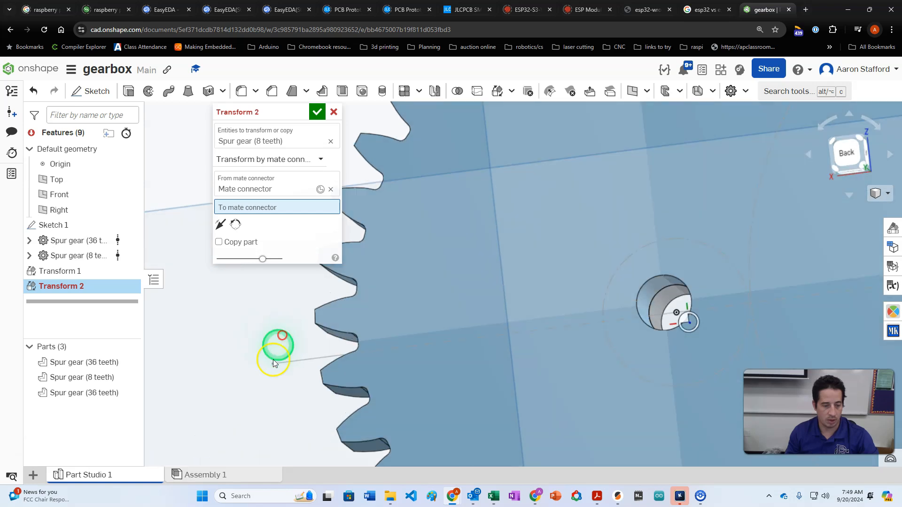
pyautogui.scroll(-5, 273, 369)
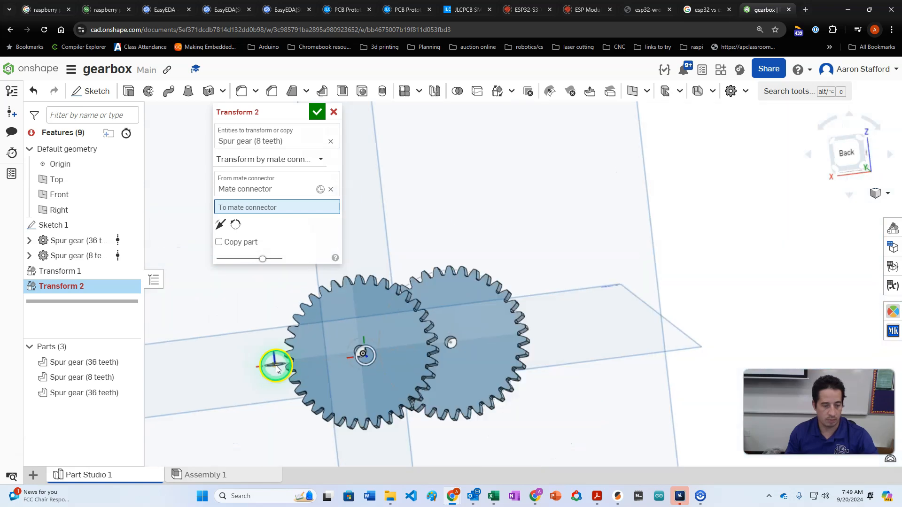
pyautogui.moveTo(275, 386)
pyautogui.mouseDown(button='right')
pyautogui.moveTo(263, 348)
pyautogui.moveTo(277, 396)
pyautogui.mouseUp(button='right')
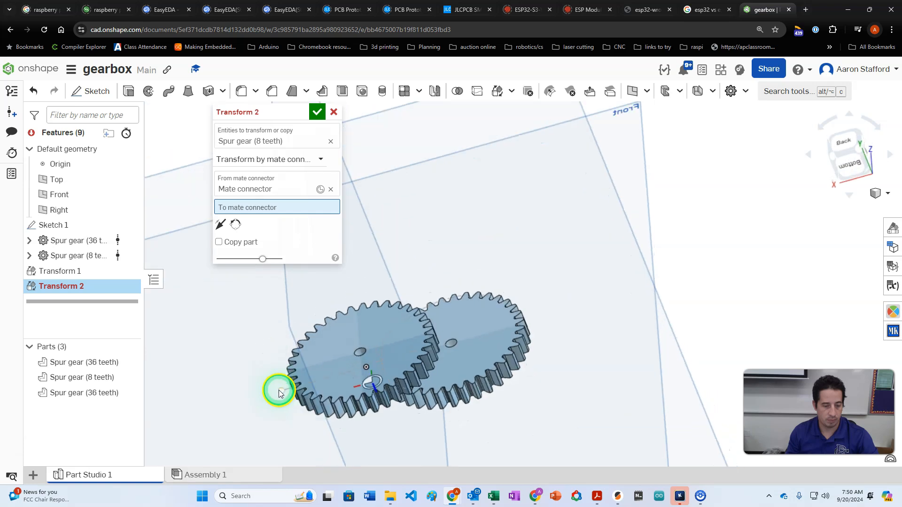
pyautogui.click(279, 393)
pyautogui.moveTo(238, 347); pyautogui.dragTo(293, 373, button='right')
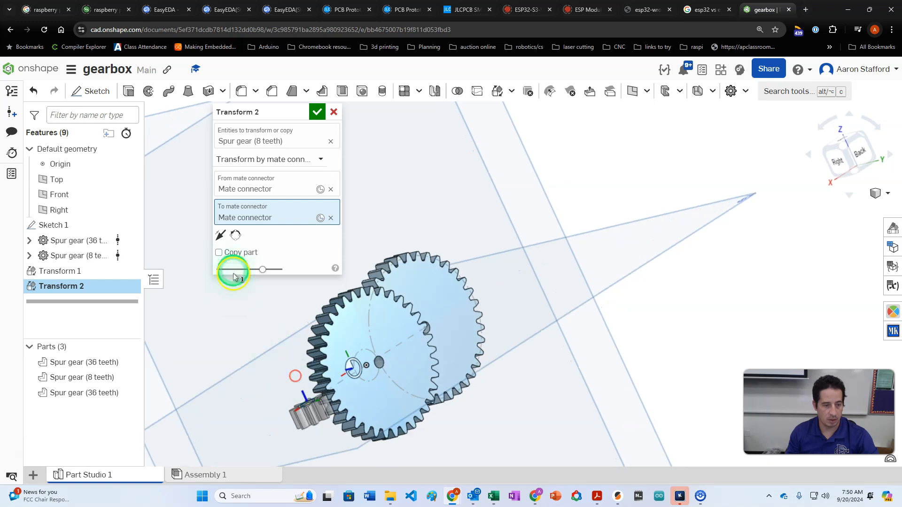
pyautogui.click(238, 239)
pyautogui.click(217, 236)
pyautogui.click(217, 236)
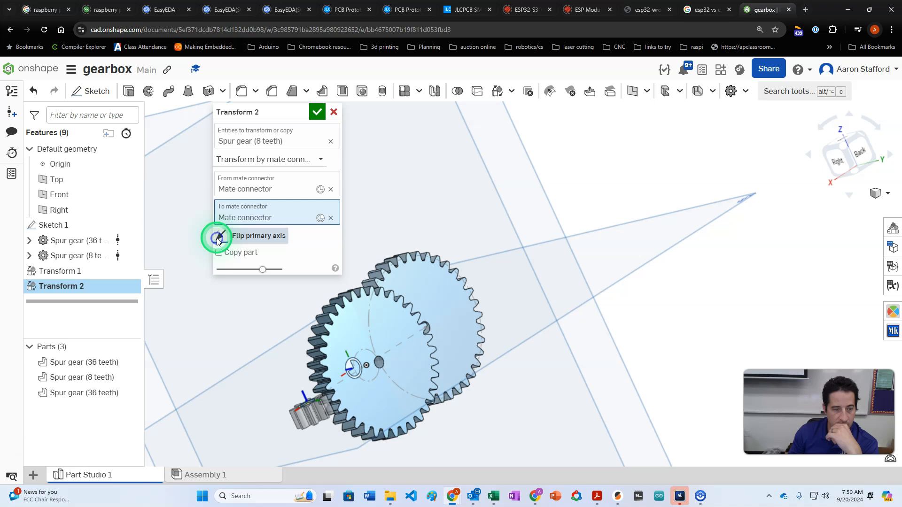
pyautogui.click(330, 218)
pyautogui.moveTo(364, 386); pyautogui.dragTo(464, 350, button='right')
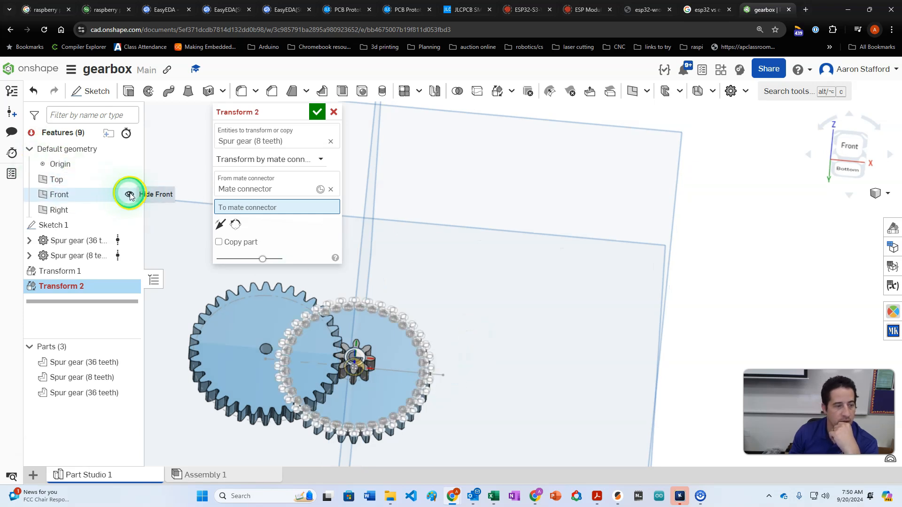
pyautogui.click(129, 194)
pyautogui.click(128, 209)
pyautogui.click(128, 195)
pyautogui.click(129, 179)
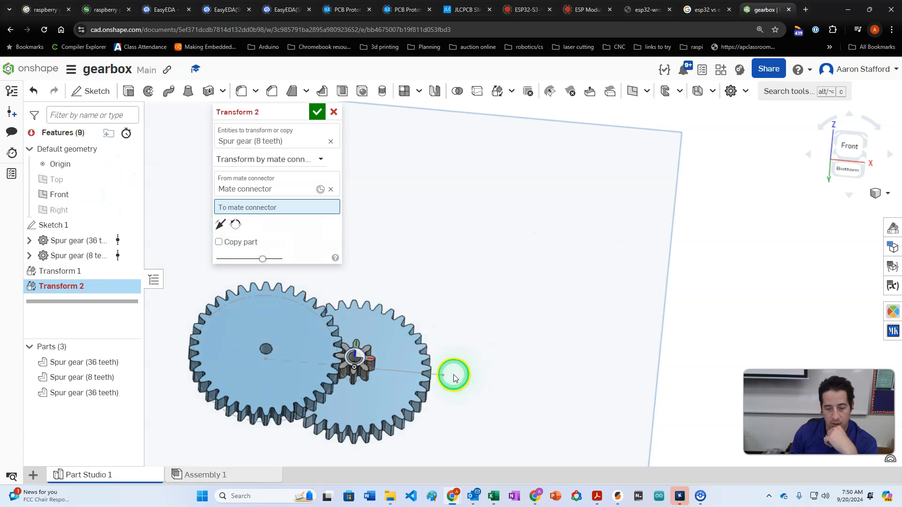
pyautogui.moveTo(444, 376); pyautogui.dragTo(438, 346, button='right')
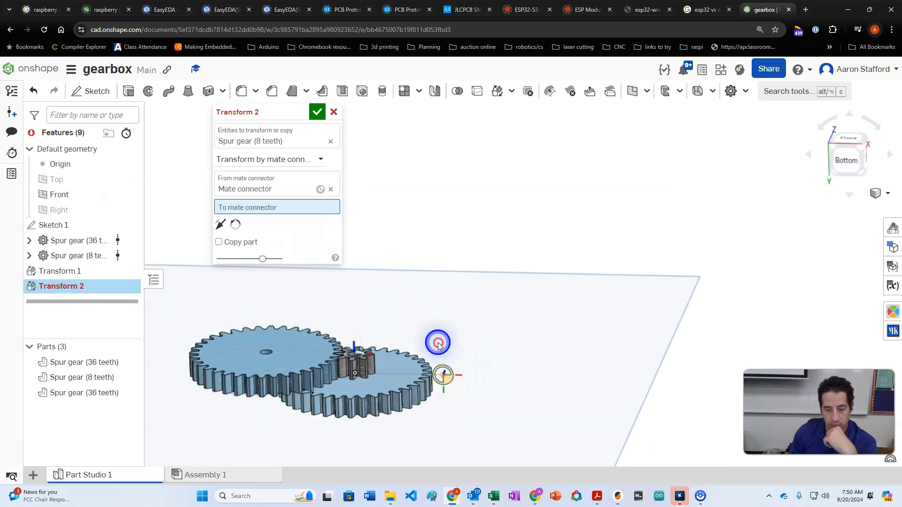
pyautogui.scroll(-5, 442, 376)
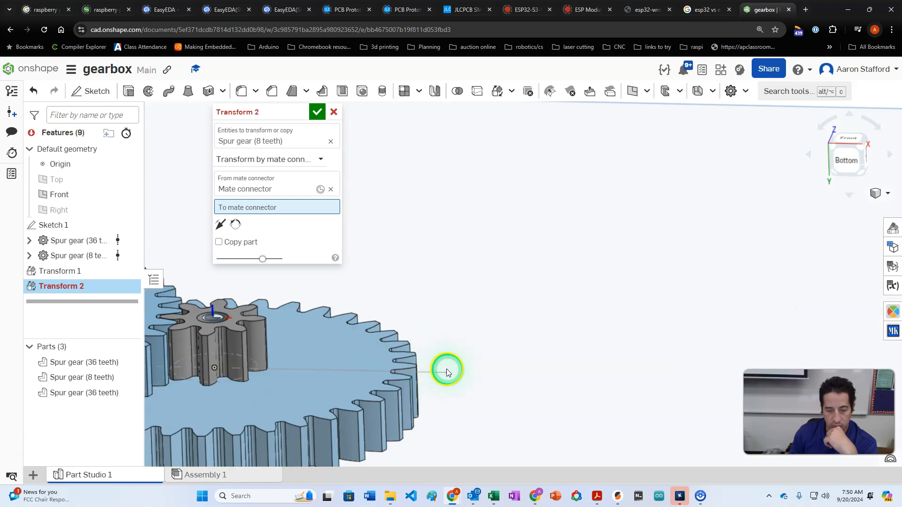
pyautogui.click(331, 112)
# Edit the layout sketch to add a circle centred on the free end of the line, and accept the sketch
pyautogui.doubleClick(35, 225)
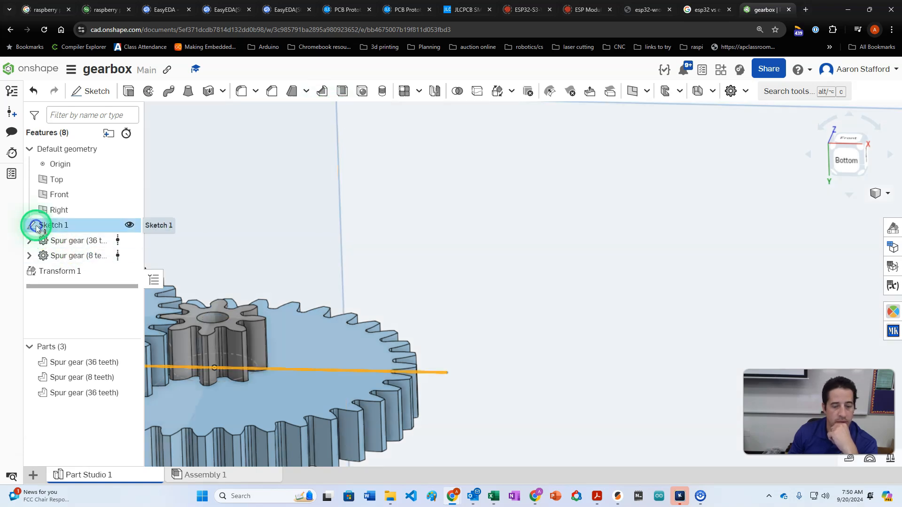
pyautogui.click(179, 92)
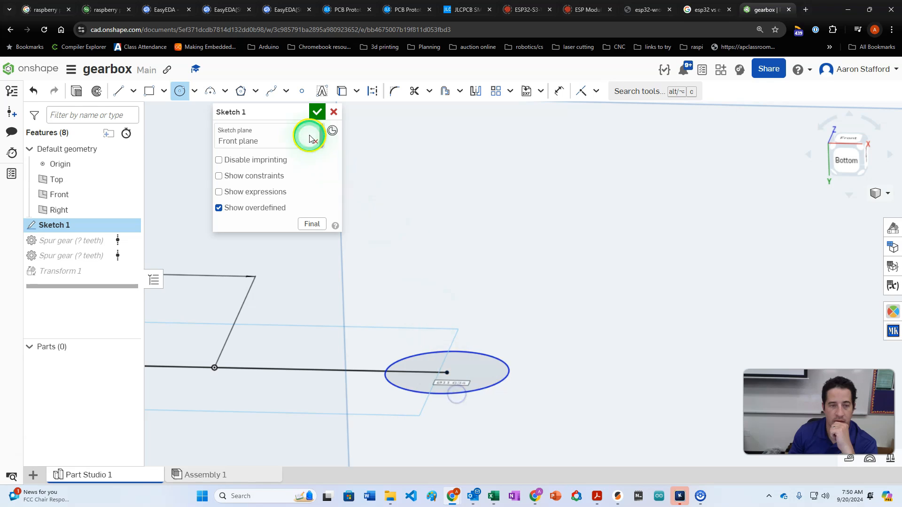
pyautogui.click(317, 112)
pyautogui.doubleClick(75, 270)
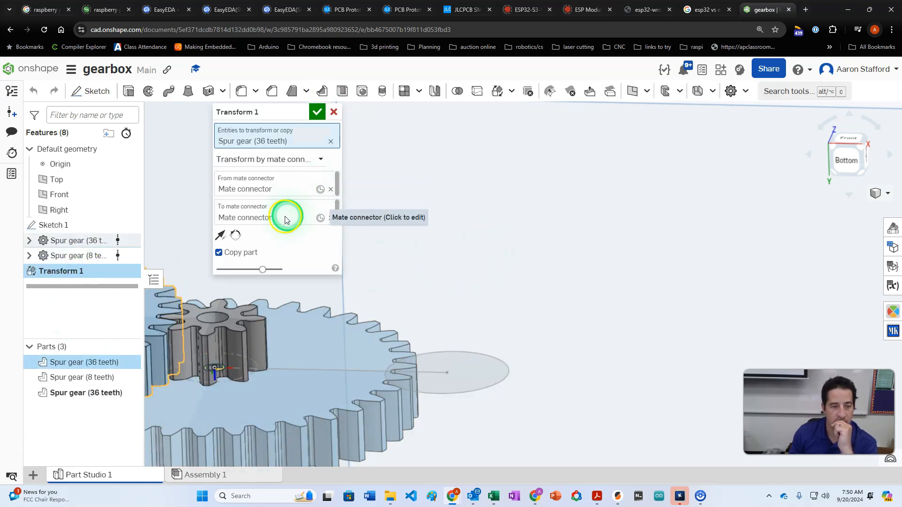
pyautogui.click(298, 216)
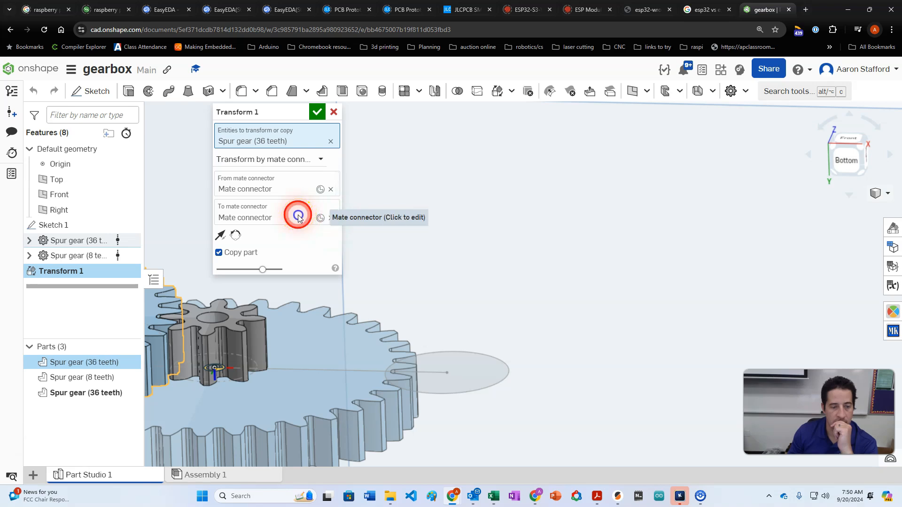
pyautogui.click(331, 218)
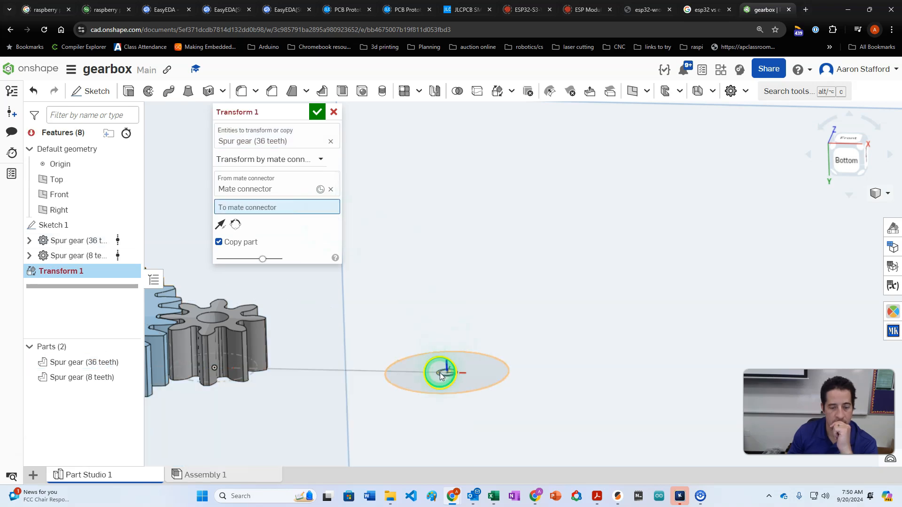
pyautogui.click(337, 113)
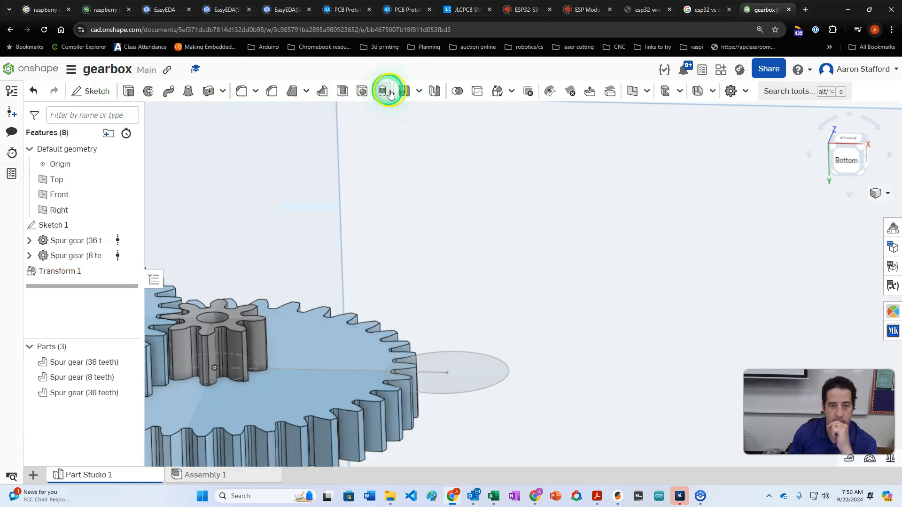
# Start a Transform by mate connectors on the 8-tooth gear, using its bore centre as the starting connector
pyautogui.click(494, 90)
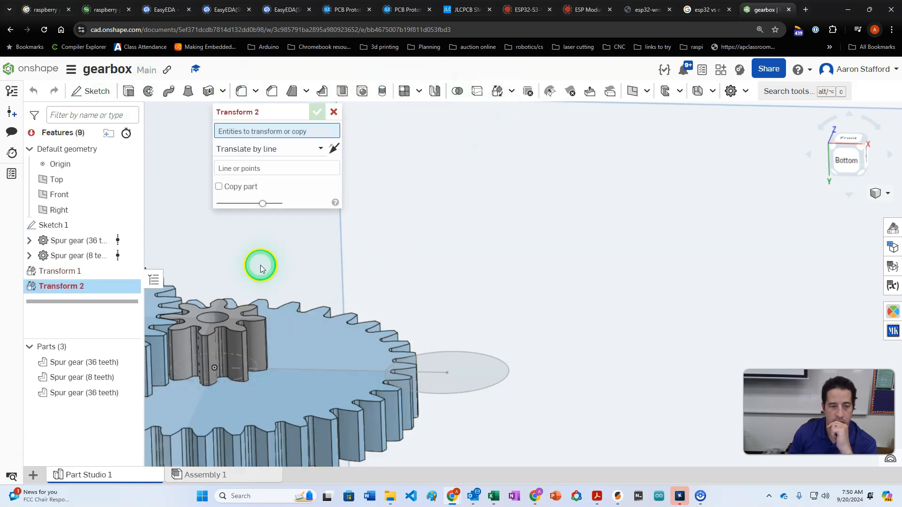
pyautogui.click(223, 314)
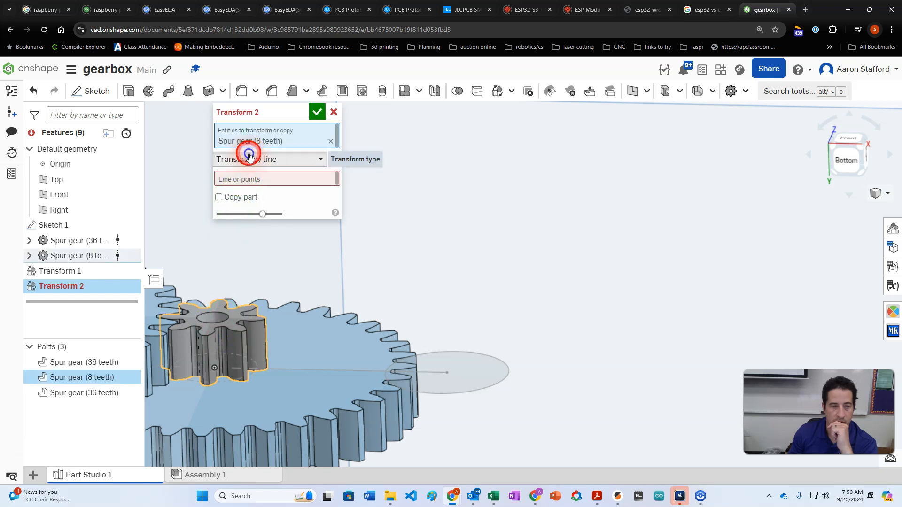
pyautogui.click(245, 155)
pyautogui.click(239, 224)
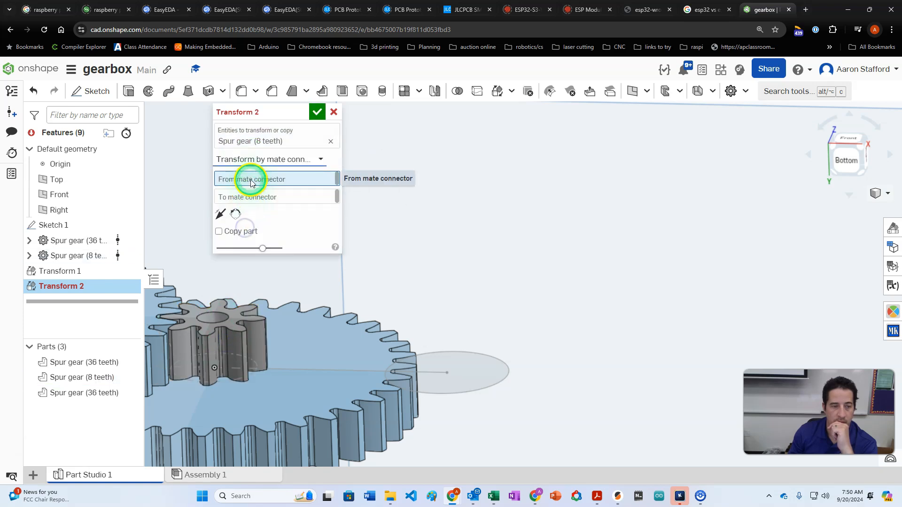
pyautogui.click(211, 319)
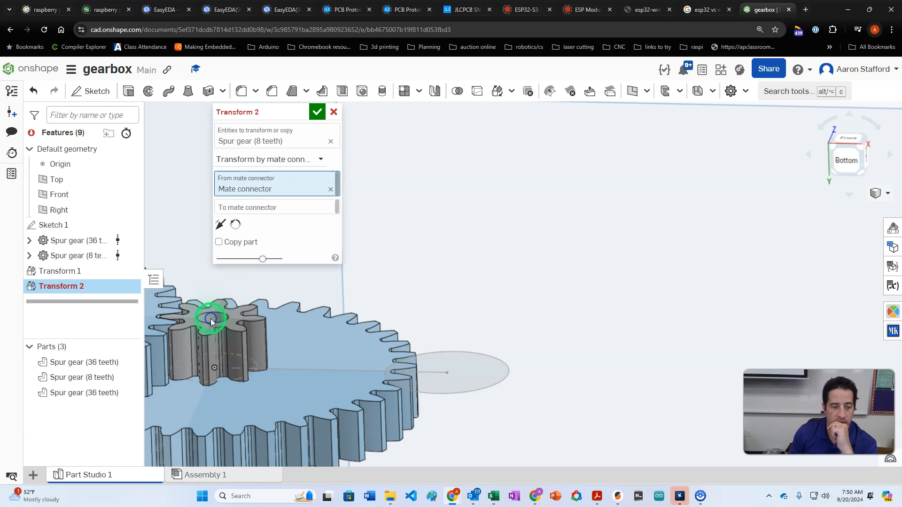
# Set the new sketch circle's centre as the destination, enable Copy part, flip the primary axis, and accept the transform
pyautogui.click(448, 375)
pyautogui.click(448, 376)
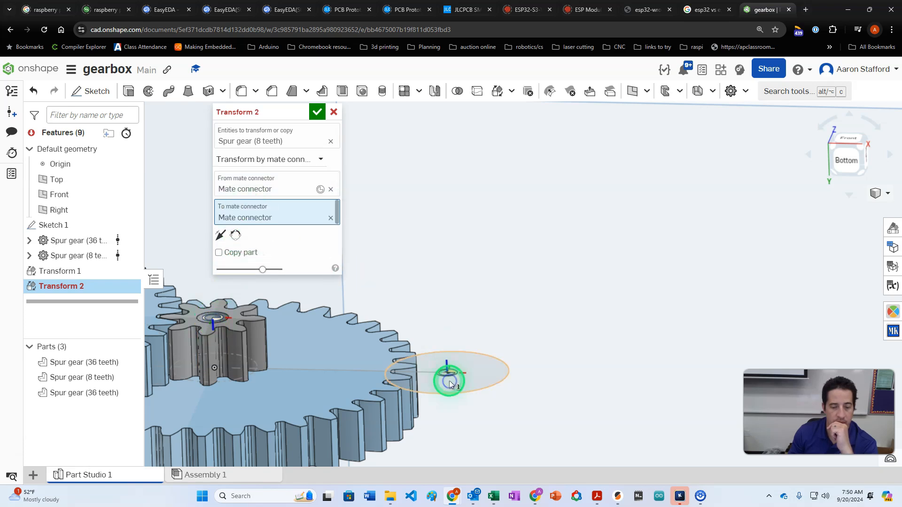
pyautogui.click(219, 253)
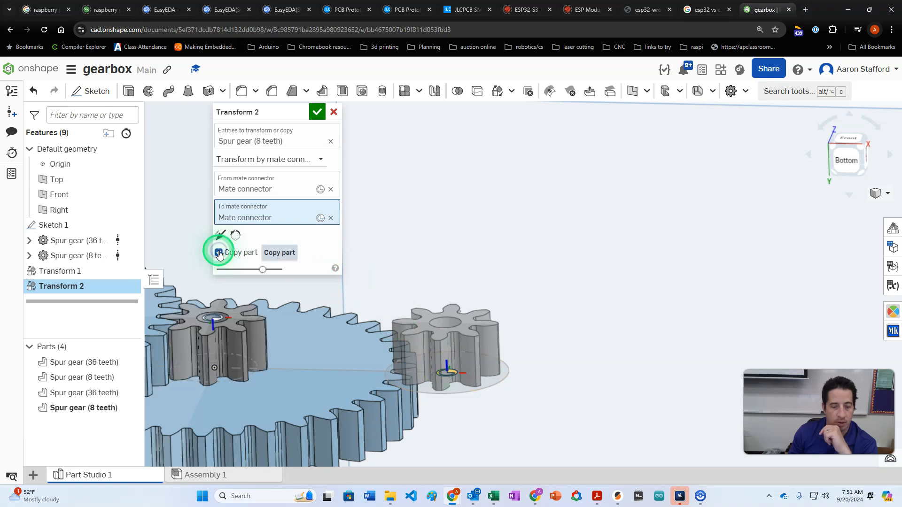
pyautogui.click(224, 239)
pyautogui.moveTo(423, 264); pyautogui.dragTo(436, 325, button='right')
pyautogui.click(317, 112)
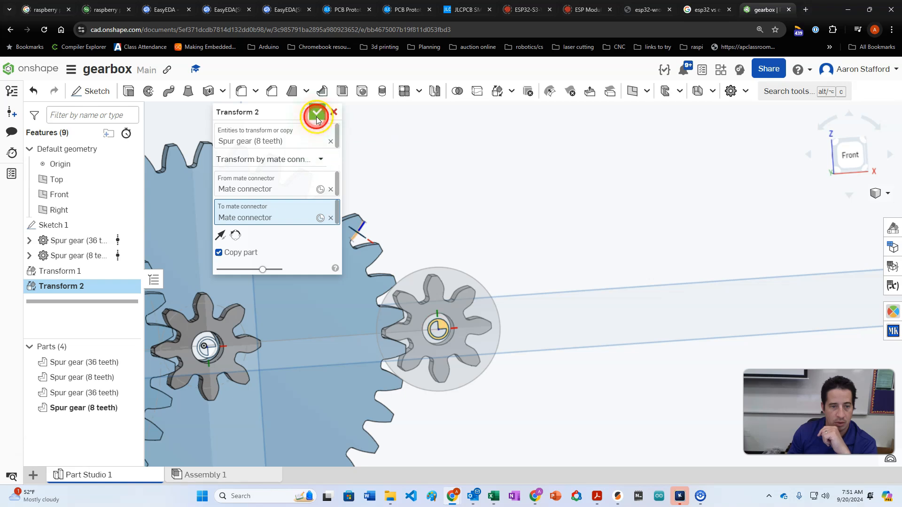
# Hide the layout sketch so that only the gears and reference planes are displayed
pyautogui.scroll(-3, 520, 263)
pyautogui.moveTo(498, 209); pyautogui.dragTo(413, 344, button='right')
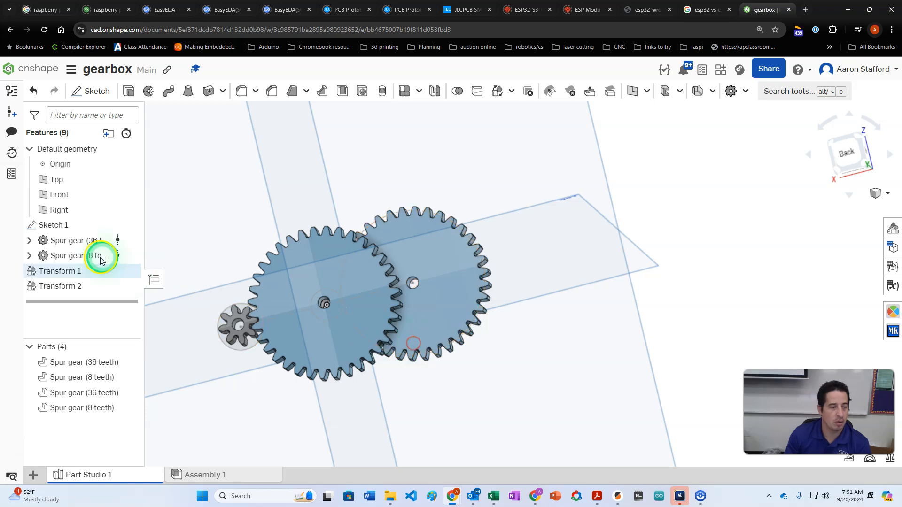
pyautogui.click(129, 226)
pyautogui.moveTo(314, 238)
pyautogui.mouseDown(button='right')
pyautogui.moveTo(358, 215)
pyautogui.moveTo(409, 238)
pyautogui.mouseUp(button='right')
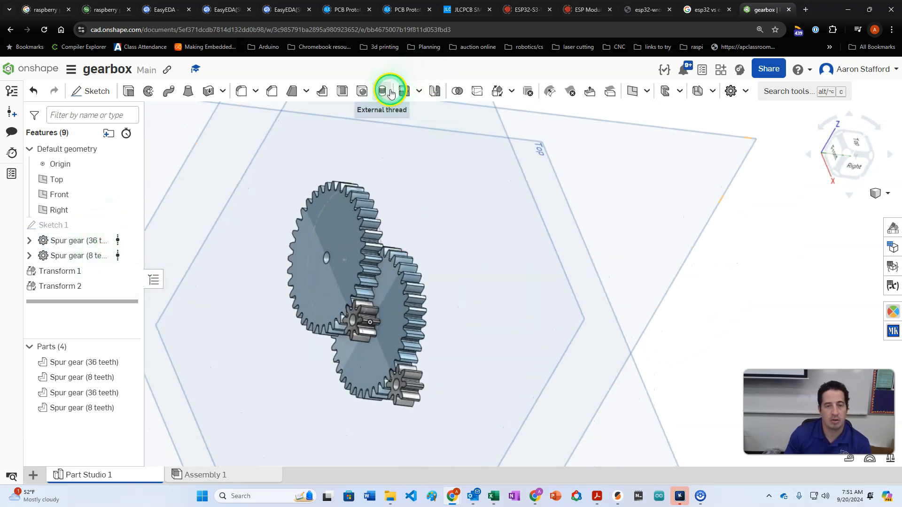
# Union the middle 8-tooth gear with the coaxial 36-tooth gear behind it, with Keep tools turned off
pyautogui.click(456, 91)
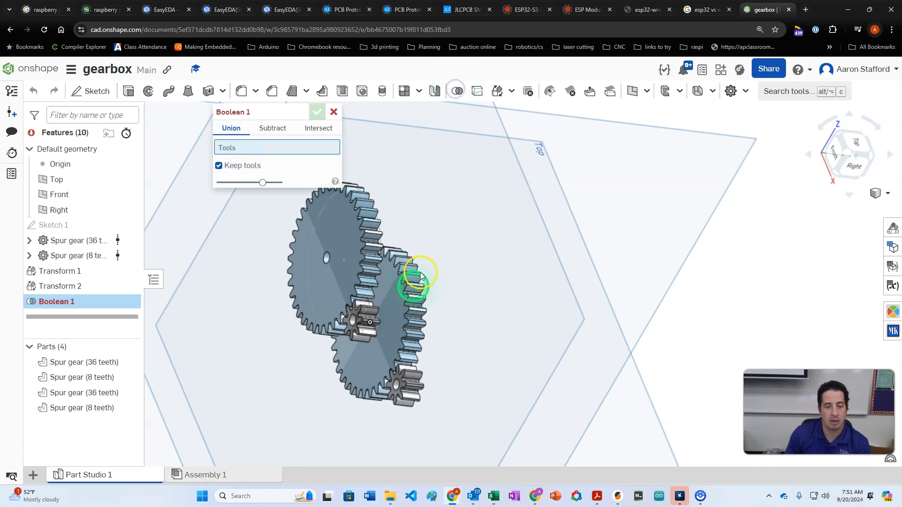
pyautogui.click(360, 339)
pyautogui.click(388, 337)
pyautogui.moveTo(467, 369); pyautogui.dragTo(397, 289, button='right')
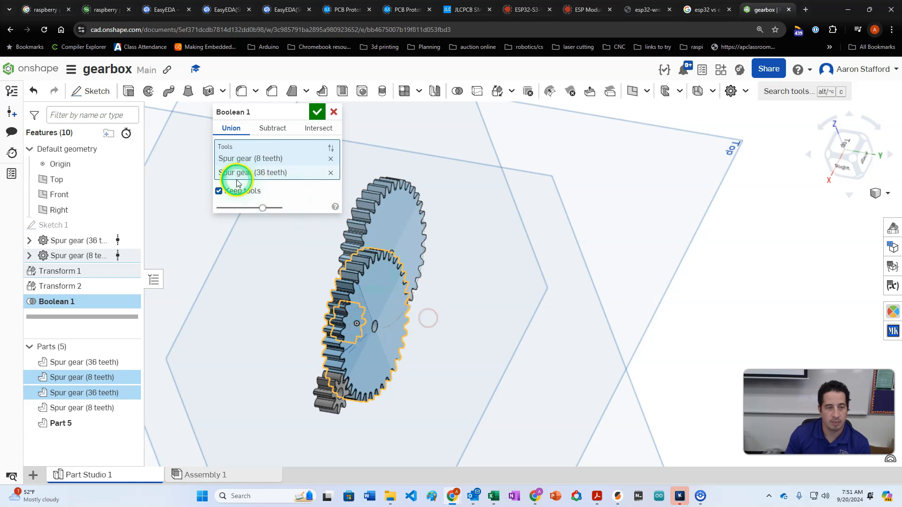
pyautogui.moveTo(338, 301); pyautogui.dragTo(423, 358, button='right')
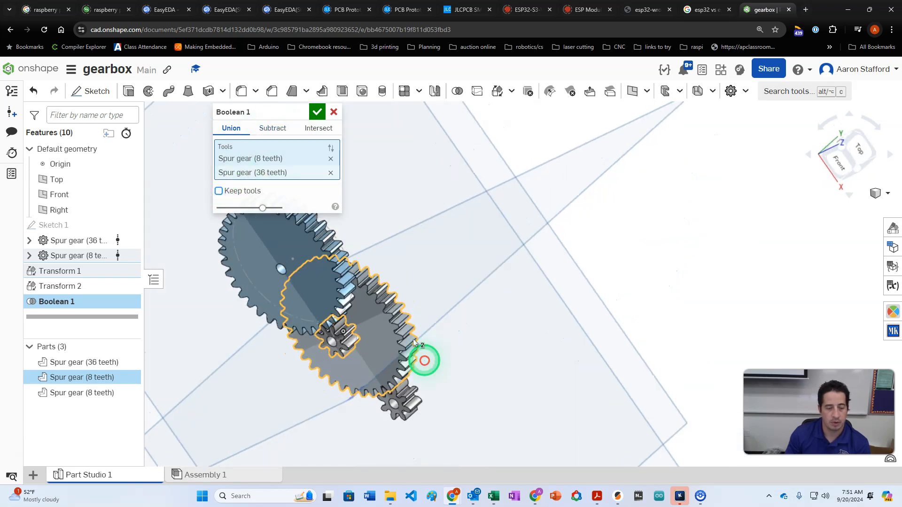
pyautogui.click(317, 112)
# Reopen the original 36-tooth spur gear, set its number of teeth to 32, and accept the gear
pyautogui.moveTo(367, 361); pyautogui.dragTo(358, 343, button='right')
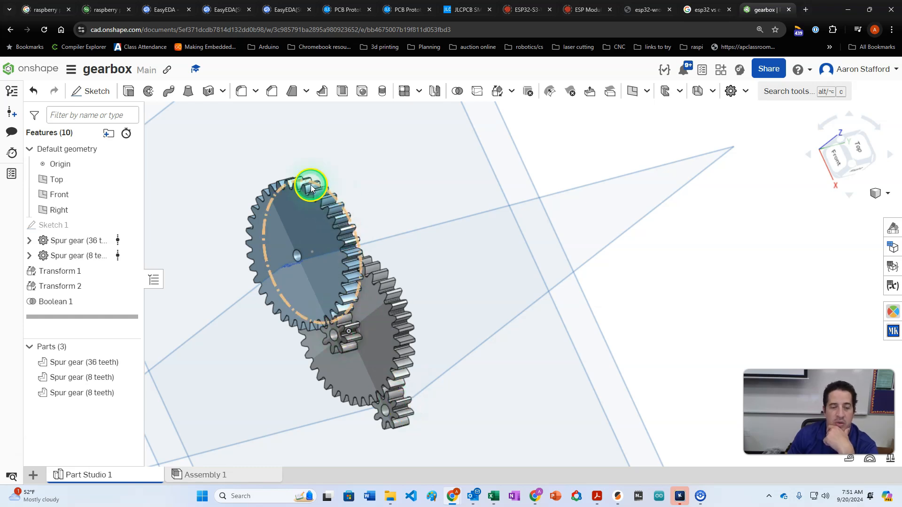
pyautogui.click(98, 242)
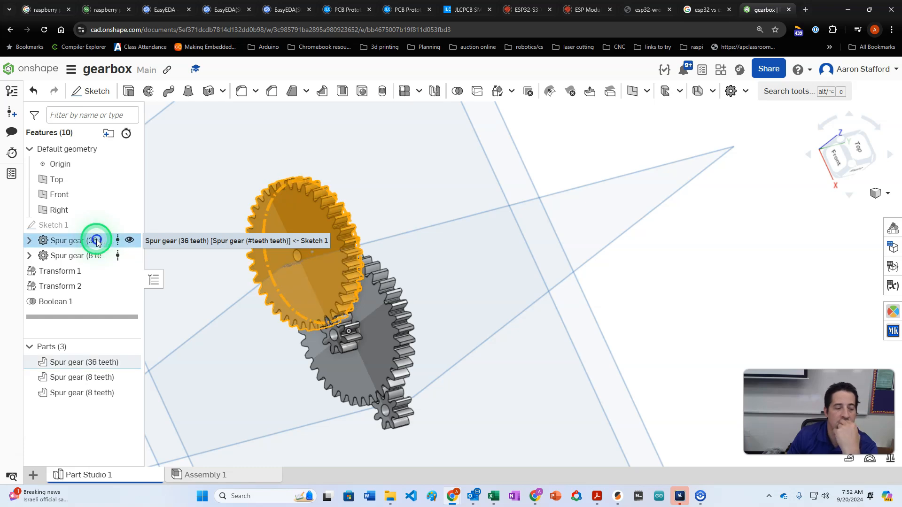
pyautogui.doubleClick(98, 243)
pyautogui.click(320, 195)
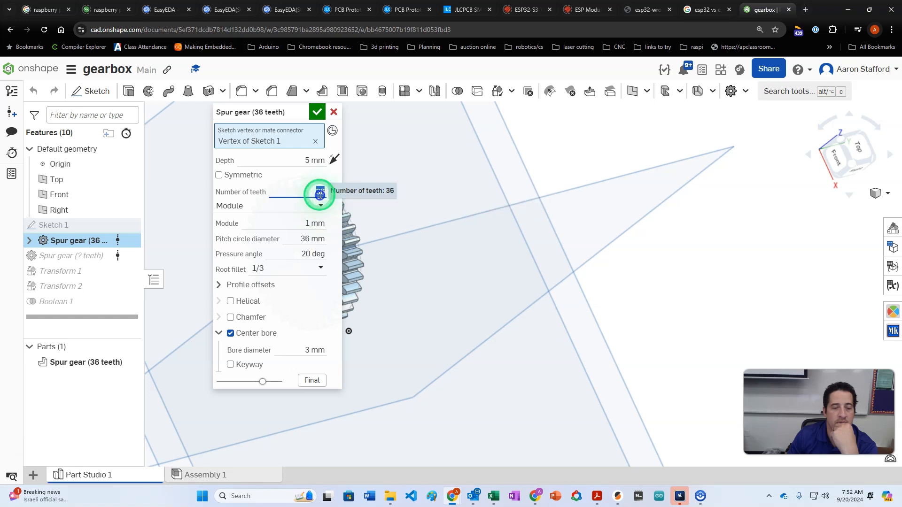
pyautogui.write('32')
pyautogui.press('Return')
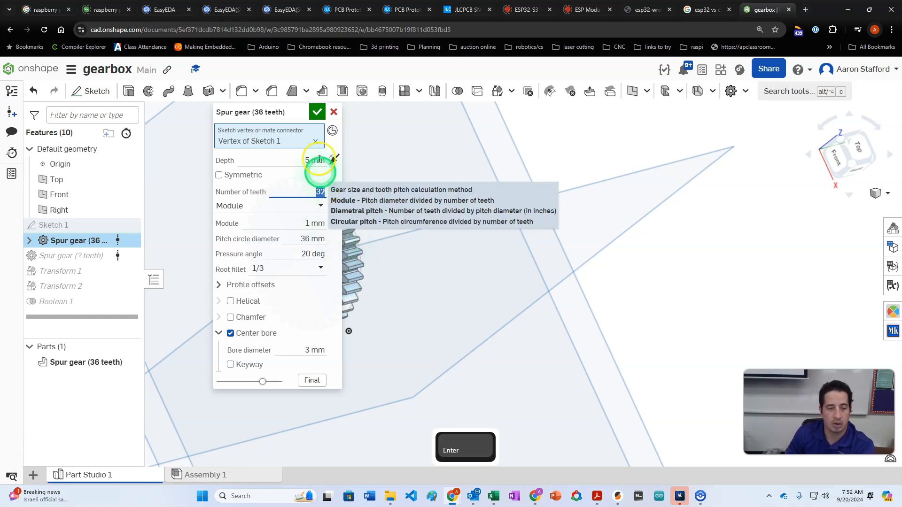
pyautogui.click(317, 112)
# Edit the layout sketch, set the gear centre spacing dimension to 20.1 mm, and accept the sketch
pyautogui.doubleClick(68, 227)
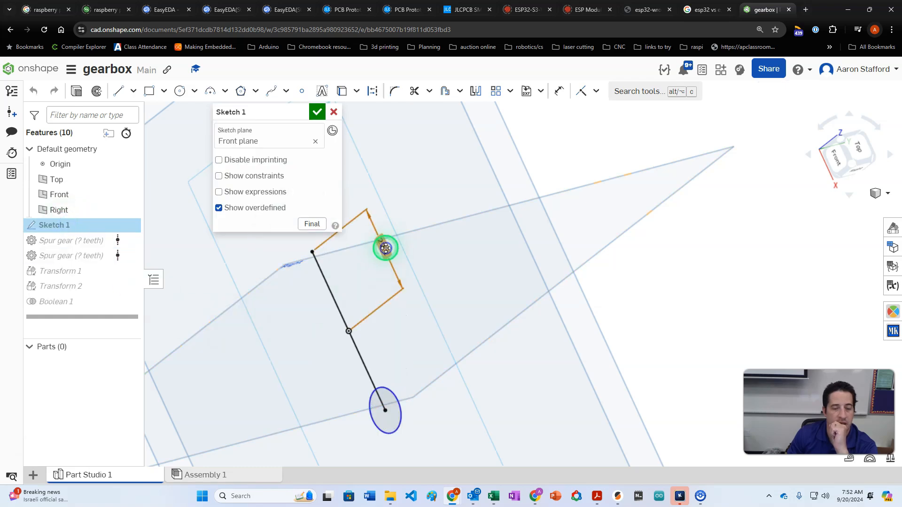
pyautogui.doubleClick(386, 249)
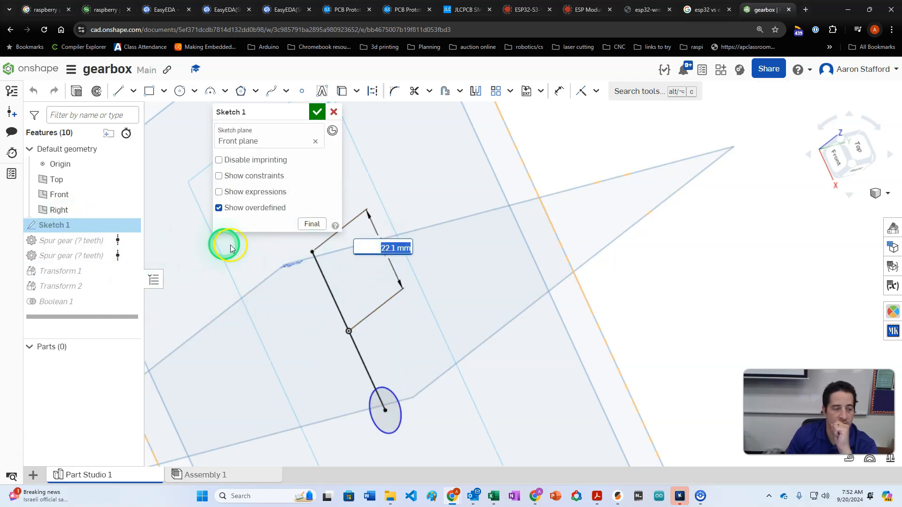
pyautogui.write('2')
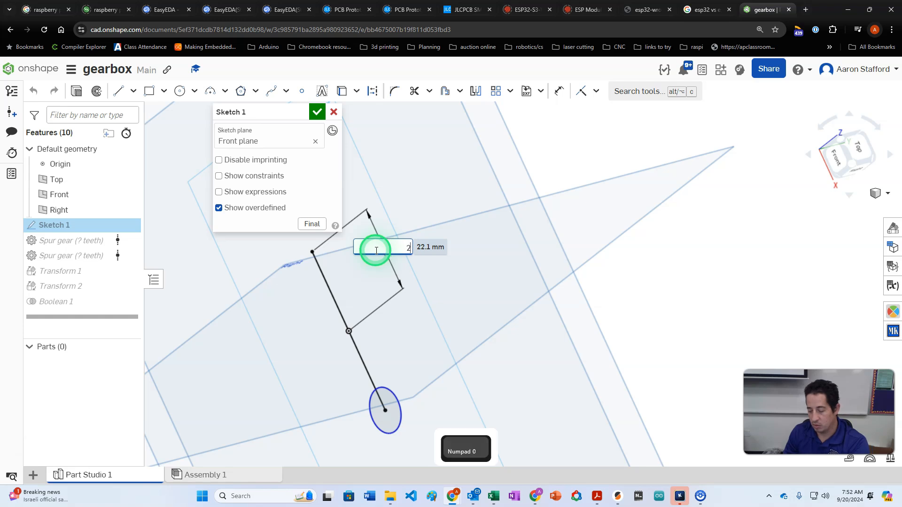
pyautogui.write('0.1')
pyautogui.press('Return')
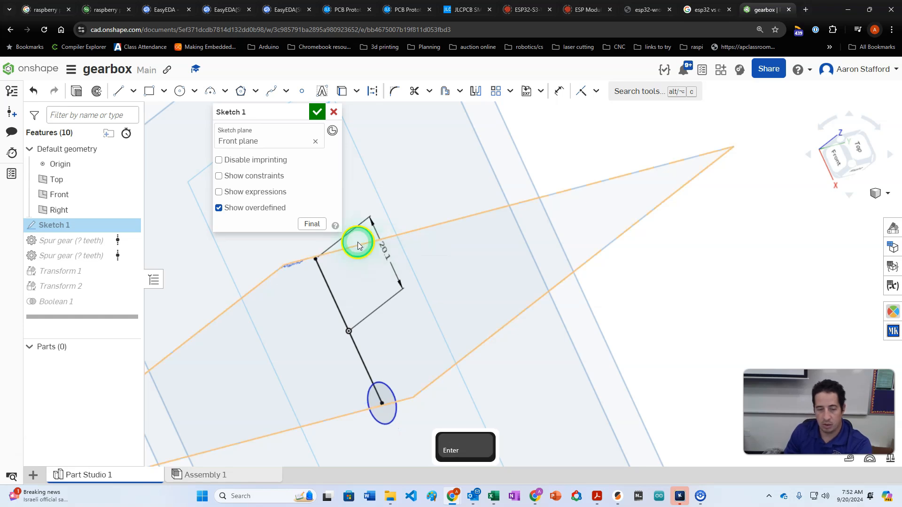
pyautogui.click(321, 117)
# Start a new sketch, replace the 32-tooth gear's face with the Front plane, and view it straight on with the X axis horizontal
pyautogui.moveTo(246, 317)
pyautogui.mouseDown(button='right')
pyautogui.moveTo(386, 255)
pyautogui.moveTo(405, 262)
pyautogui.moveTo(368, 264)
pyautogui.mouseUp(button='right')
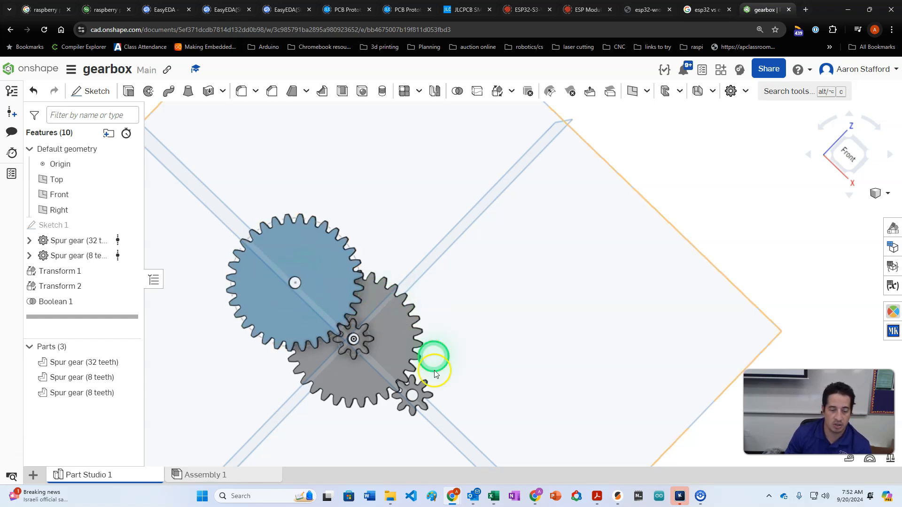
pyautogui.moveTo(484, 368)
pyautogui.mouseDown(button='right')
pyautogui.moveTo(352, 371)
pyautogui.moveTo(445, 387)
pyautogui.moveTo(429, 374)
pyautogui.mouseUp(button='right')
pyautogui.click(97, 92)
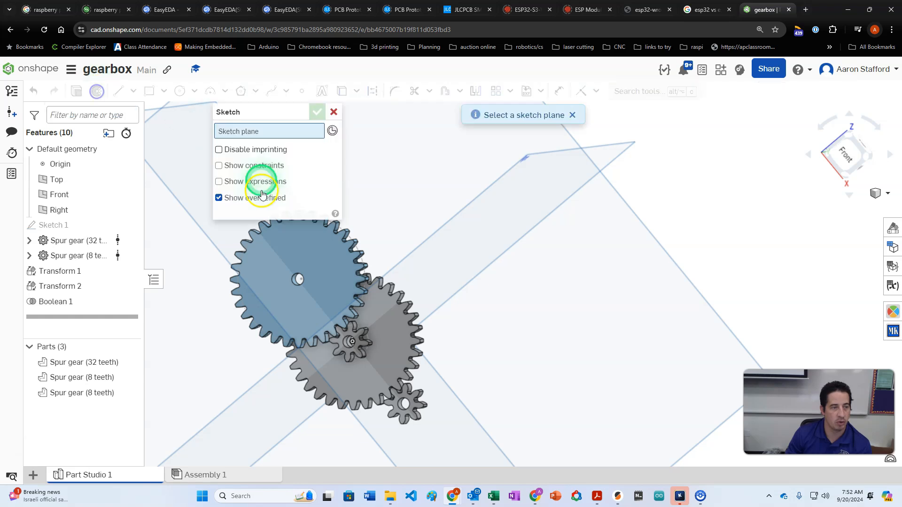
pyautogui.click(282, 268)
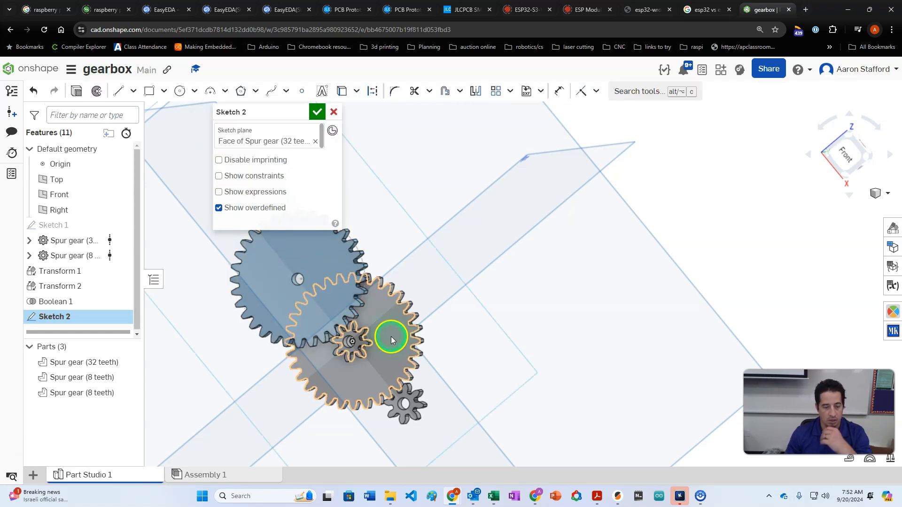
pyautogui.click(315, 141)
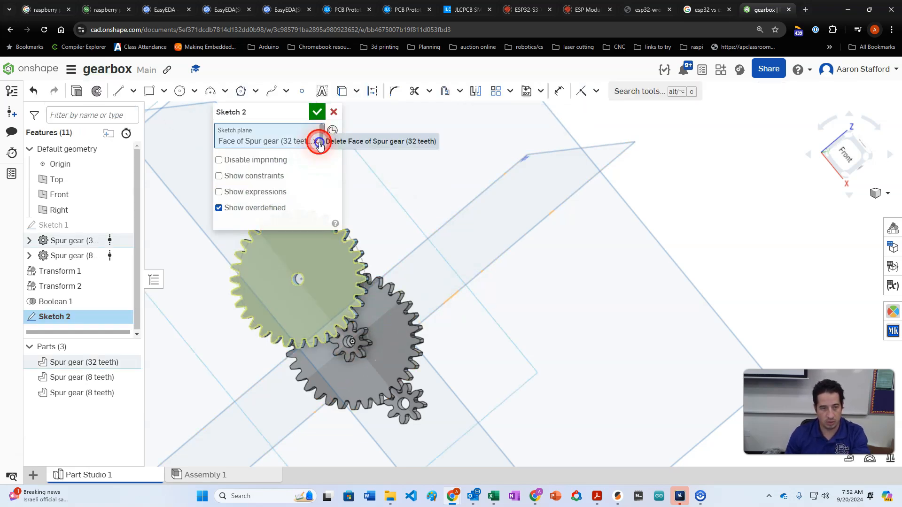
pyautogui.click(500, 202)
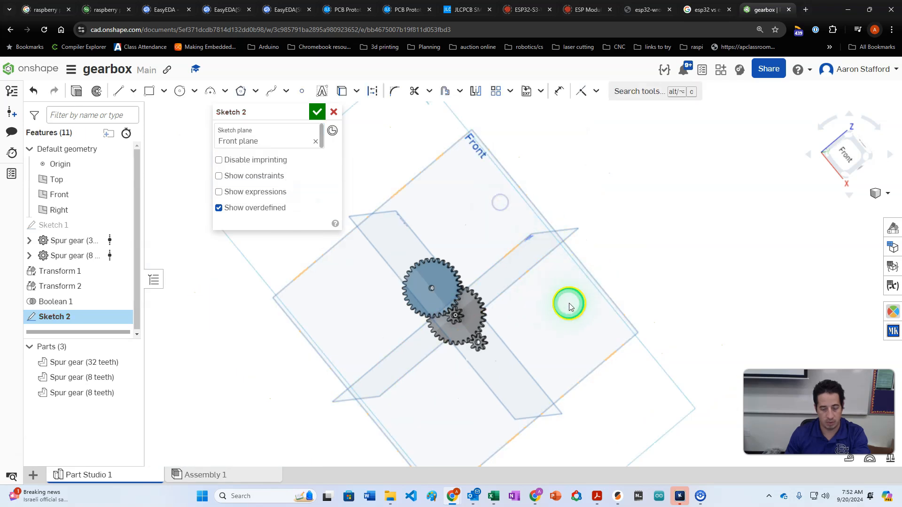
pyautogui.press('n')
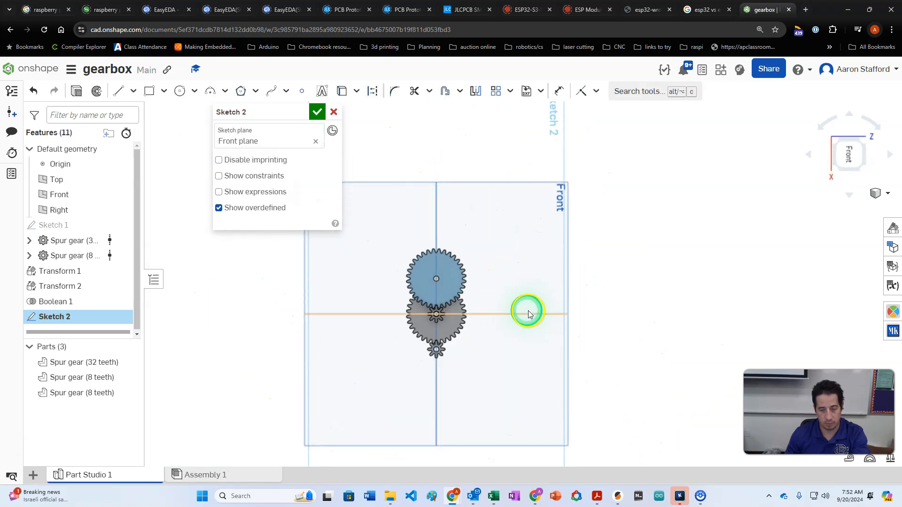
pyautogui.click(854, 152)
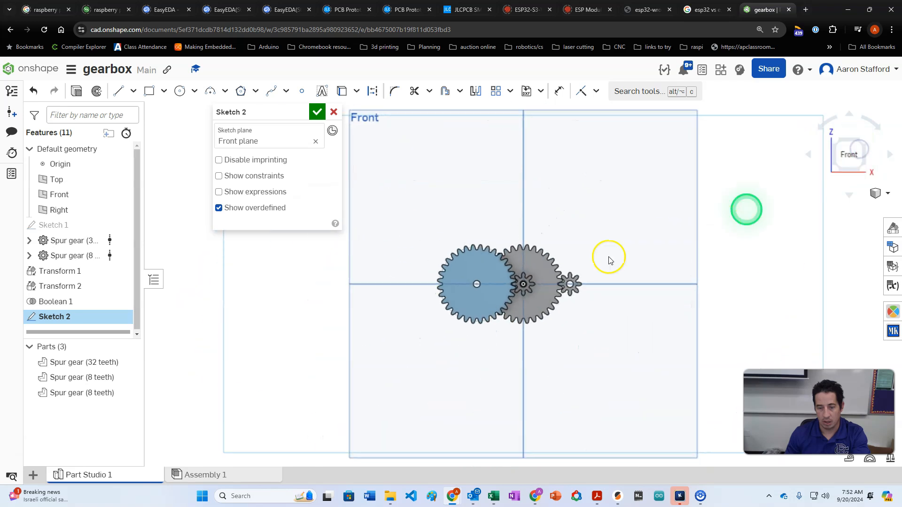
# Project the bore edges of the 32-tooth gear and the small outer 8-tooth gear into the sketch as construction geometry
pyautogui.scroll(-3, 580, 277)
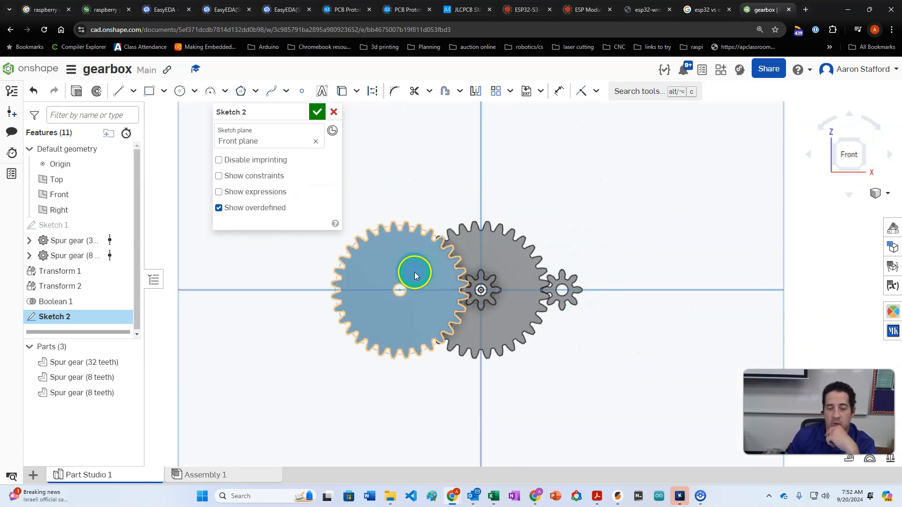
pyautogui.scroll(5, 405, 286)
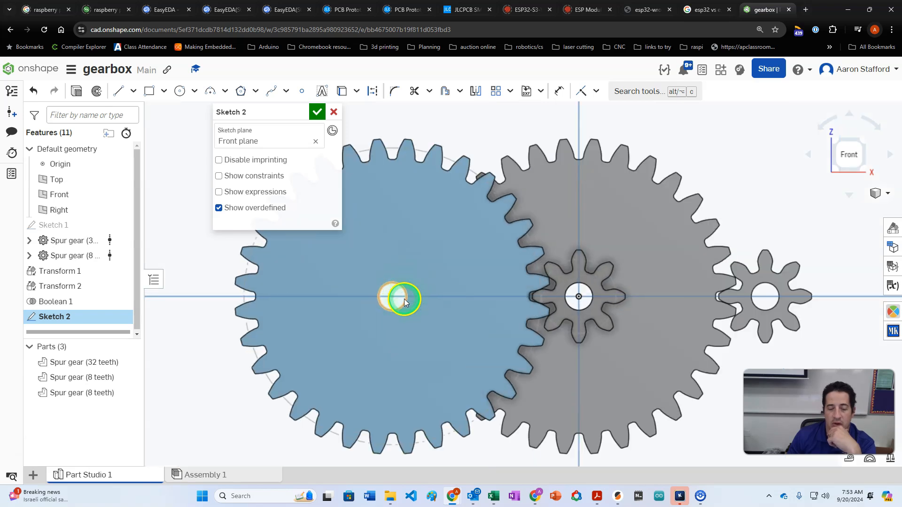
pyautogui.scroll(-3, 404, 299)
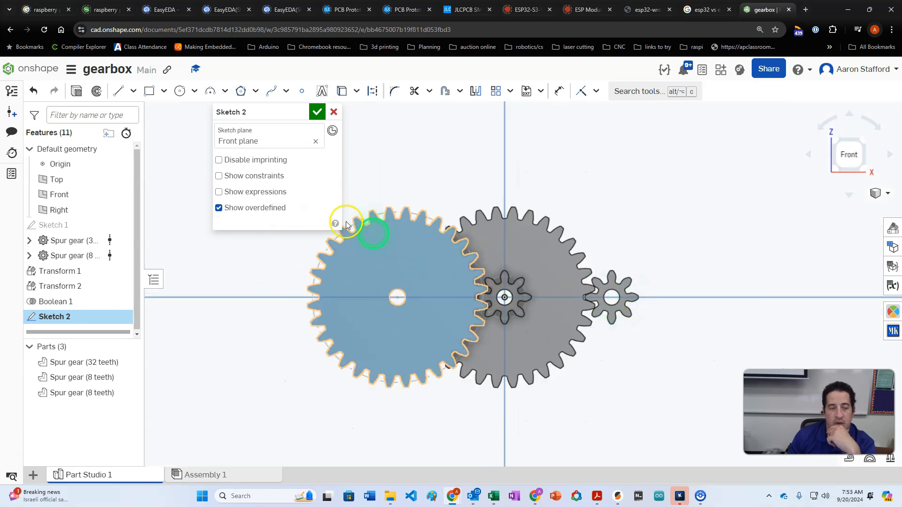
pyautogui.click(178, 93)
pyautogui.click(373, 283)
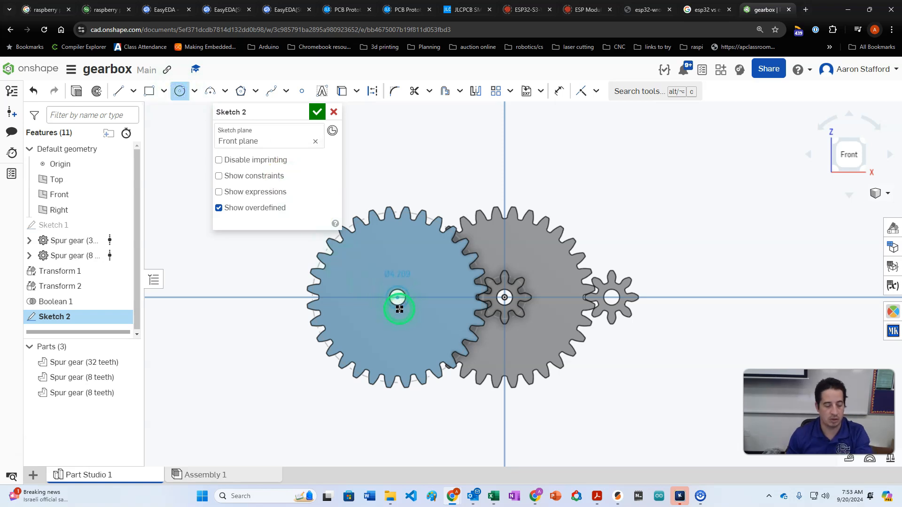
pyautogui.click(344, 91)
pyautogui.click(370, 91)
pyautogui.click(400, 288)
pyautogui.click(400, 289)
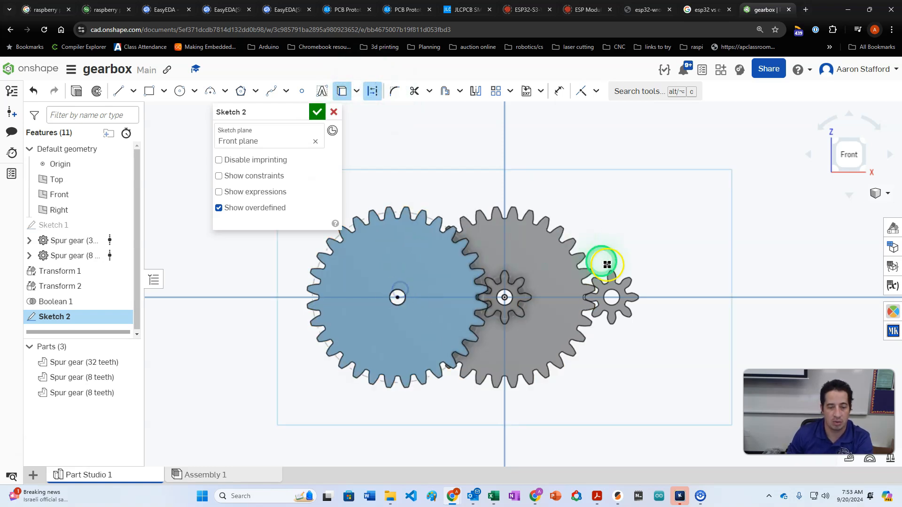
pyautogui.click(615, 294)
pyautogui.scroll(5, 614, 272)
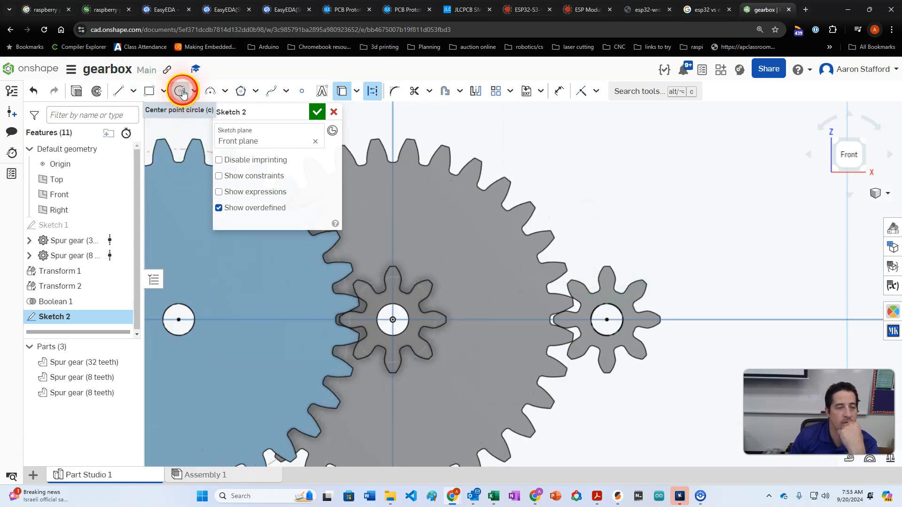
# Sketch a regular circle about 3.67 mm in diameter centred on the 32-tooth gear's bore and make it coincident with the projected bore edge
pyautogui.click(183, 92)
pyautogui.click(343, 91)
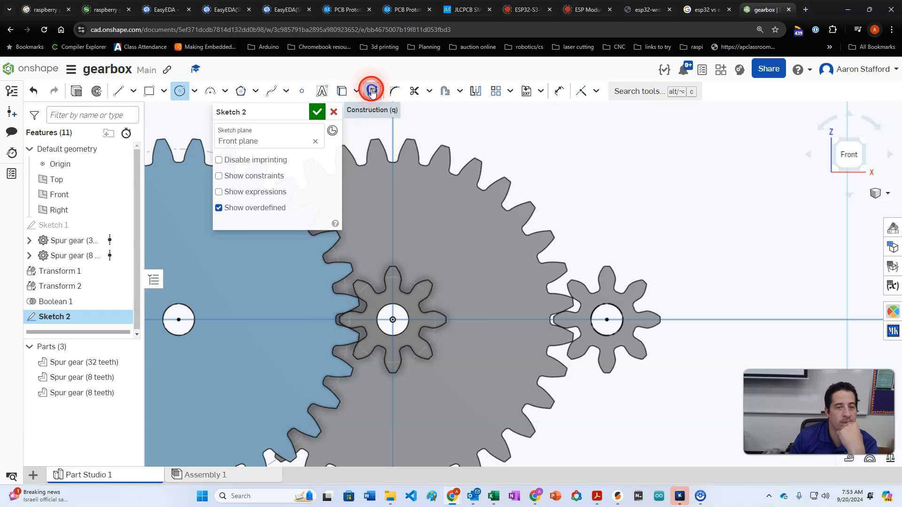
pyautogui.scroll(4, 188, 337)
pyautogui.click(187, 338)
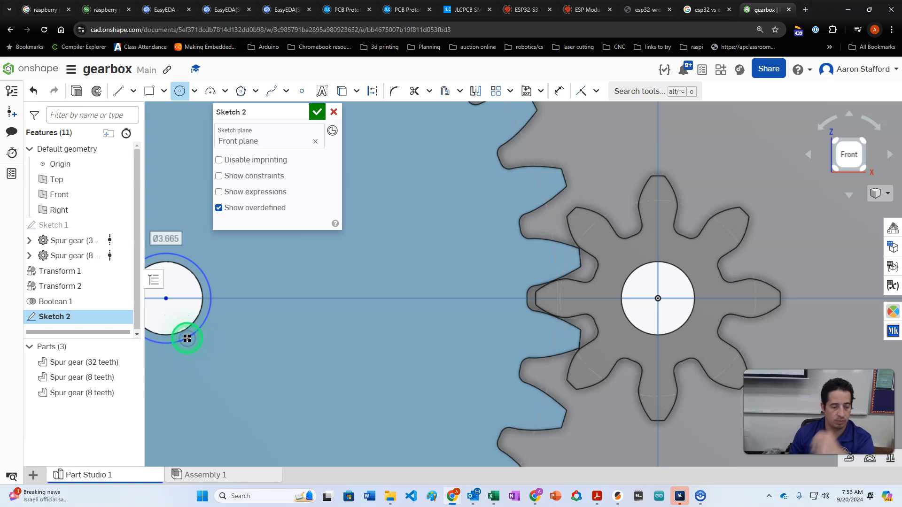
pyautogui.press('i')
pyautogui.click(190, 332)
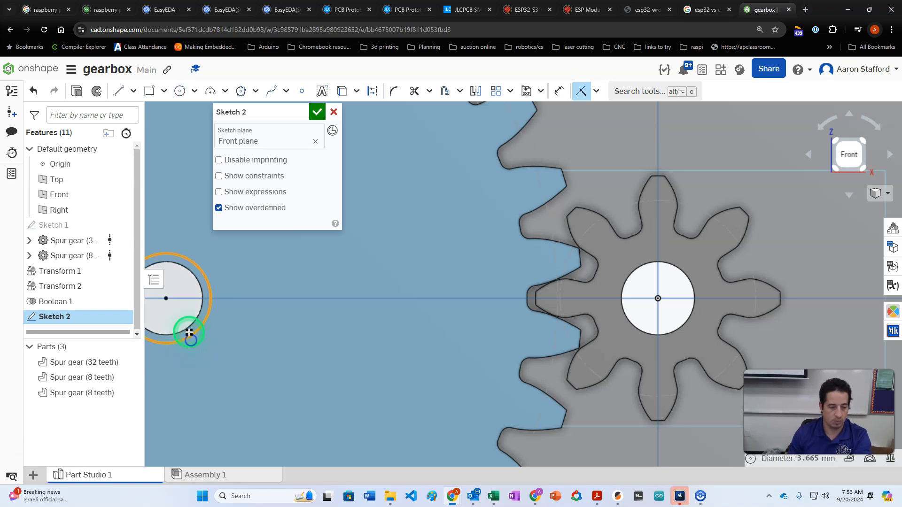
pyautogui.click(187, 331)
pyautogui.scroll(-5, 207, 332)
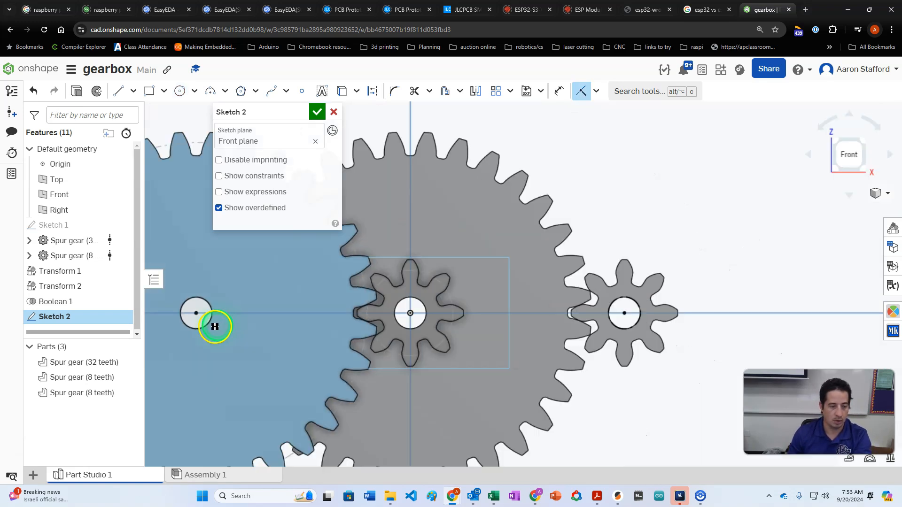
# Sketch a circle about 4.4 mm in diameter centred on the small outer 8-tooth gear's bore and change it from construction to regular geometry
pyautogui.click(625, 311)
pyautogui.press('d')
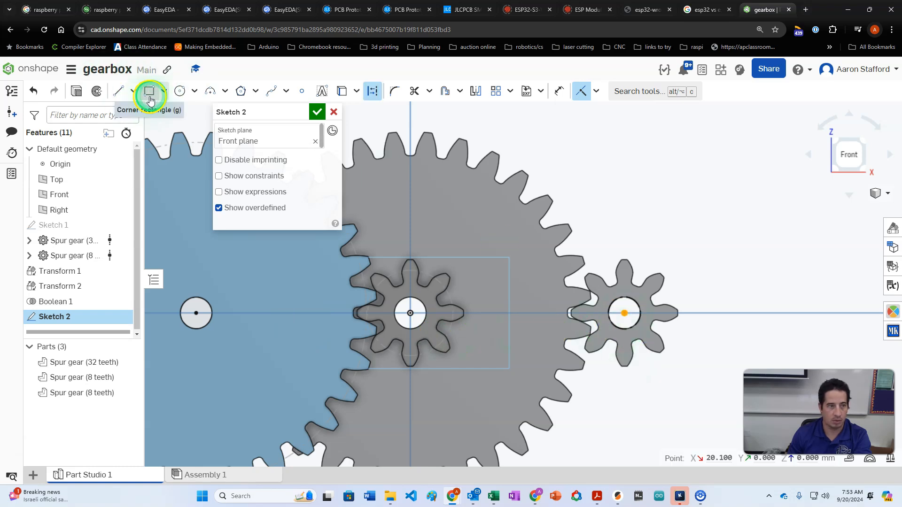
pyautogui.click(179, 91)
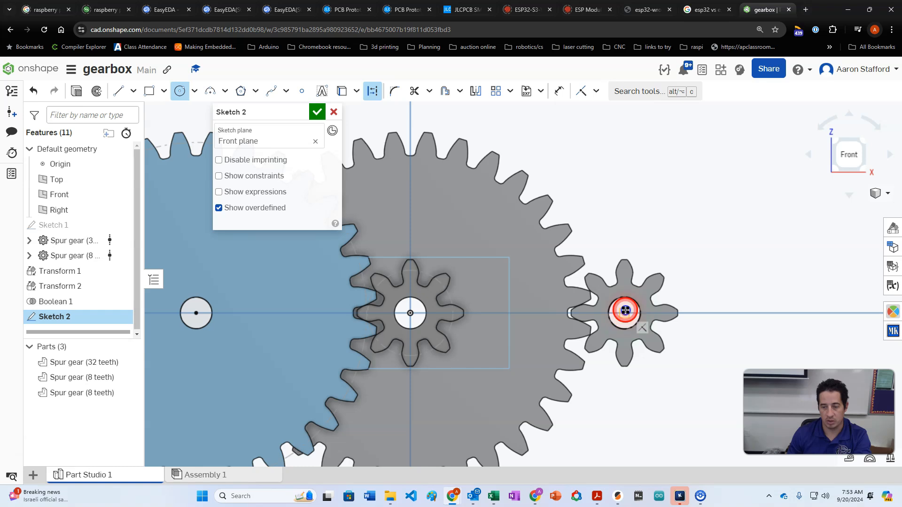
pyautogui.click(631, 336)
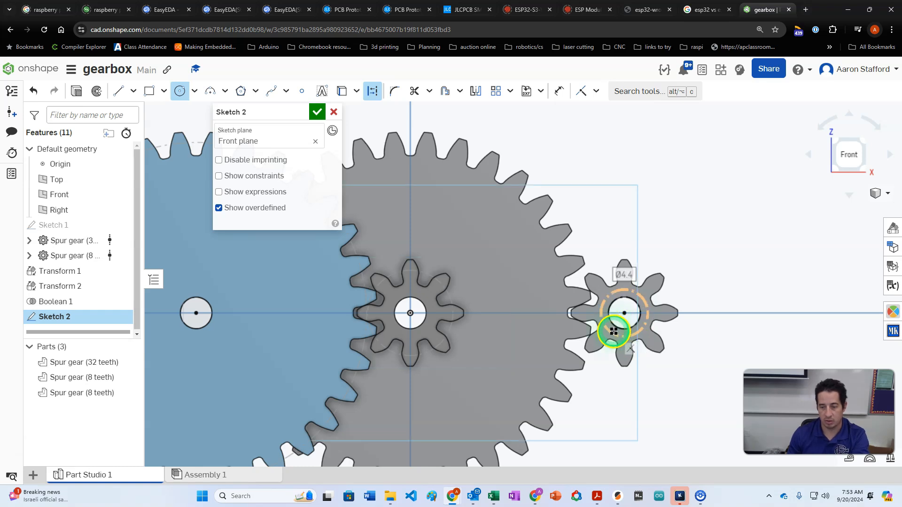
pyautogui.press('Escape')
pyautogui.click(614, 333)
pyautogui.press('q')
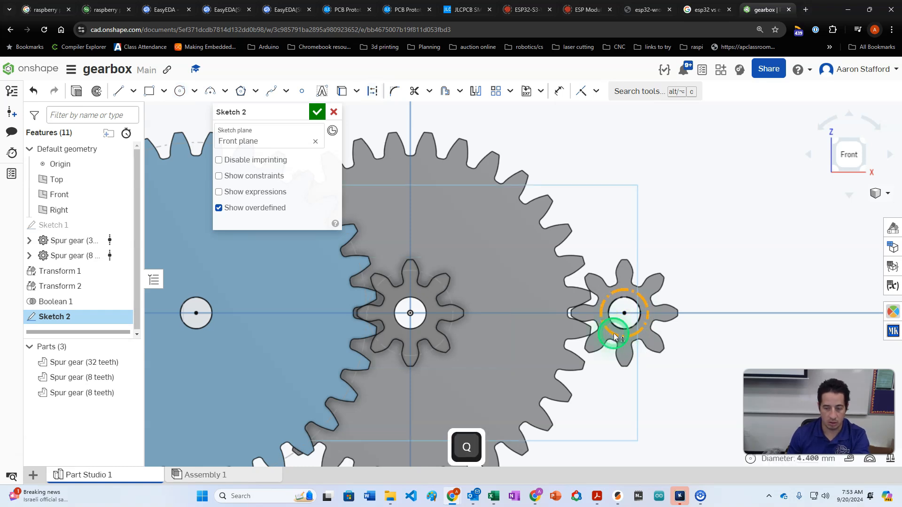
# Make the circle on the small outer gear coincident with that gear's projected bore edge
pyautogui.press('d')
pyautogui.click(626, 329)
pyautogui.click(657, 323)
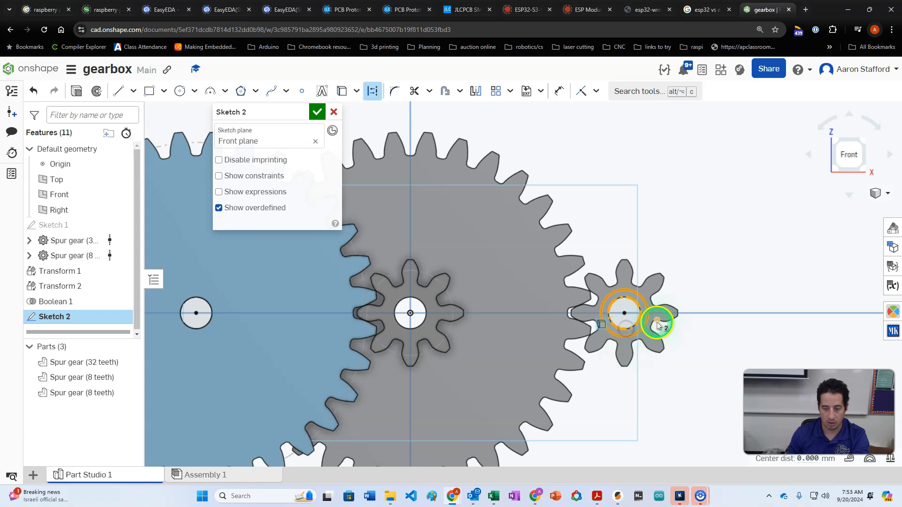
pyautogui.press('Escape')
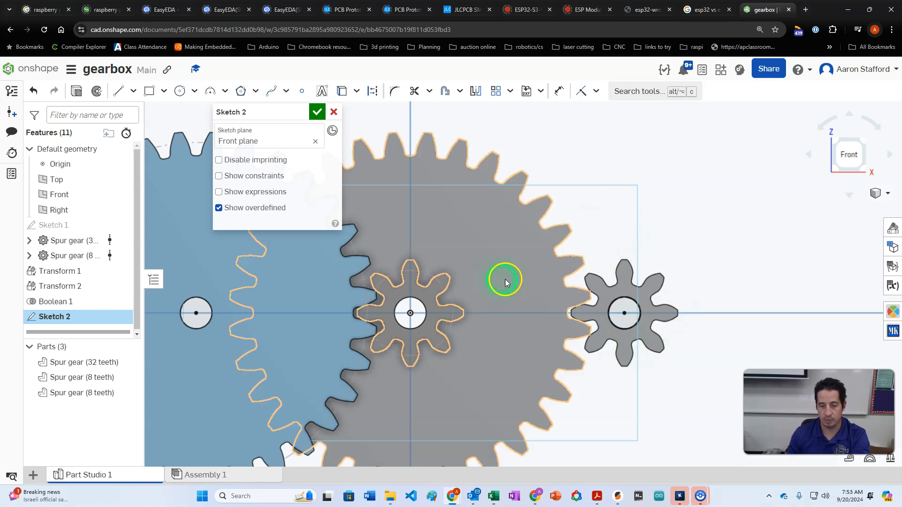
# Hide all three gear parts so that only the sketch geometry is displayed
pyautogui.scroll(-3, 321, 310)
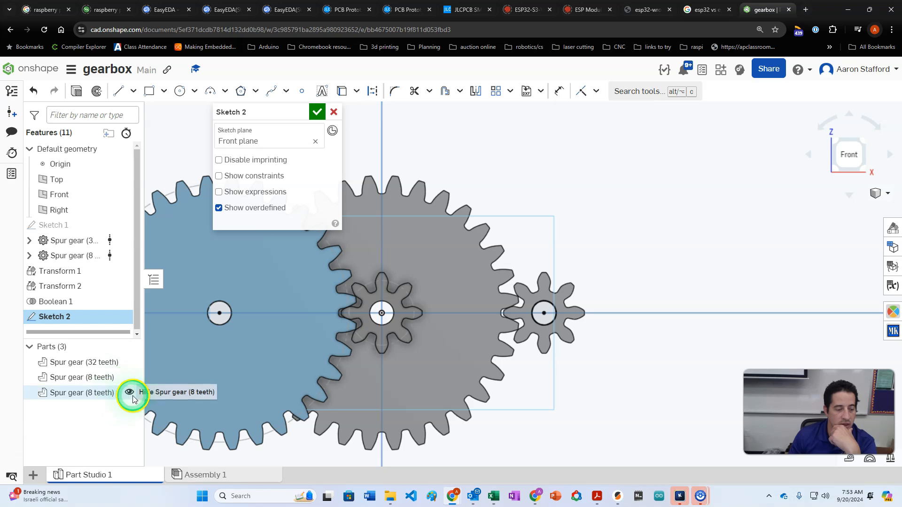
pyautogui.click(130, 393)
pyautogui.click(130, 377)
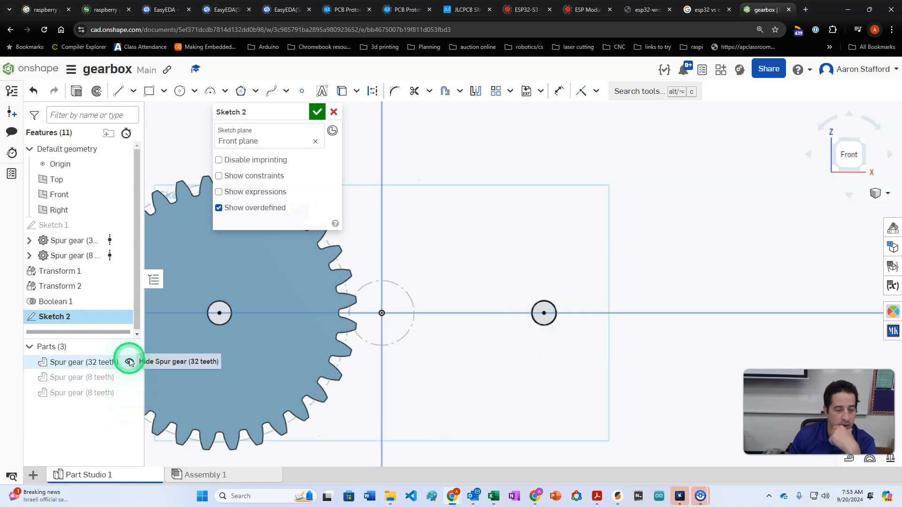
pyautogui.click(130, 362)
# Draw a horizontal chord line about 2.4 mm long across the upper part of the 32-tooth gear's bore circle
pyautogui.click(120, 92)
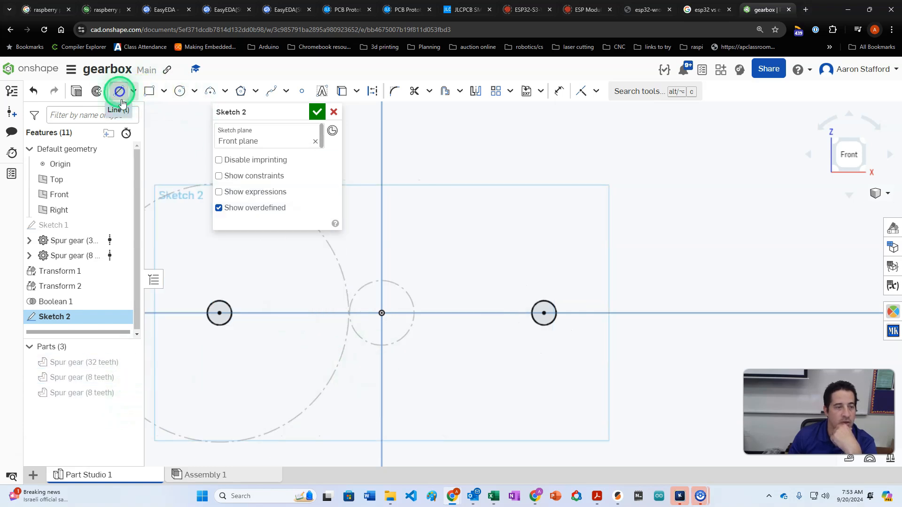
pyautogui.scroll(3, 183, 259)
pyautogui.click(245, 367)
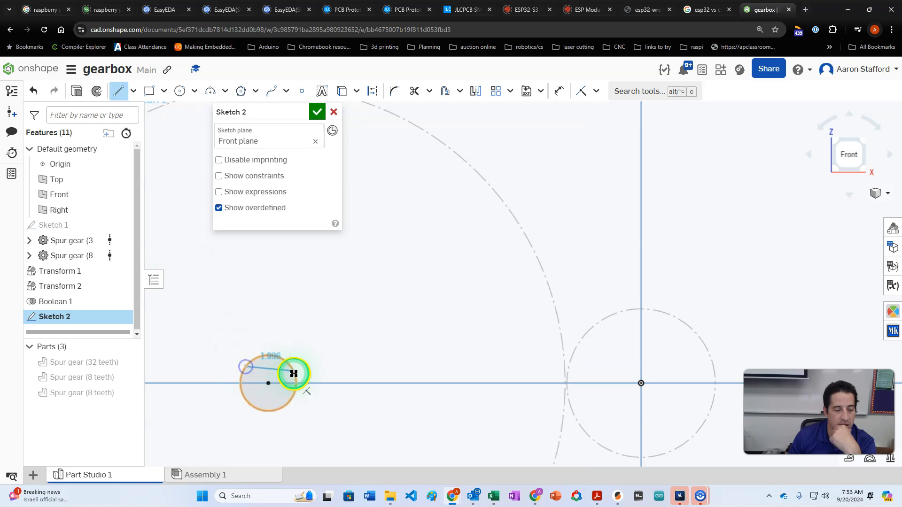
pyautogui.click(290, 368)
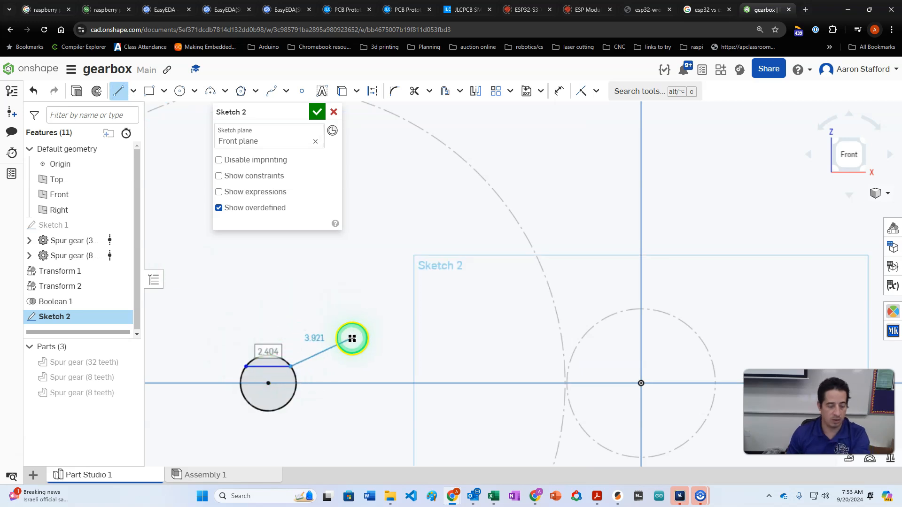
pyautogui.press('Escape')
# Draw a horizontal chord line about 2.33 mm long across the upper part of the small outer gear's bore circle
pyautogui.scroll(-4, 352, 338)
pyautogui.scroll(2, 630, 353)
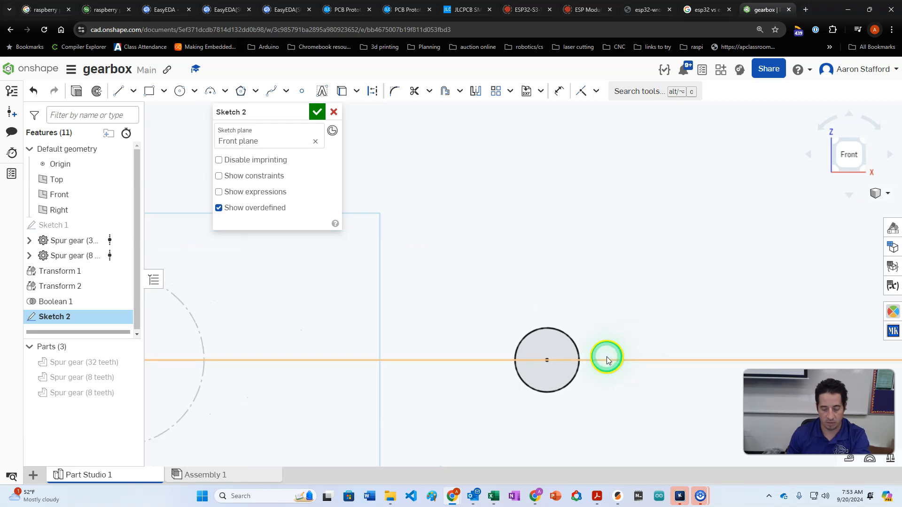
pyautogui.press('l')
pyautogui.click(571, 340)
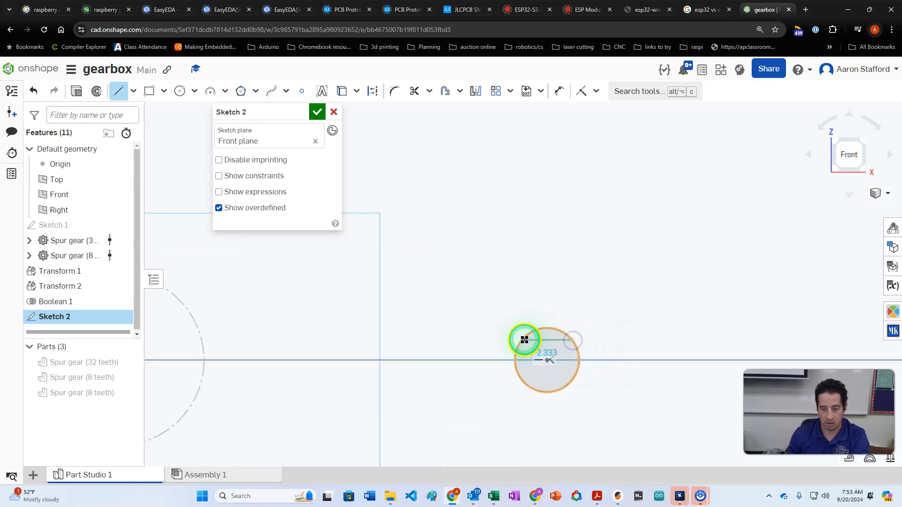
pyautogui.press('Escape')
pyautogui.scroll(-5, 525, 340)
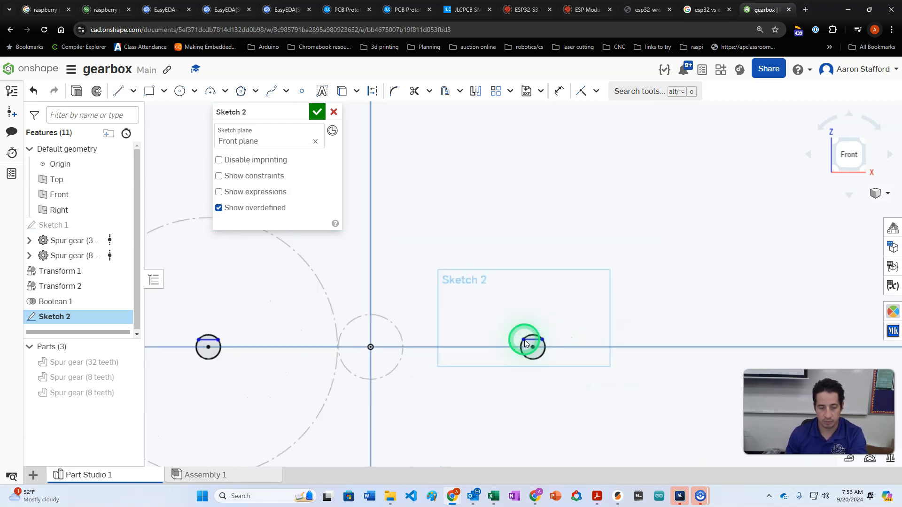
# Dimension the gap between the top of the small outer gear's bore circle and its chord line at 0.75 mm
pyautogui.scroll(4, 520, 347)
pyautogui.press('d')
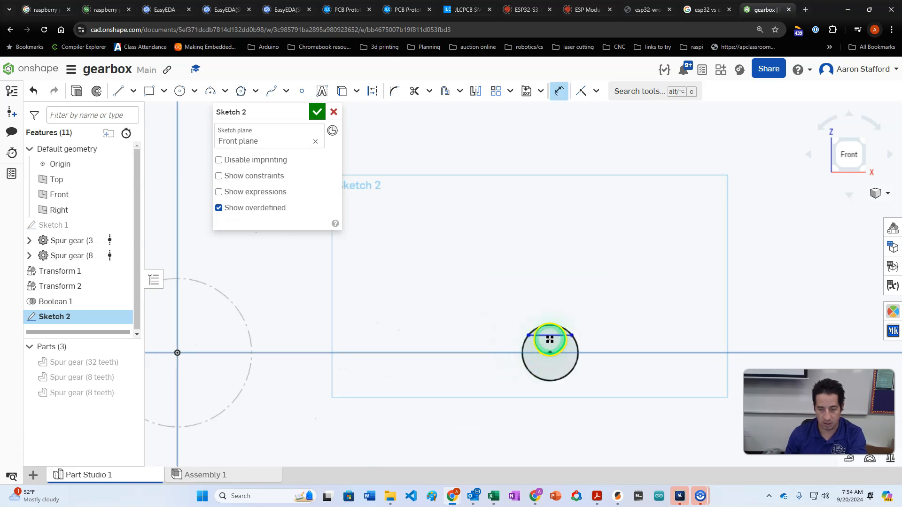
pyautogui.click(554, 325)
pyautogui.click(627, 287)
pyautogui.write('.6')
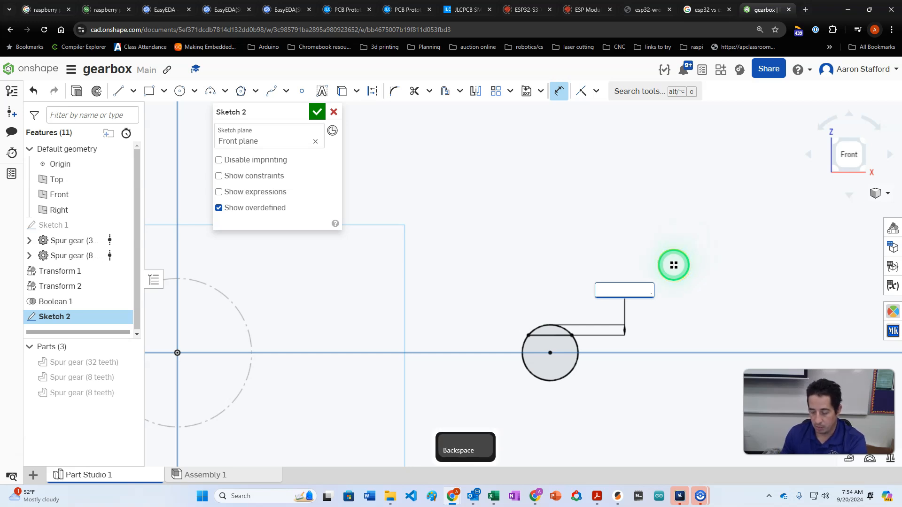
pyautogui.write('75')
pyautogui.press('Return')
# Make the chord line in the 32-tooth gear's bore equal in length to the chord in the small outer gear's bore
pyautogui.scroll(-5, 674, 265)
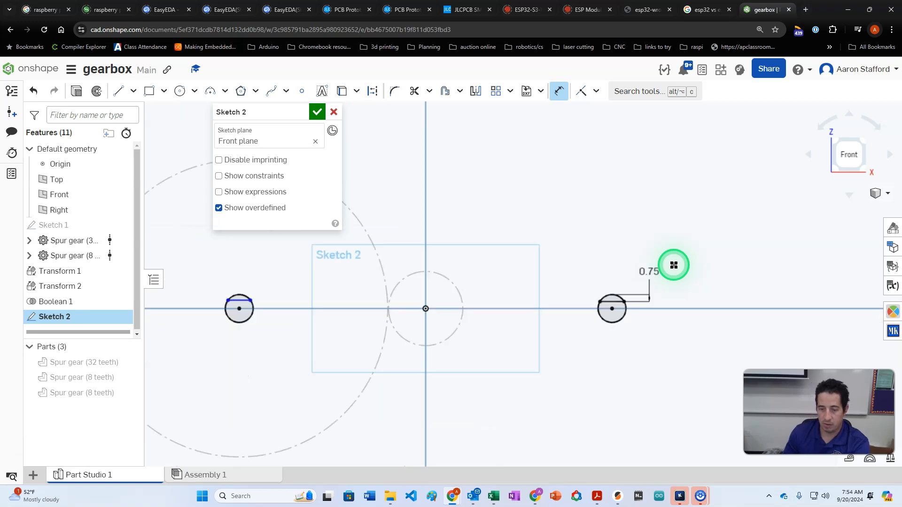
pyautogui.press('e')
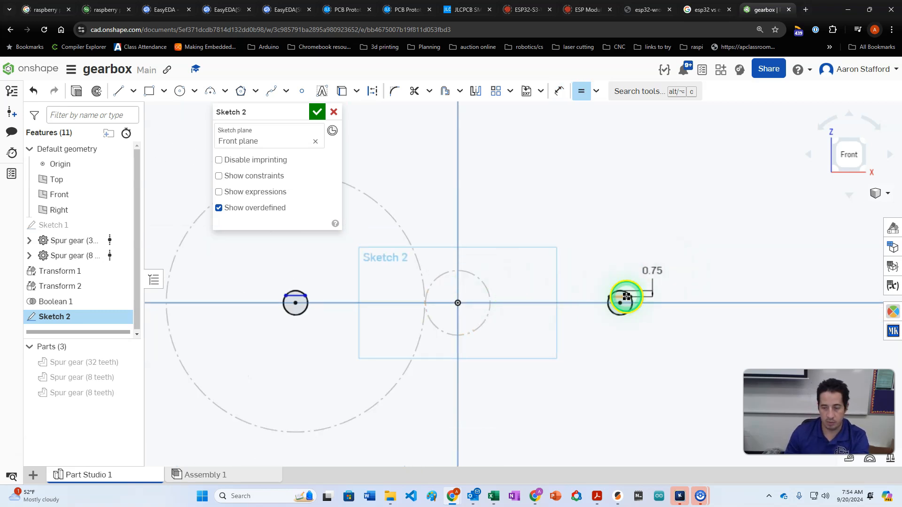
pyautogui.click(301, 296)
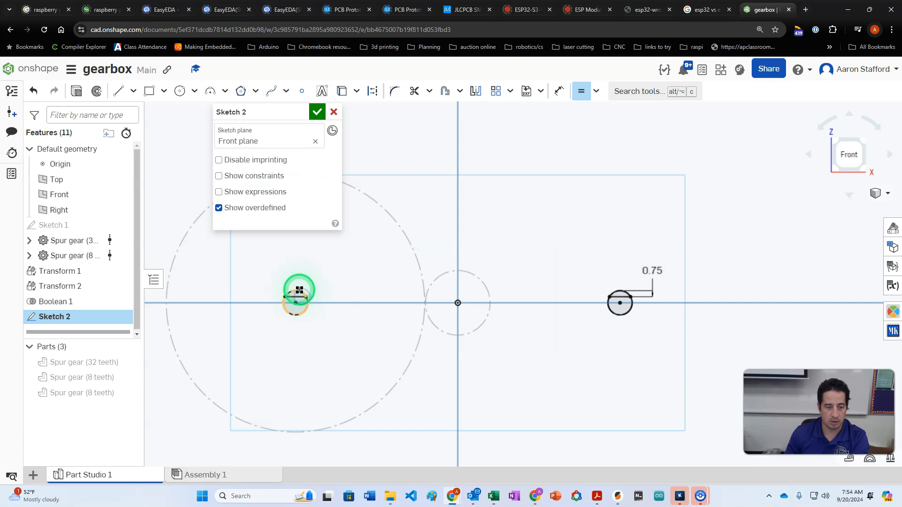
# Start an extrusion of the segment above the chord in the 32-tooth gear's bore
pyautogui.click(76, 91)
pyautogui.click(343, 178)
pyautogui.moveTo(267, 127); pyautogui.dragTo(439, 146)
pyautogui.click(326, 286)
pyautogui.click(298, 299)
pyautogui.moveTo(338, 252); pyautogui.dragTo(318, 269, button='right')
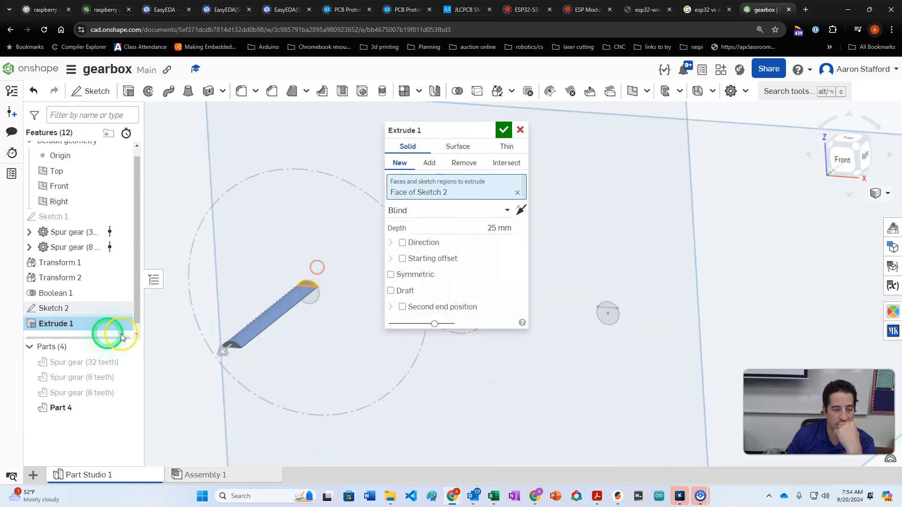
# Show all three hidden gear parts again while the extrusion stays open
pyautogui.click(127, 392)
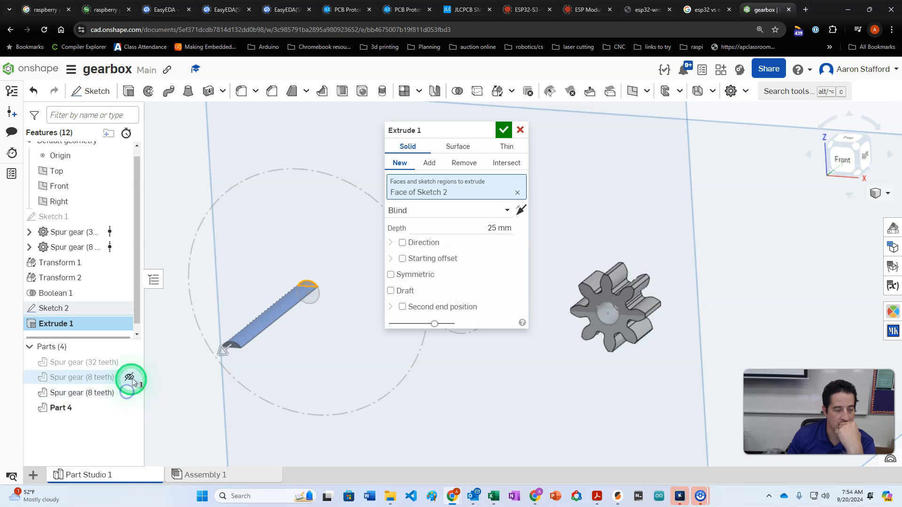
pyautogui.click(129, 377)
pyautogui.click(129, 362)
pyautogui.moveTo(302, 346); pyautogui.dragTo(314, 338, button='right')
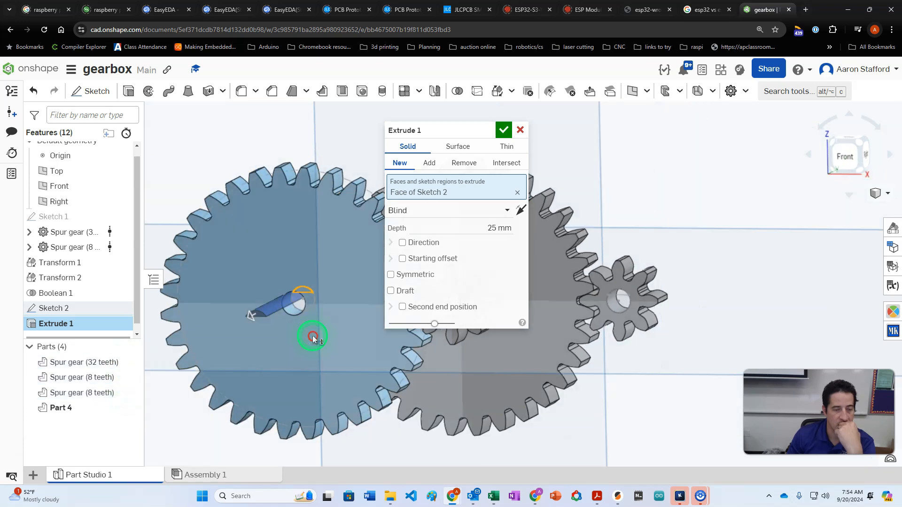
# Add the extruded segment to the 32-tooth gear, ending it up to that gear's front face
pyautogui.click(429, 162)
pyautogui.click(427, 210)
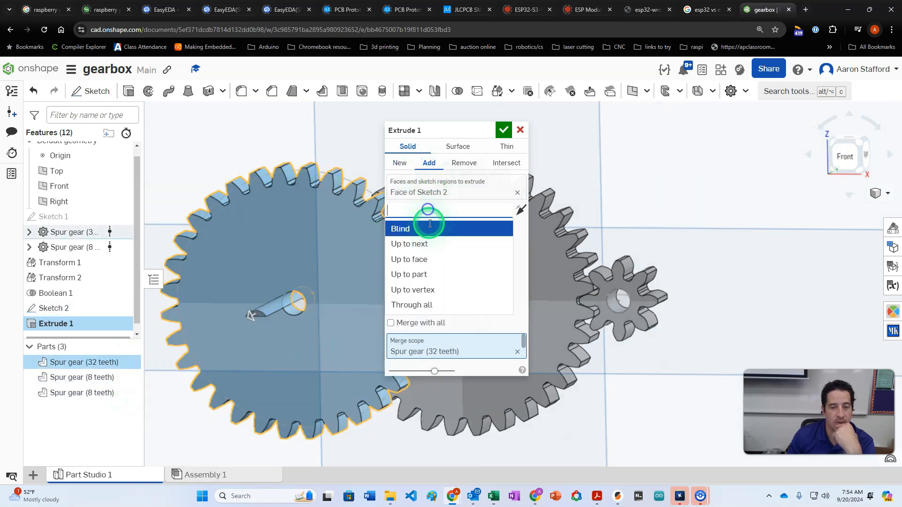
pyautogui.click(426, 263)
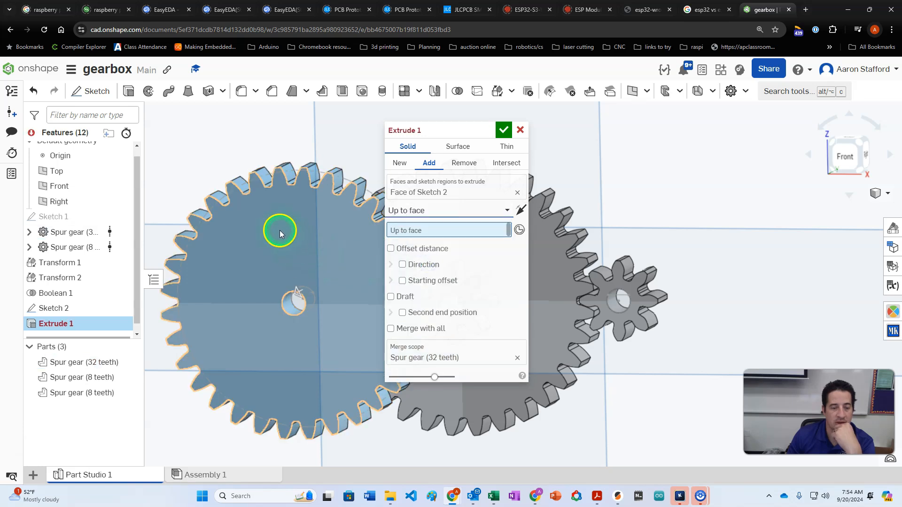
pyautogui.click(280, 233)
pyautogui.moveTo(380, 236); pyautogui.dragTo(475, 133, button='right')
pyautogui.click(498, 132)
pyautogui.moveTo(541, 326)
pyautogui.mouseDown(button='right')
pyautogui.moveTo(594, 330)
pyautogui.moveTo(620, 318)
pyautogui.mouseUp(button='right')
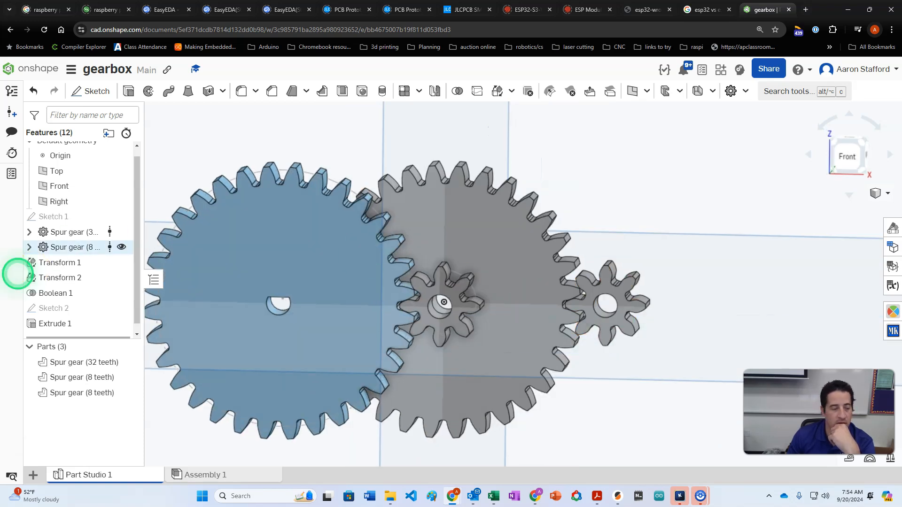
# Show Sketch 2 and start an extrusion of the segment above the chord in the small outer gear's bore
pyautogui.click(123, 308)
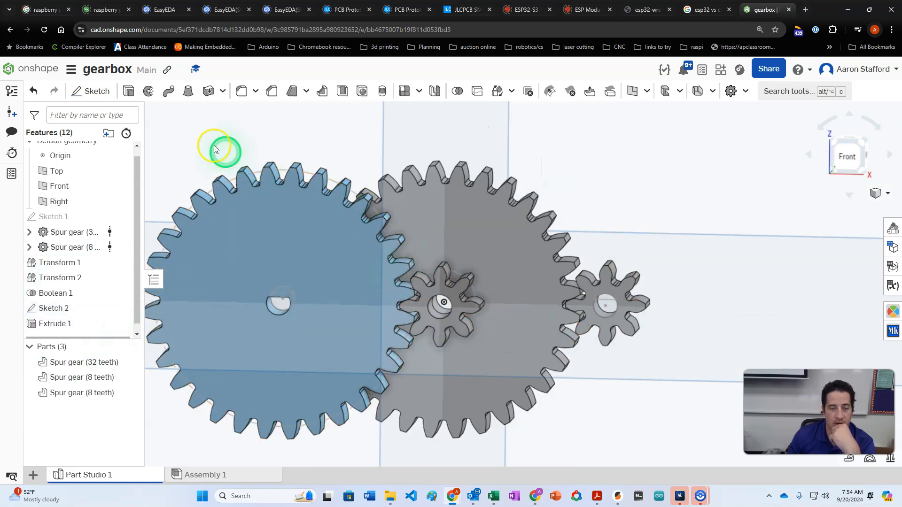
pyautogui.click(130, 91)
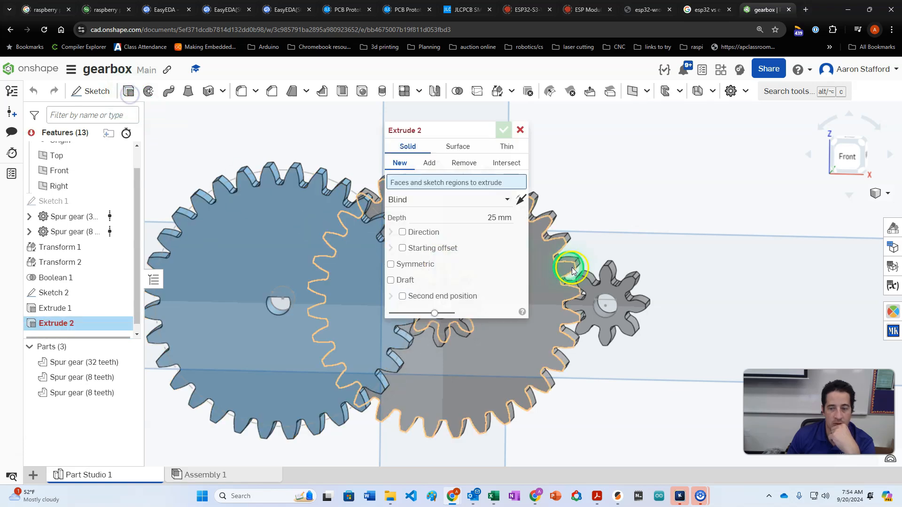
pyautogui.click(608, 297)
pyautogui.moveTo(670, 259); pyautogui.dragTo(411, 399, button='right')
# Add the extruded segment to the small outer gear, ending it up to that gear's back face
pyautogui.click(429, 163)
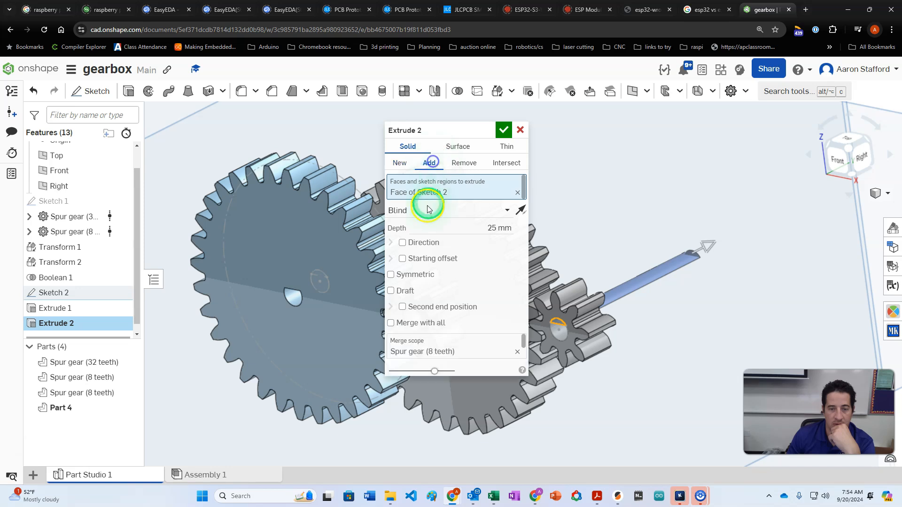
pyautogui.click(426, 210)
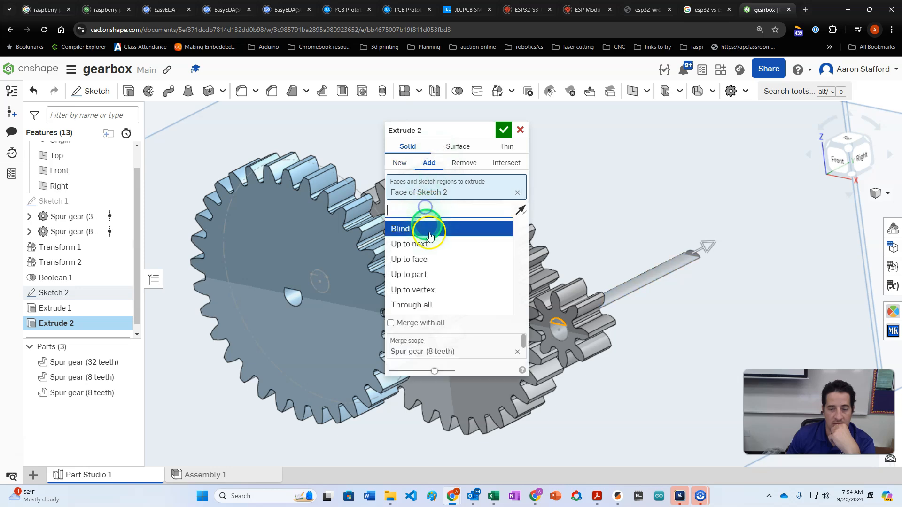
pyautogui.click(429, 257)
pyautogui.moveTo(640, 227); pyautogui.dragTo(339, 368, button='right')
pyautogui.click(288, 382)
pyautogui.click(474, 137)
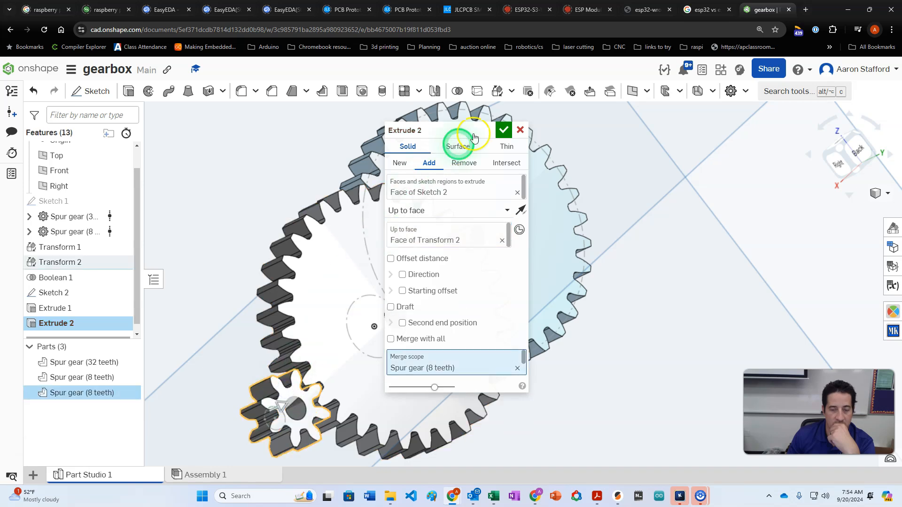
pyautogui.click(514, 126)
pyautogui.moveTo(445, 189); pyautogui.dragTo(371, 347, button='right')
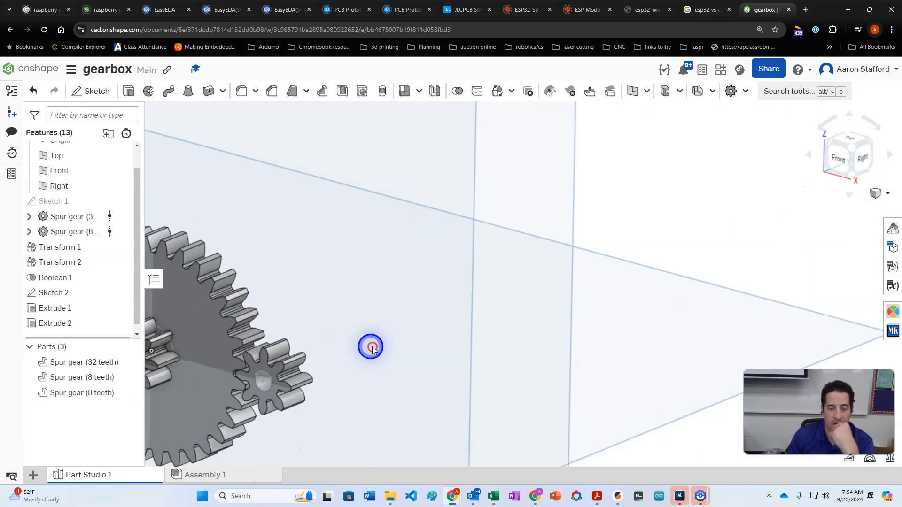
pyautogui.scroll(-5, 362, 350)
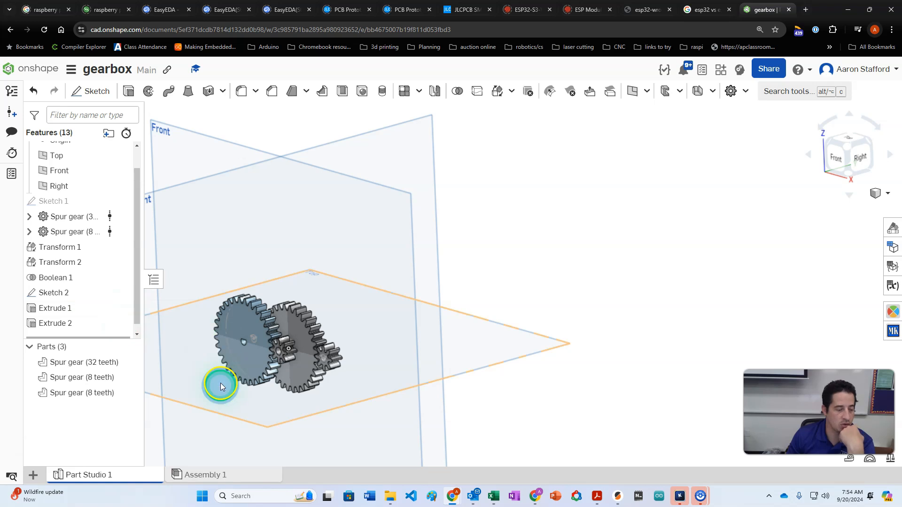
pyautogui.press('n')
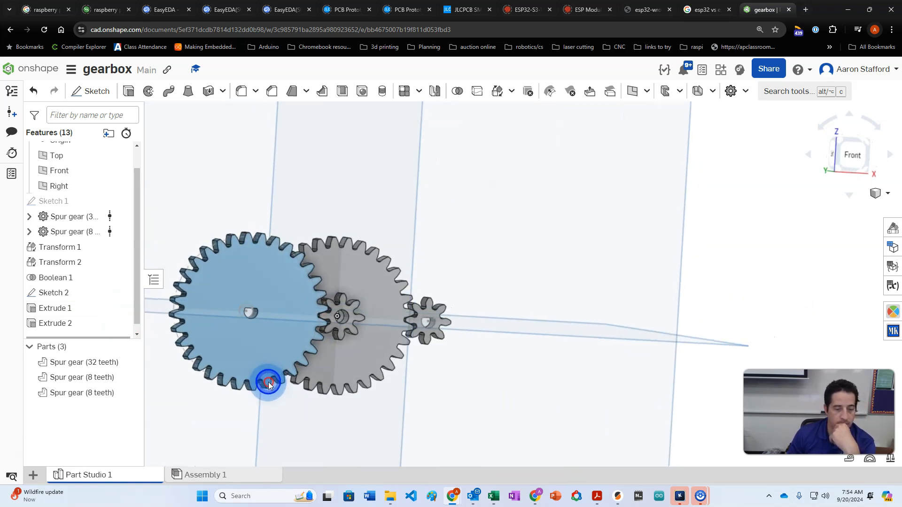
pyautogui.moveTo(263, 379); pyautogui.dragTo(249, 403, button='right')
pyautogui.click(290, 310)
pyautogui.click(320, 305)
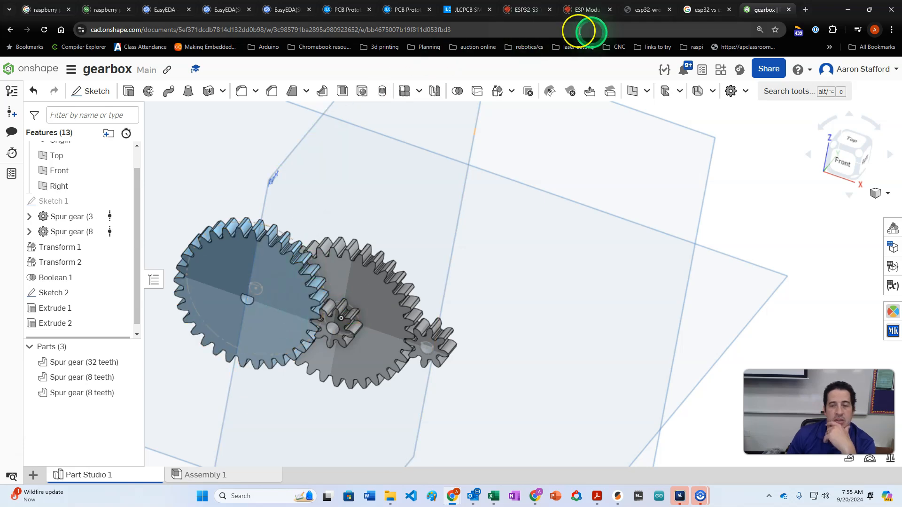
# Create a plane offset 5.2 mm from the Front plane, on the side of the 32-tooth gear's front face
pyautogui.click(633, 91)
pyautogui.moveTo(409, 242); pyautogui.dragTo(507, 315, button='right')
pyautogui.moveTo(612, 320); pyautogui.dragTo(689, 255, button='right')
pyautogui.click(606, 252)
pyautogui.moveTo(698, 328); pyautogui.dragTo(641, 325, button='right')
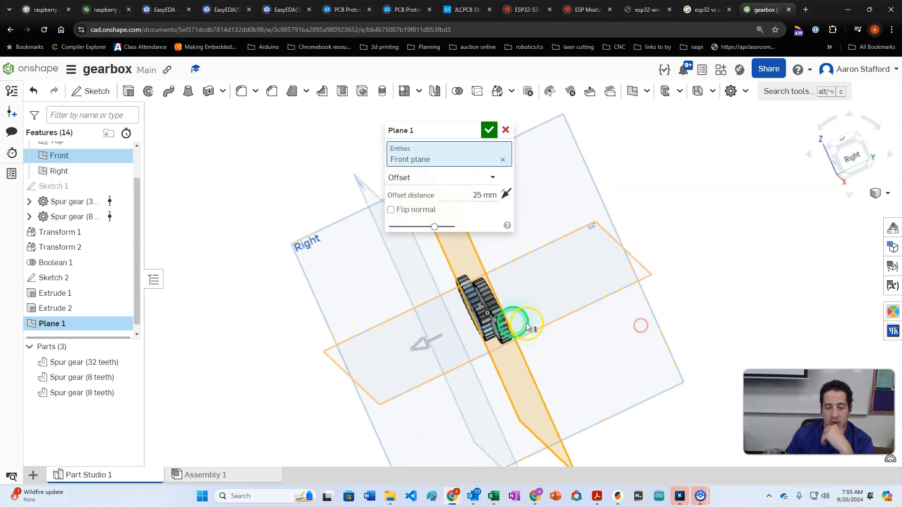
pyautogui.scroll(3, 472, 289)
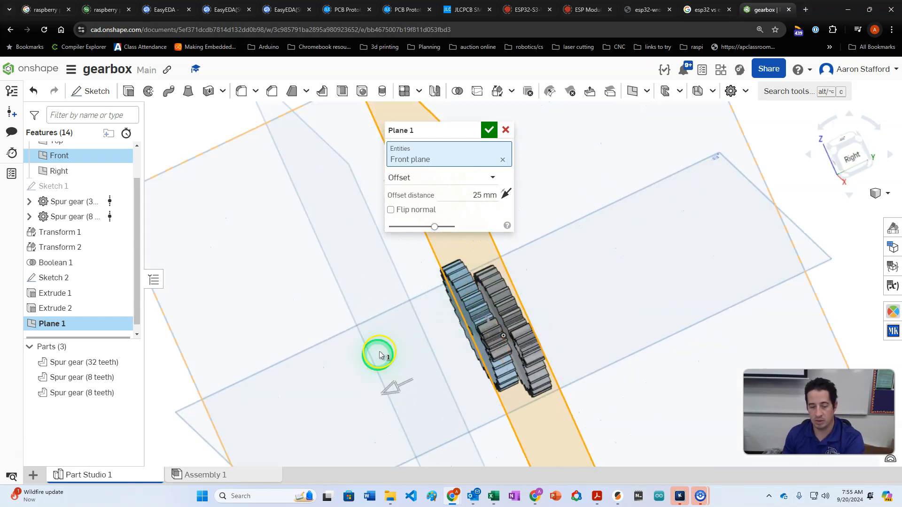
pyautogui.write('5')
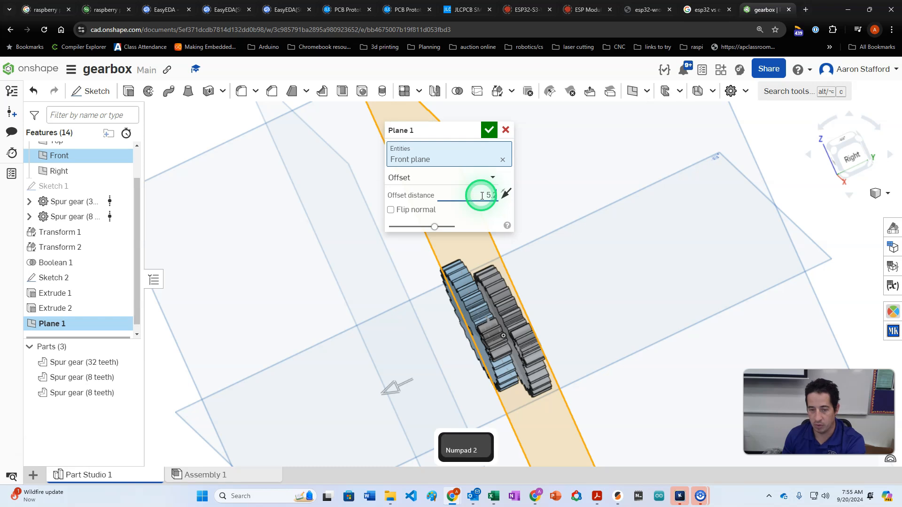
pyautogui.write('.2')
pyautogui.press('Return')
pyautogui.moveTo(585, 268); pyautogui.dragTo(583, 270, button='right')
pyautogui.click(490, 133)
# Start a new sketch on the offset plane Plane 1, viewed straight from the front
pyautogui.moveTo(354, 294); pyautogui.dragTo(433, 295, button='right')
pyautogui.press('n')
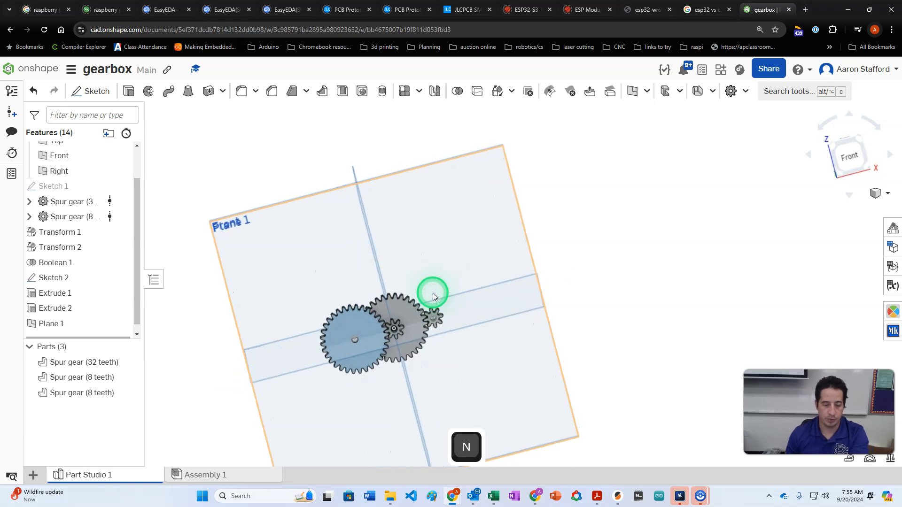
pyautogui.scroll(3, 390, 390)
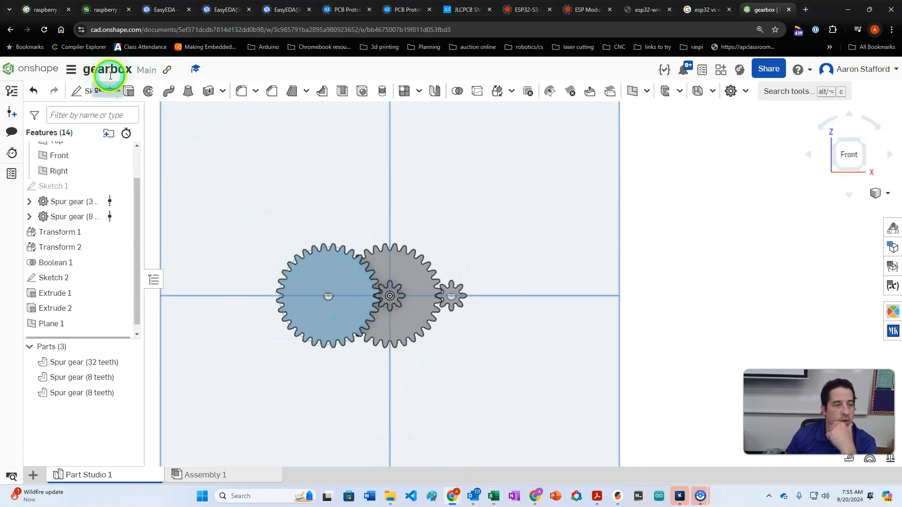
pyautogui.click(94, 90)
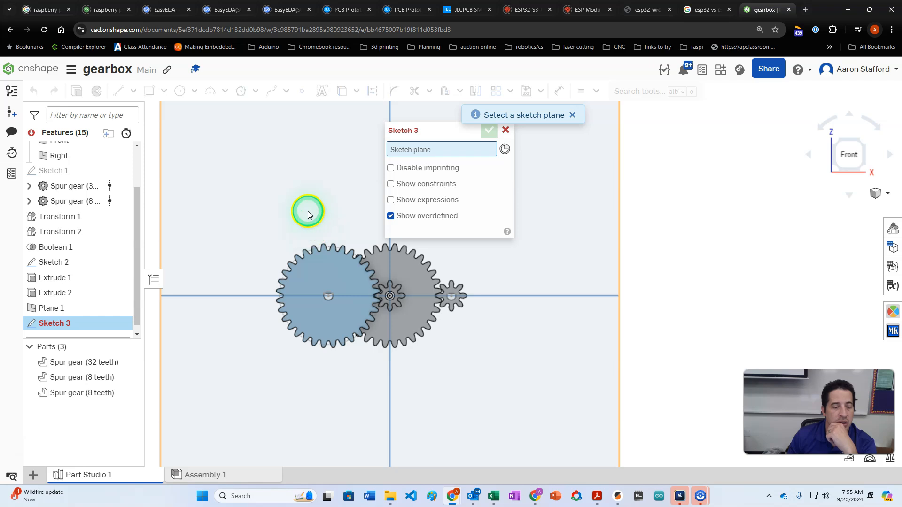
pyautogui.click(308, 215)
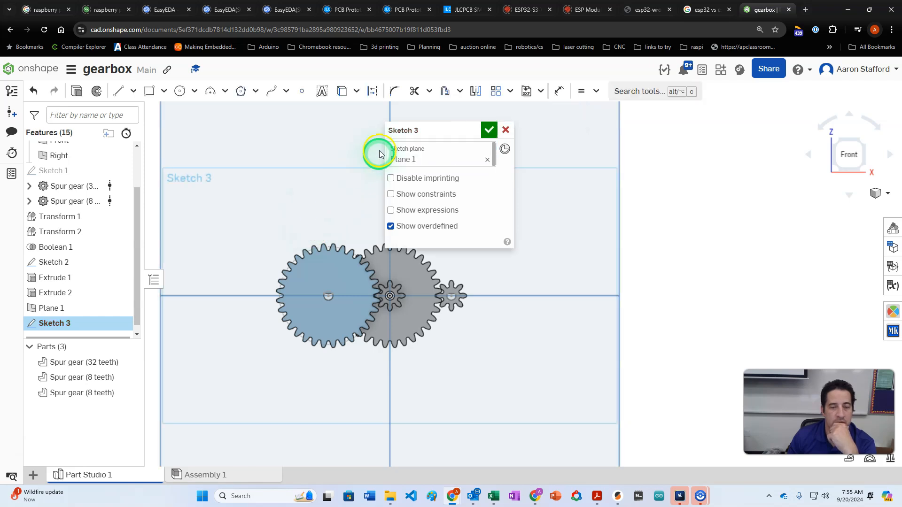
pyautogui.moveTo(393, 132); pyautogui.dragTo(588, 140)
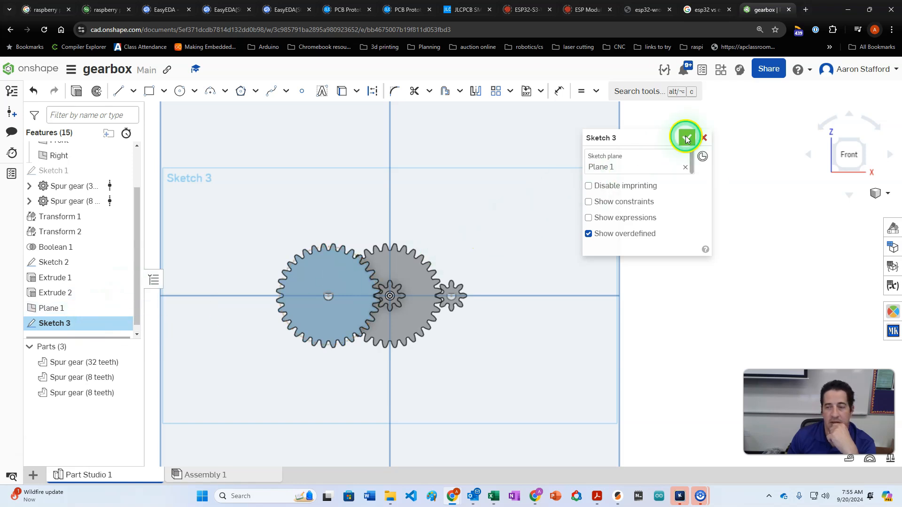
# Project the curved bore edges of the two outer gears into the sketch as construction geometry
pyautogui.click(339, 91)
pyautogui.click(371, 94)
pyautogui.scroll(5, 345, 298)
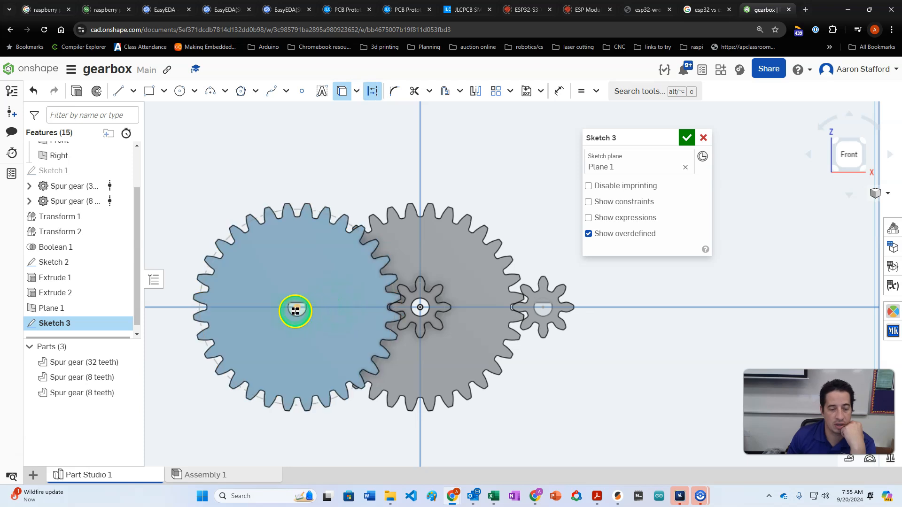
pyautogui.click(296, 318)
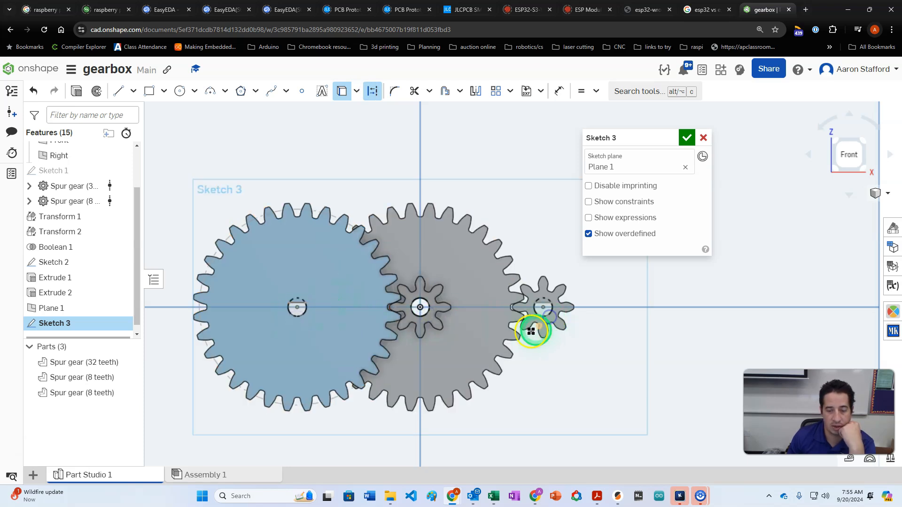
# Draw solid circles centred on all three gear bores, about 8.3 mm on the 32-tooth gear and about 10.3 mm on the small outer gear
pyautogui.click(180, 91)
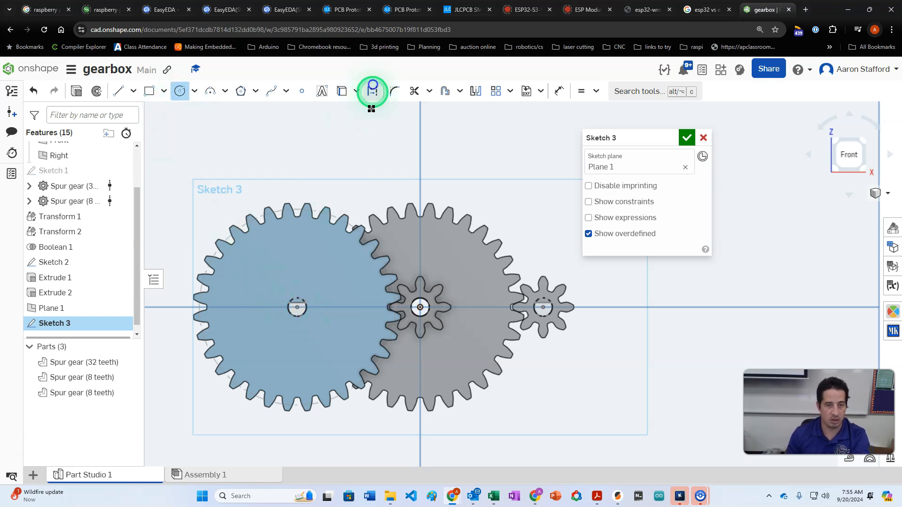
pyautogui.press('q')
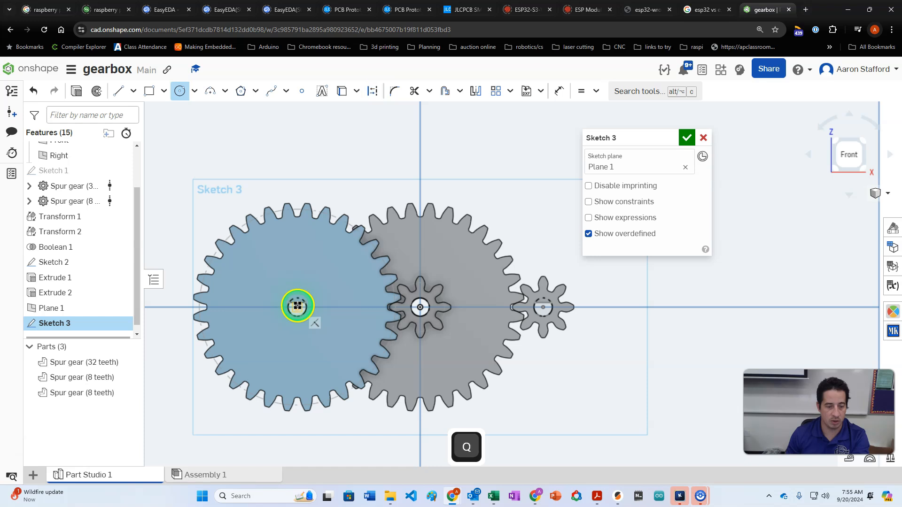
pyautogui.click(297, 306)
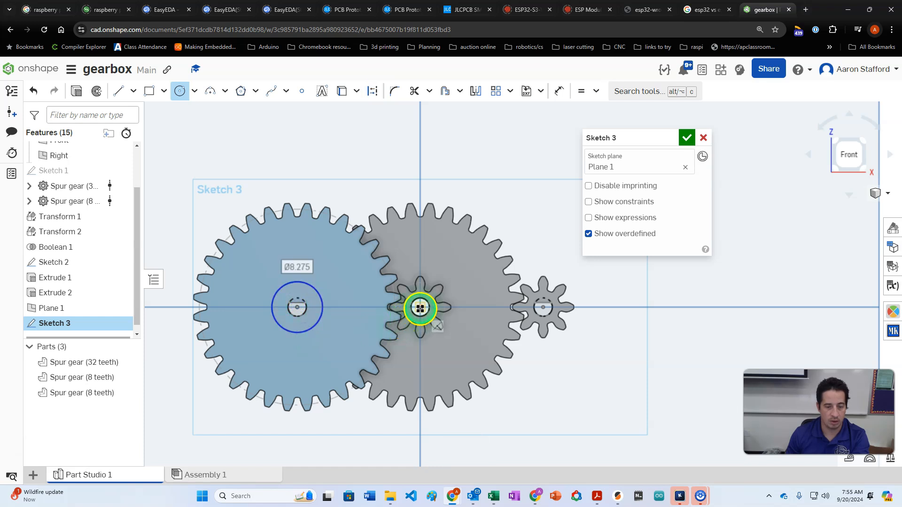
pyautogui.click(542, 307)
pyautogui.click(557, 336)
pyautogui.press('Escape')
# Make the three solid circles around the gear bores equal in size with an Equal constraint
pyautogui.click(547, 337)
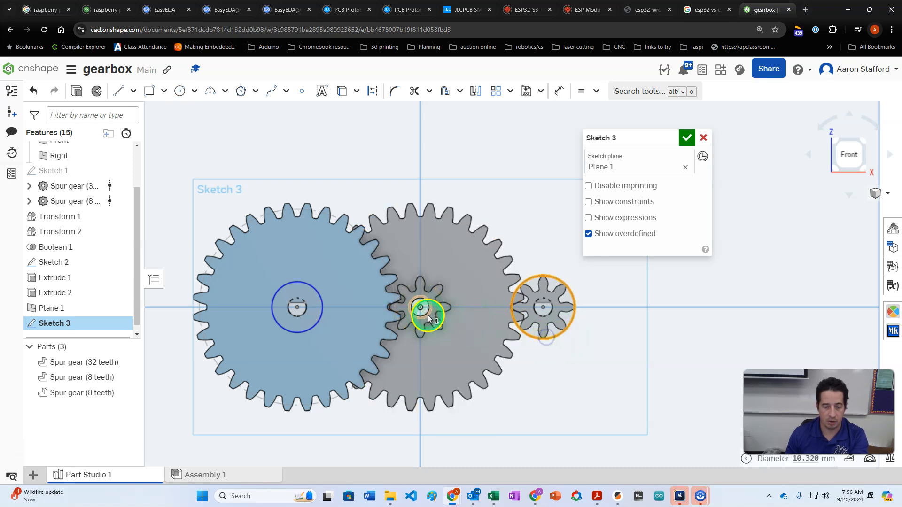
pyautogui.click(420, 318)
pyautogui.click(306, 328)
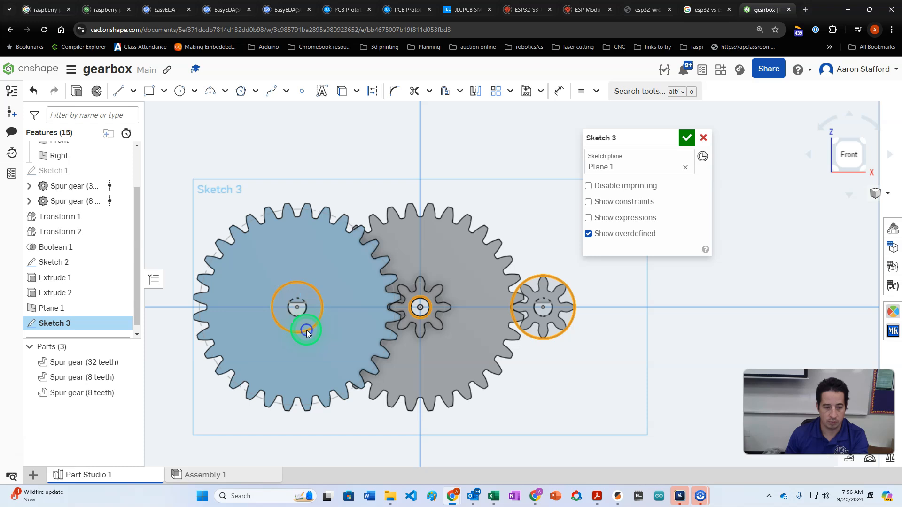
pyautogui.press('e')
# Dimension the circle centred on the 32-tooth gear's bore to a 3.4 mm diameter
pyautogui.click(308, 276)
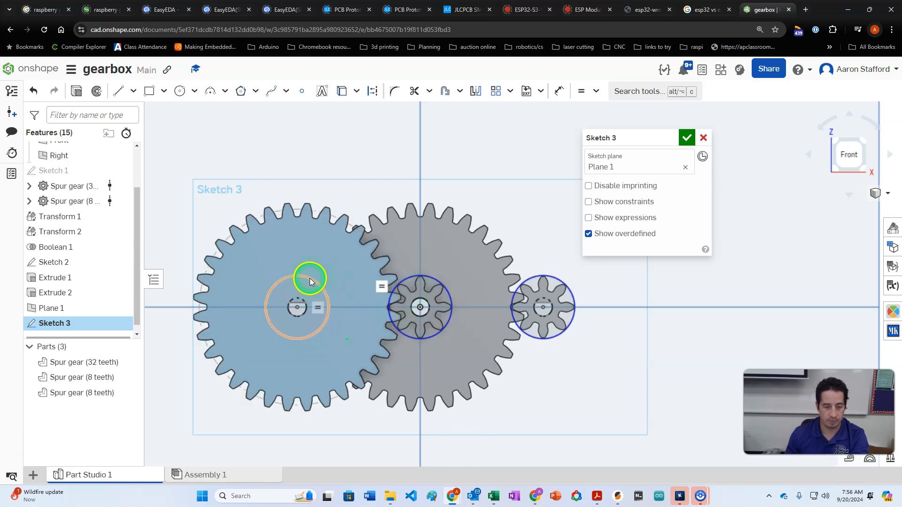
pyautogui.scroll(3, 305, 276)
pyautogui.press('d')
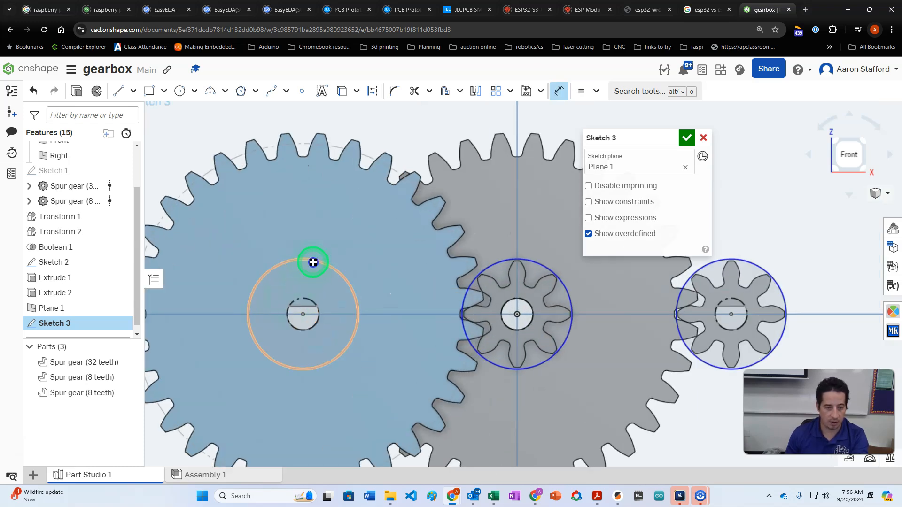
pyautogui.click(320, 231)
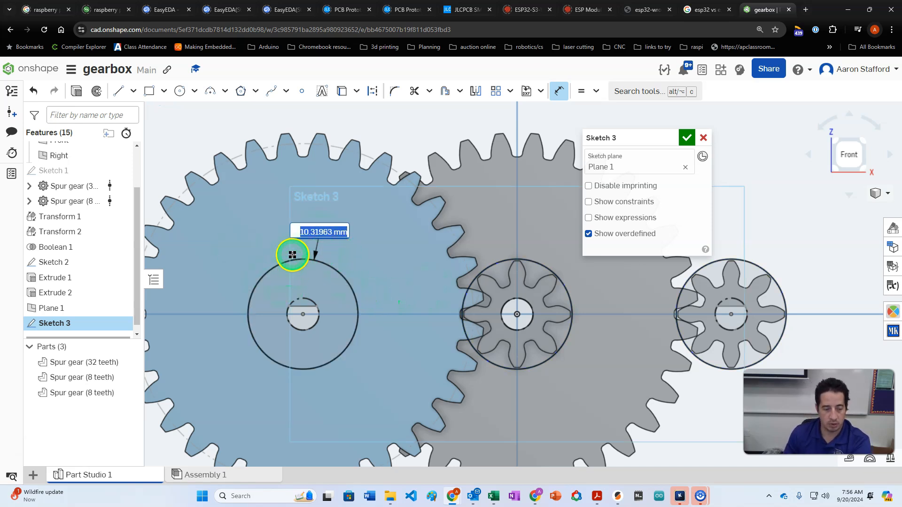
pyautogui.press('KP_3')
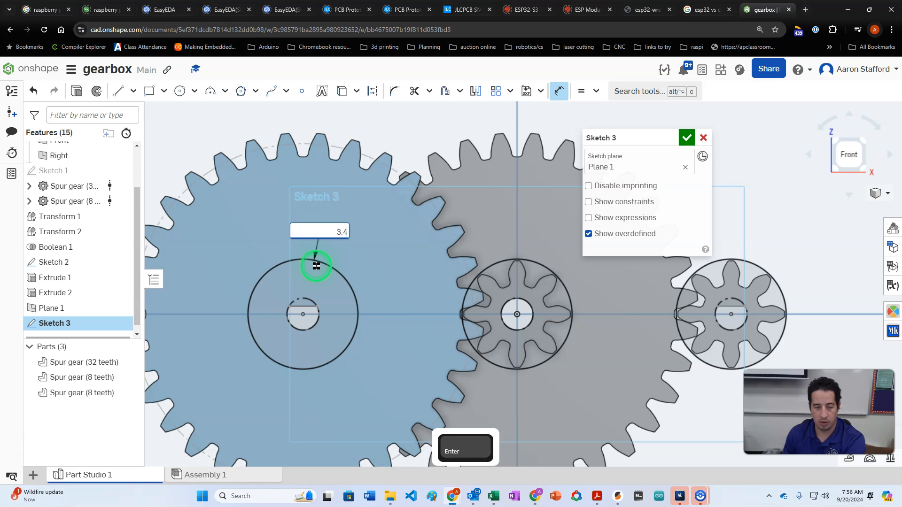
# Start a rectangle in the sketch on the offset plane for the housing layout
pyautogui.scroll(-6, 689, 321)
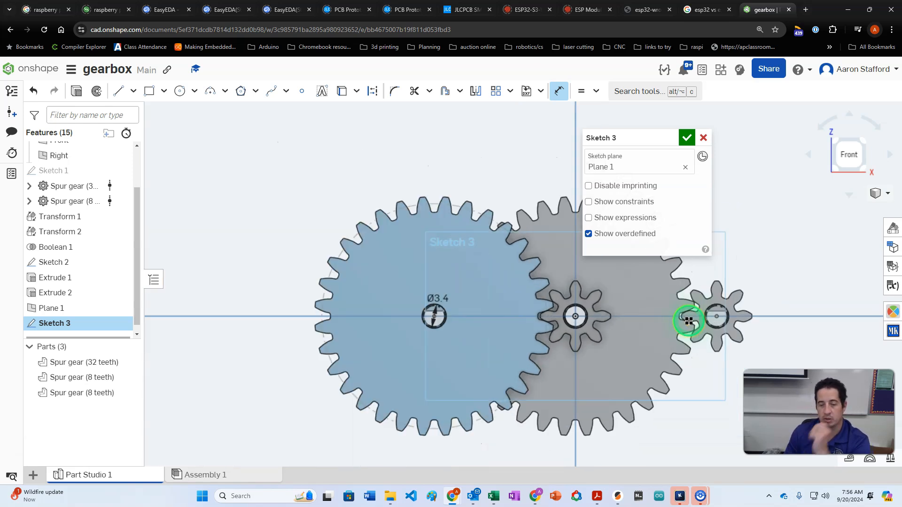
pyautogui.scroll(-1, 253, 196)
pyautogui.scroll(3, 570, 290)
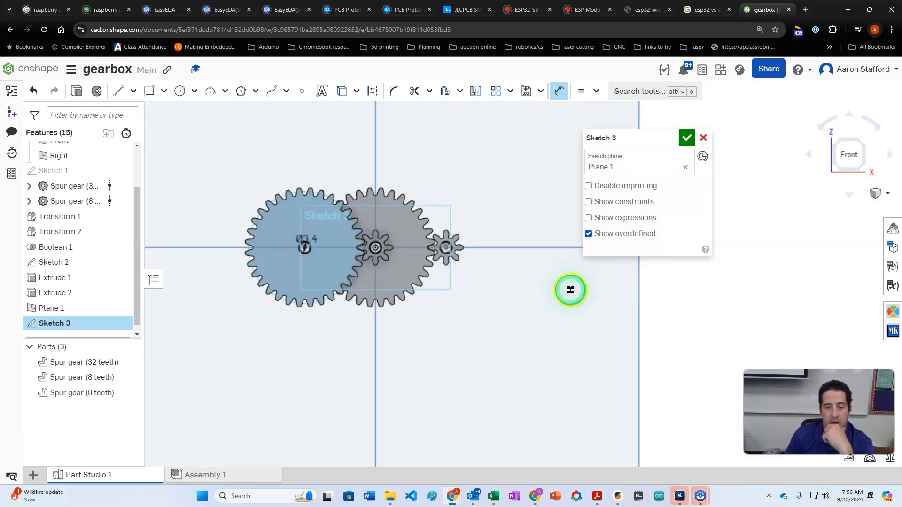
pyautogui.click(149, 93)
pyautogui.click(180, 93)
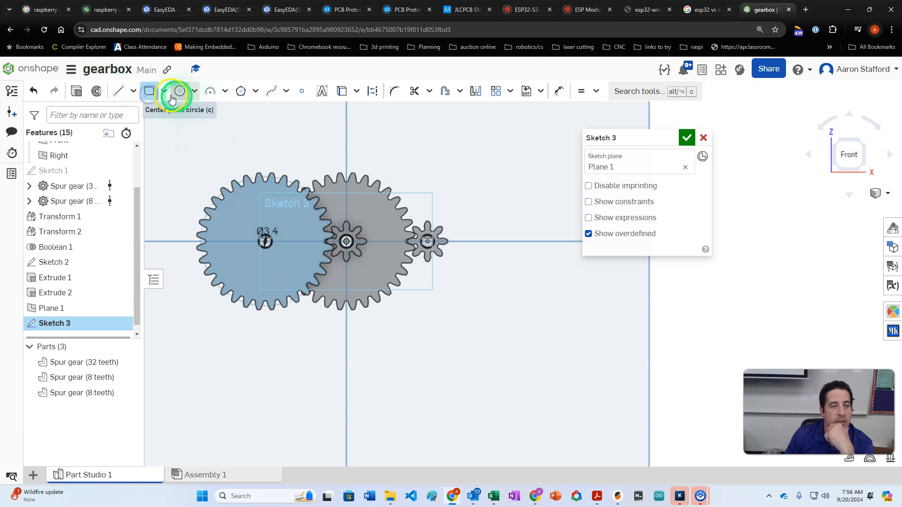
# Sketch a center point rectangle about 83 mm wide and 23 mm high, centered on the middle gear's hole
pyautogui.click(164, 91)
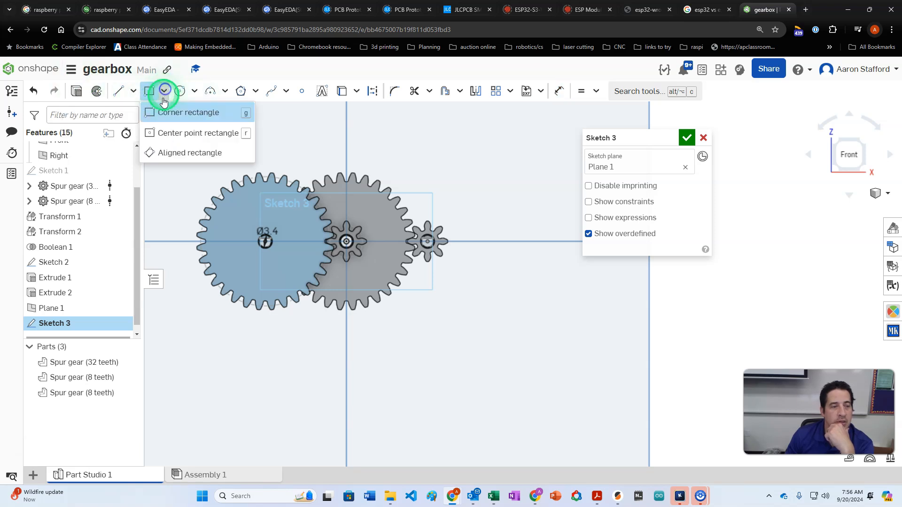
pyautogui.click(161, 130)
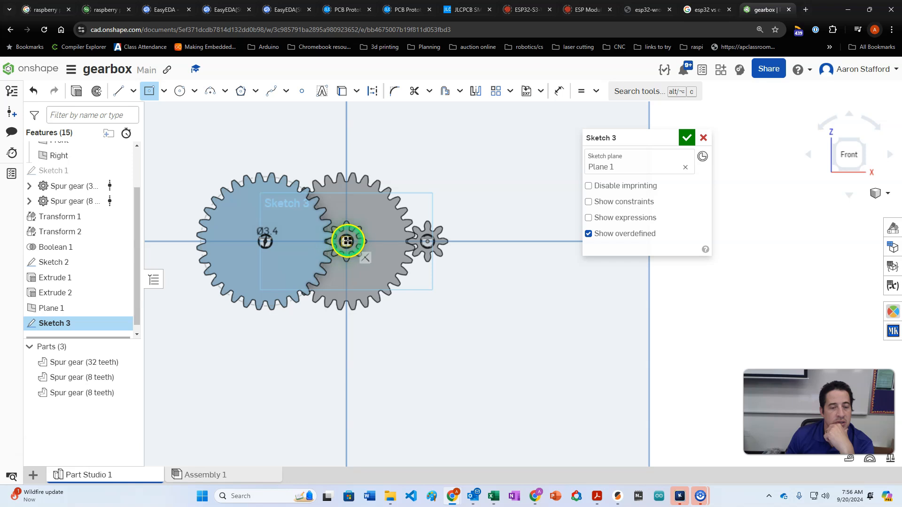
pyautogui.moveTo(340, 252); pyautogui.dragTo(514, 289)
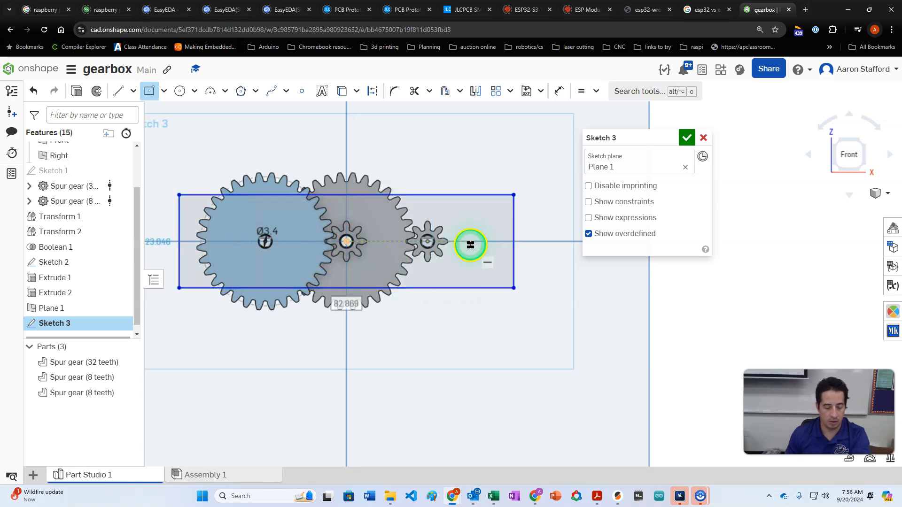
# Dimension the rectangle to 20 mm high and 80 mm wide
pyautogui.press('d')
pyautogui.click(513, 231)
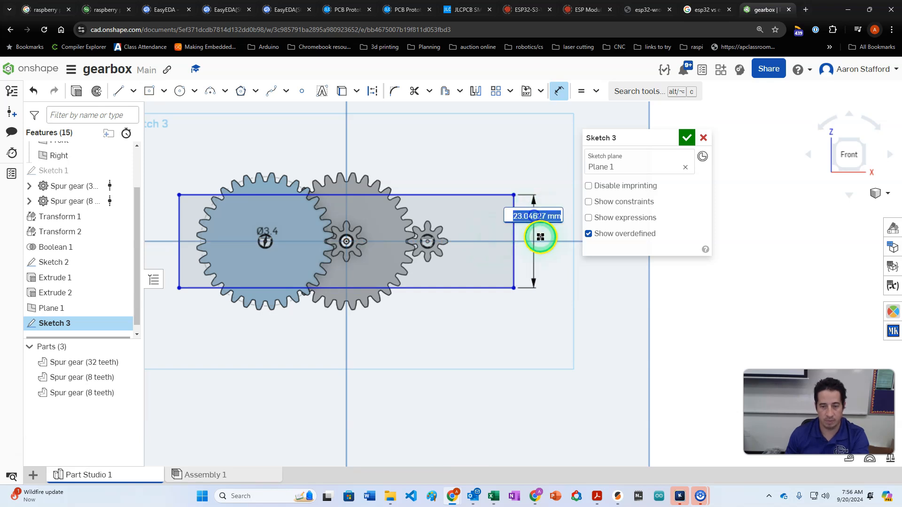
pyautogui.press('BackSpace')
pyautogui.write('20')
pyautogui.press('Return')
pyautogui.click(485, 203)
pyautogui.click(483, 173)
pyautogui.write('80')
pyautogui.press('Return')
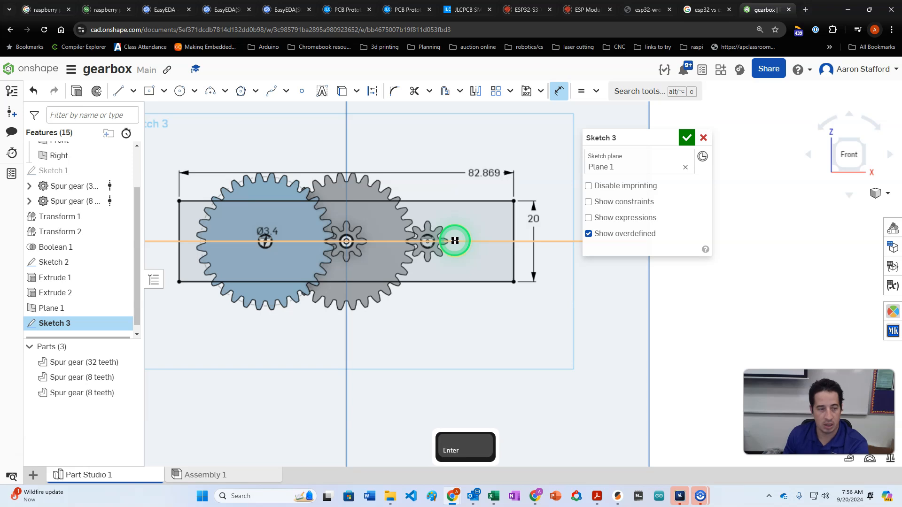
# Extrude the rectangle around the three shaft holes as a new solid plate with a 5 mm blind depth
pyautogui.click(76, 91)
pyautogui.hotkey('shift', 'e')
pyautogui.click(699, 234)
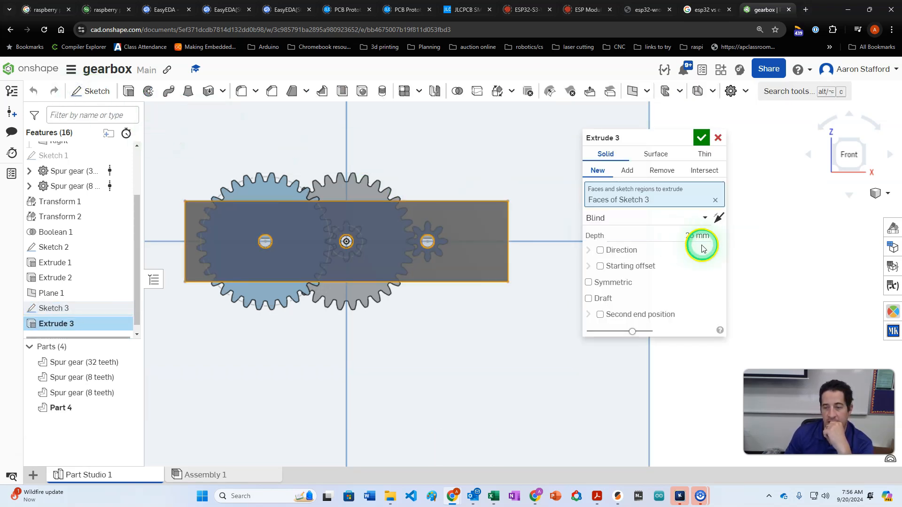
pyautogui.press('Return')
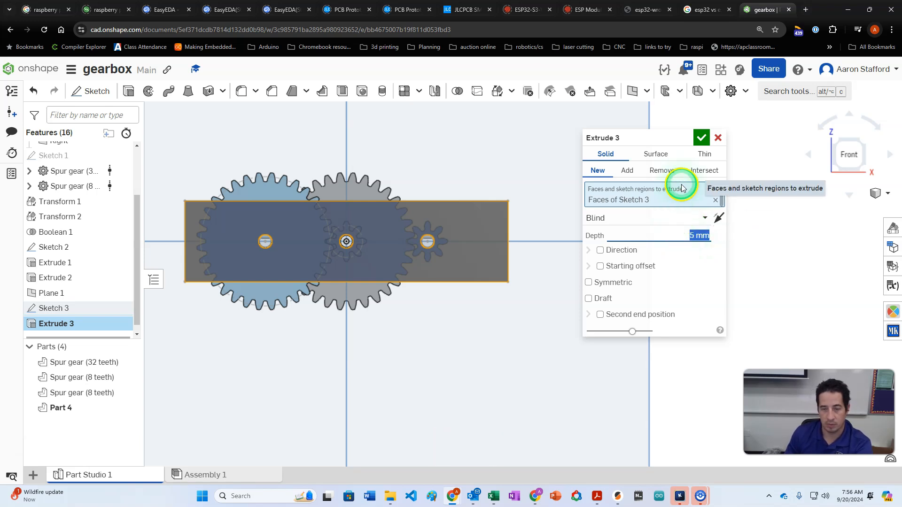
pyautogui.click(700, 136)
# Mirror the new plate across the Front plane as a new part on the other side of the gears
pyautogui.moveTo(667, 155); pyautogui.dragTo(595, 217, button='right')
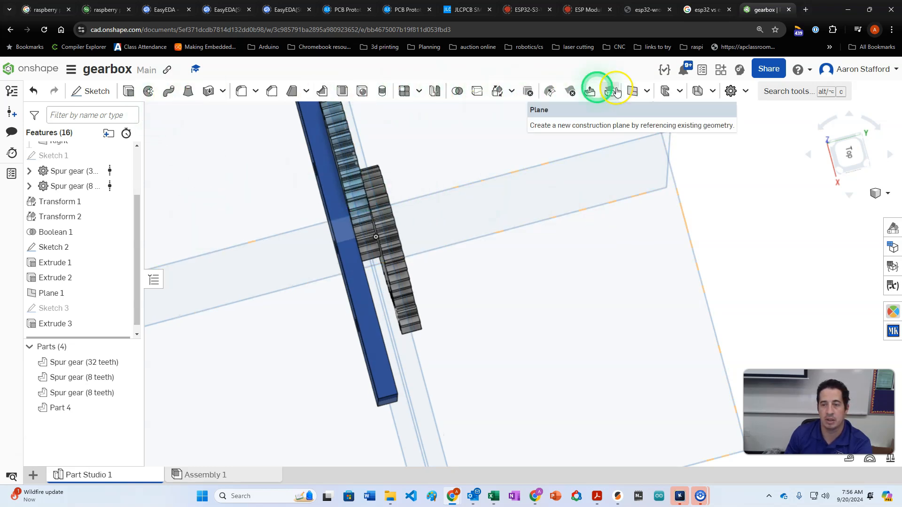
pyautogui.click(442, 91)
pyautogui.moveTo(437, 226); pyautogui.dragTo(505, 232, button='right')
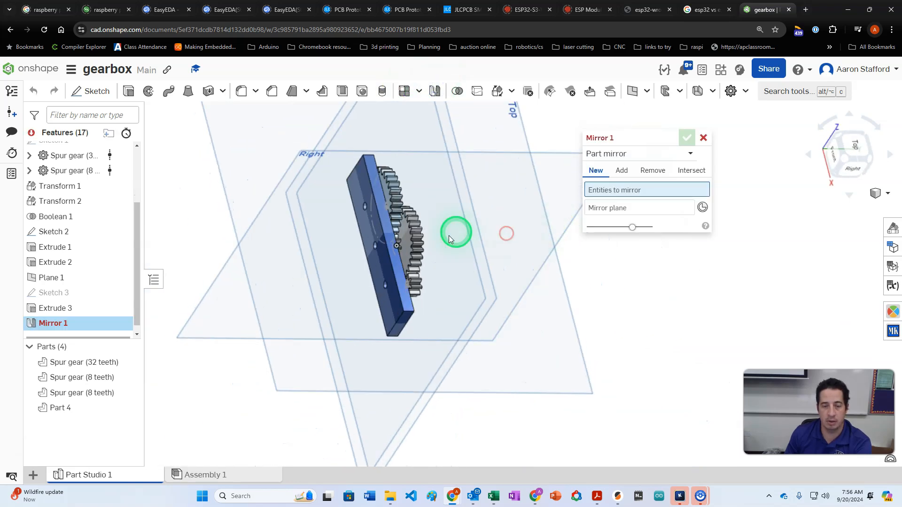
pyautogui.click(385, 287)
pyautogui.click(609, 220)
pyautogui.moveTo(628, 306); pyautogui.dragTo(488, 426, button='right')
pyautogui.click(423, 430)
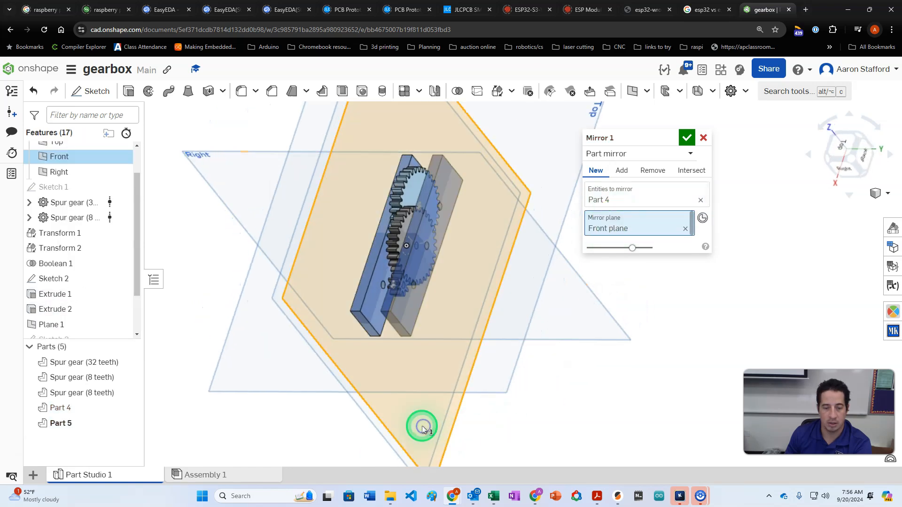
pyautogui.click(686, 139)
# Start a sketch on the outer face of the extruded plate, viewed normal to that face
pyautogui.moveTo(544, 167); pyautogui.dragTo(598, 139, button='right')
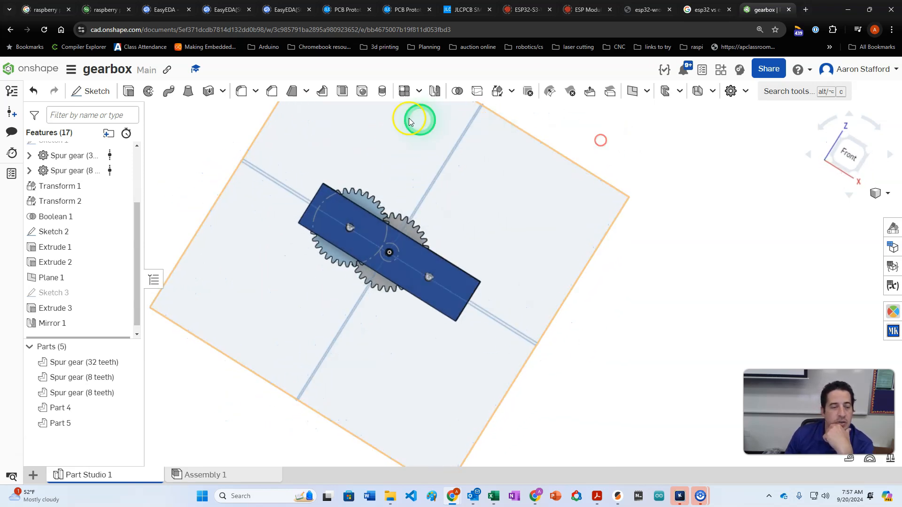
pyautogui.click(87, 90)
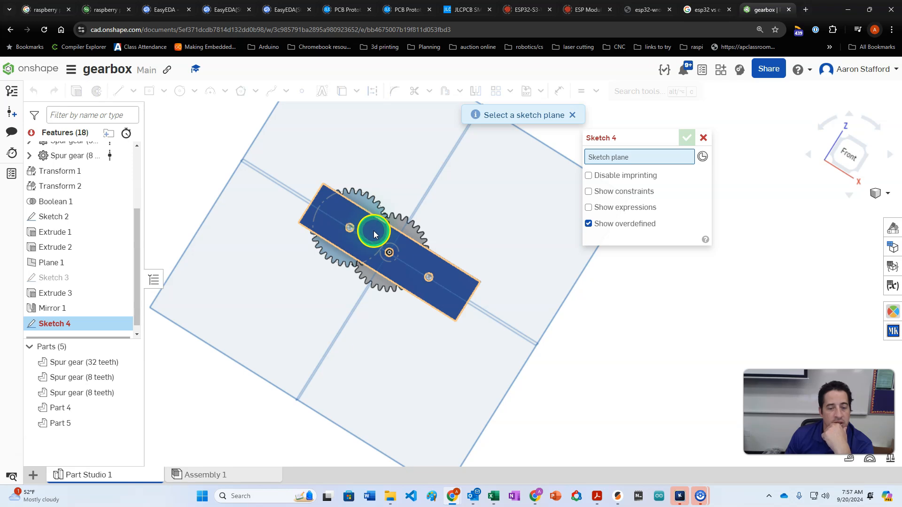
pyautogui.click(374, 234)
pyautogui.press('n')
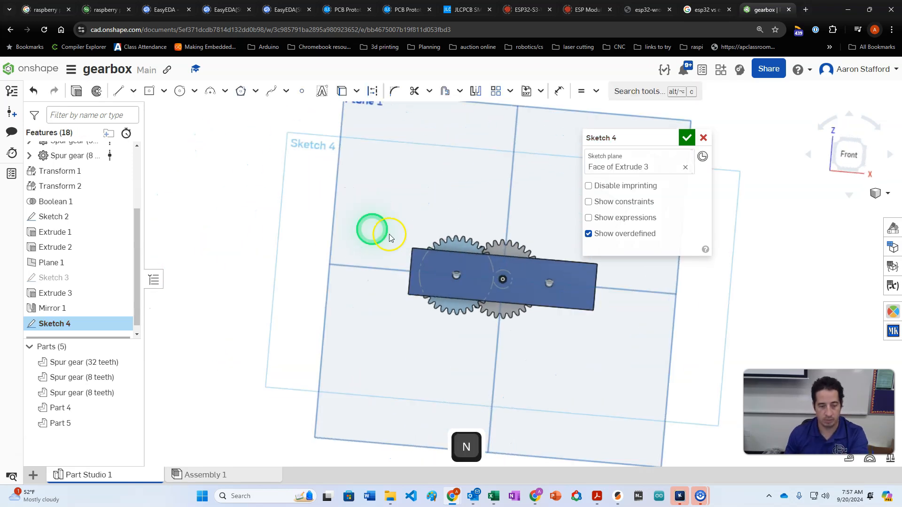
pyautogui.scroll(5, 600, 288)
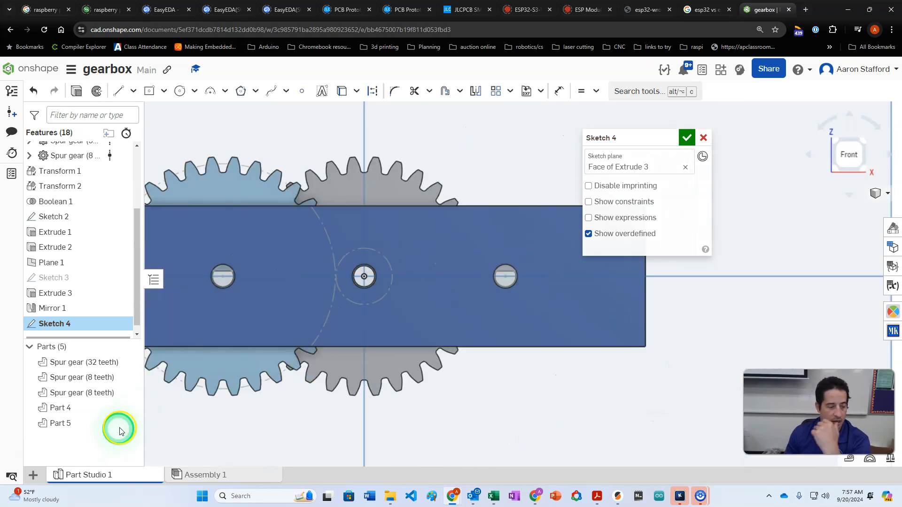
# Hide both plates, Part 4 and Part 5, and Sketch 2 to expose the gear holes
pyautogui.click(126, 423)
pyautogui.click(127, 407)
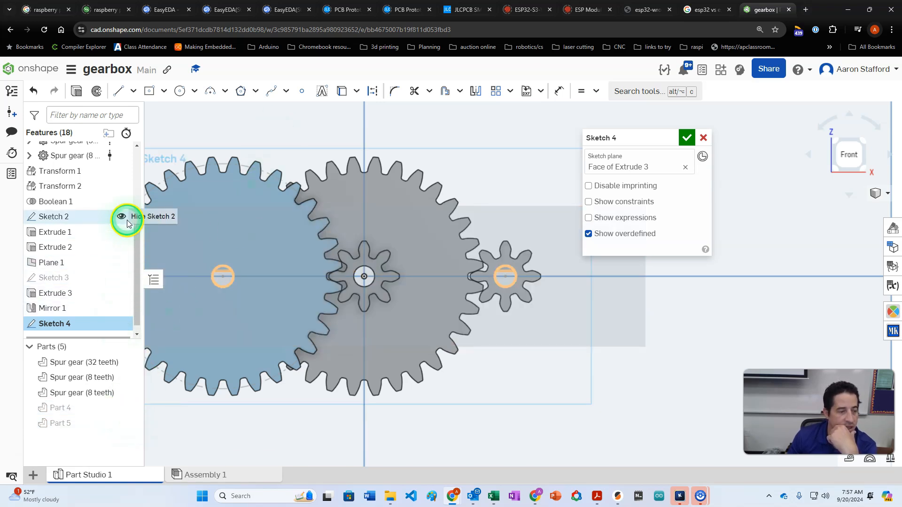
pyautogui.click(121, 217)
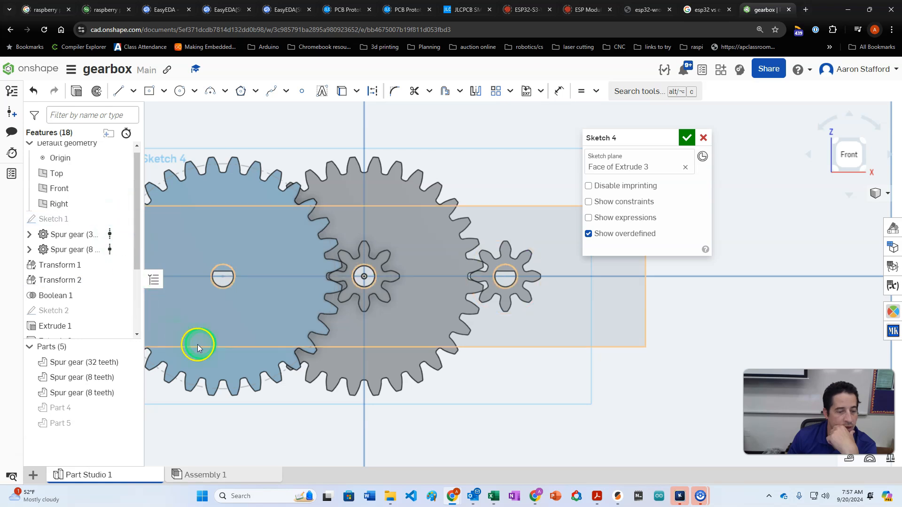
# Project the edges of the two D-shaped gear holes and the middle round hole into the sketch as construction geometry
pyautogui.scroll(-1, 197, 343)
pyautogui.click(340, 91)
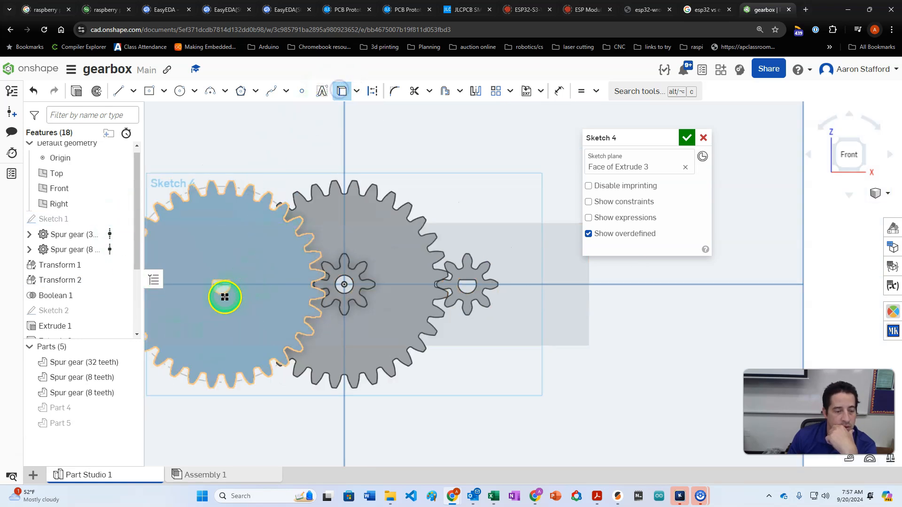
pyautogui.scroll(2, 225, 296)
pyautogui.click(371, 90)
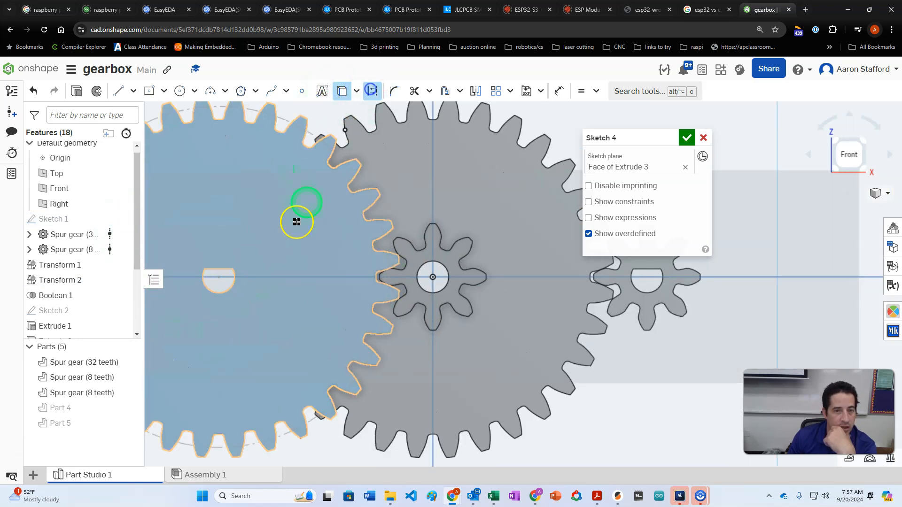
pyautogui.click(227, 268)
pyautogui.click(449, 288)
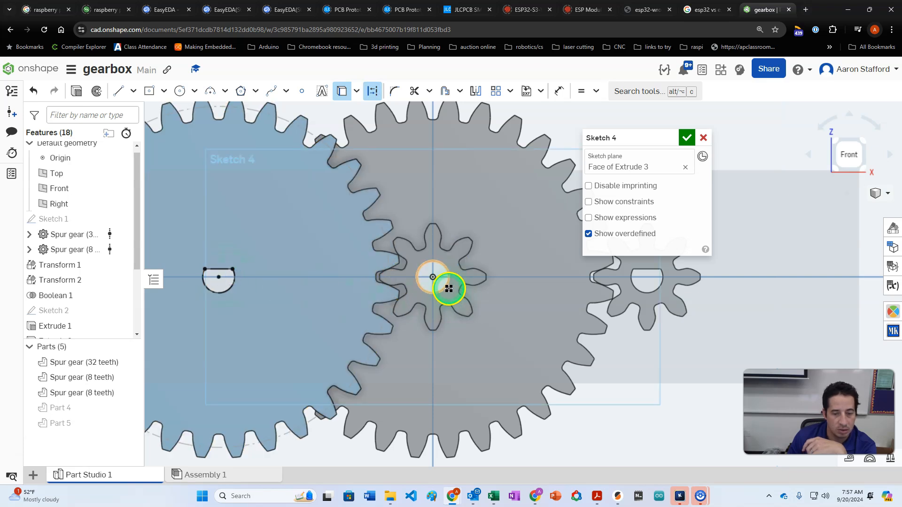
pyautogui.click(617, 296)
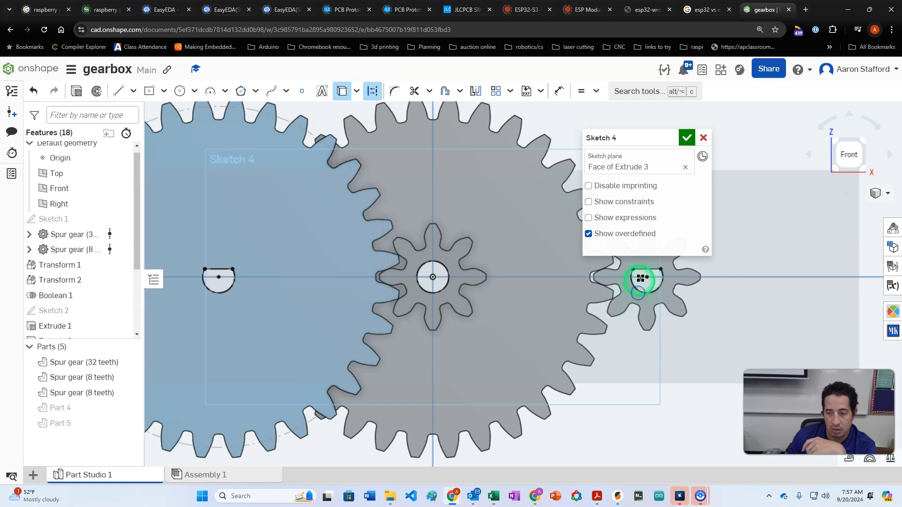
pyautogui.click(642, 271)
pyautogui.scroll(-6, 529, 334)
pyautogui.scroll(3, 574, 325)
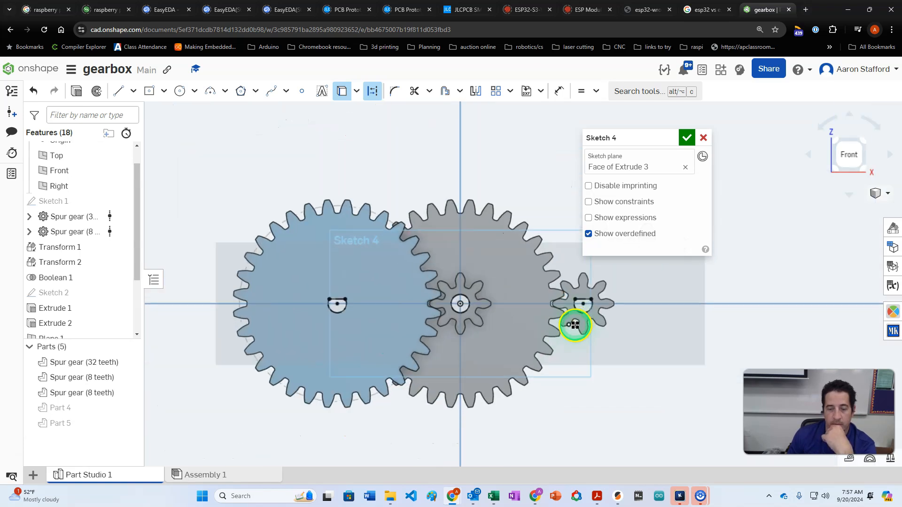
# Show the two plates, Part 4 and Part 5, again
pyautogui.scroll(-3, 117, 298)
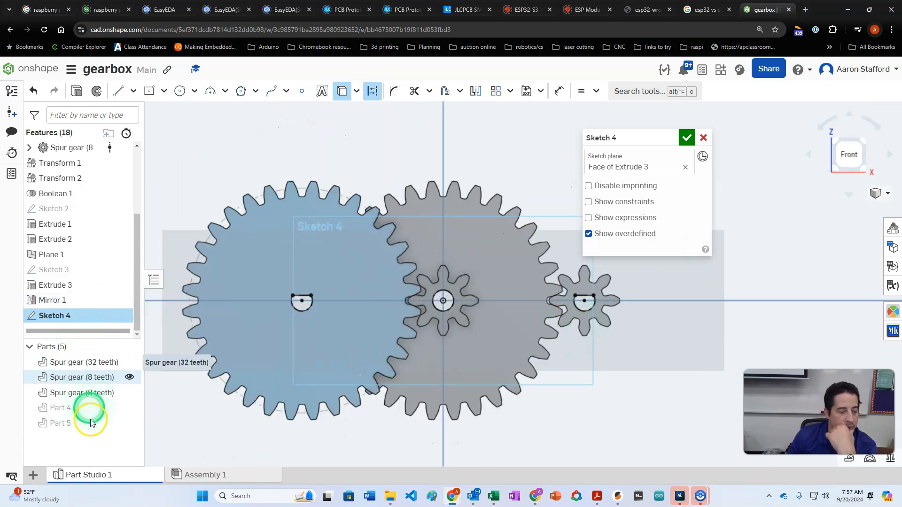
pyautogui.click(128, 423)
pyautogui.click(127, 408)
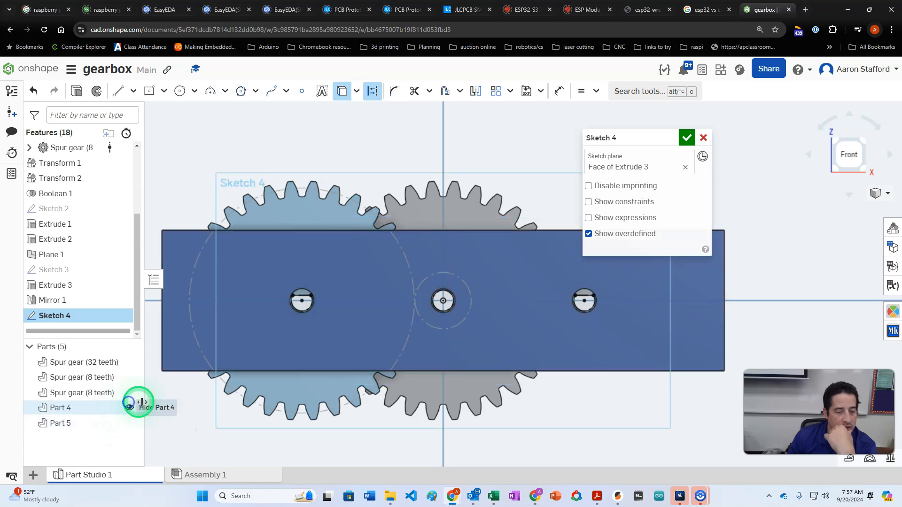
# Offset the large blue gear's projected D-shaped outline inward by about 0.09 mm as regular, non-construction geometry
pyautogui.scroll(2, 301, 303)
pyautogui.click(301, 304)
pyautogui.scroll(3, 300, 304)
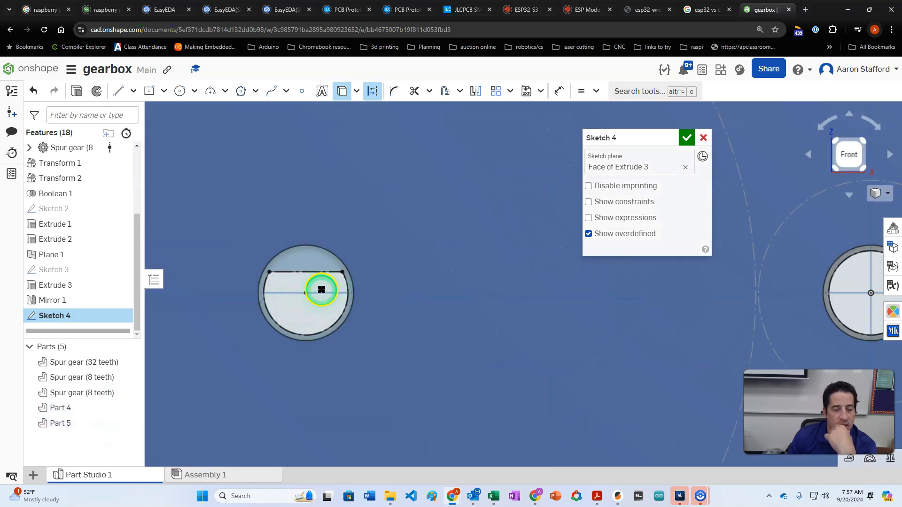
pyautogui.click(447, 90)
pyautogui.click(293, 274)
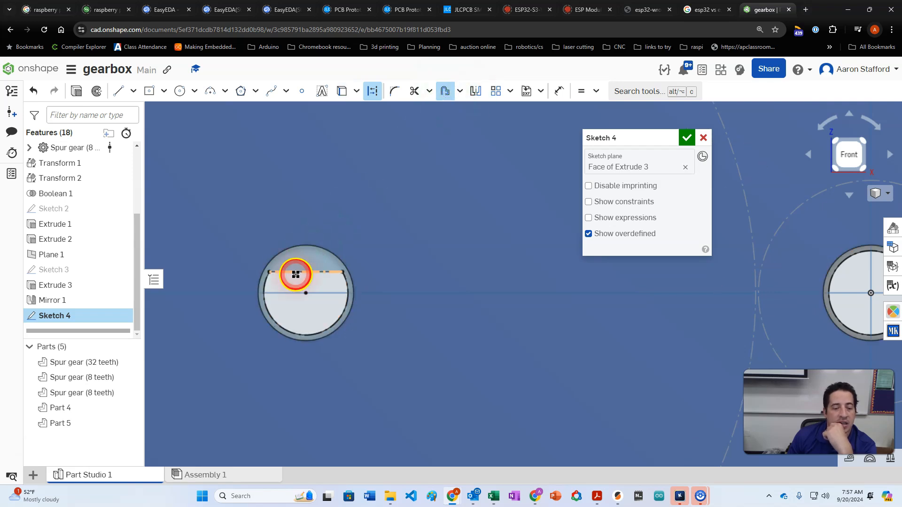
pyautogui.click(263, 284)
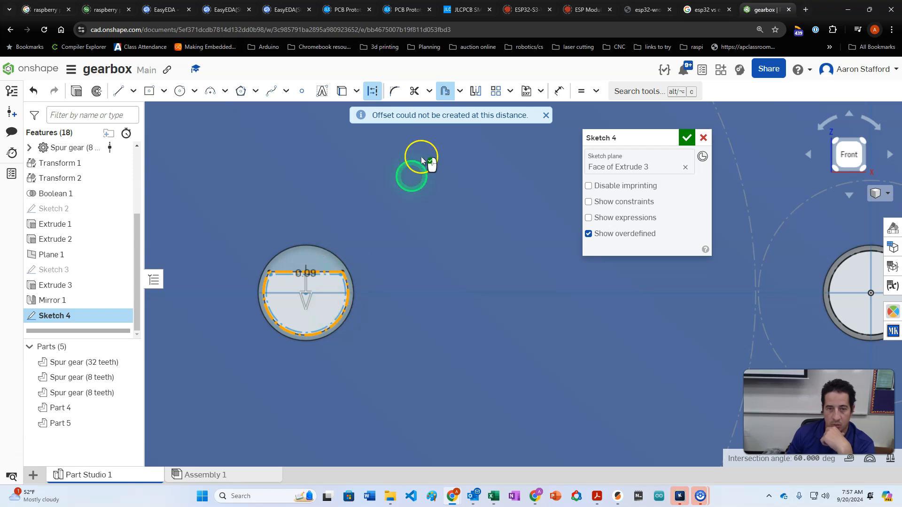
pyautogui.click(371, 93)
pyautogui.press('q')
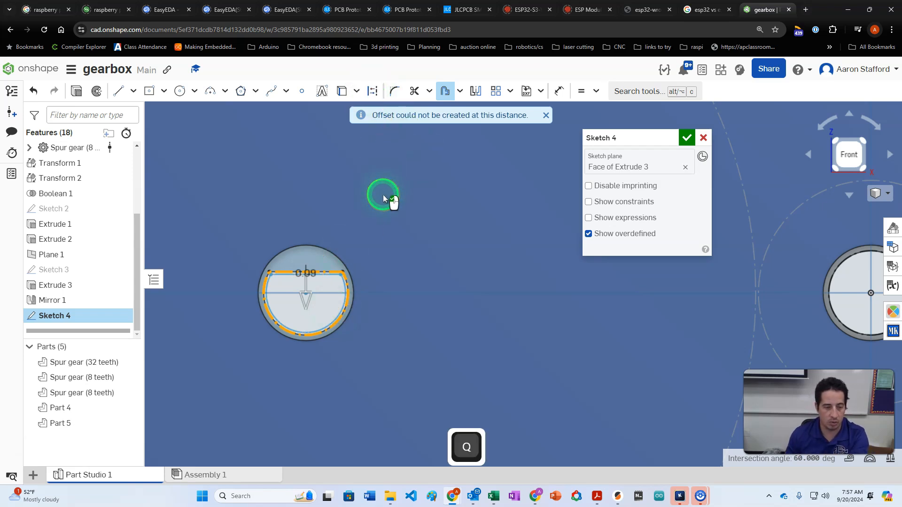
pyautogui.scroll(1, 305, 292)
pyautogui.press('Return')
# Set the D-shaped outline's inward offset to 0.15 mm
pyautogui.doubleClick(301, 272)
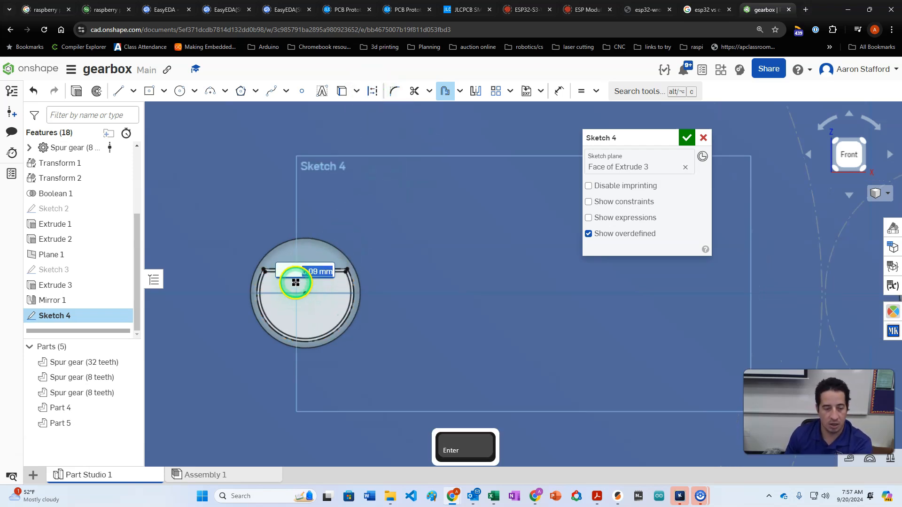
pyautogui.write('.')
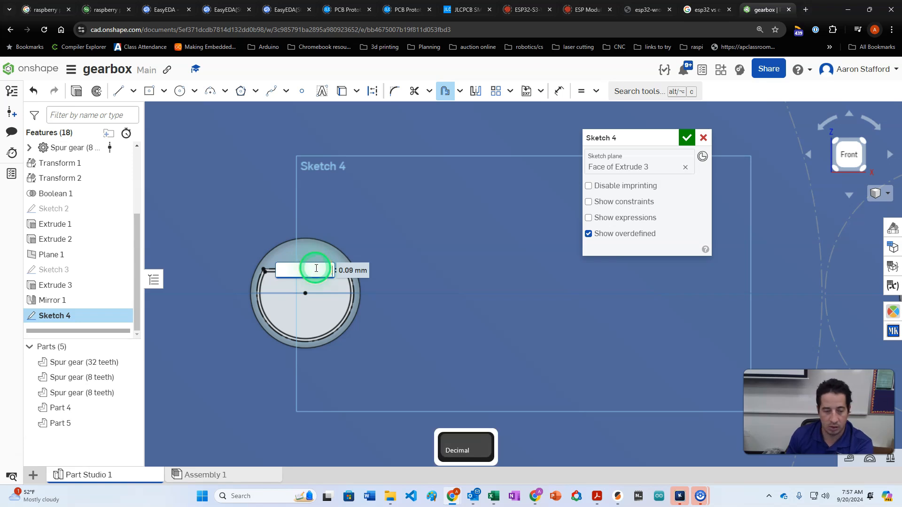
pyautogui.write('5')
pyautogui.press('Return')
# Offset the middle gear's projected hole circle inward by 0.25 mm
pyautogui.scroll(-5, 293, 277)
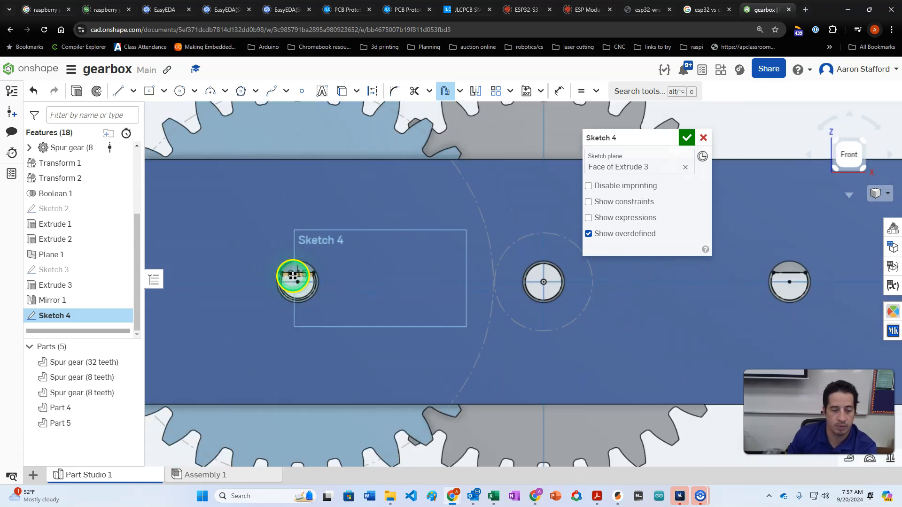
pyautogui.scroll(3, 545, 282)
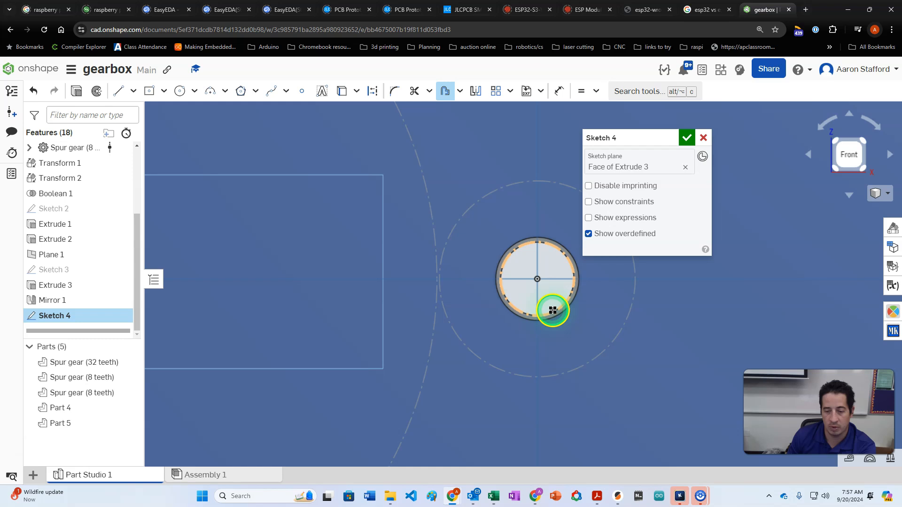
pyautogui.click(552, 310)
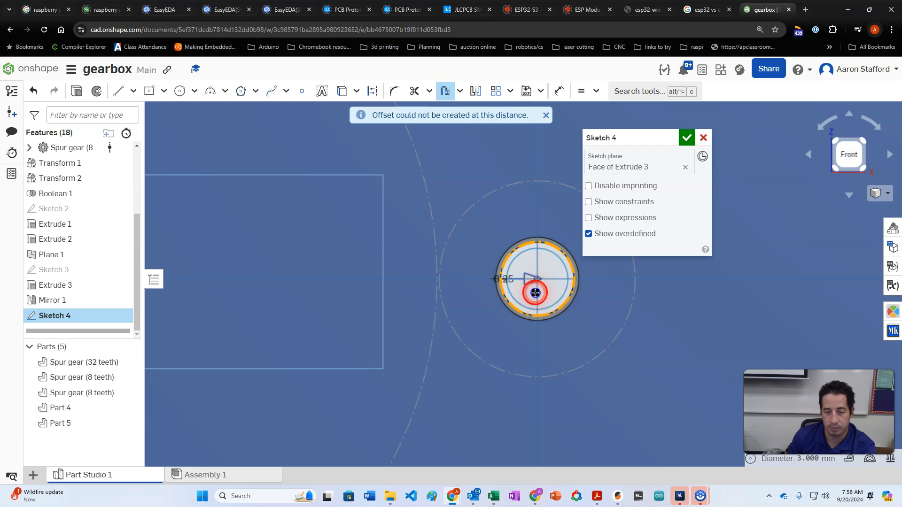
pyautogui.press('Return')
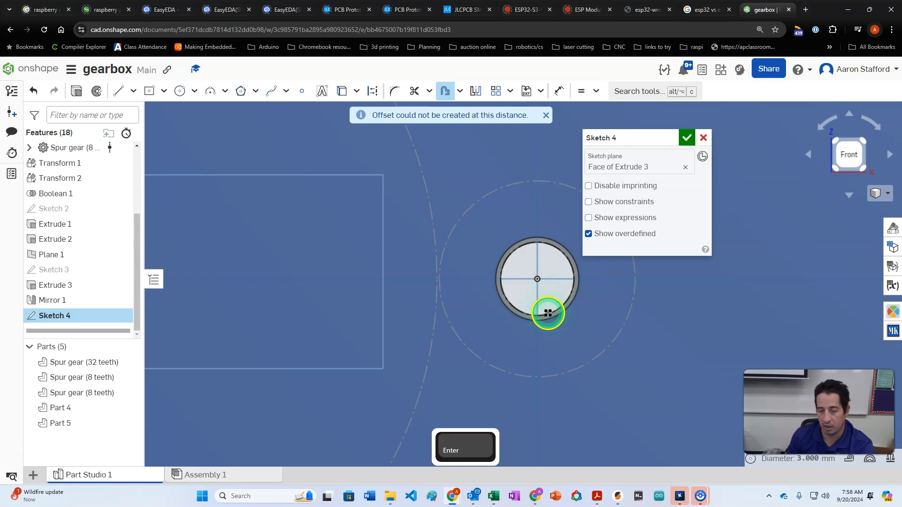
pyautogui.press('Return')
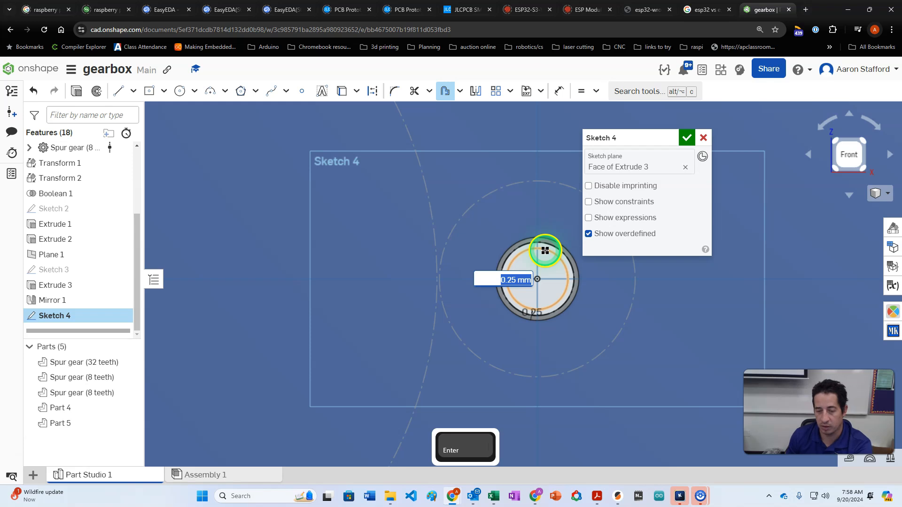
pyautogui.scroll(-4, 461, 300)
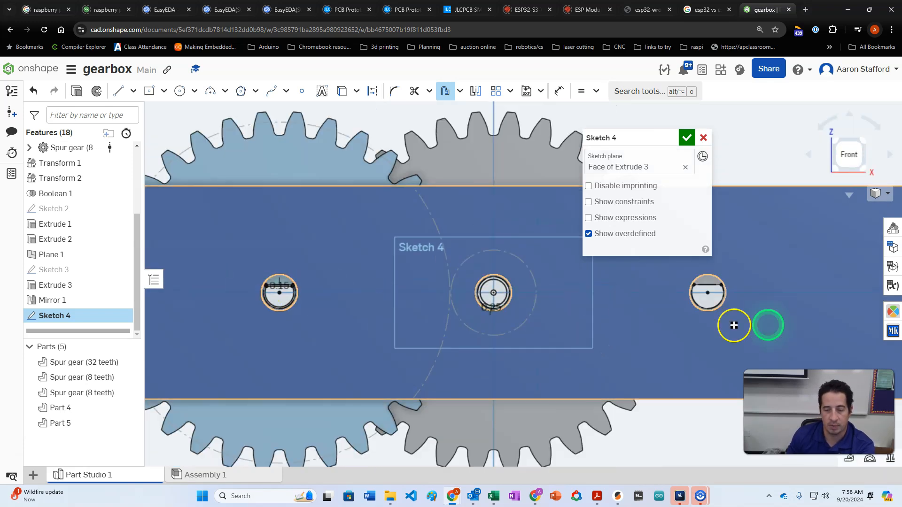
# Offset the D-shaped outline at the plate's remaining outer hole inward by 0.15 mm
pyautogui.scroll(5, 762, 303)
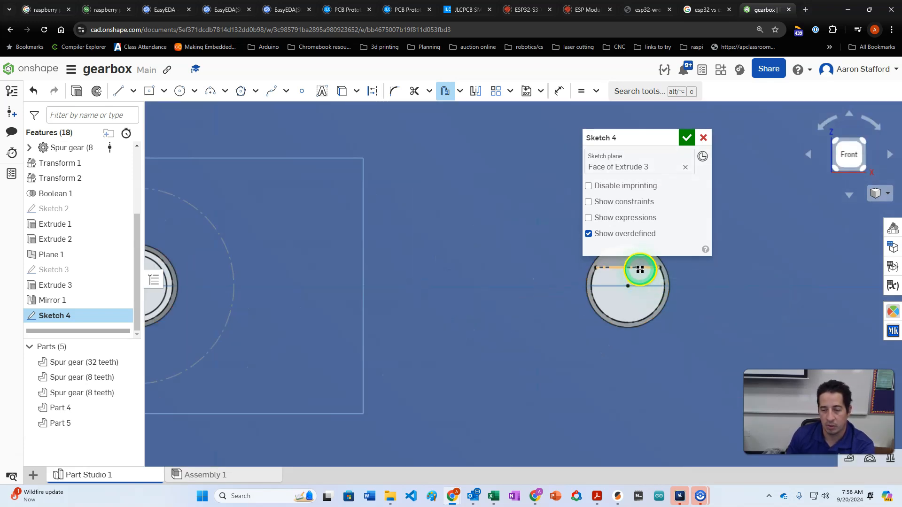
pyautogui.moveTo(640, 269); pyautogui.dragTo(649, 283)
pyautogui.click(661, 294)
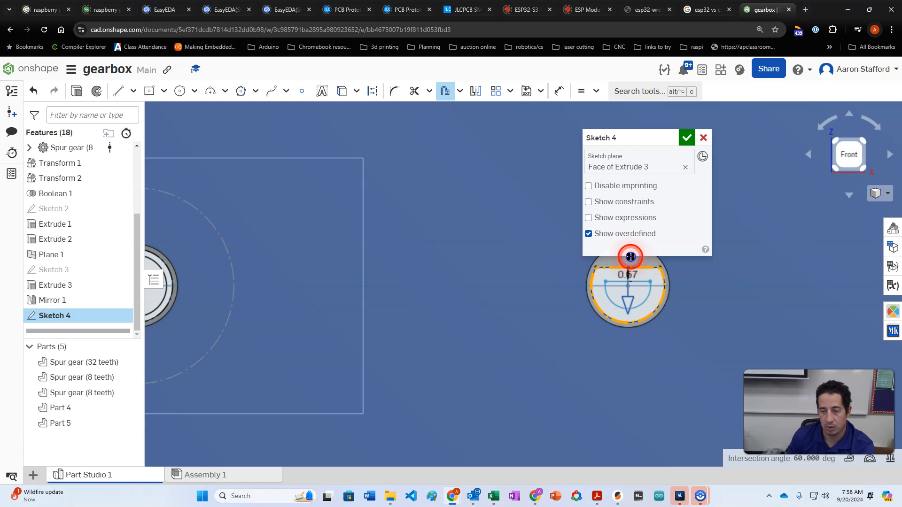
pyautogui.press('Return')
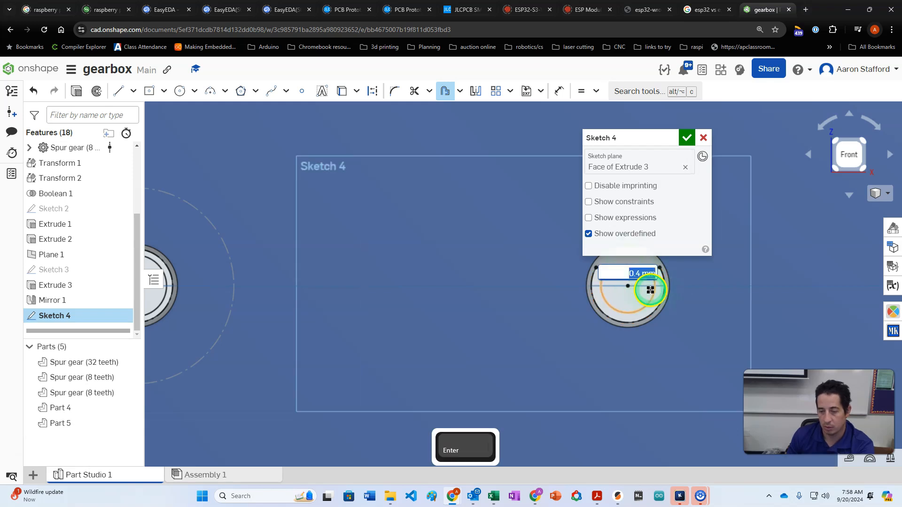
pyautogui.write('0.15')
pyautogui.press('Return')
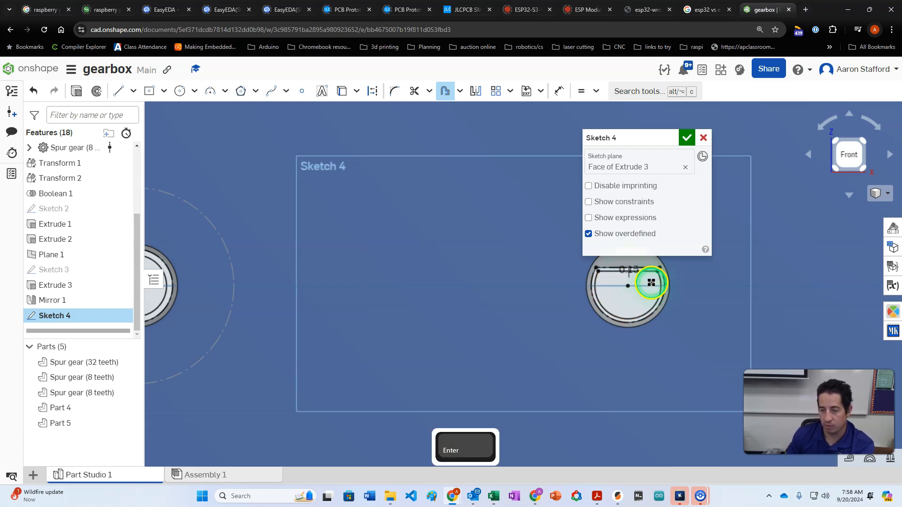
# Extrude the three shaft profiles of Sketch 4 as new solids, with a blind depth of 5 mm outward from the plate
pyautogui.scroll(-5, 532, 340)
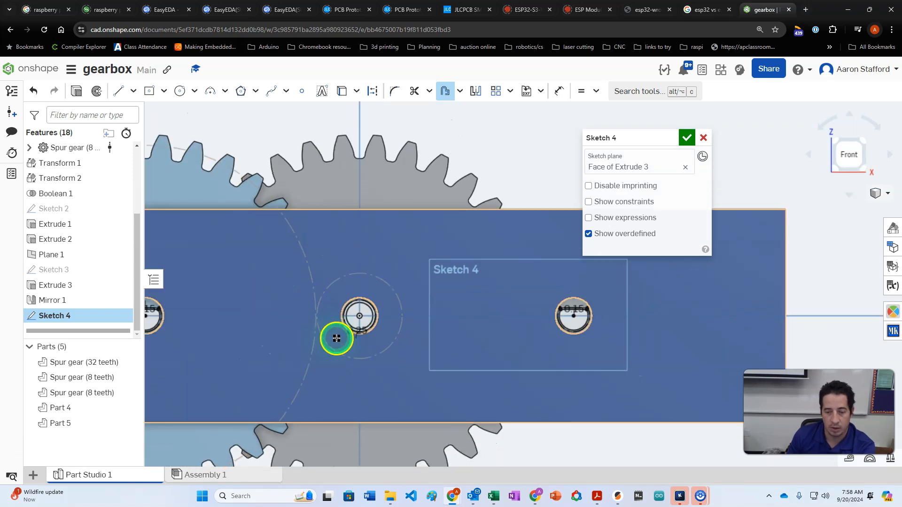
pyautogui.scroll(4, 337, 336)
pyautogui.scroll(3, 367, 329)
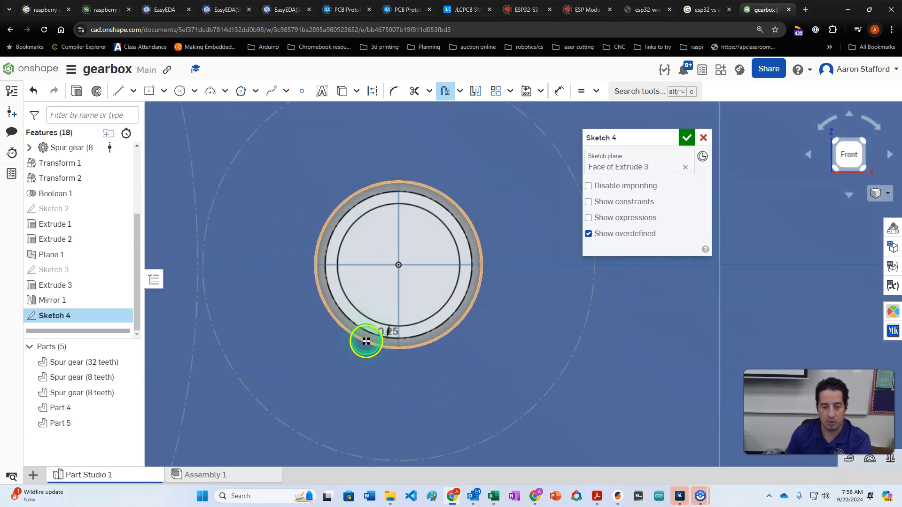
pyautogui.scroll(-6, 399, 352)
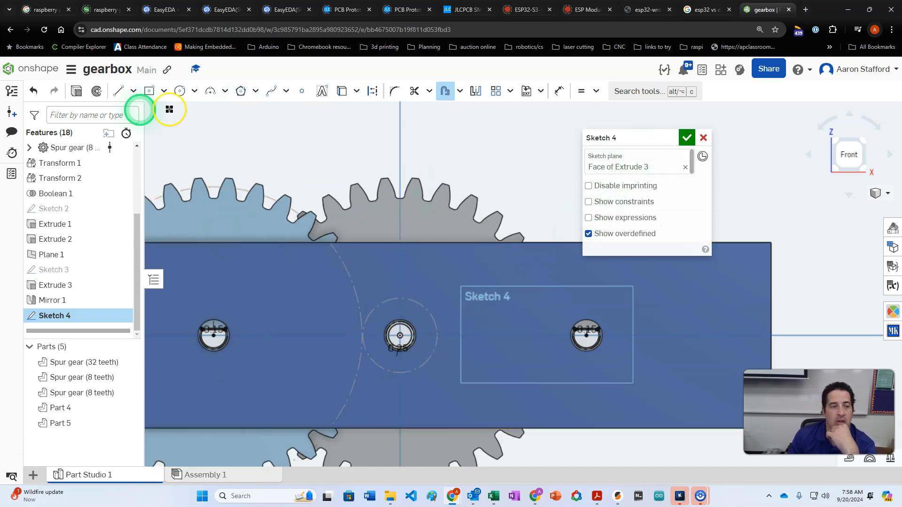
pyautogui.click(77, 93)
pyautogui.moveTo(495, 222)
pyautogui.mouseDown(button='right')
pyautogui.moveTo(477, 215)
pyautogui.moveTo(419, 239)
pyautogui.mouseUp(button='right')
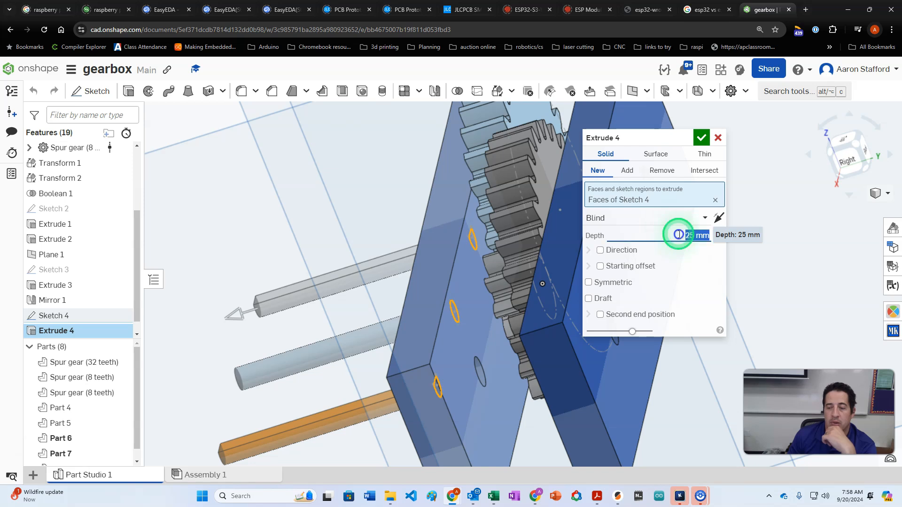
pyautogui.write('5')
pyautogui.press('Return')
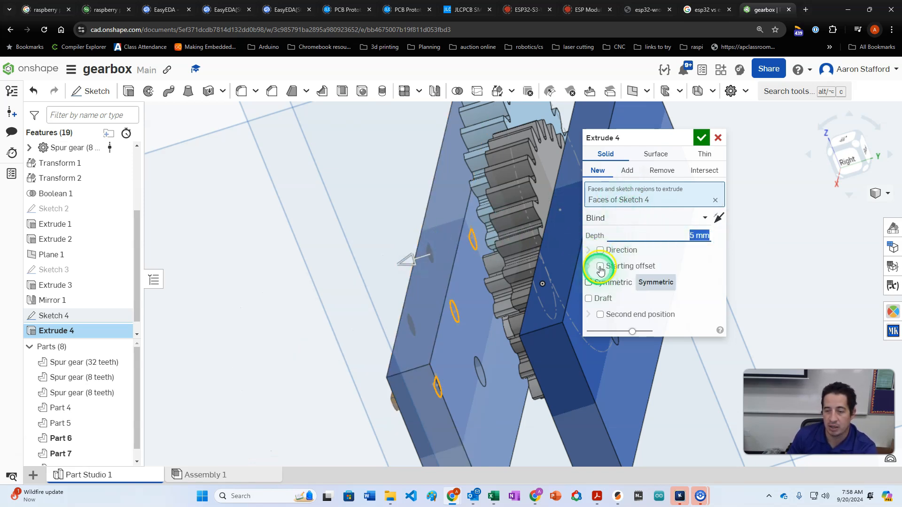
pyautogui.click(608, 220)
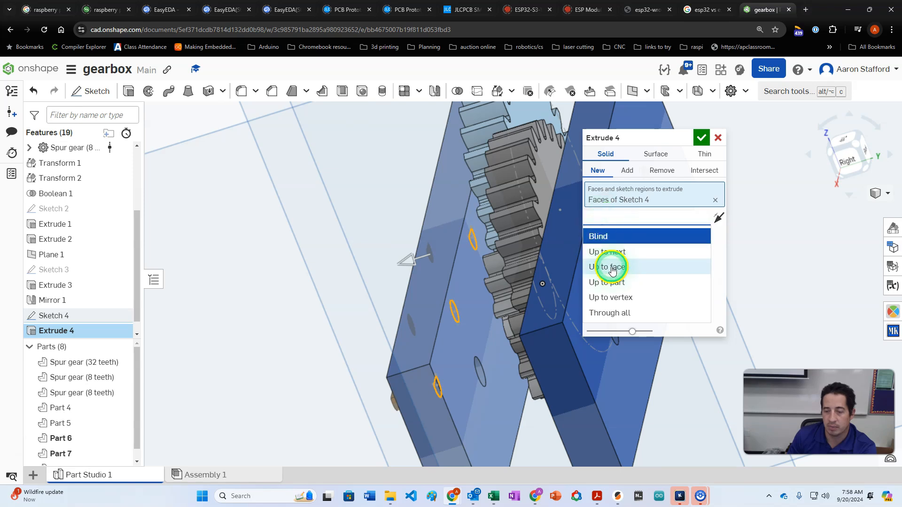
pyautogui.click(605, 236)
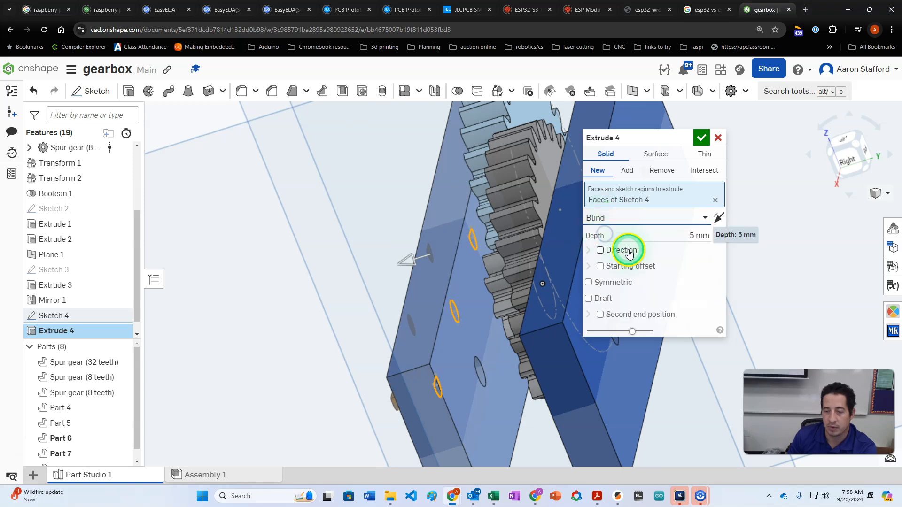
# Add a second end position to the shaft extrusion, up to the outer face of the mirrored plate
pyautogui.click(600, 315)
pyautogui.click(606, 329)
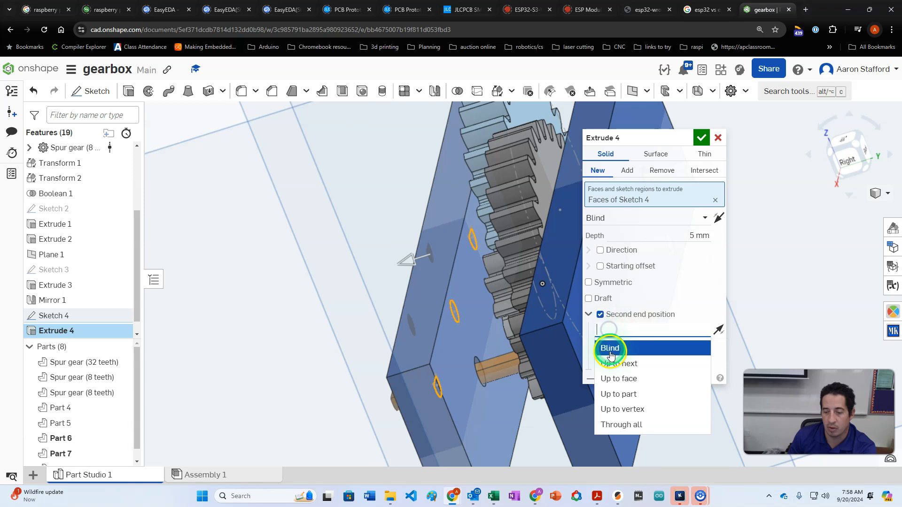
pyautogui.click(615, 379)
pyautogui.scroll(-5, 517, 357)
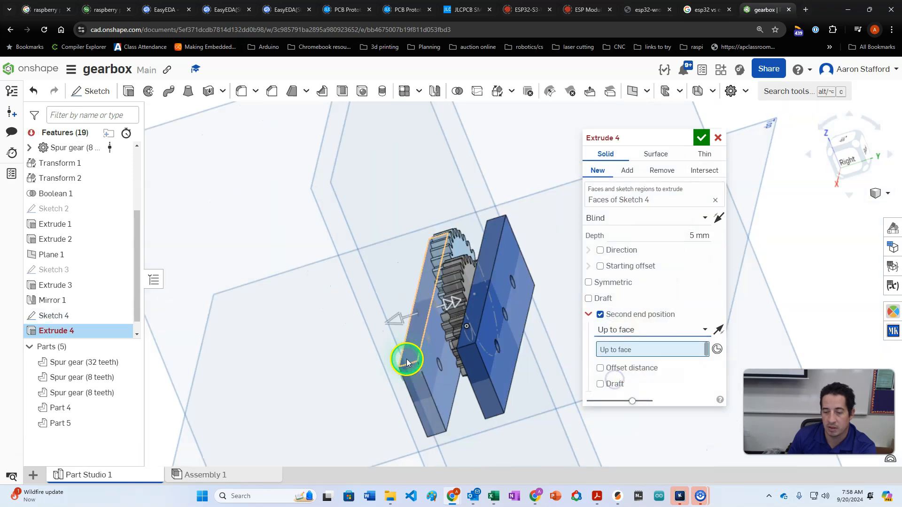
pyautogui.click(482, 329)
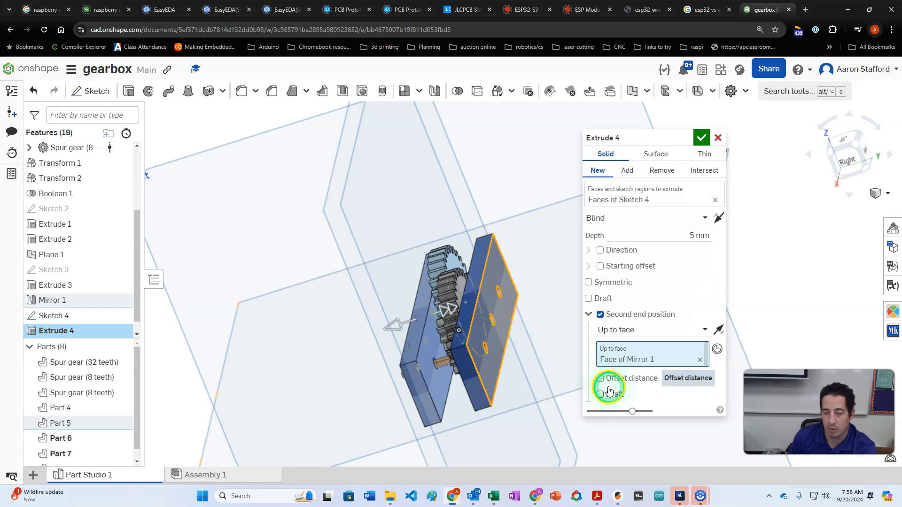
# Offset the second end by 5 mm with its direction flipped so the shafts extend beyond the mirrored plate, and accept the extrusion
pyautogui.click(708, 379)
pyautogui.write('5')
pyautogui.press('Return')
pyautogui.moveTo(527, 316); pyautogui.dragTo(534, 319, button='right')
pyautogui.click(695, 375)
pyautogui.click(720, 378)
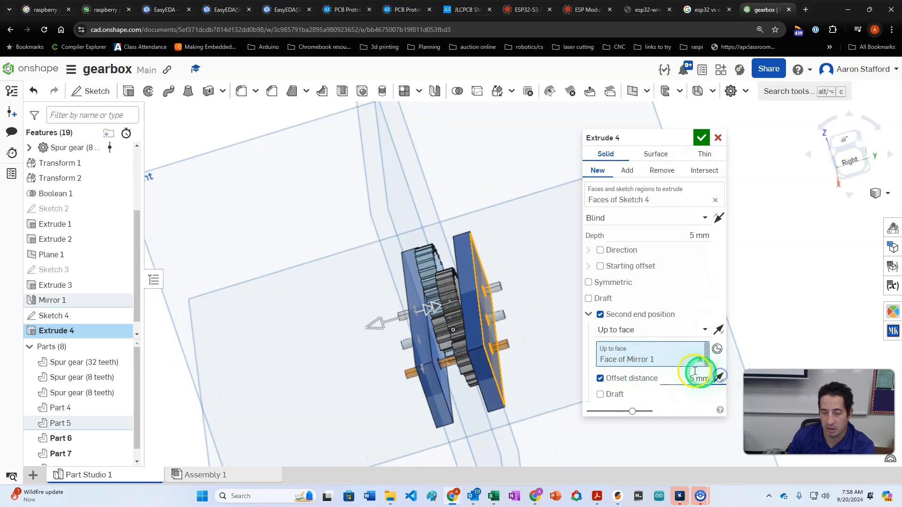
pyautogui.click(701, 138)
# Insert all parts of Part Studio 1 into Assembly 1
pyautogui.moveTo(564, 217); pyautogui.dragTo(588, 209, button='right')
pyautogui.click(197, 473)
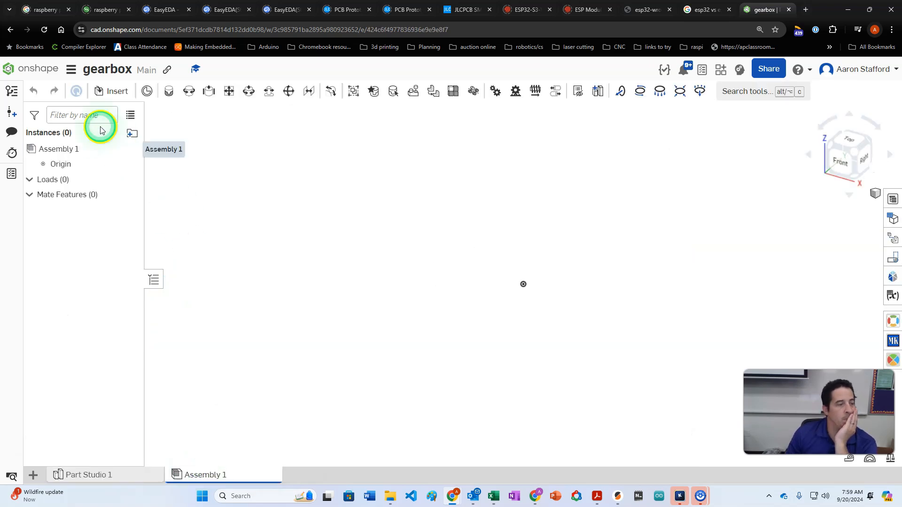
pyautogui.click(99, 94)
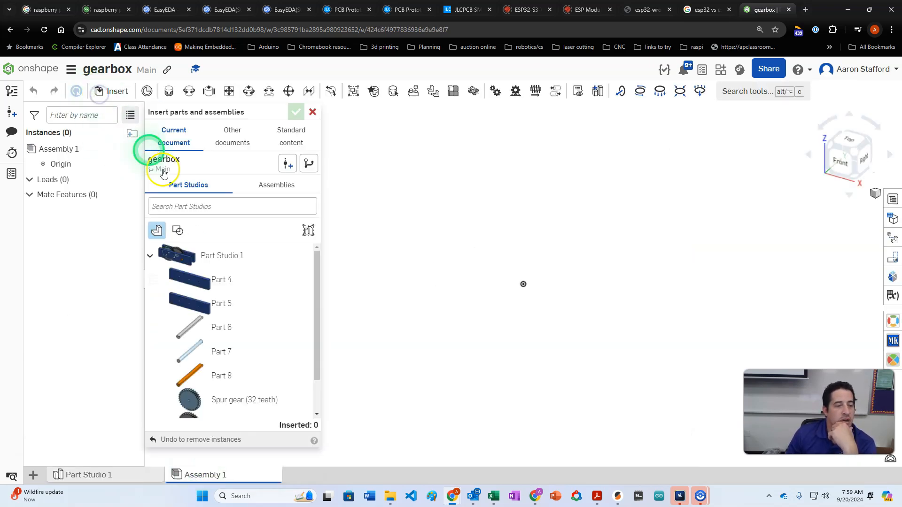
pyautogui.click(181, 257)
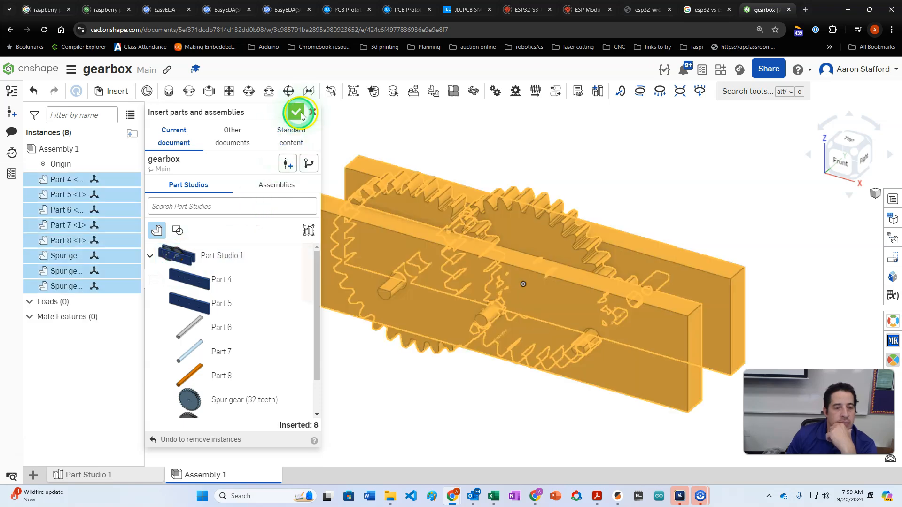
pyautogui.click(295, 112)
# Select all inserted parts and move them together away from the assembly origin
pyautogui.scroll(-5, 570, 227)
pyautogui.moveTo(603, 362); pyautogui.dragTo(589, 356, button='right')
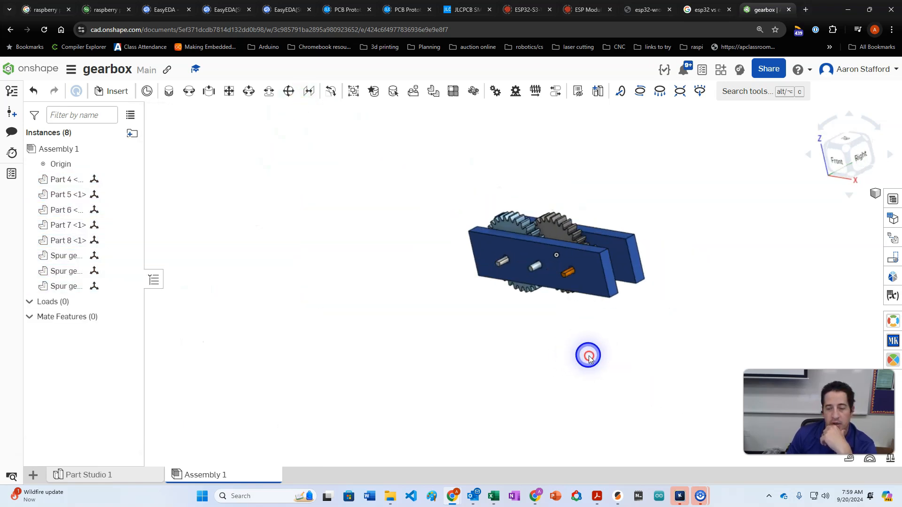
pyautogui.moveTo(429, 138); pyautogui.dragTo(686, 337)
pyautogui.moveTo(613, 274); pyautogui.dragTo(386, 267)
pyautogui.click(530, 354)
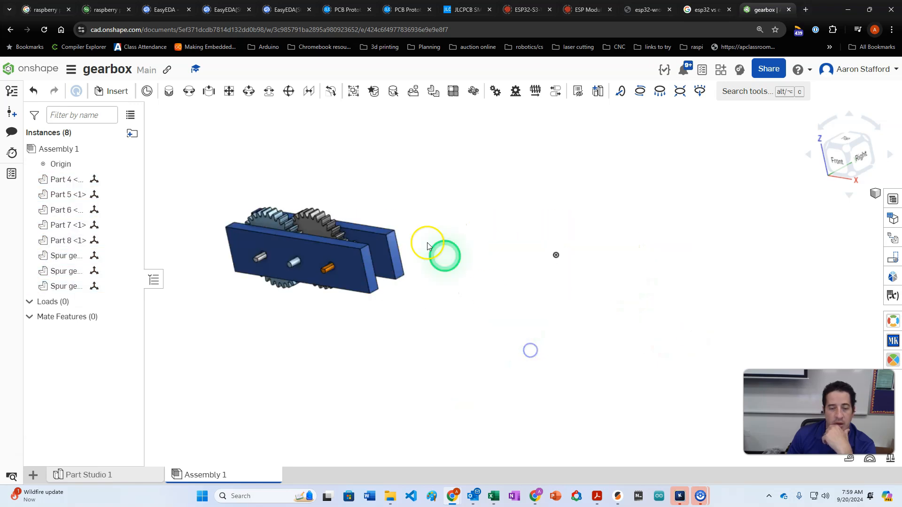
# Fasten the middle hole of the Part 5 plate to the assembly origin
pyautogui.click(169, 91)
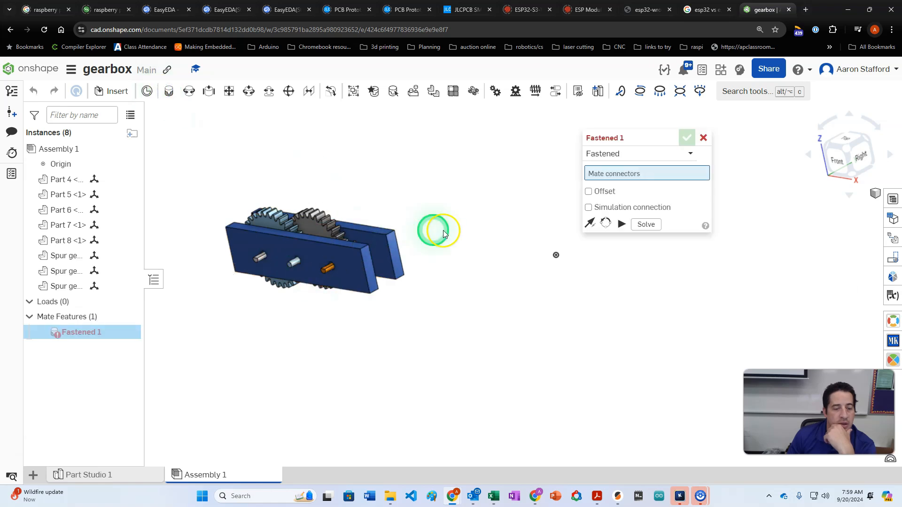
pyautogui.moveTo(433, 230); pyautogui.dragTo(405, 253, button='right')
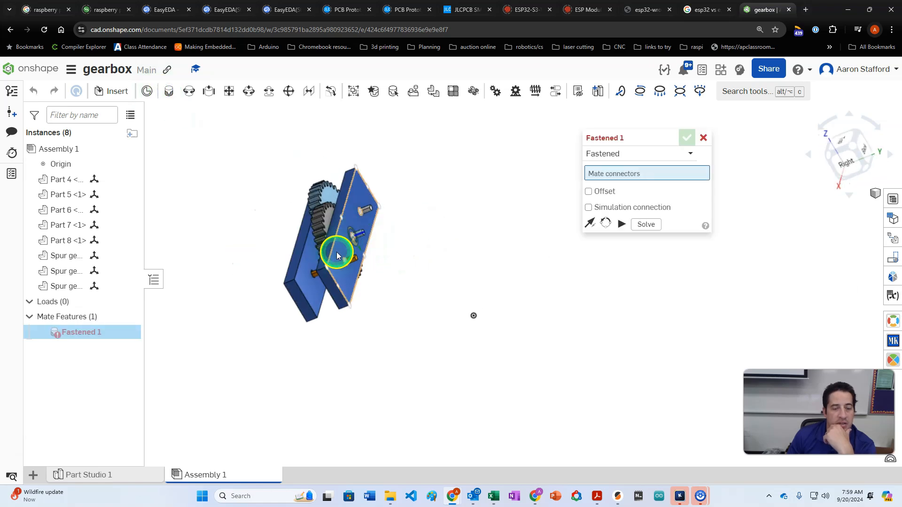
pyautogui.scroll(2, 340, 247)
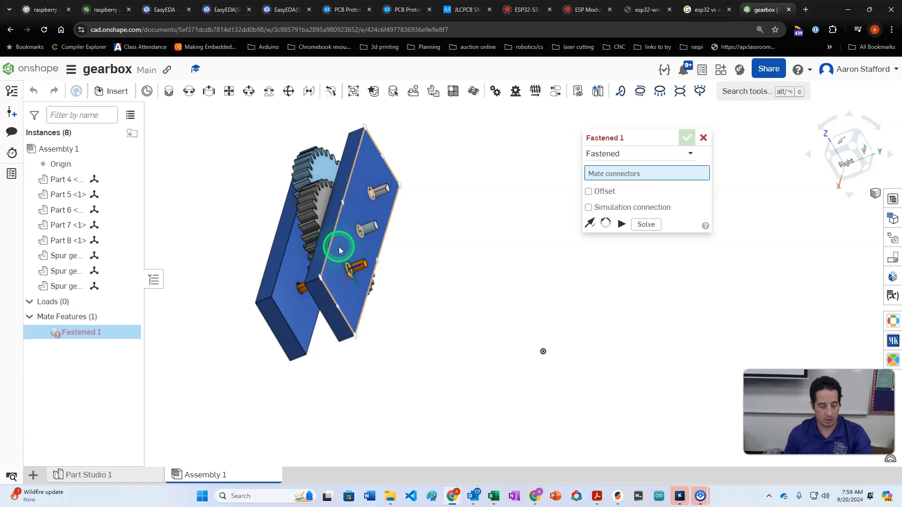
pyautogui.click(361, 236)
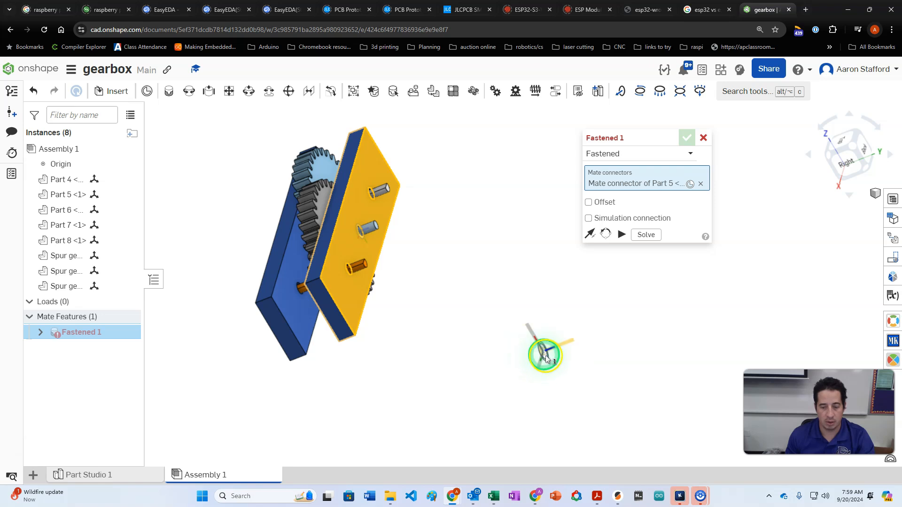
pyautogui.click(545, 358)
pyautogui.moveTo(477, 325); pyautogui.dragTo(454, 390, button='right')
pyautogui.click(702, 380)
pyautogui.moveTo(572, 342); pyautogui.dragTo(515, 347, button='right')
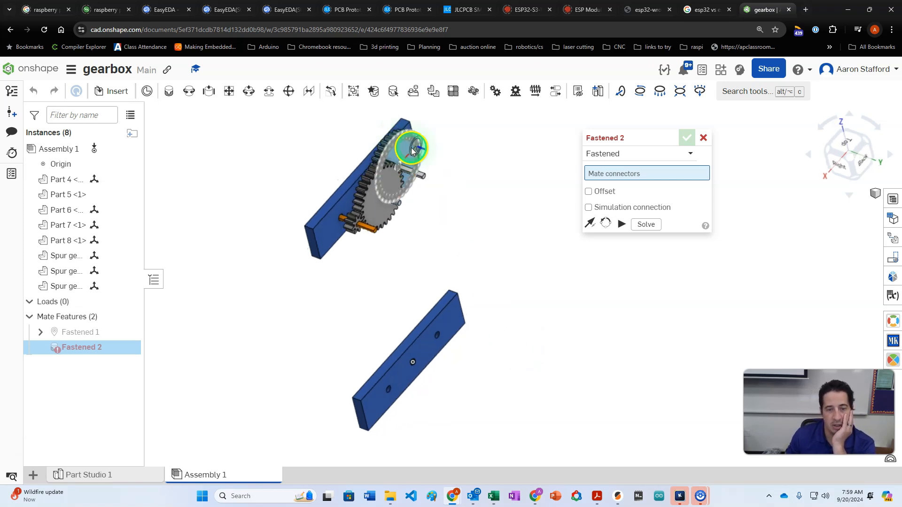
pyautogui.scroll(5, 493, 175)
pyautogui.scroll(-4, 483, 234)
pyautogui.scroll(4, 423, 188)
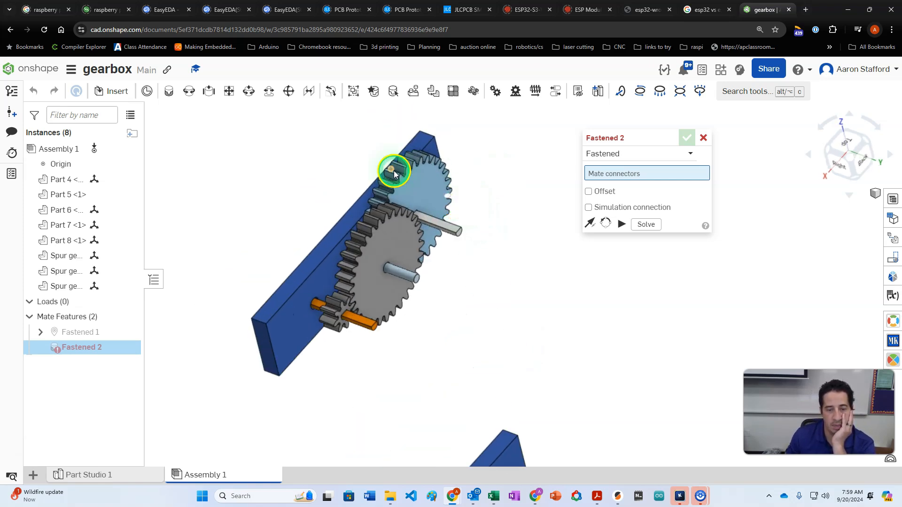
pyautogui.scroll(5, 493, 211)
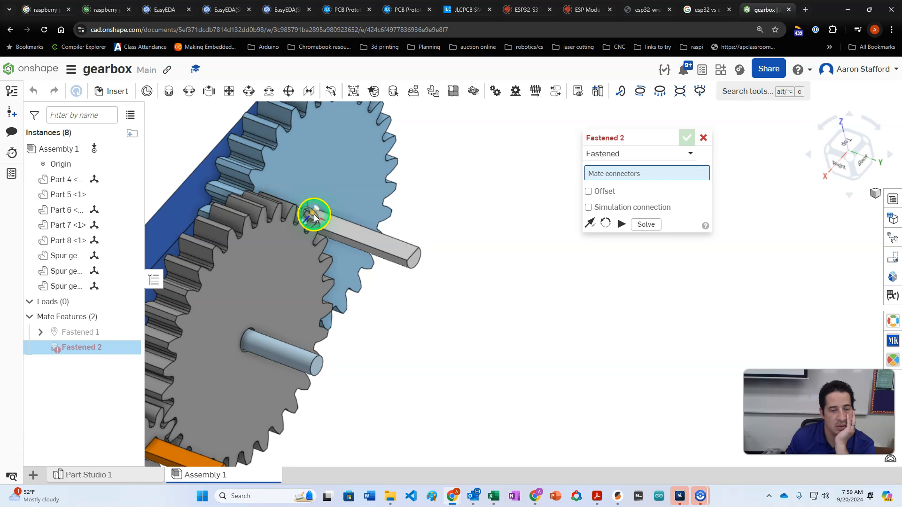
pyautogui.scroll(5, 314, 217)
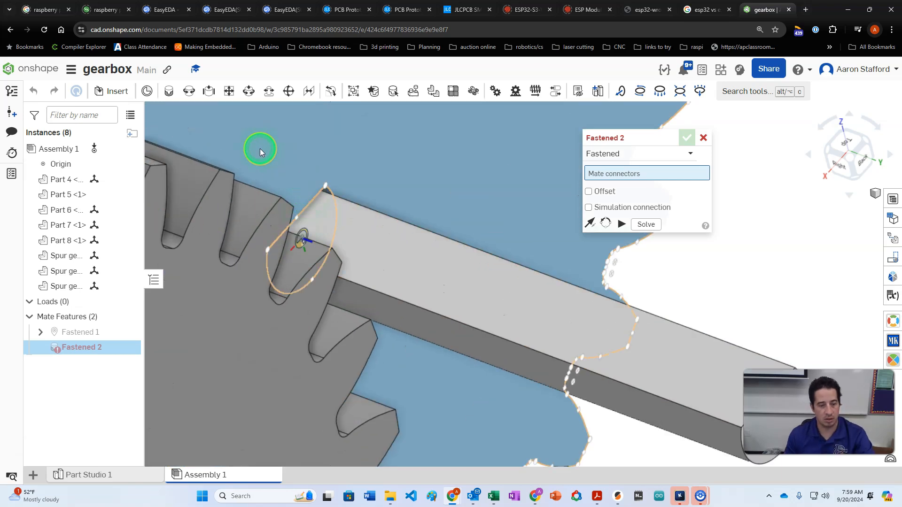
pyautogui.press('shift')
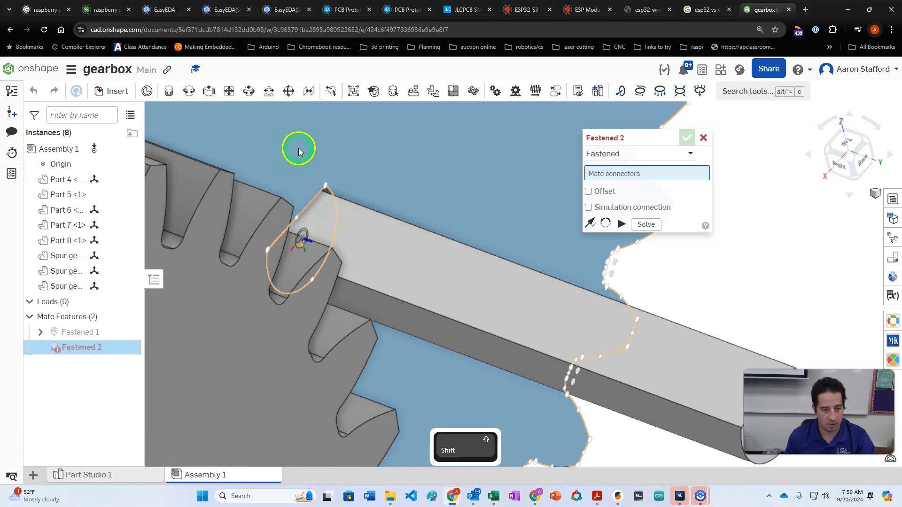
pyautogui.click(299, 216)
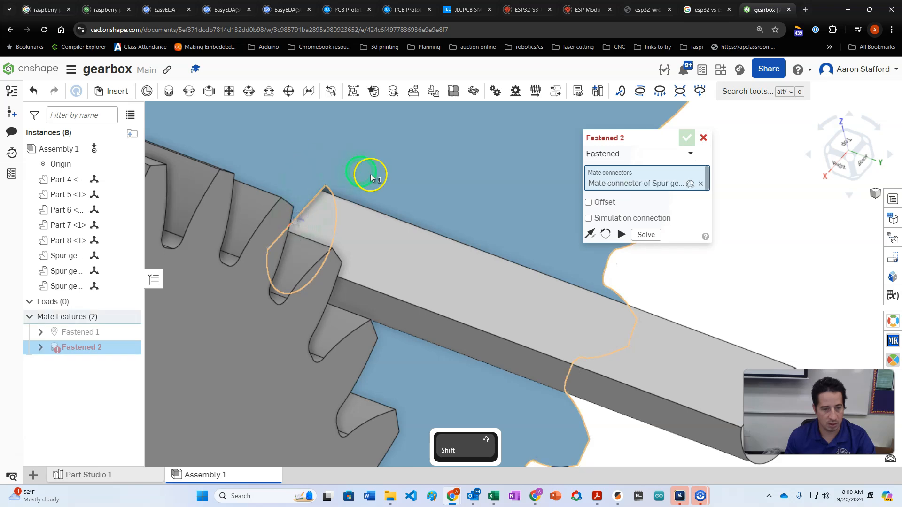
pyautogui.scroll(-4, 464, 291)
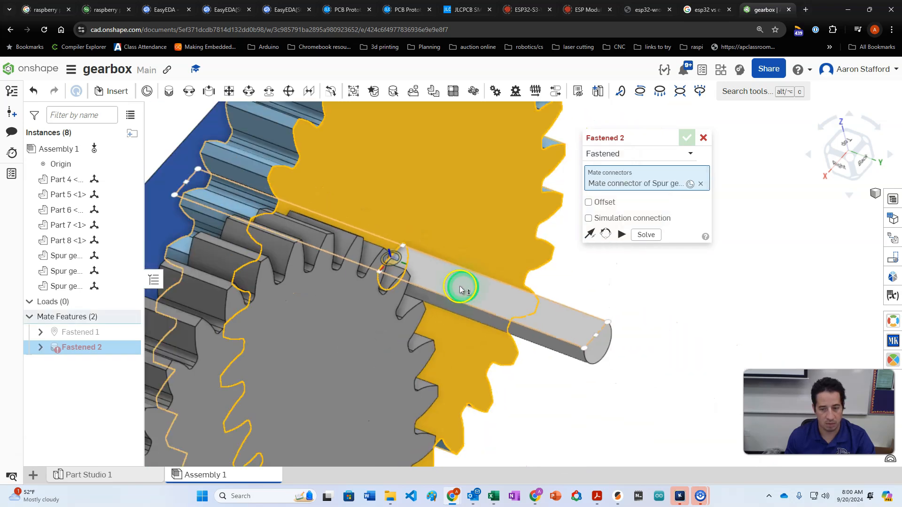
pyautogui.press('shift')
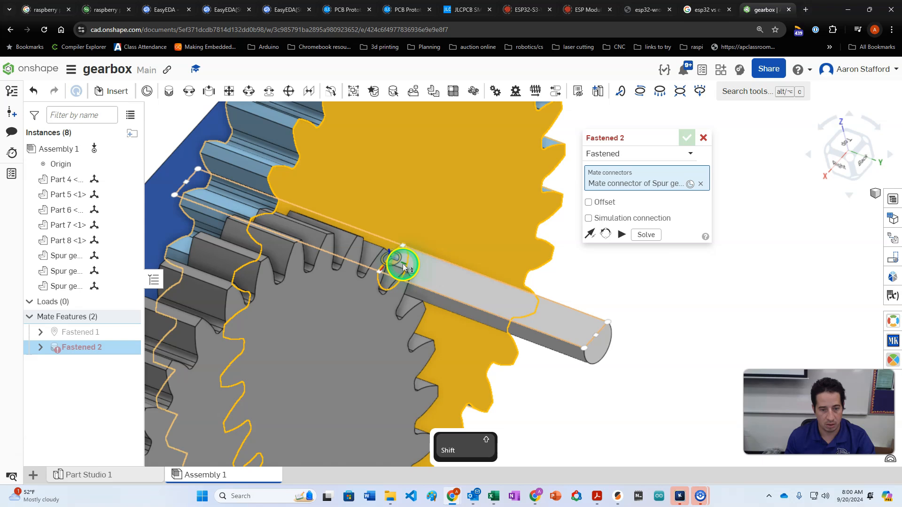
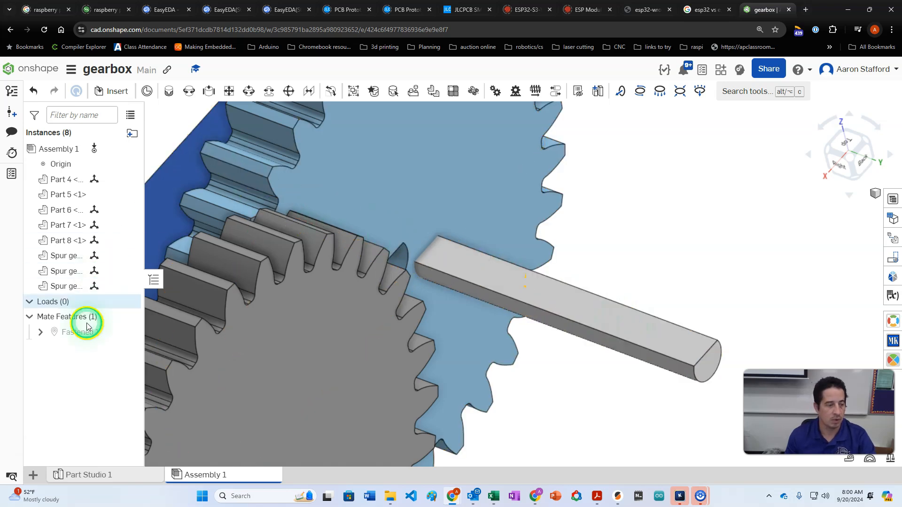
# Apply a Fastened mate between the centre of the 32-tooth gear's D-shaped bore and the middle of the flat-sided Part 6 shaft
pyautogui.click(169, 90)
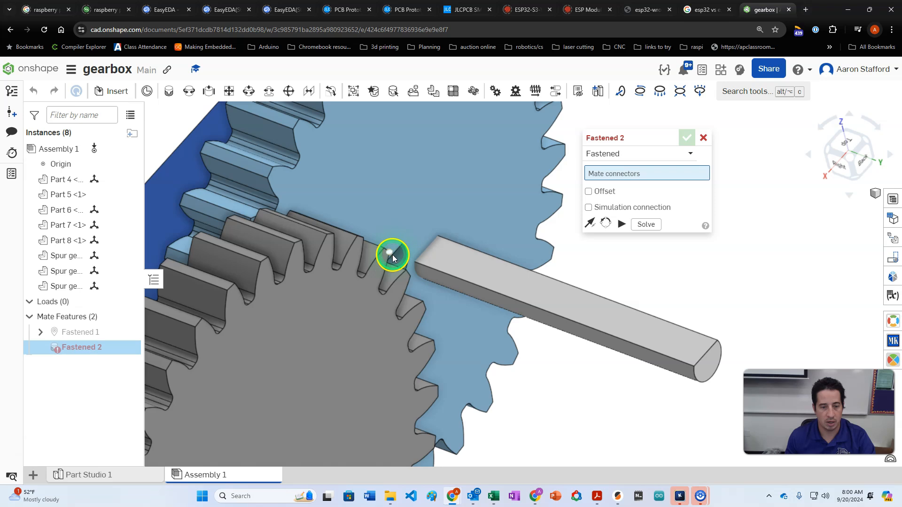
pyautogui.scroll(3, 393, 254)
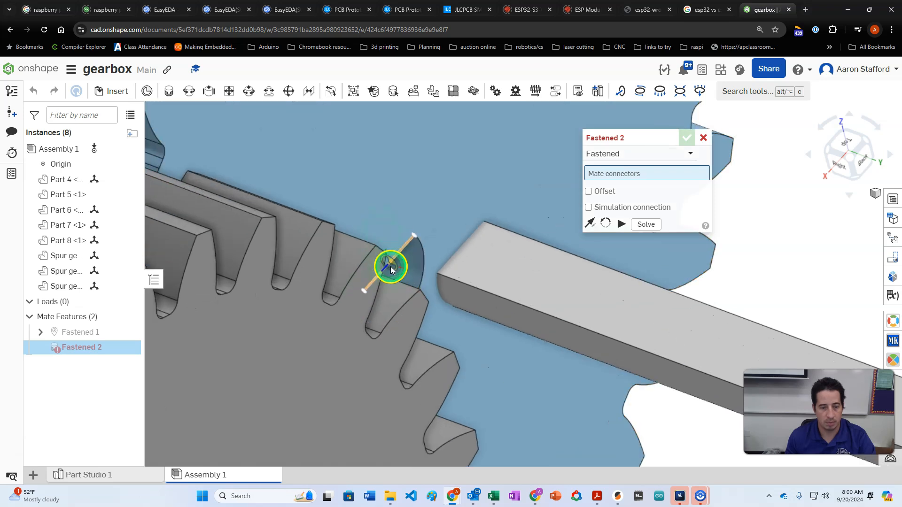
pyautogui.press('shift')
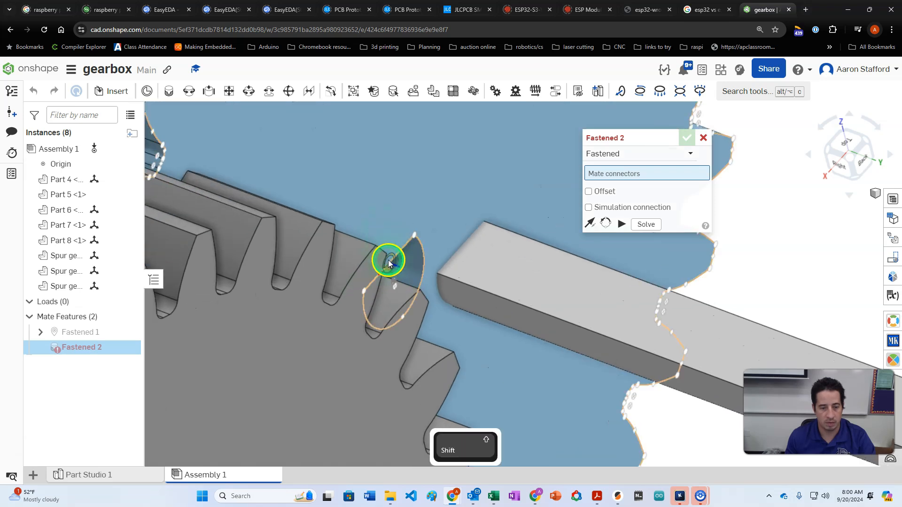
pyautogui.click(367, 201)
pyautogui.scroll(-3, 375, 207)
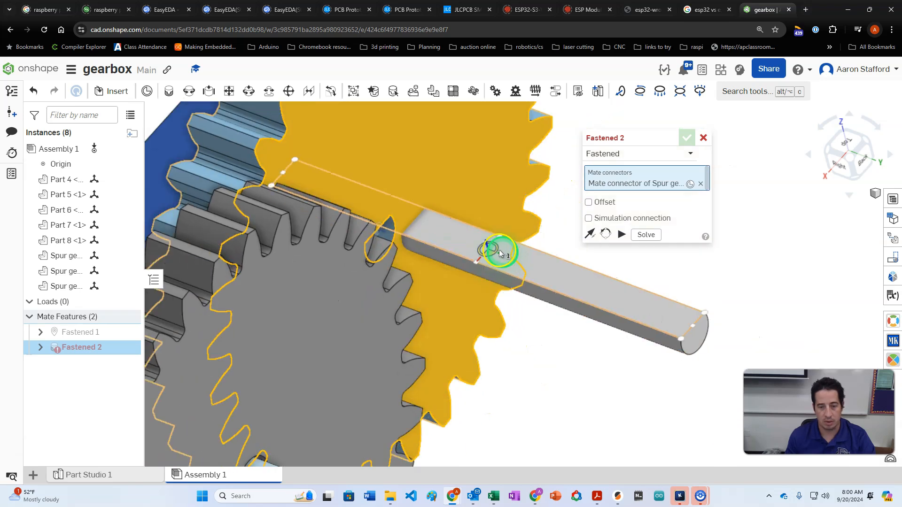
pyautogui.click(500, 277)
pyautogui.moveTo(454, 315); pyautogui.dragTo(422, 325, button='right')
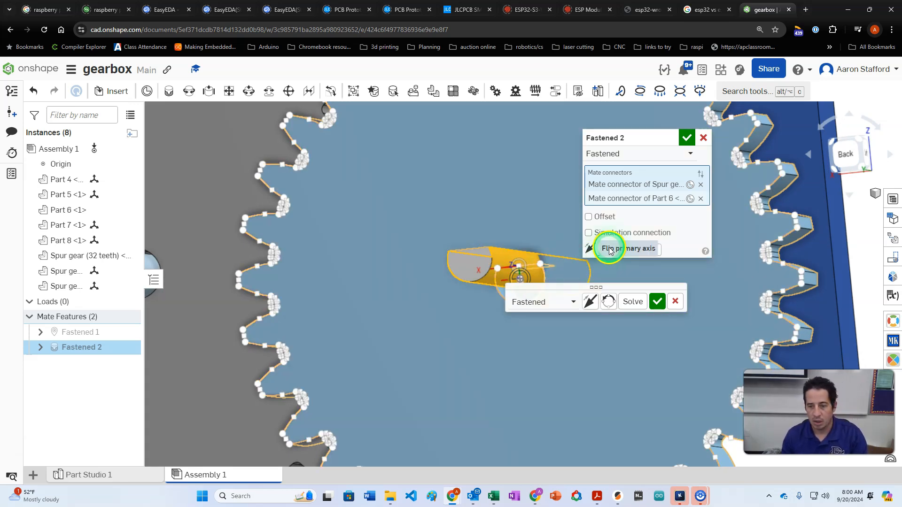
pyautogui.moveTo(503, 264); pyautogui.dragTo(511, 248, button='right')
pyautogui.moveTo(519, 263); pyautogui.dragTo(529, 260, button='right')
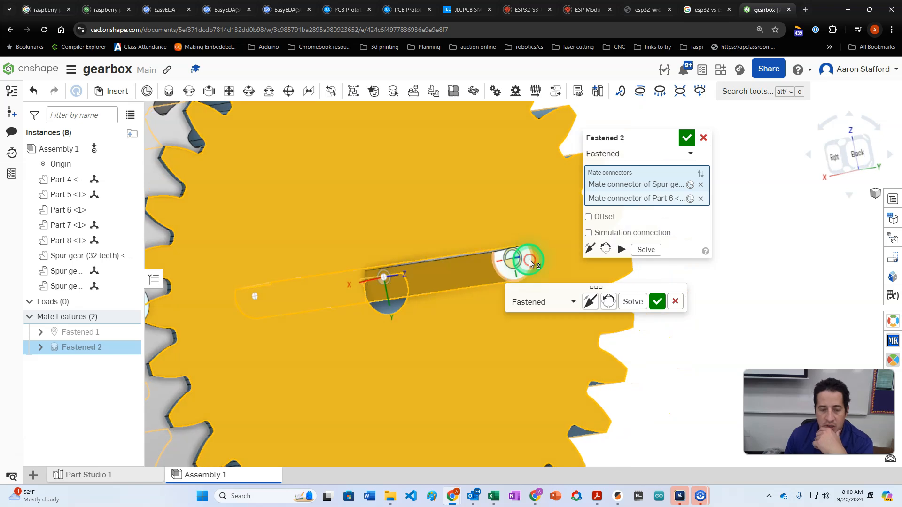
# Enable the offset on the gear-to-shaft mate and set its Y distance to -1 mm
pyautogui.click(589, 218)
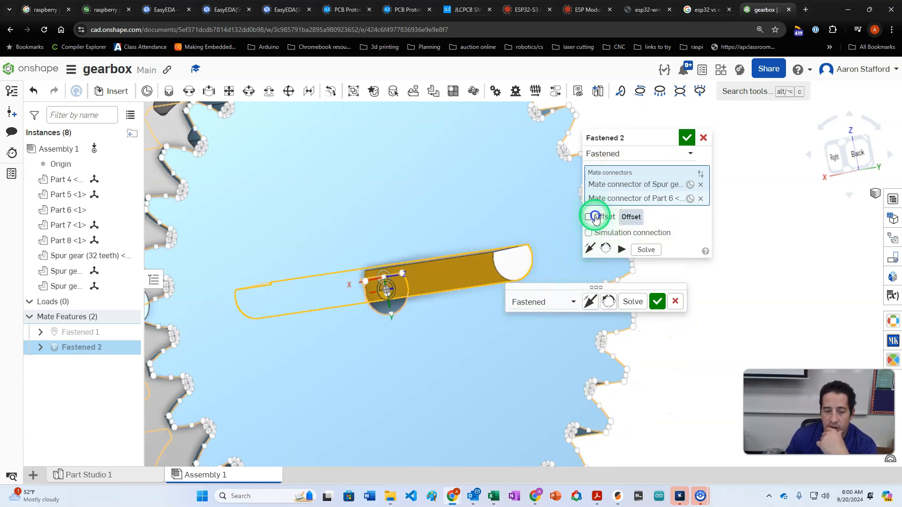
pyautogui.click(403, 327)
pyautogui.click(645, 236)
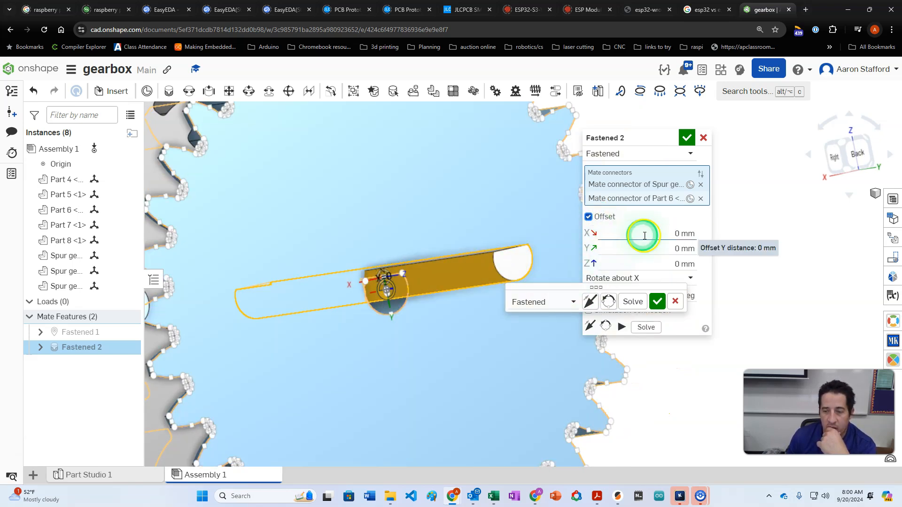
pyautogui.write('1')
pyautogui.press('Return')
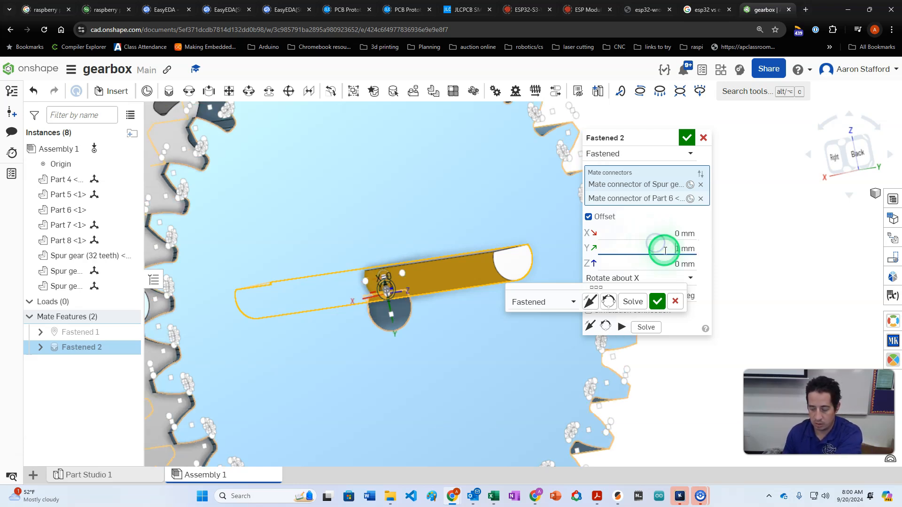
pyautogui.write('-')
pyautogui.press('Return')
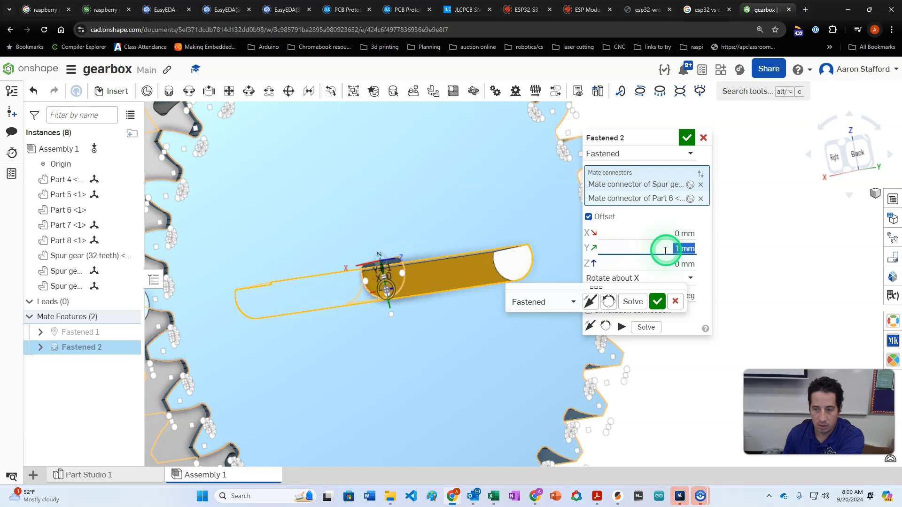
# Refine the mate's Y offset to -0.7 mm so the shaft fits the bore, and accept the mate
pyautogui.press('KP_Subtract')
pyautogui.write('7')
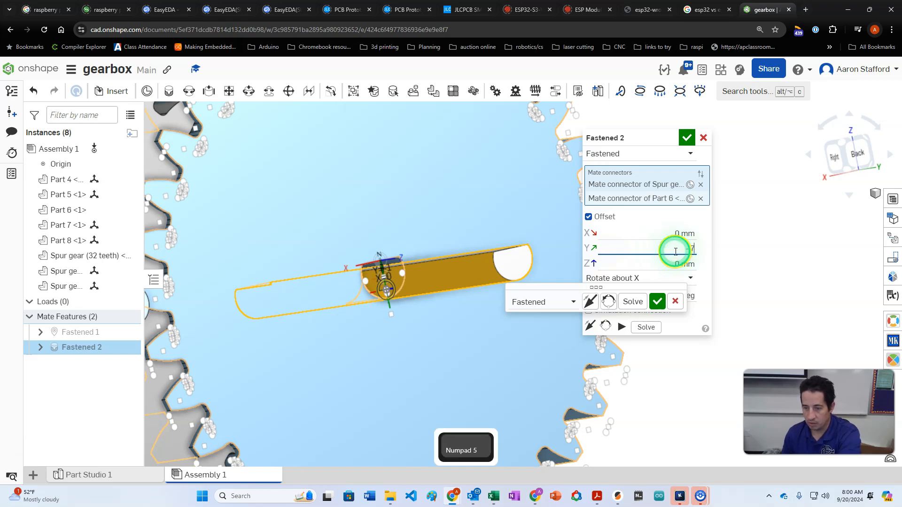
pyautogui.write('5')
pyautogui.press('Return')
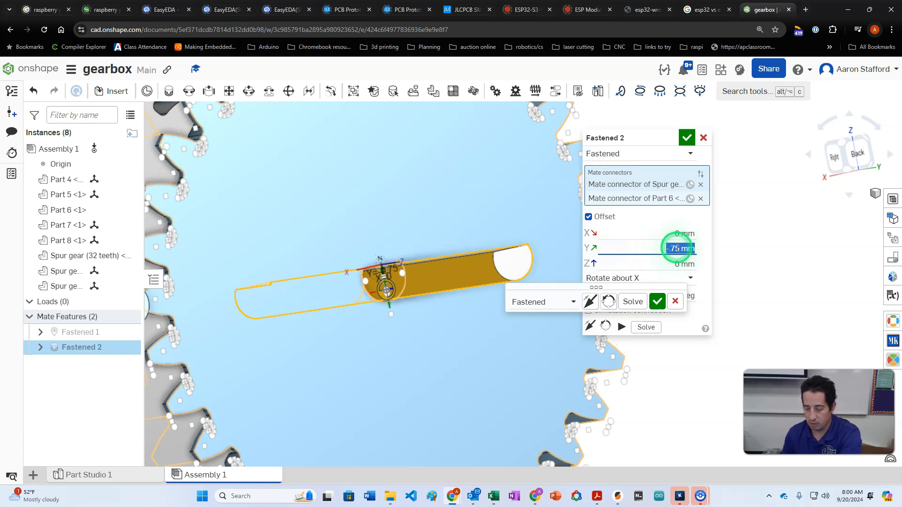
pyautogui.write('-')
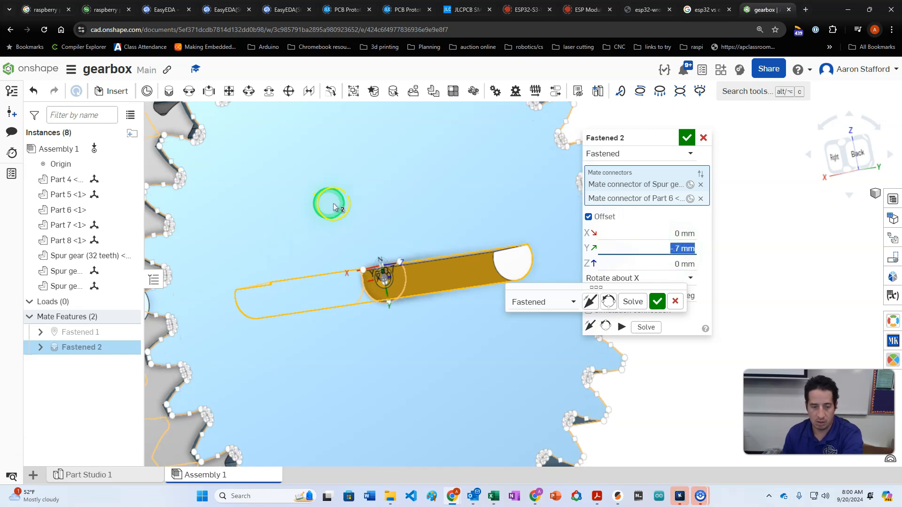
pyautogui.moveTo(372, 224); pyautogui.dragTo(398, 272, button='right')
pyautogui.scroll(-5, 399, 268)
pyautogui.click(398, 243)
pyautogui.click(704, 137)
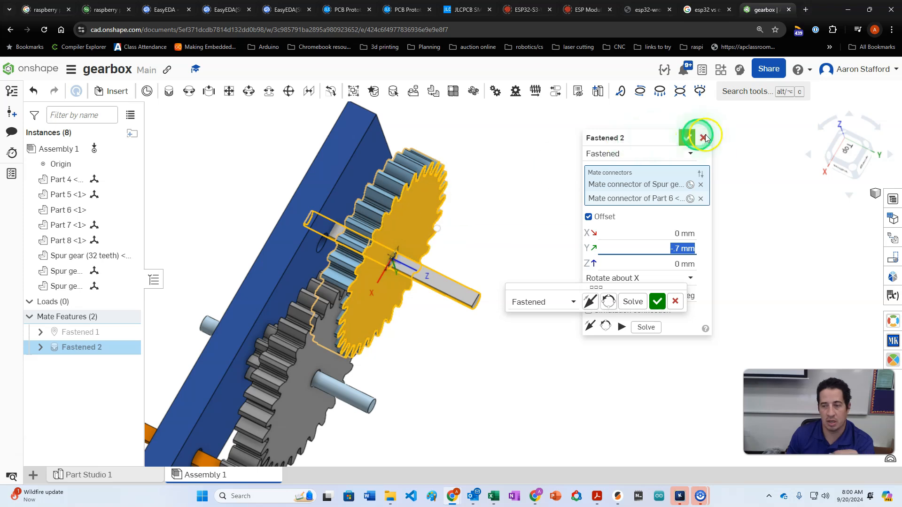
# Move the fastened 32-tooth gear and shaft away from the plate, and pull the orange Part 8 shaft out of its small gear
pyautogui.scroll(-3, 473, 234)
pyautogui.moveTo(447, 241); pyautogui.dragTo(658, 236)
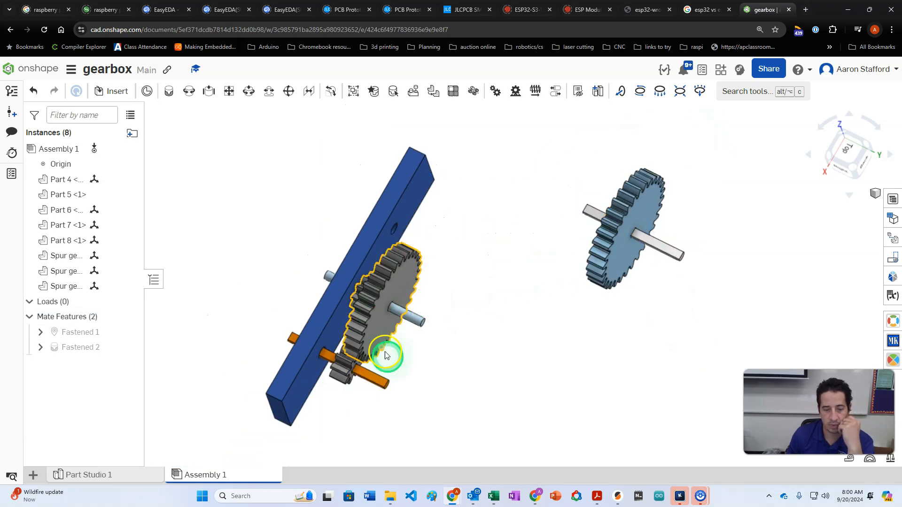
pyautogui.moveTo(385, 356); pyautogui.dragTo(423, 325, button='right')
pyautogui.moveTo(365, 334); pyautogui.dragTo(380, 385)
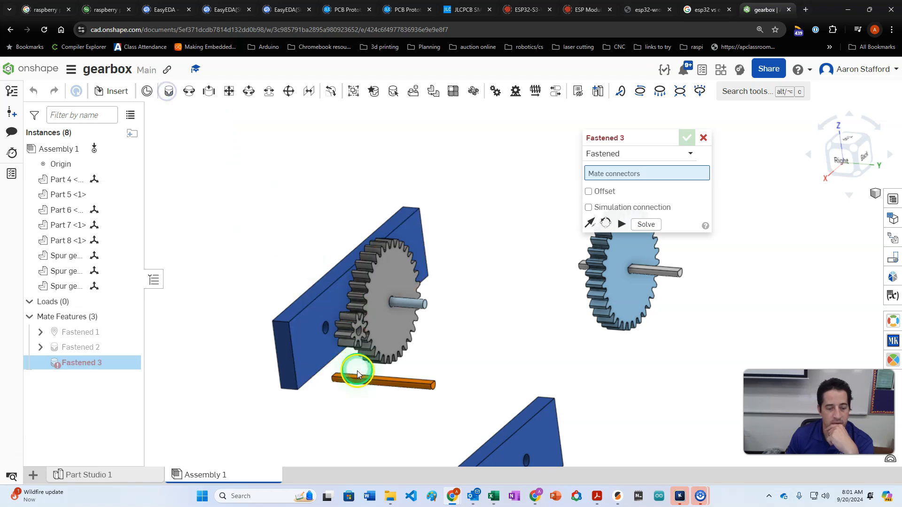
# Apply a Fastened mate between the middle of the orange Part 8 shaft and the D-shaped bore of the single 8-tooth gear
pyautogui.scroll(2, 376, 380)
pyautogui.scroll(4, 404, 387)
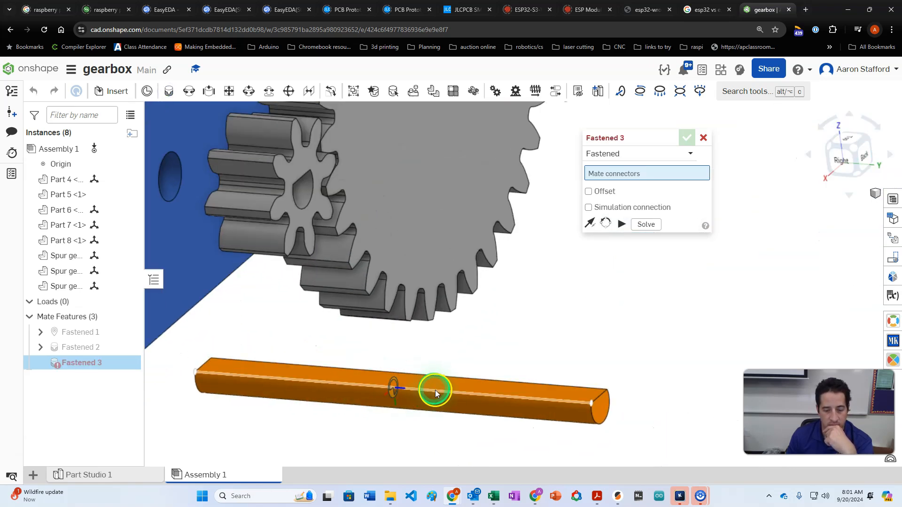
pyautogui.click(483, 405)
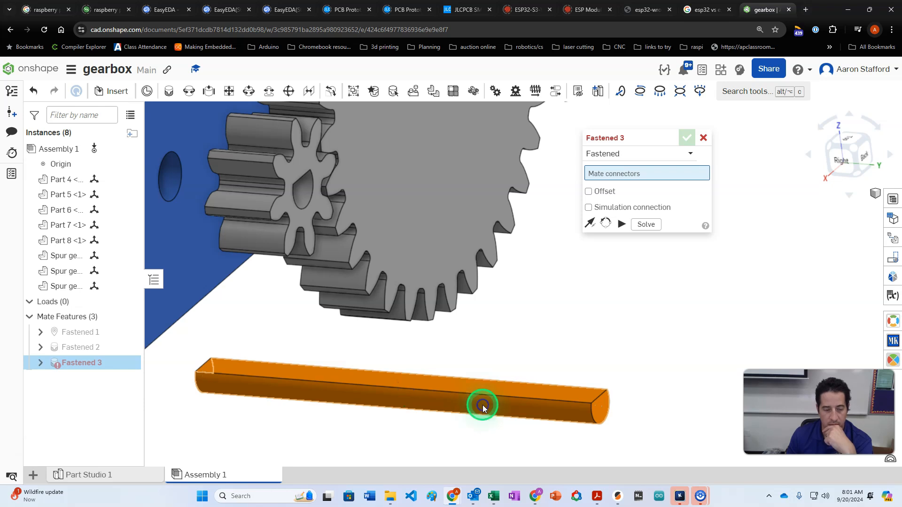
pyautogui.moveTo(498, 328); pyautogui.dragTo(473, 351, button='right')
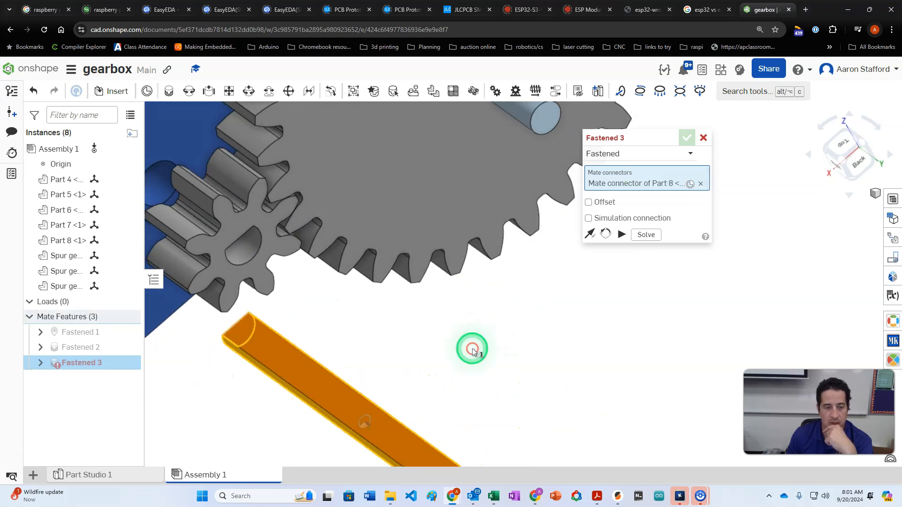
pyautogui.scroll(-3, 474, 351)
pyautogui.scroll(3, 351, 308)
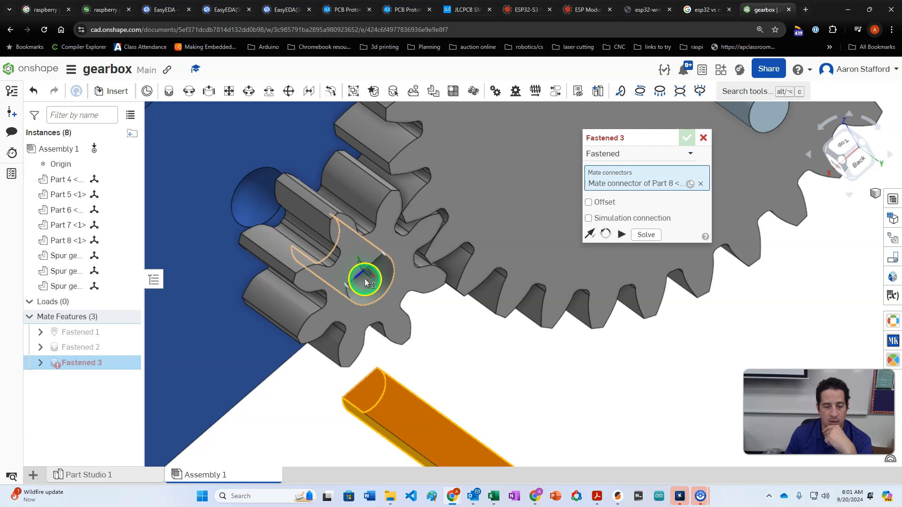
pyautogui.scroll(2, 372, 281)
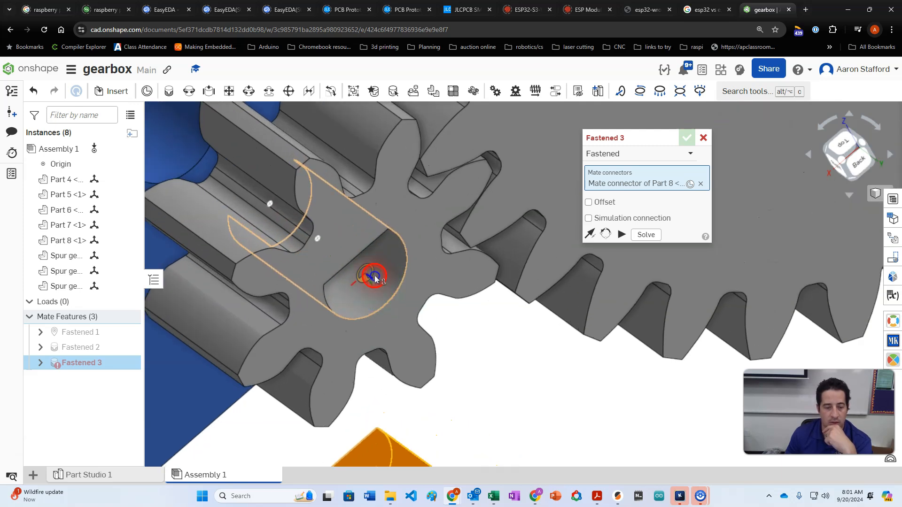
pyautogui.click(375, 278)
pyautogui.scroll(-5, 373, 320)
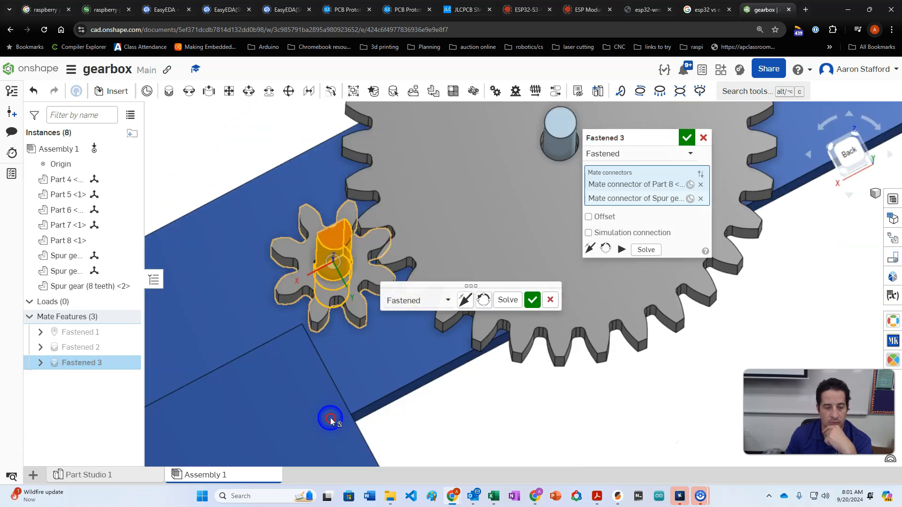
# Offset the orange shaft's mate by -5 mm in Z and accept it
pyautogui.moveTo(331, 419); pyautogui.dragTo(409, 414, button='right')
pyautogui.scroll(5, 423, 404)
pyautogui.click(588, 218)
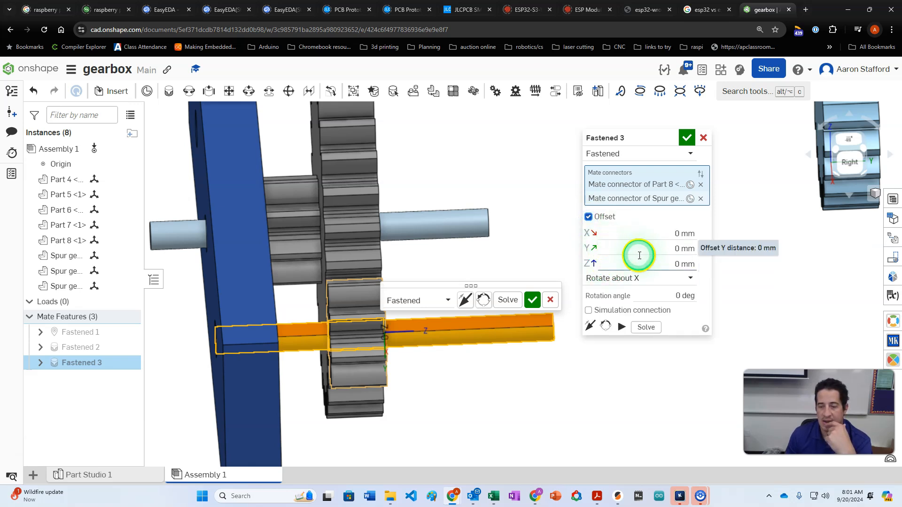
pyautogui.click(670, 265)
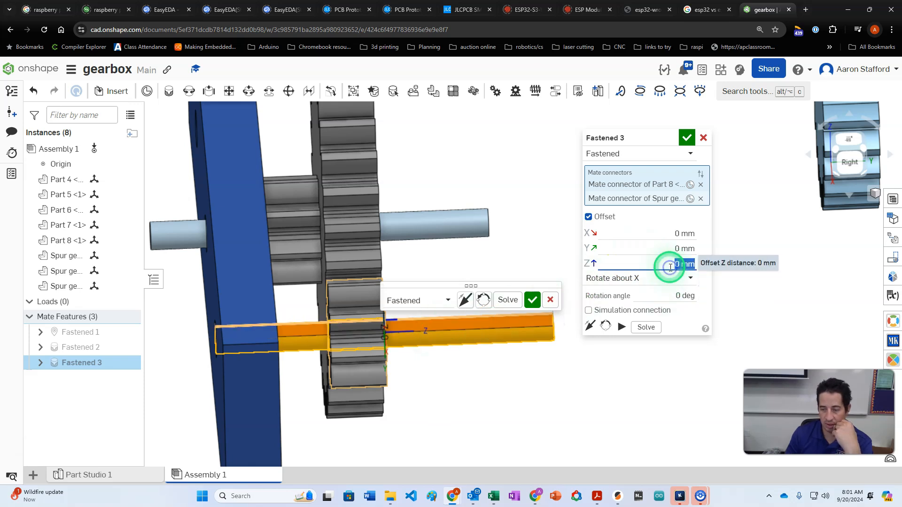
pyautogui.write('5')
pyautogui.press('Return')
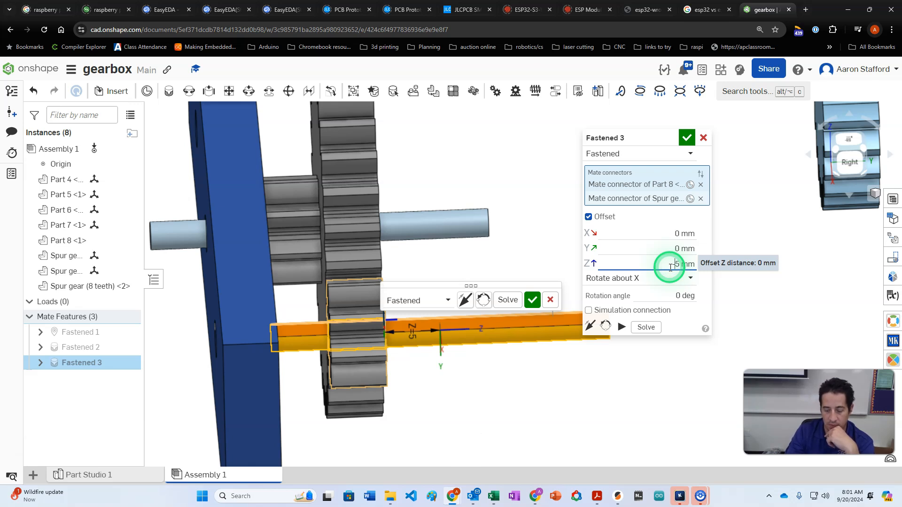
pyautogui.press('Return')
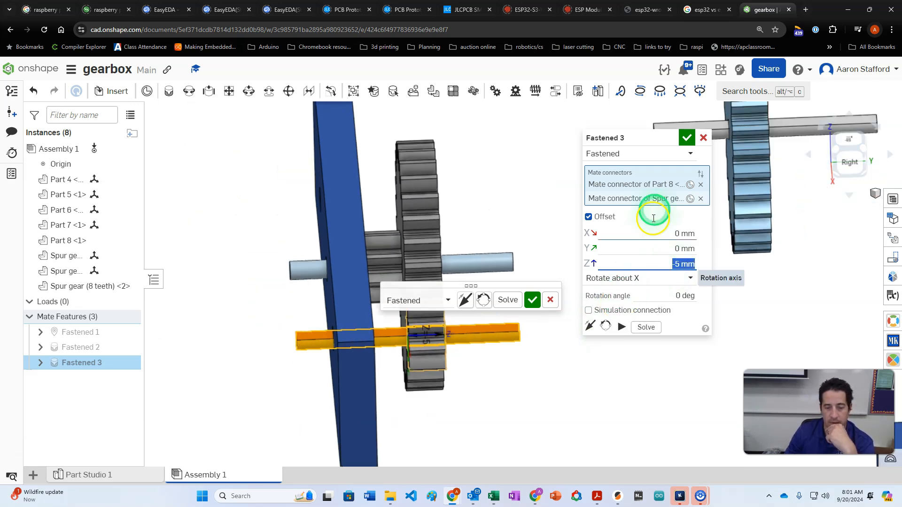
pyautogui.click(686, 137)
# Move the orange shaft and its 8-tooth gear clear of the support plate
pyautogui.scroll(-3, 525, 409)
pyautogui.moveTo(501, 374); pyautogui.dragTo(739, 322)
pyautogui.moveTo(597, 398)
pyautogui.mouseDown(button='right')
pyautogui.moveTo(538, 401)
pyautogui.moveTo(564, 417)
pyautogui.mouseUp(button='right')
# Pull the round Part 7 shaft out of the compound gear to expose the gear's bore
pyautogui.click(520, 342)
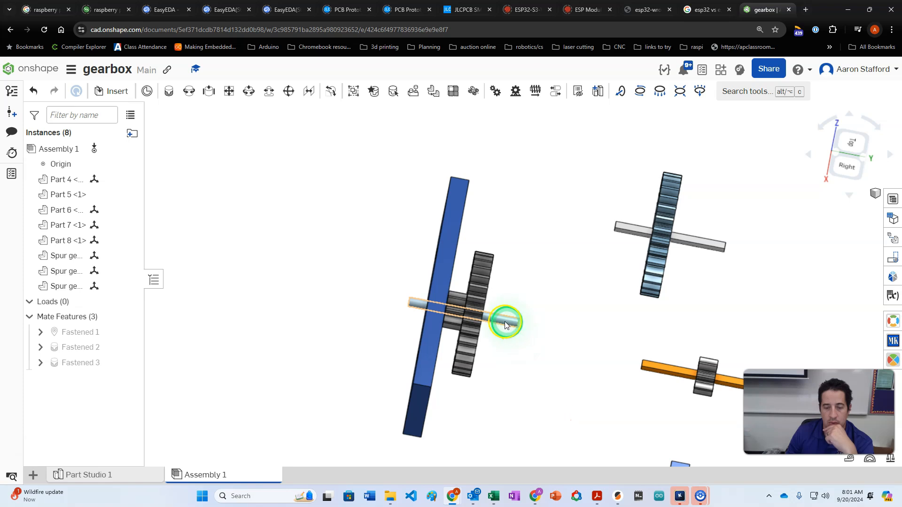
pyautogui.scroll(3, 504, 302)
pyautogui.moveTo(504, 297); pyautogui.dragTo(471, 326, button='right')
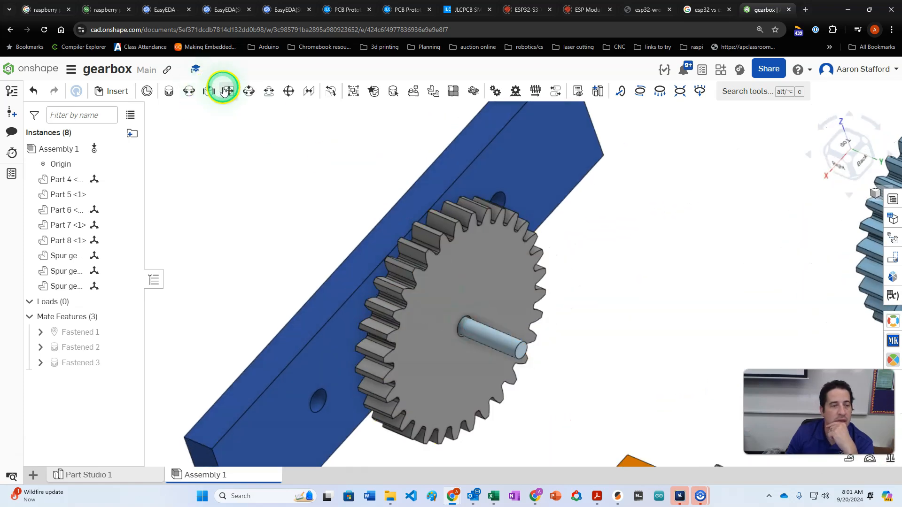
pyautogui.click(189, 91)
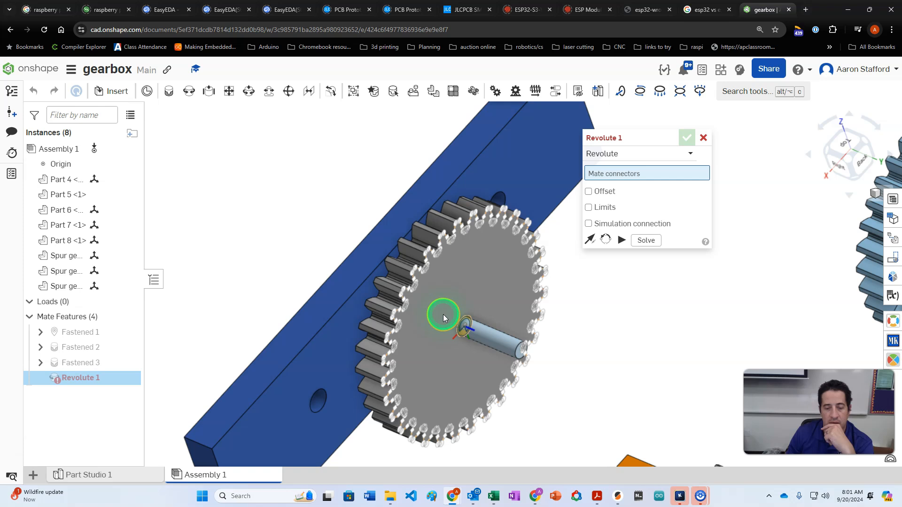
pyautogui.press('Escape')
pyautogui.moveTo(458, 327); pyautogui.dragTo(664, 296)
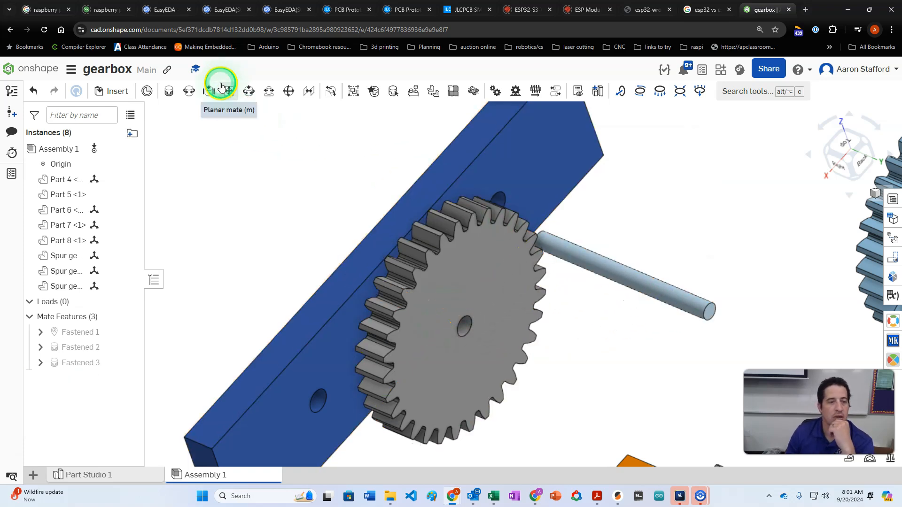
# Apply a Revolute mate between the middle of the round Part 7 shaft and the compound gear's bore
pyautogui.click(188, 90)
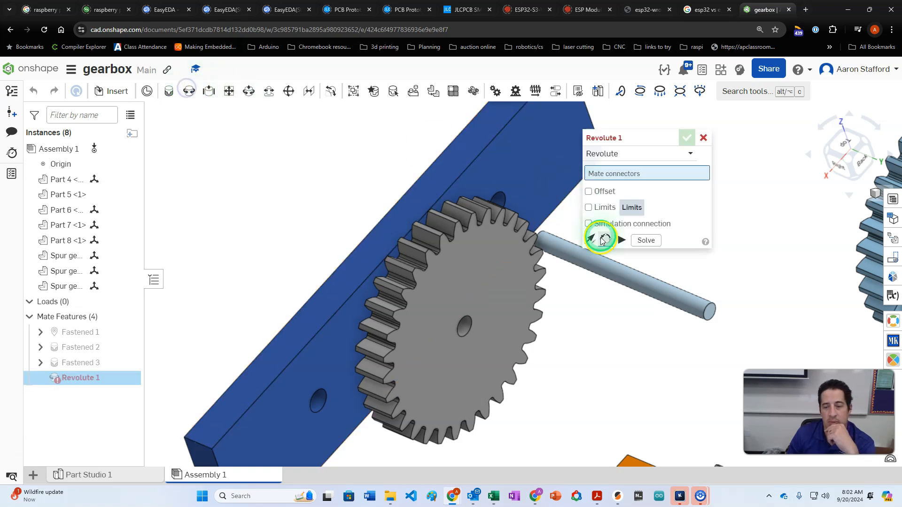
pyautogui.click(625, 277)
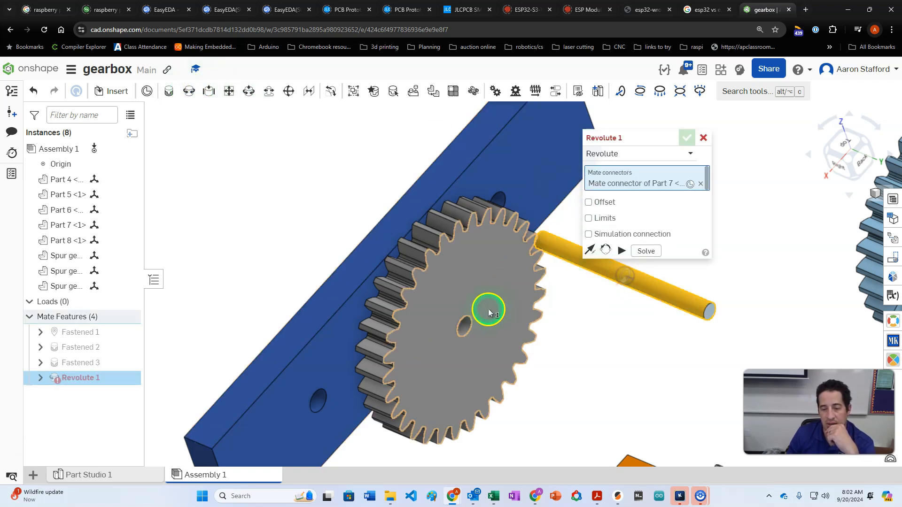
pyautogui.click(478, 324)
# Offset the shaft's Revolute mate by -5 mm in Z
pyautogui.moveTo(450, 358); pyautogui.dragTo(484, 401, button='right')
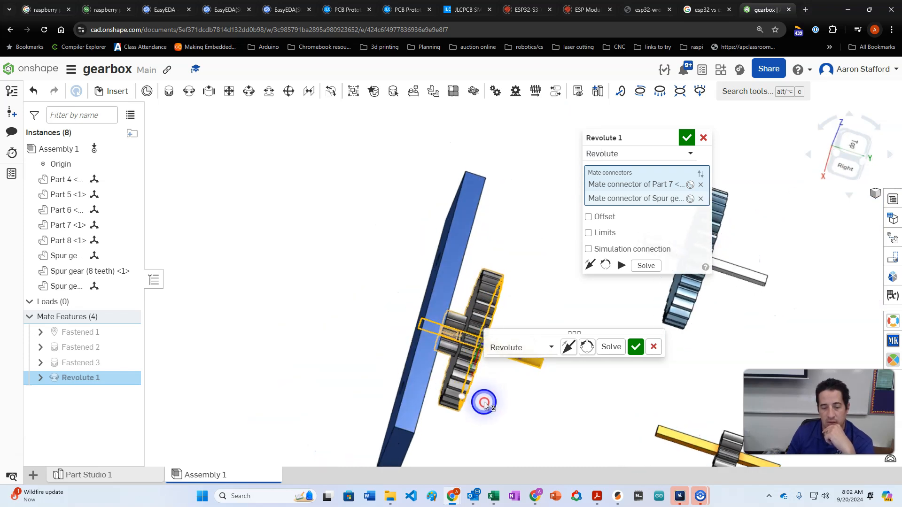
pyautogui.click(601, 217)
pyautogui.click(680, 235)
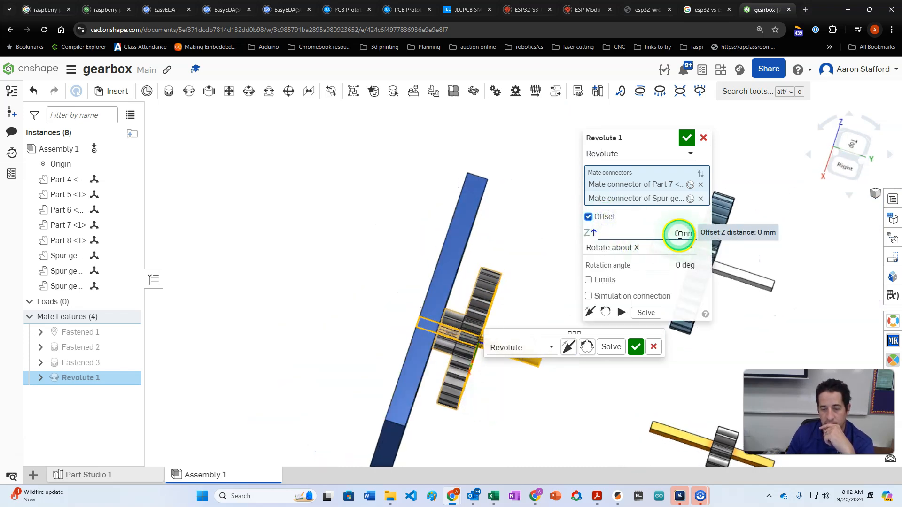
pyautogui.write('5')
pyautogui.press('Return')
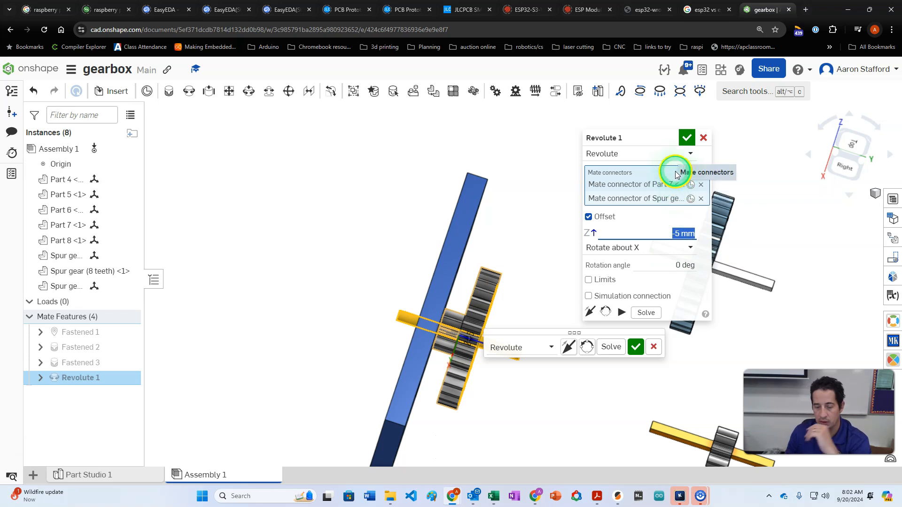
# Accept the offset Revolute mate and move the compound gear with its round shaft clear of the support plate
pyautogui.click(687, 139)
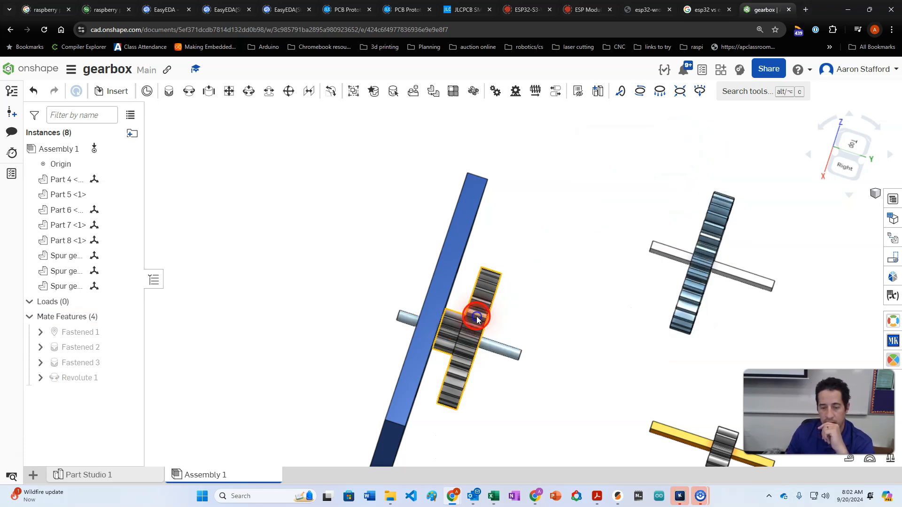
pyautogui.moveTo(471, 331); pyautogui.dragTo(594, 188)
pyautogui.scroll(-5, 513, 323)
pyautogui.scroll(4, 549, 368)
pyautogui.scroll(-5, 549, 368)
pyautogui.moveTo(516, 359); pyautogui.dragTo(535, 341, button='right')
# Apply a Revolute mate between the end of the large blue gear's Part 6 shaft and an end hole of the Part 5 support plate
pyautogui.click(186, 93)
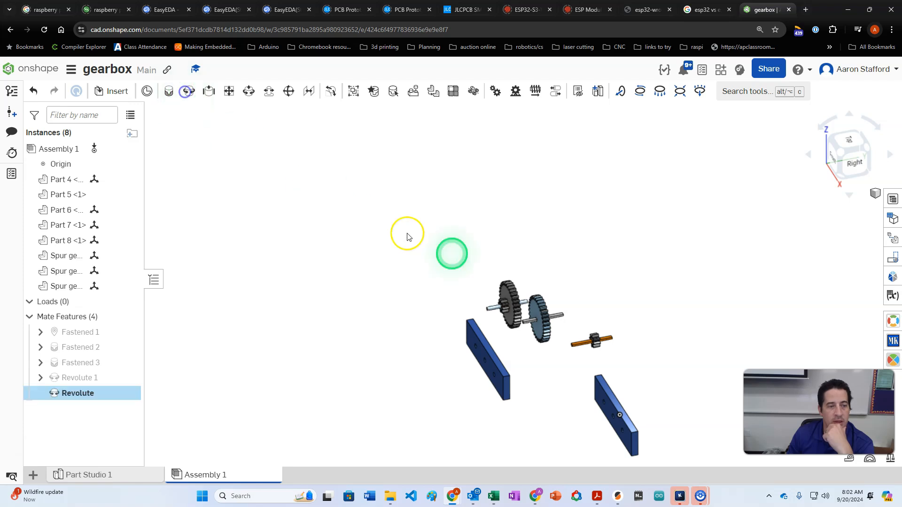
pyautogui.scroll(2, 589, 325)
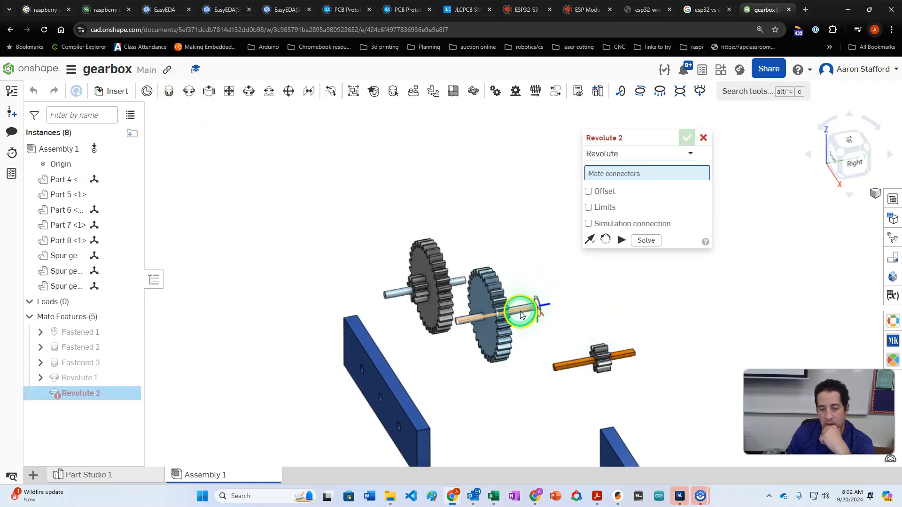
pyautogui.scroll(3, 520, 311)
pyautogui.moveTo(580, 299); pyautogui.dragTo(525, 306, button='right')
pyautogui.scroll(3, 649, 306)
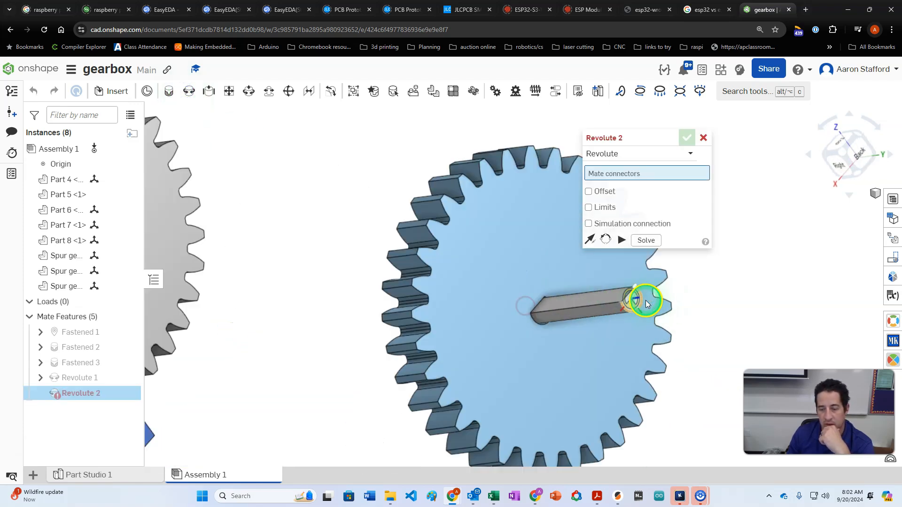
pyautogui.scroll(1, 646, 301)
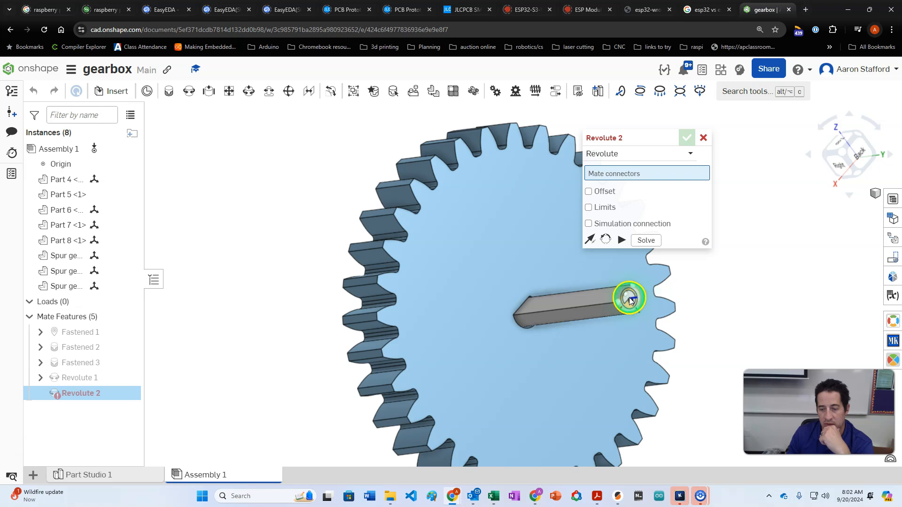
pyautogui.click(629, 301)
pyautogui.scroll(-10, 630, 301)
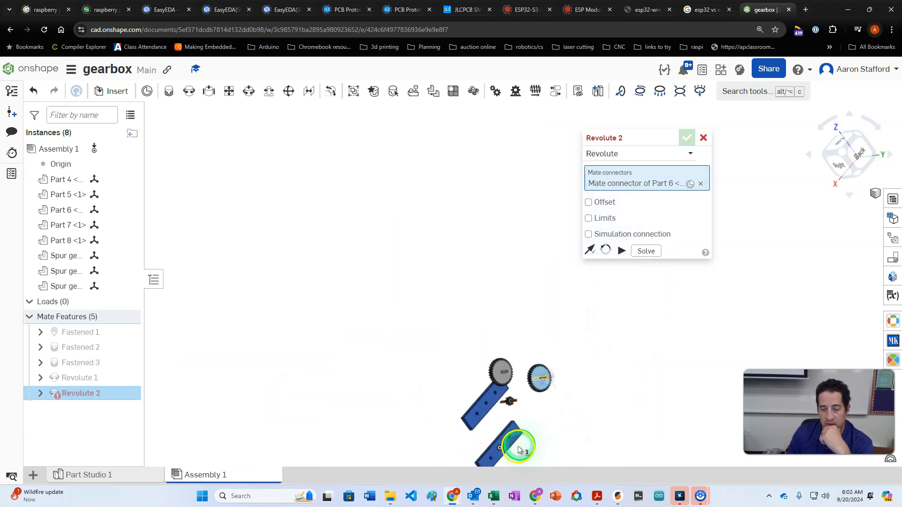
pyautogui.scroll(10, 512, 447)
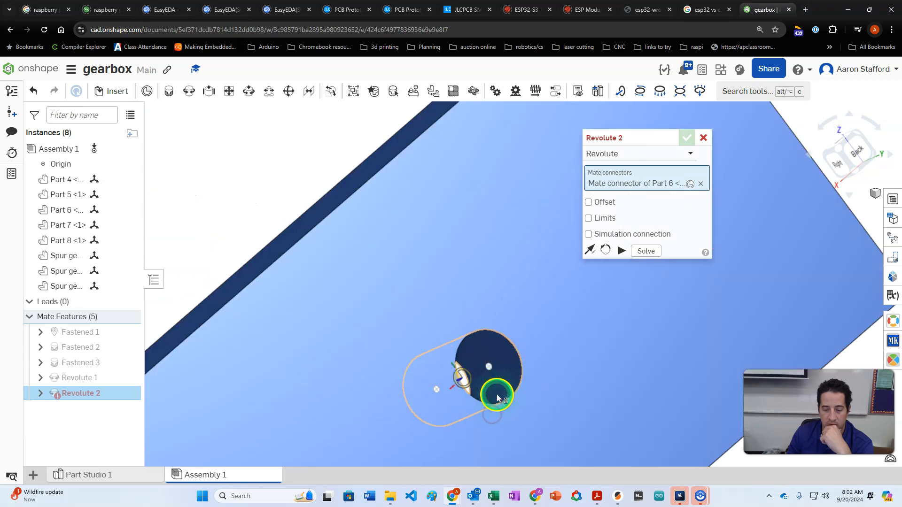
pyautogui.click(497, 399)
pyautogui.scroll(-6, 489, 350)
# Offset the Part 6 shaft's Revolute mate by 5 mm in Z and turn the large blue gear to test its rotation
pyautogui.moveTo(490, 352); pyautogui.dragTo(582, 342, button='right')
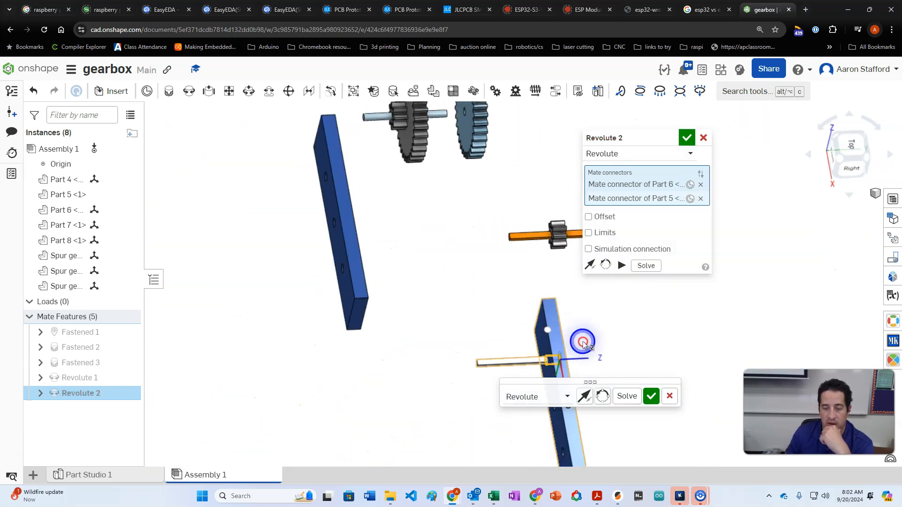
pyautogui.click(604, 225)
pyautogui.click(677, 235)
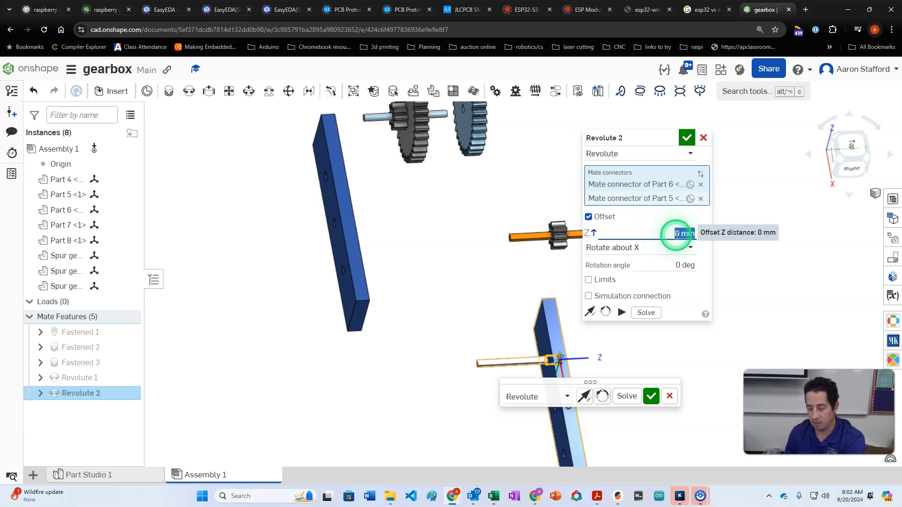
pyautogui.write('5')
pyautogui.press('Return')
pyautogui.click(687, 138)
pyautogui.moveTo(638, 305); pyautogui.dragTo(552, 342, button='right')
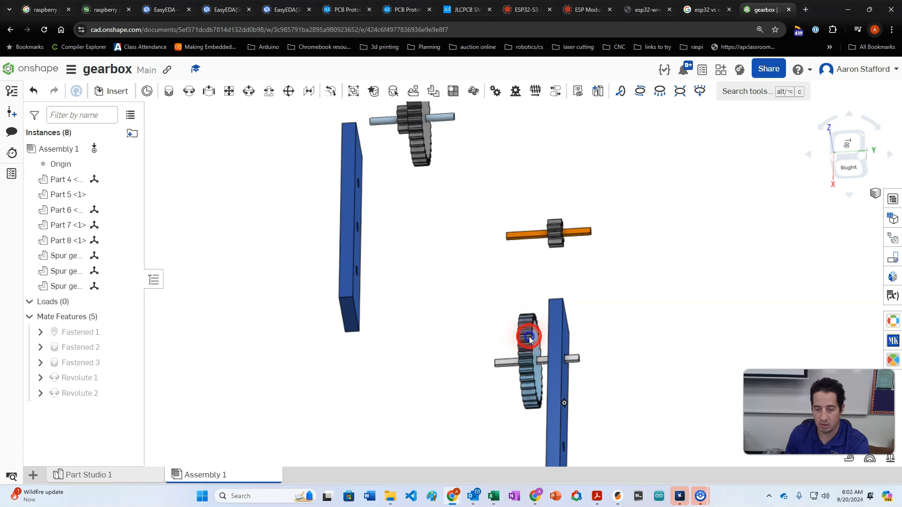
pyautogui.moveTo(535, 341); pyautogui.dragTo(540, 295)
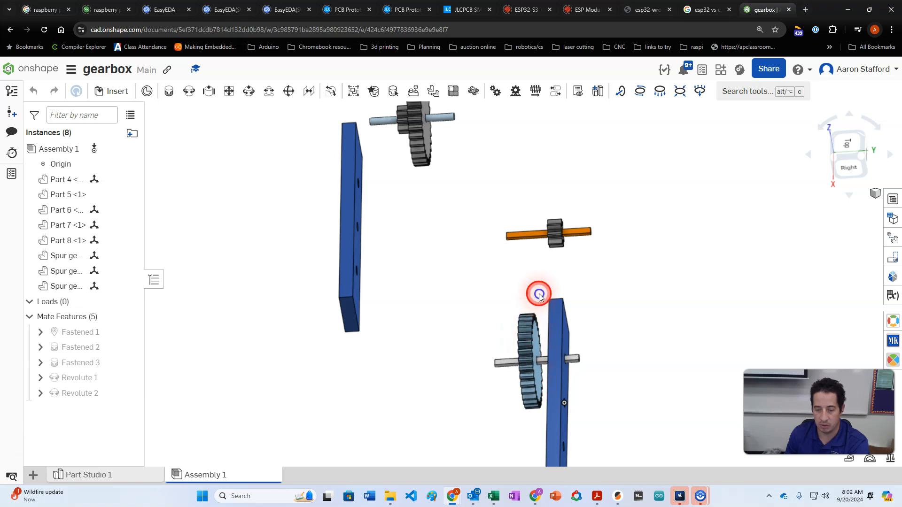
pyautogui.moveTo(585, 267); pyautogui.dragTo(441, 139)
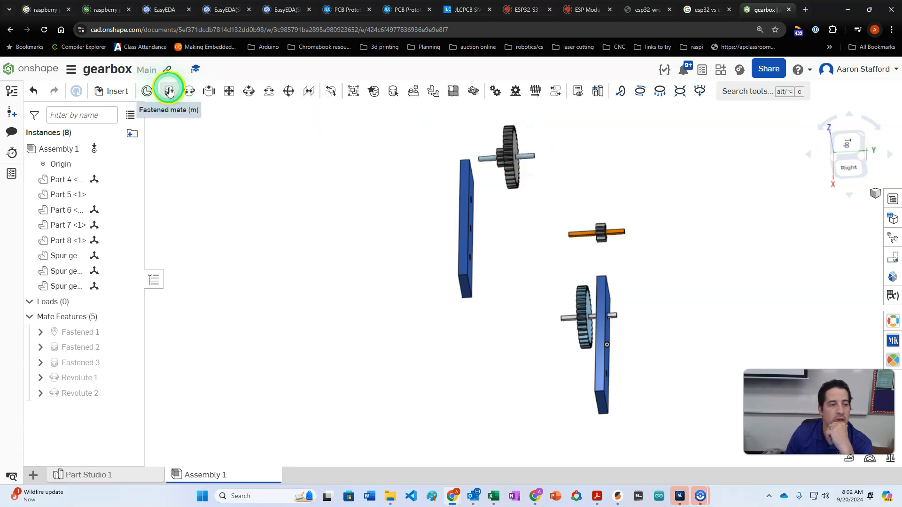
# Apply a Revolute mate between the end of the compound gear's Part 7 shaft and the middle hole of the Part 5 plate
pyautogui.click(189, 90)
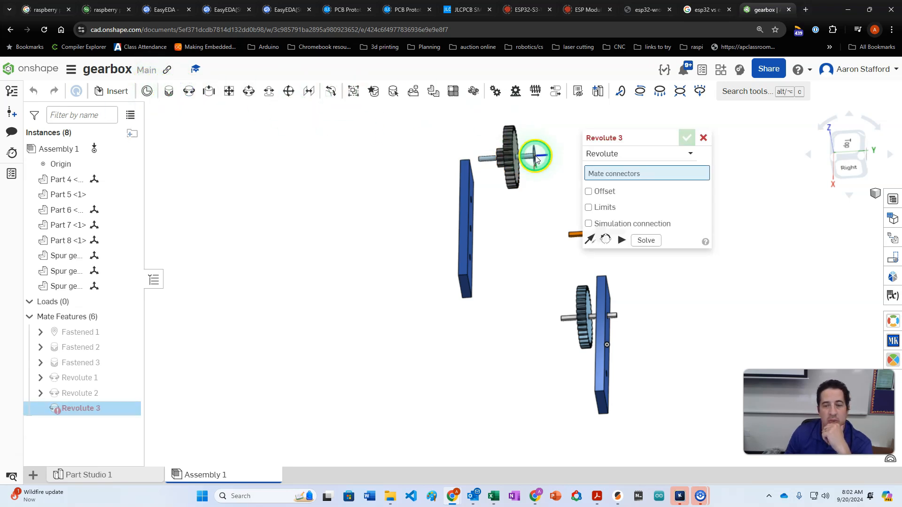
pyautogui.click(535, 156)
pyautogui.moveTo(661, 337); pyautogui.dragTo(578, 335, button='right')
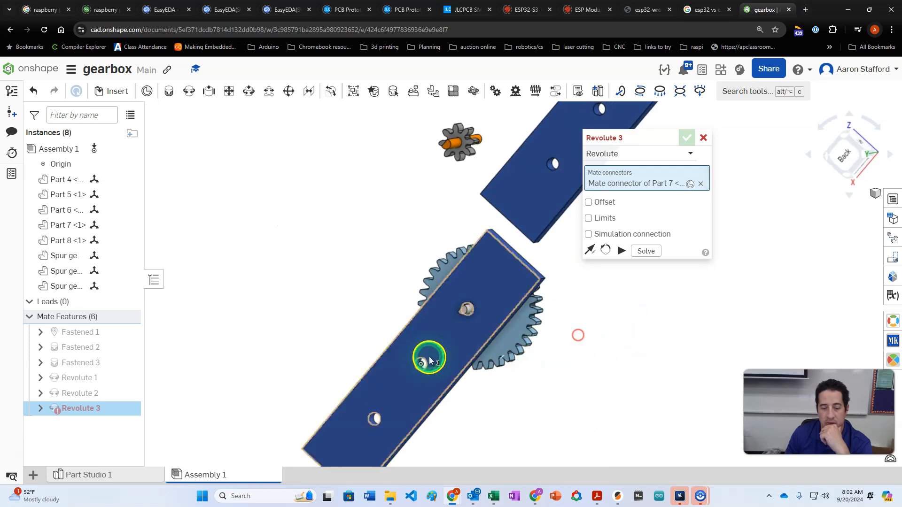
pyautogui.scroll(6, 429, 361)
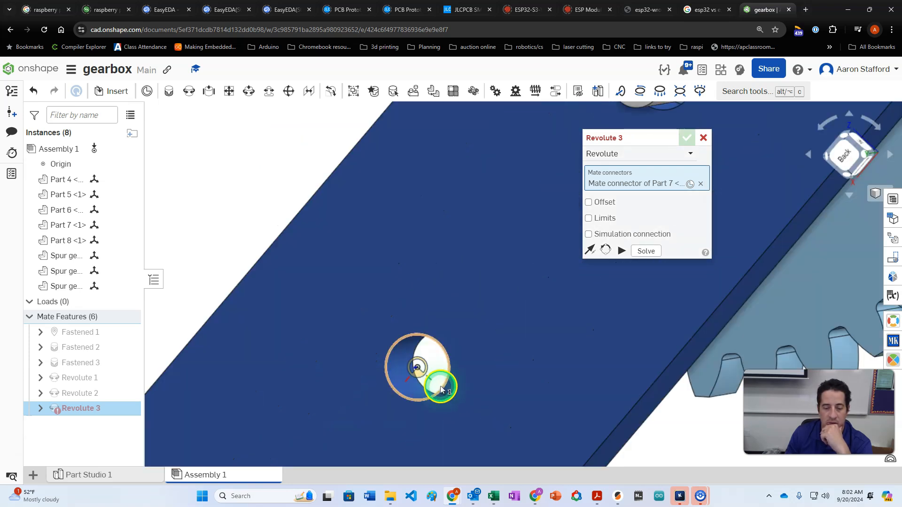
pyautogui.click(440, 389)
# Offset the Part 7 shaft's Revolute mate with the plate by 5 mm in Z
pyautogui.moveTo(372, 318); pyautogui.dragTo(454, 336, button='right')
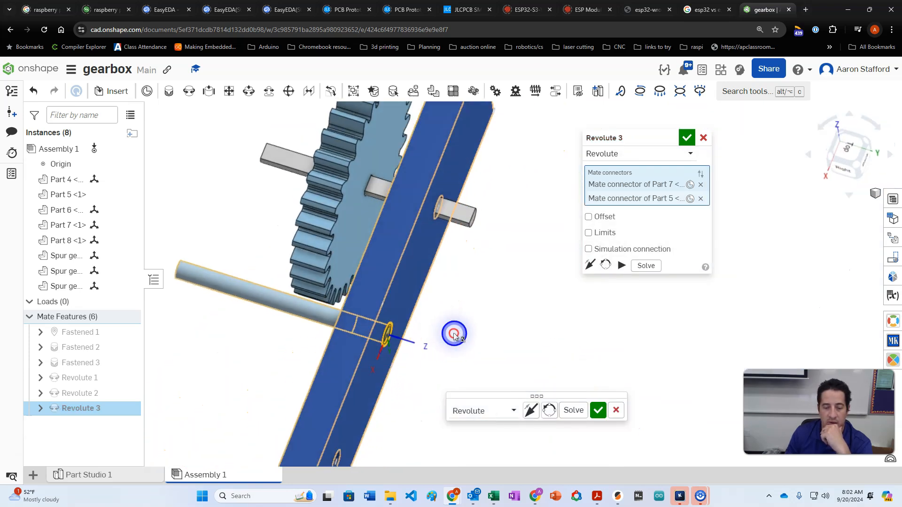
pyautogui.click(606, 217)
pyautogui.click(667, 233)
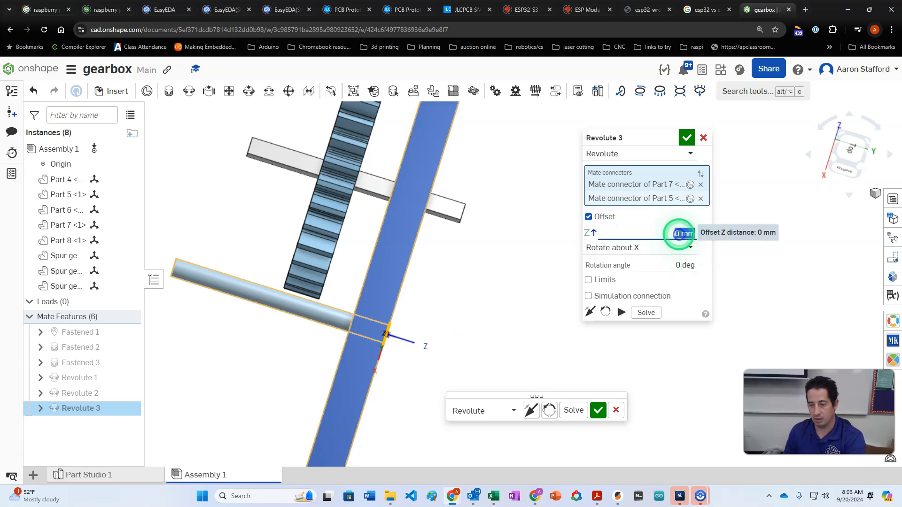
pyautogui.write('5')
pyautogui.press('Return')
pyautogui.click(687, 136)
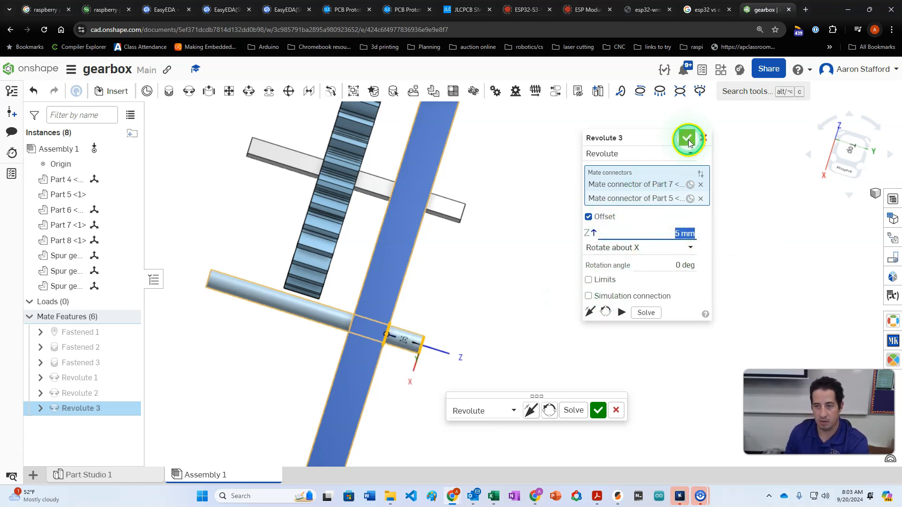
pyautogui.click(689, 140)
# Turn the compound gear on the support plate to test its motion
pyautogui.scroll(-5, 490, 327)
pyautogui.moveTo(479, 364); pyautogui.dragTo(506, 366, button='right')
pyautogui.click(428, 310)
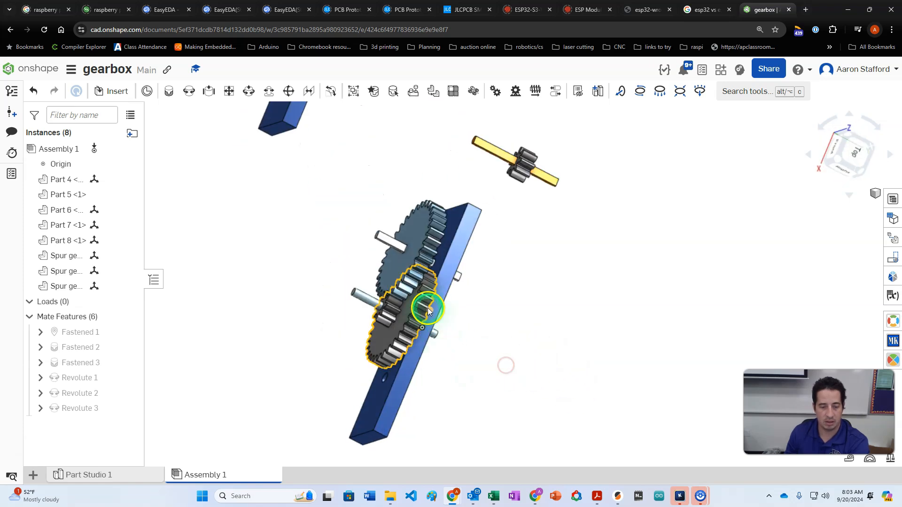
pyautogui.moveTo(427, 312)
pyautogui.mouseDown()
pyautogui.moveTo(413, 352)
pyautogui.moveTo(429, 312)
pyautogui.mouseUp()
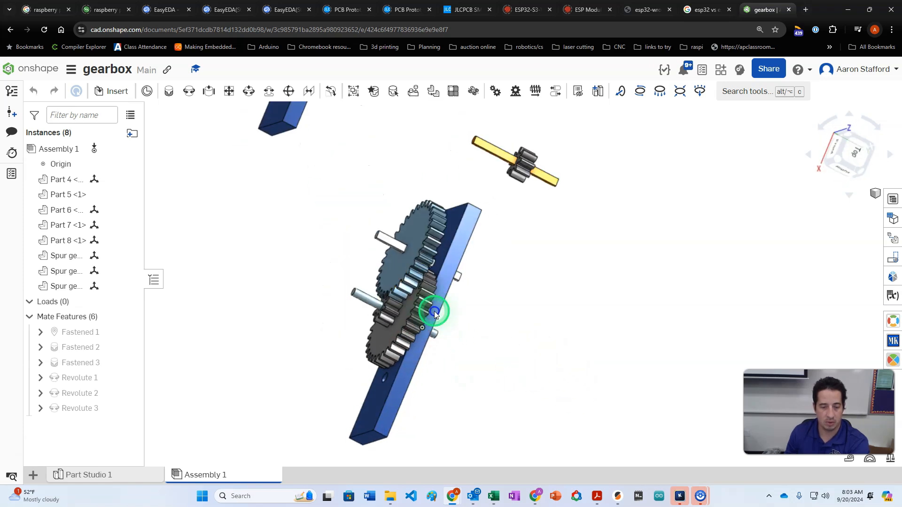
# Apply a Revolute mate between the end of the orange Part 8 shaft and the remaining free hole of the Part 5 plate
pyautogui.scroll(-4, 577, 375)
pyautogui.scroll(3, 576, 375)
pyautogui.moveTo(570, 375); pyautogui.dragTo(583, 347, button='right')
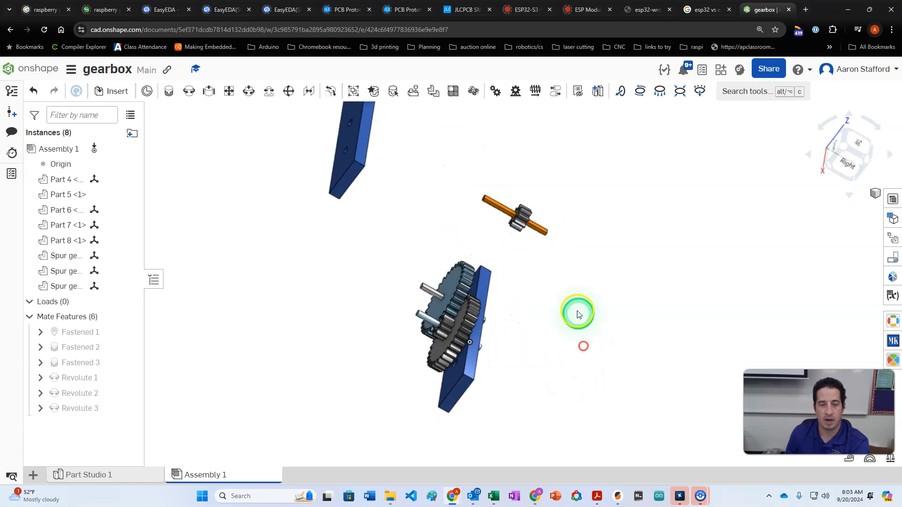
pyautogui.click(190, 91)
pyautogui.moveTo(528, 263); pyautogui.dragTo(518, 229, button='right')
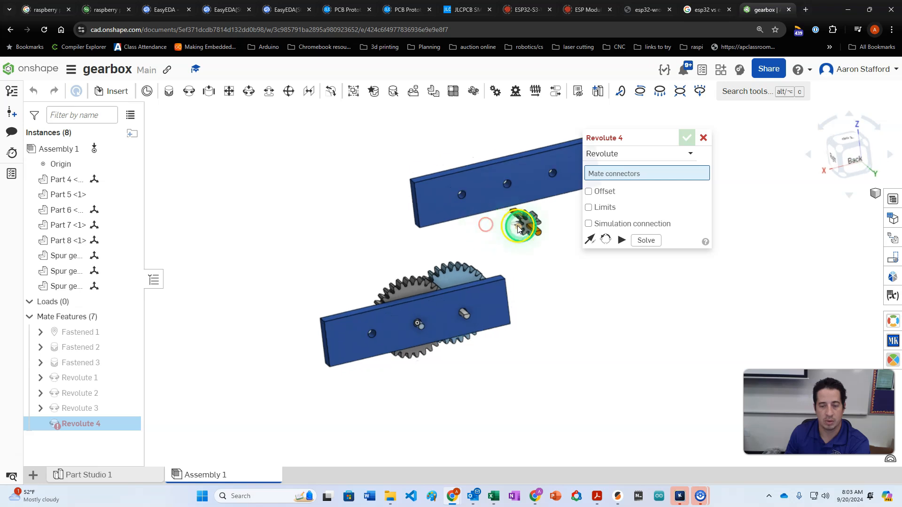
pyautogui.scroll(5, 539, 239)
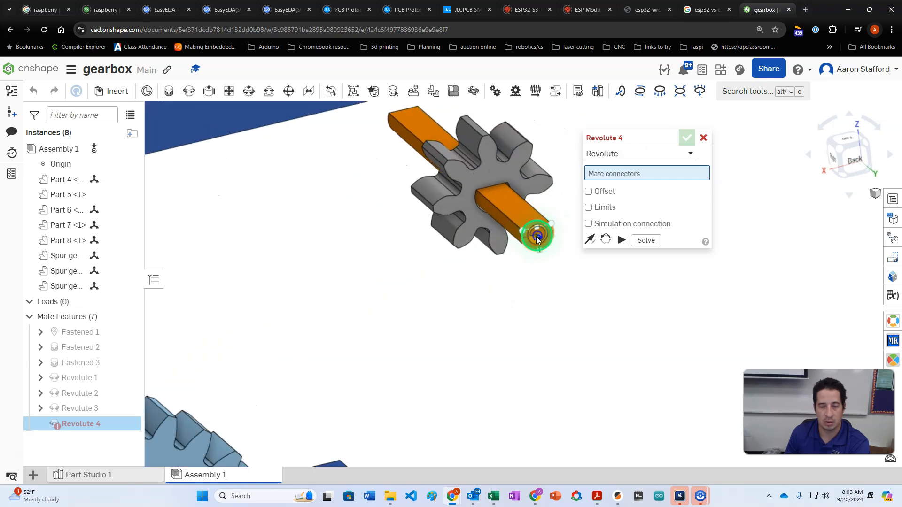
pyautogui.click(539, 240)
pyautogui.scroll(-5, 423, 263)
pyautogui.scroll(3, 277, 362)
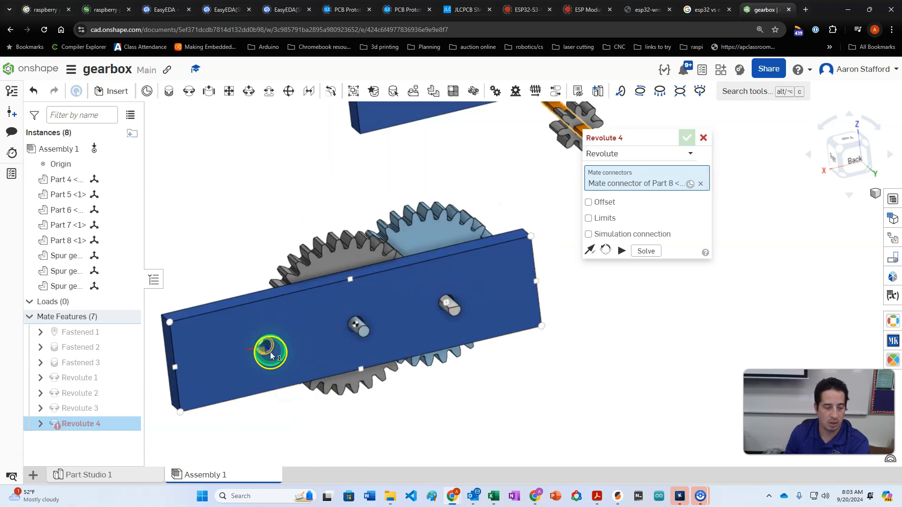
pyautogui.click(270, 349)
# Offset the orange Part 8 shaft's Revolute mate by 5 mm in Z
pyautogui.moveTo(258, 252); pyautogui.dragTo(582, 230, button='right')
pyautogui.click(594, 222)
pyautogui.click(685, 234)
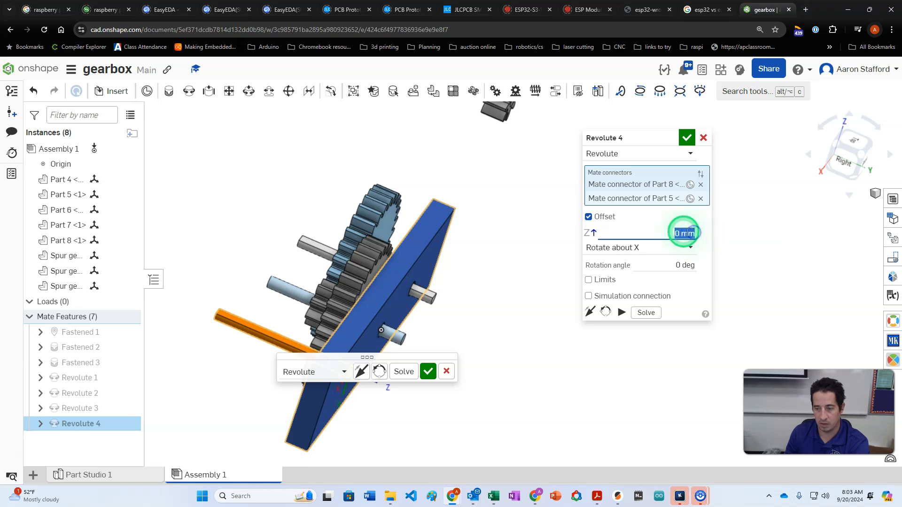
pyautogui.write('5')
pyautogui.click(670, 267)
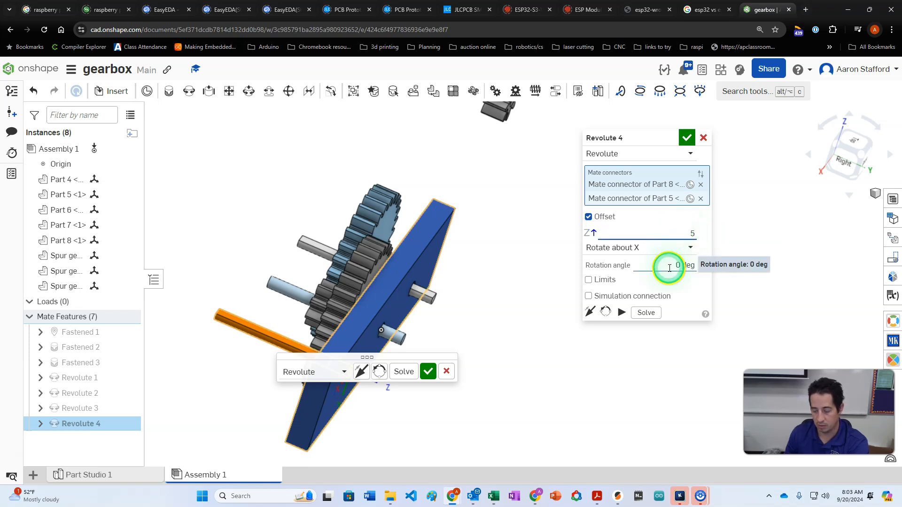
pyautogui.press('Return')
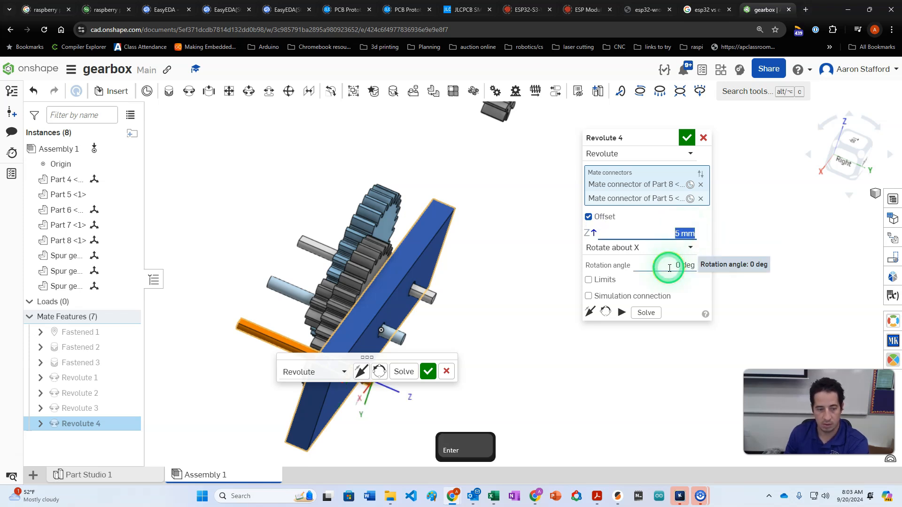
pyautogui.click(687, 138)
# Add a Gear relation between Revolute 2 and Revolute 3 with a relation ratio of 4, and turn the gears to test it
pyautogui.moveTo(492, 256); pyautogui.dragTo(504, 281, button='right')
pyautogui.scroll(-3, 503, 281)
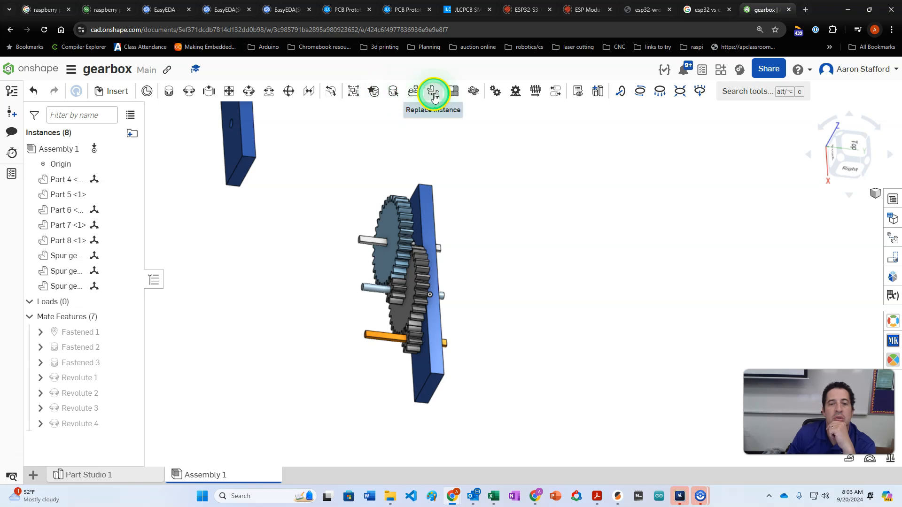
pyautogui.click(496, 89)
pyautogui.moveTo(459, 280); pyautogui.dragTo(506, 268, button='right')
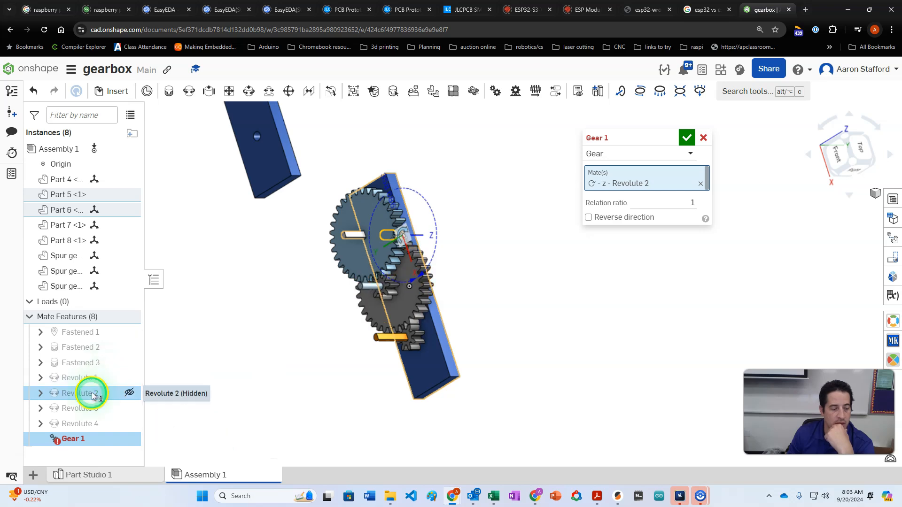
pyautogui.click(82, 409)
pyautogui.moveTo(555, 285); pyautogui.dragTo(582, 280, button='right')
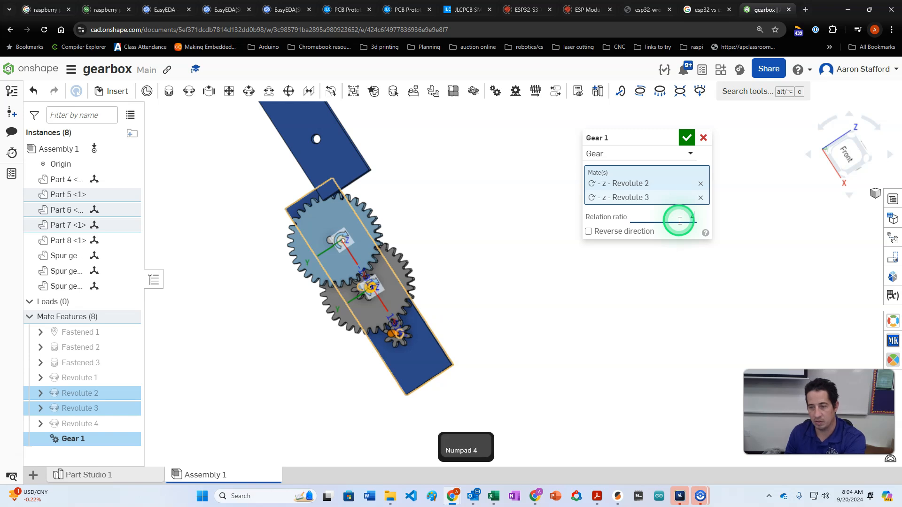
pyautogui.click(686, 139)
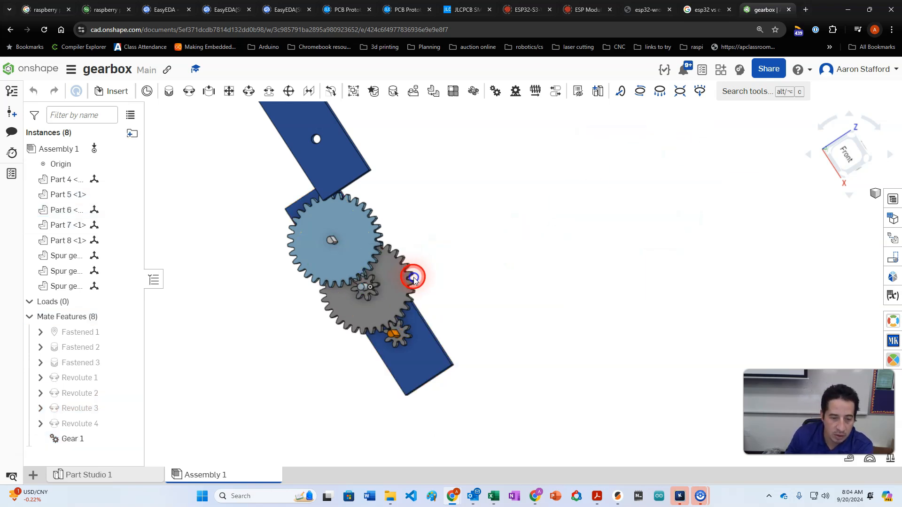
pyautogui.moveTo(413, 297); pyautogui.dragTo(393, 238)
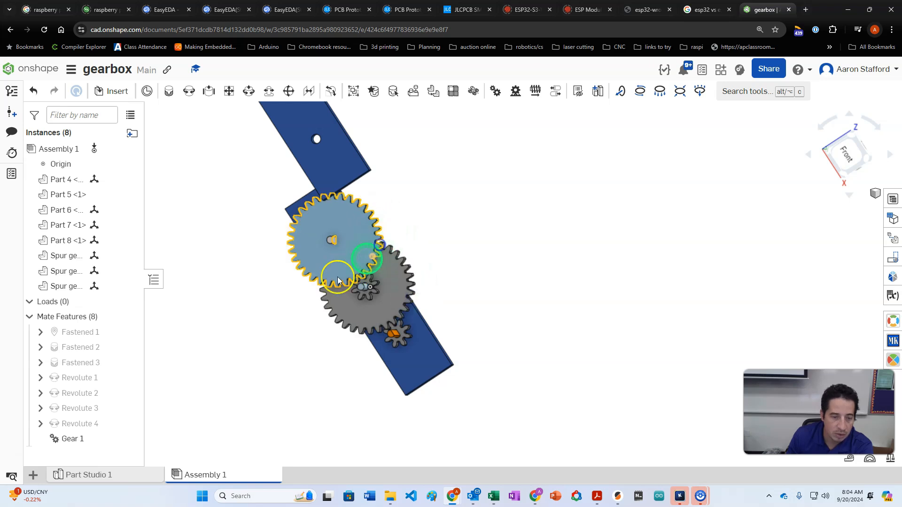
pyautogui.click(232, 304)
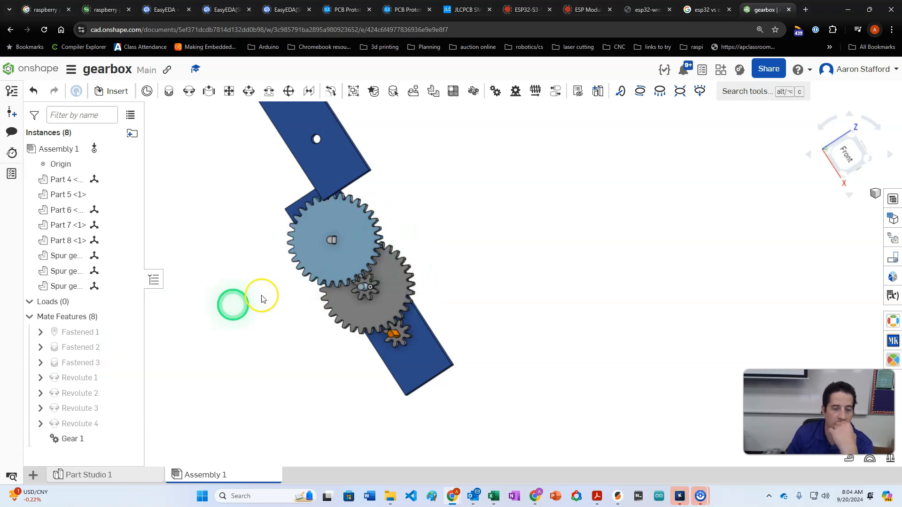
# Replace Revolute 3 with Revolute 1 in the Gear 1 relation and turn the large blue gear to test it
pyautogui.doubleClick(73, 439)
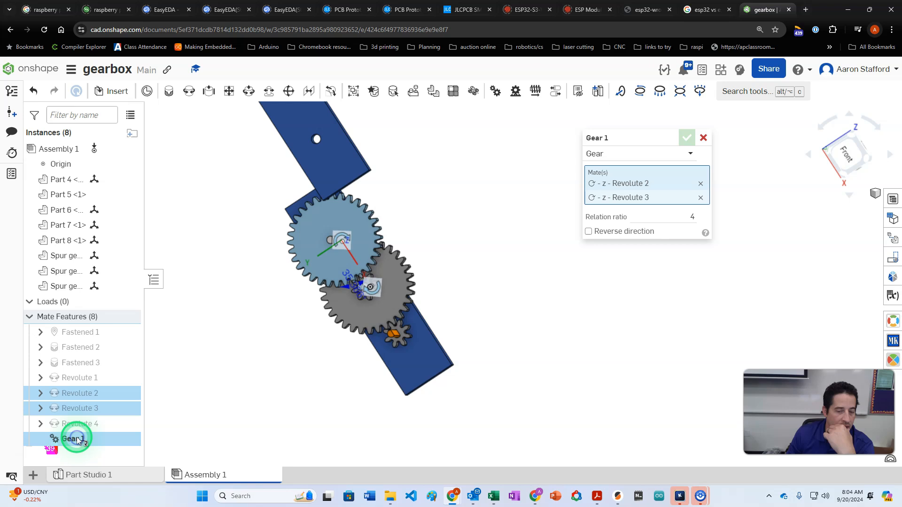
pyautogui.click(700, 198)
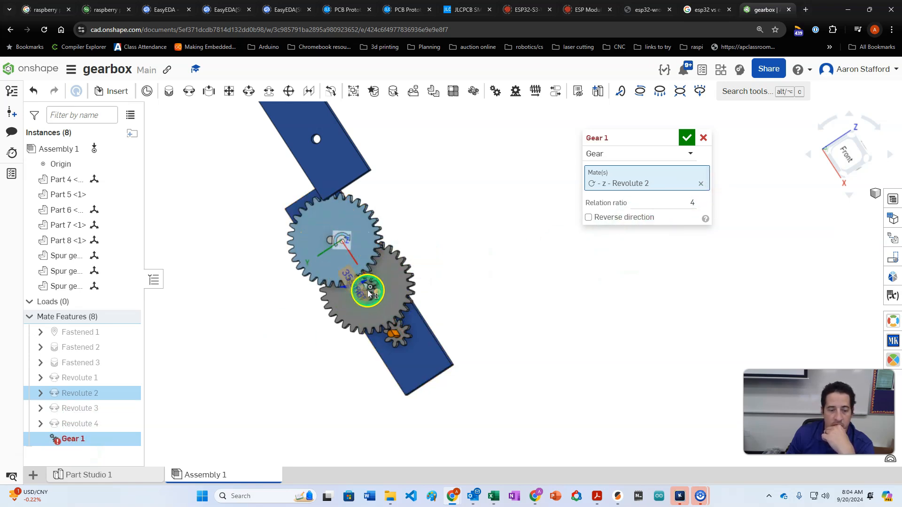
pyautogui.click(77, 379)
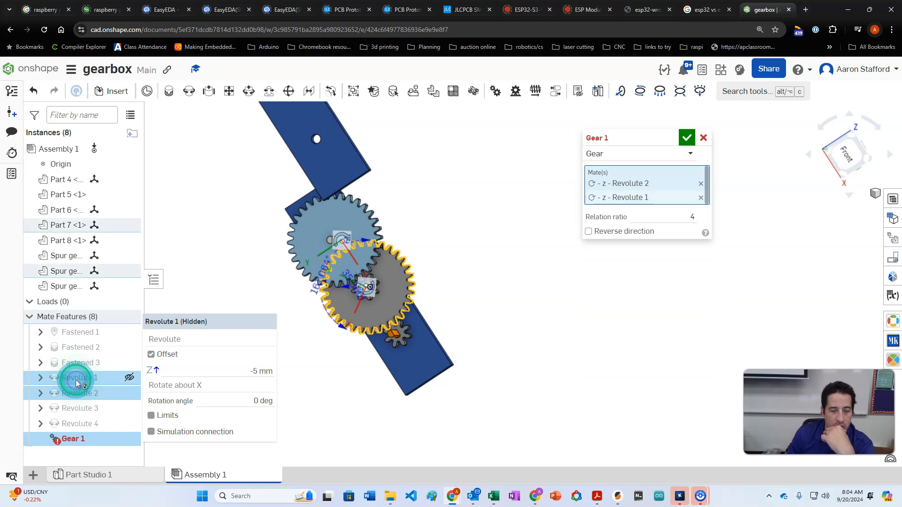
pyautogui.click(687, 138)
pyautogui.moveTo(380, 232); pyautogui.dragTo(378, 250)
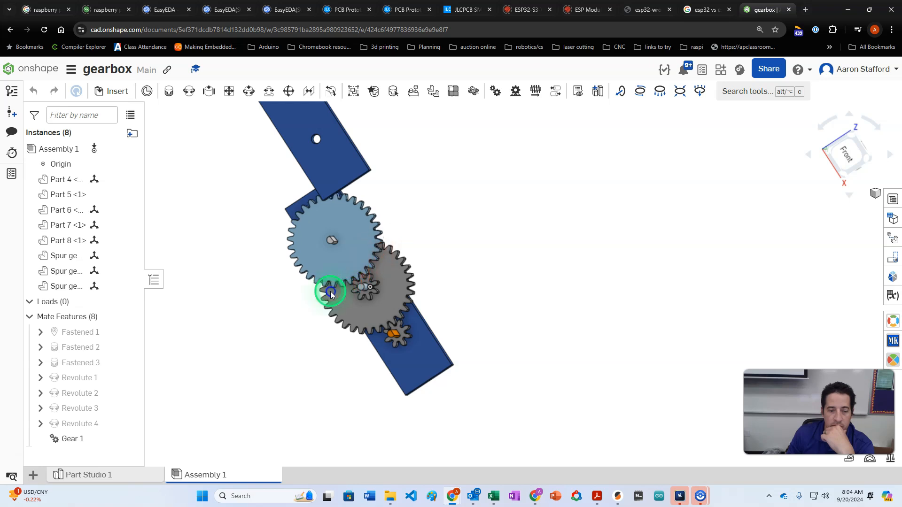
# Delete the Revolute 3 mate between the middle Part 7 shaft and the Part 5 plate
pyautogui.moveTo(451, 268); pyautogui.dragTo(328, 275, button='right')
pyautogui.click(396, 291)
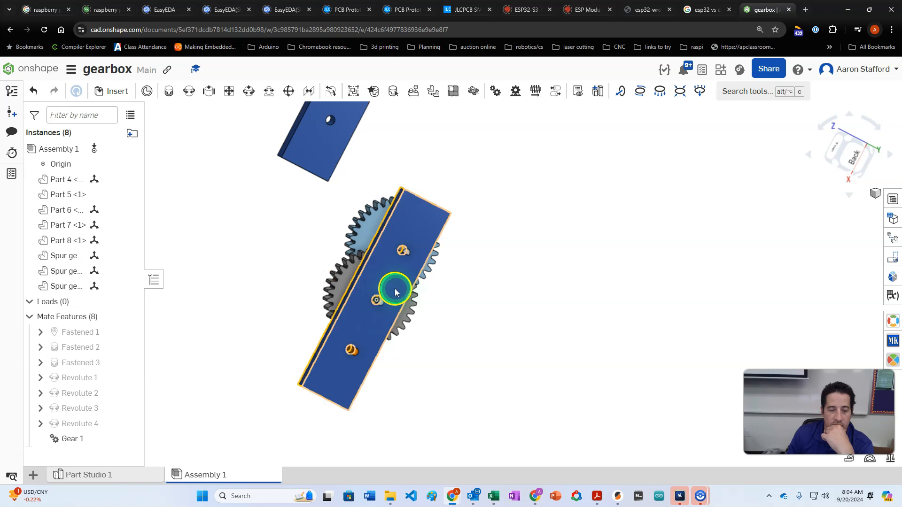
pyautogui.scroll(3, 376, 287)
pyautogui.moveTo(79, 396)
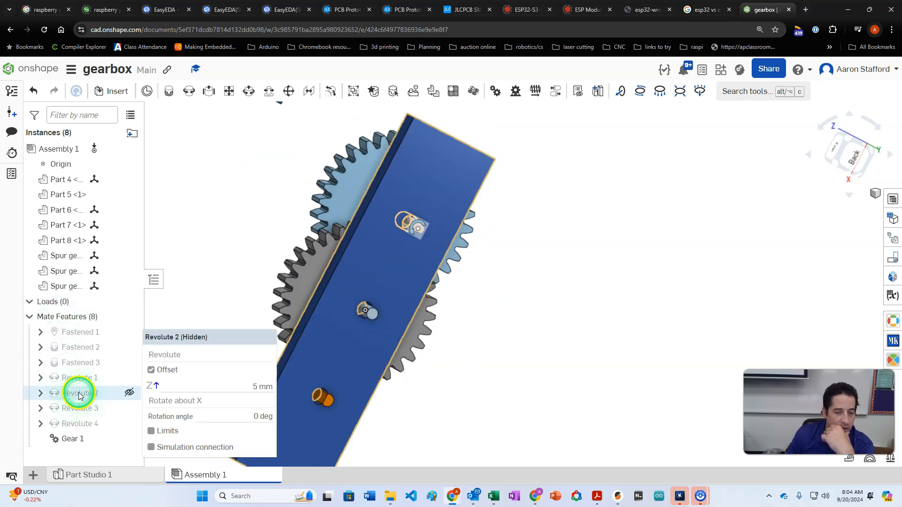
pyautogui.moveTo(77, 412)
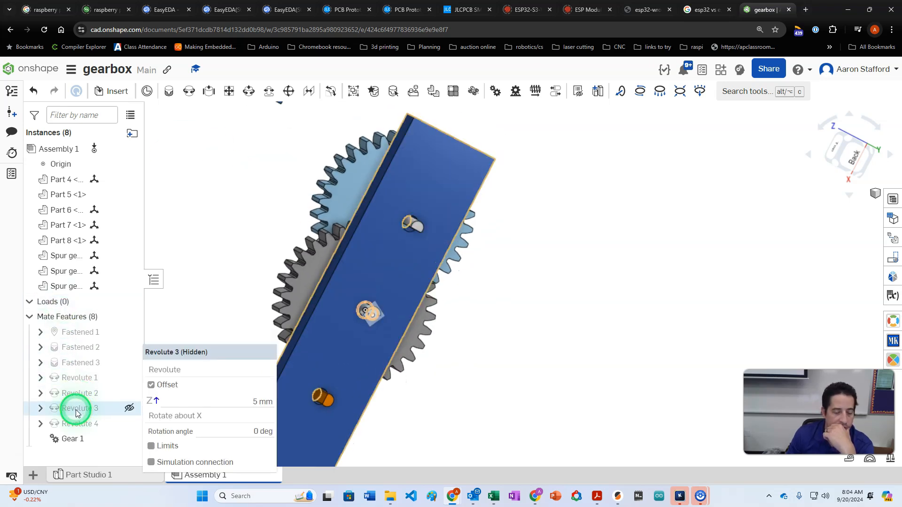
pyautogui.rightClick(77, 412)
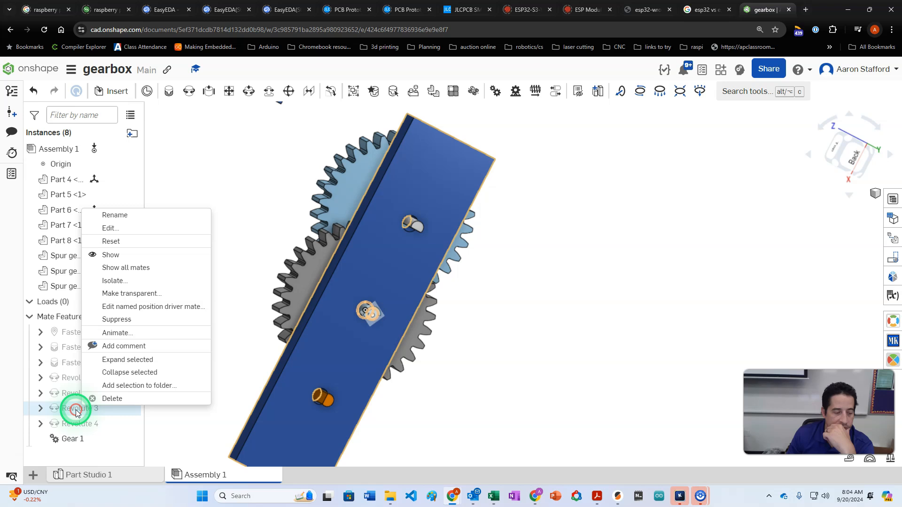
pyautogui.click(99, 404)
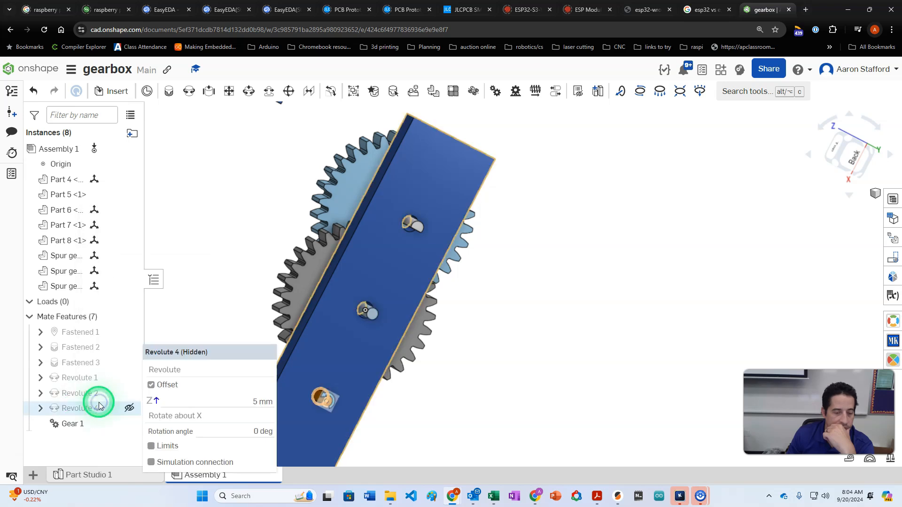
# Fasten the end of the Part 7 shaft to the middle hole of the Part 5 plate with a 5 mm Z offset
pyautogui.click(167, 89)
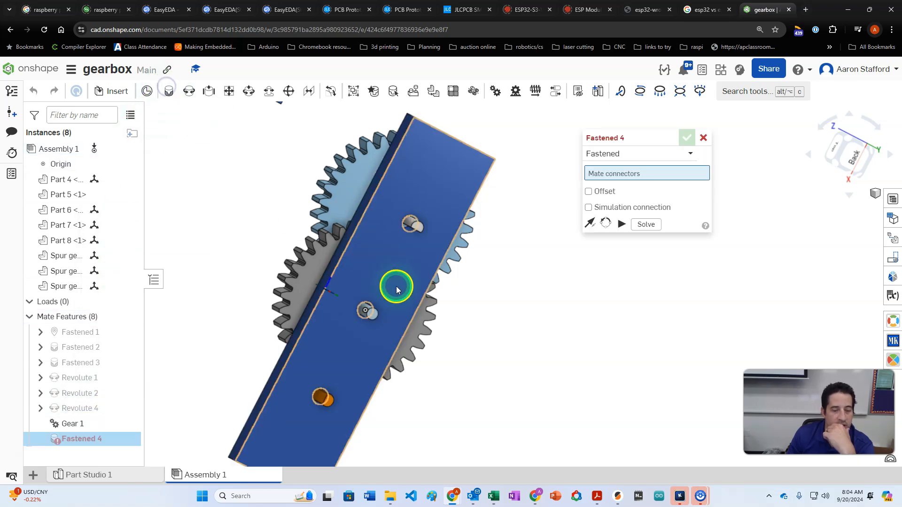
pyautogui.click(373, 316)
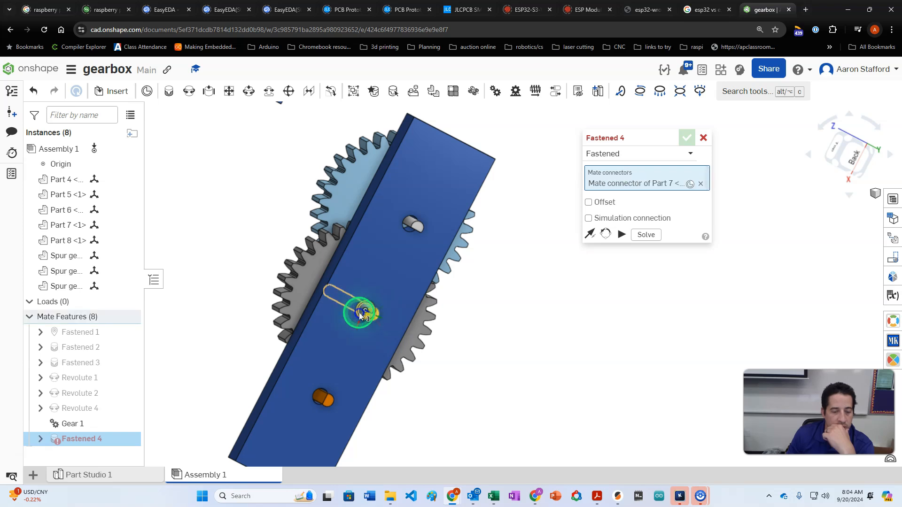
pyautogui.click(361, 314)
pyautogui.click(606, 215)
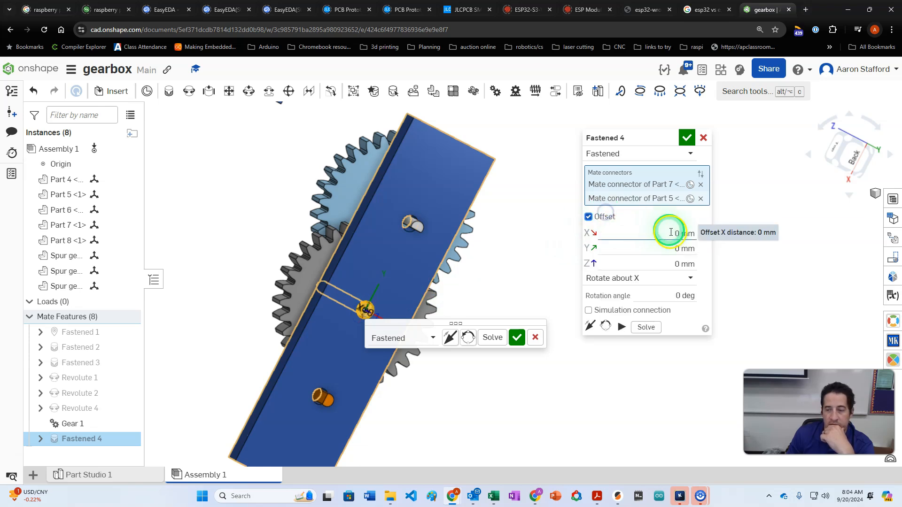
pyautogui.click(677, 263)
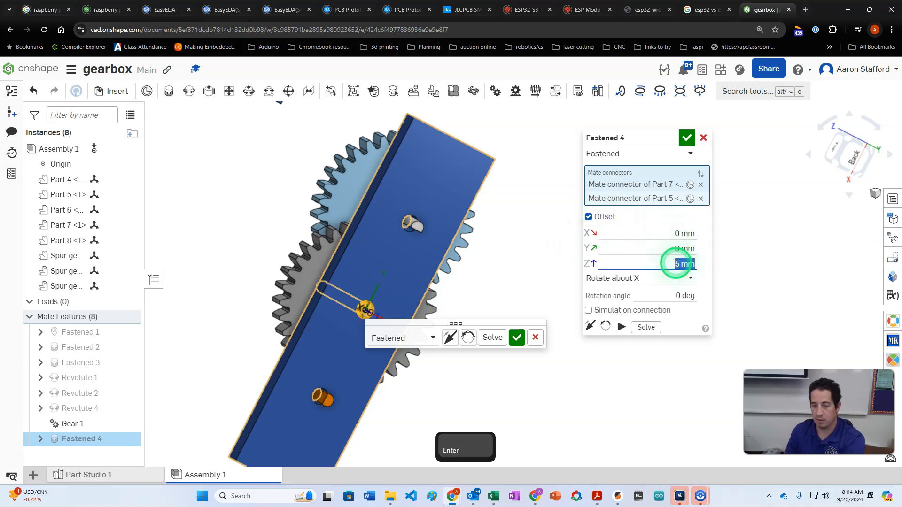
pyautogui.click(685, 139)
# Turn the large blue gear to test the linked motion, and move Fastened 4 above Gear 1 in the mate features
pyautogui.moveTo(470, 298); pyautogui.dragTo(437, 318, button='right')
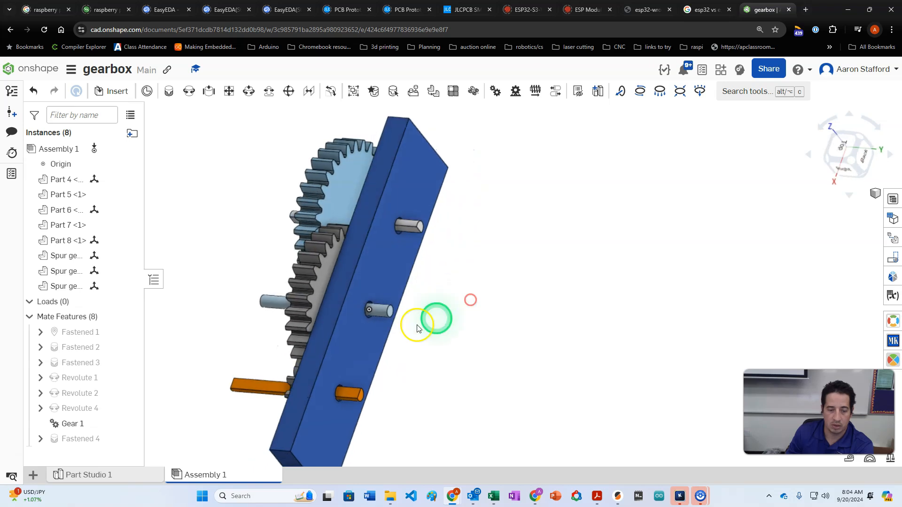
pyautogui.moveTo(282, 337); pyautogui.dragTo(356, 312, button='right')
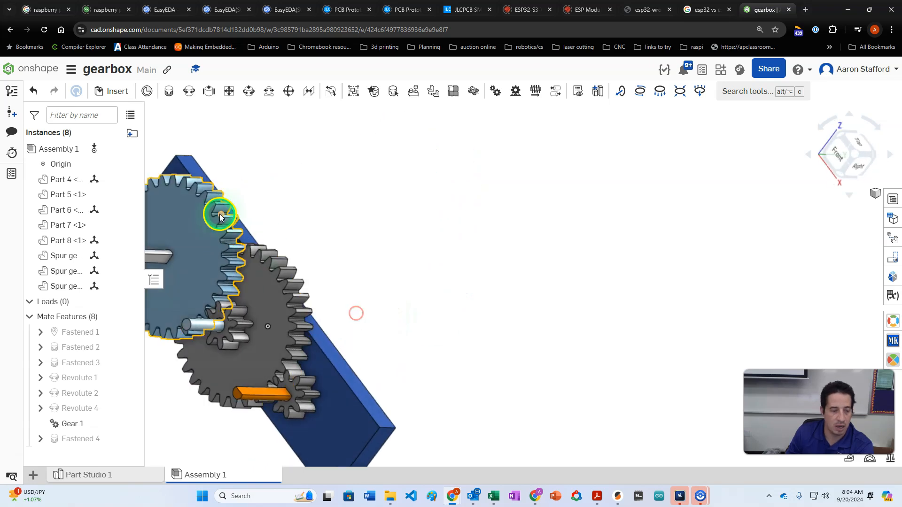
pyautogui.moveTo(221, 238)
pyautogui.mouseDown()
pyautogui.moveTo(221, 258)
pyautogui.moveTo(227, 253)
pyautogui.mouseUp()
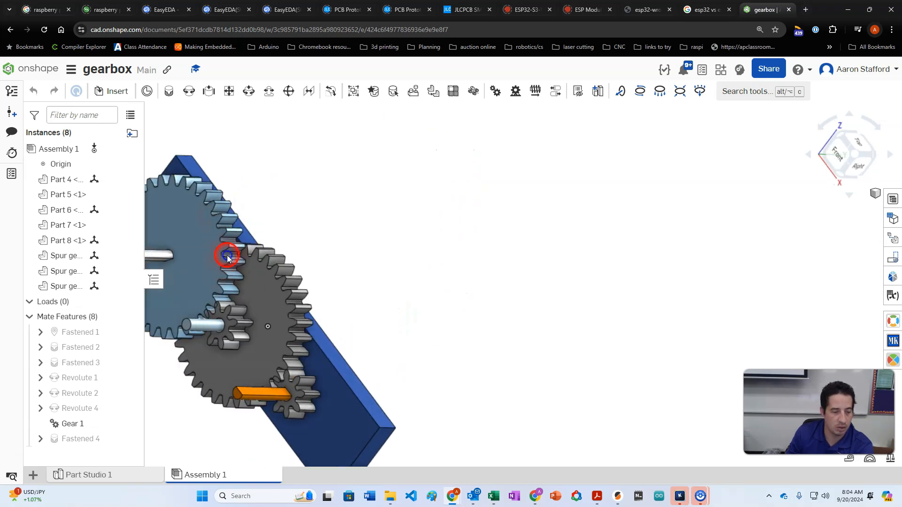
pyautogui.moveTo(77, 443); pyautogui.dragTo(75, 430)
# Reverse the direction of the Gear 1 relation, turning the blue gear before and after to compare the rotation
pyautogui.doubleClick(73, 437)
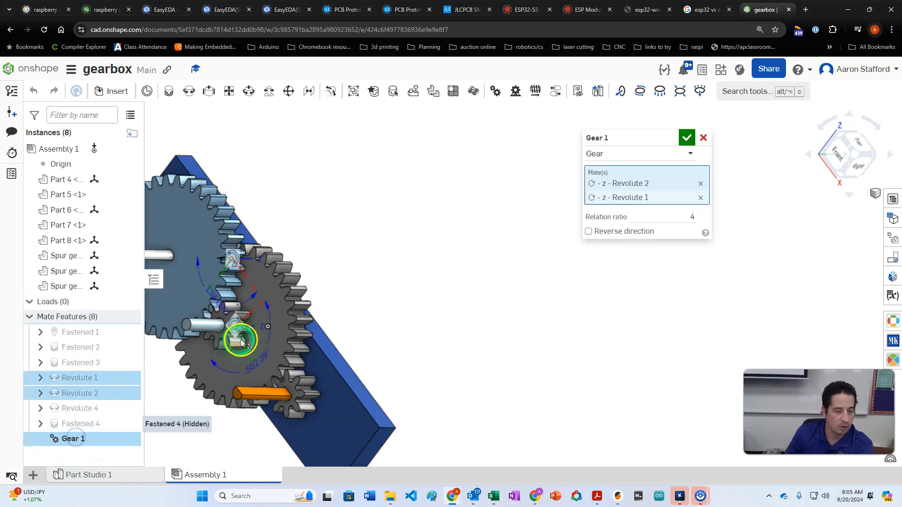
pyautogui.moveTo(307, 320); pyautogui.dragTo(290, 296)
pyautogui.moveTo(223, 226); pyautogui.dragTo(223, 289)
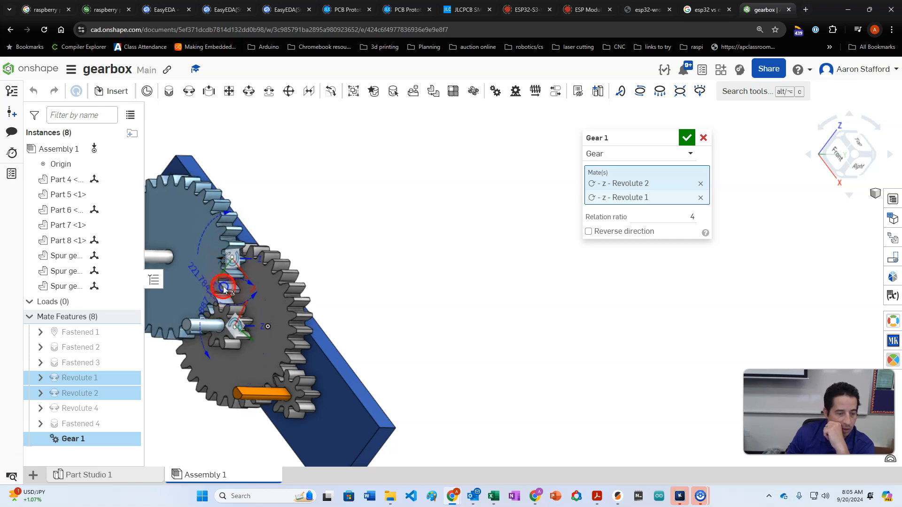
pyautogui.click(633, 237)
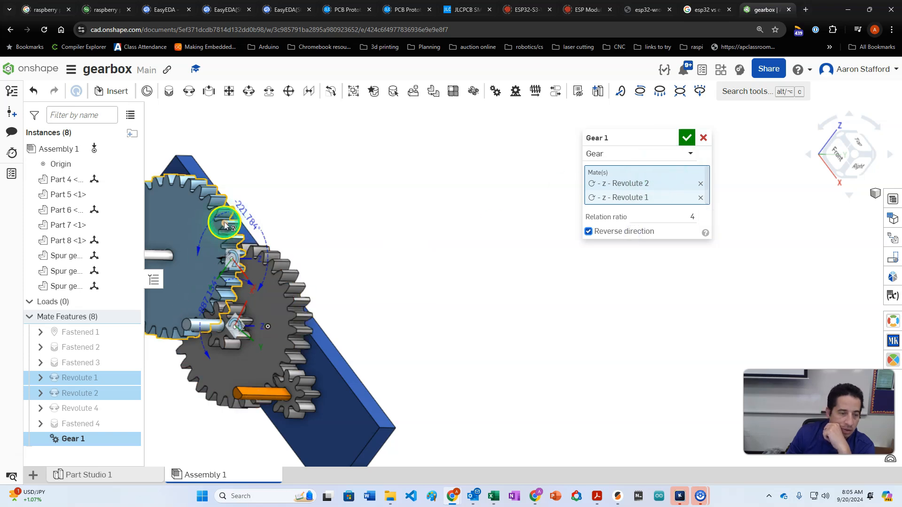
pyautogui.moveTo(224, 228); pyautogui.dragTo(216, 280)
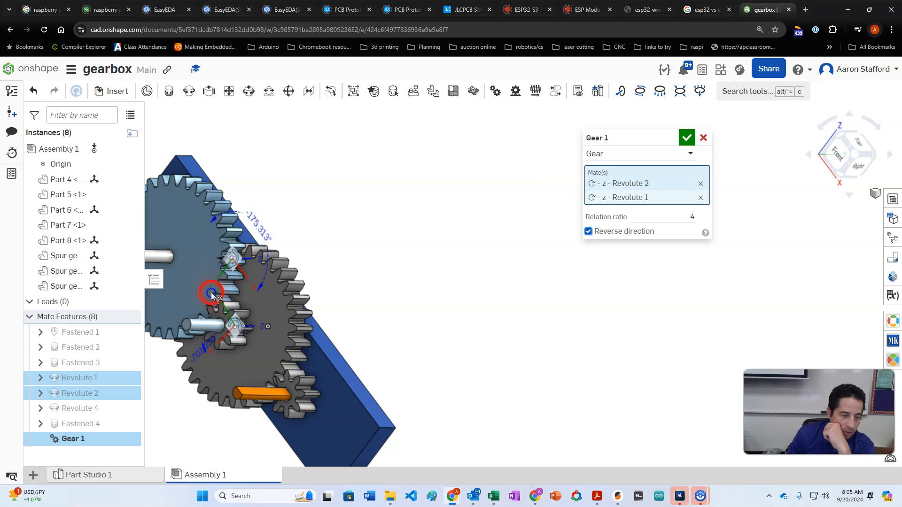
pyautogui.click(687, 137)
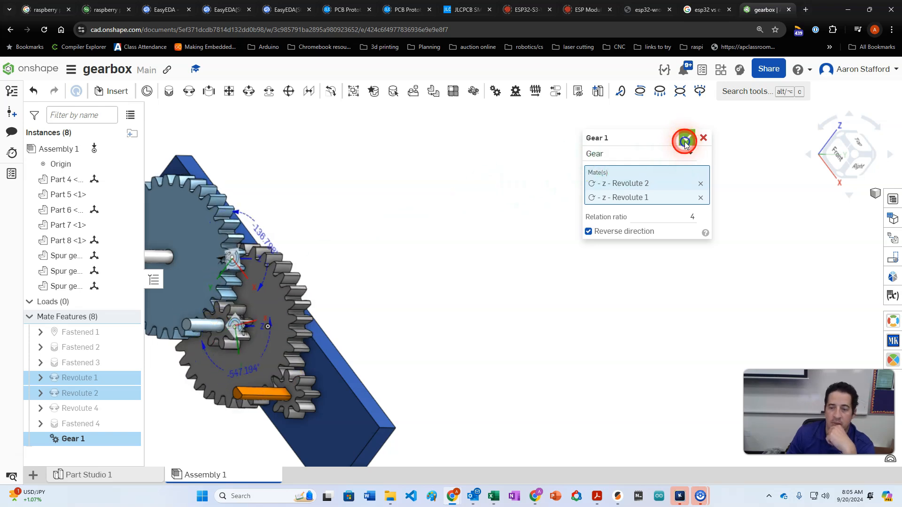
# Play a reciprocating animation of the Revolute 2 mate from 0 to 360 deg and stop it
pyautogui.rightClick(76, 398)
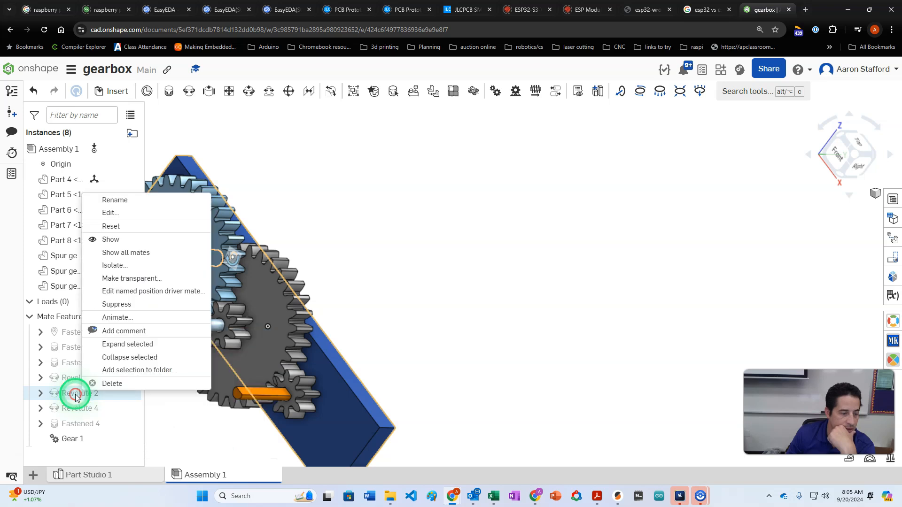
pyautogui.click(113, 318)
pyautogui.click(153, 235)
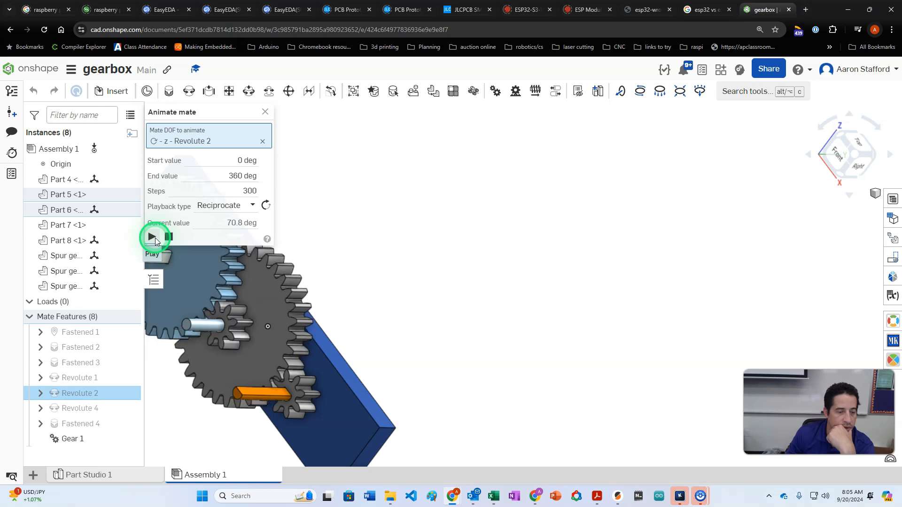
pyautogui.click(169, 236)
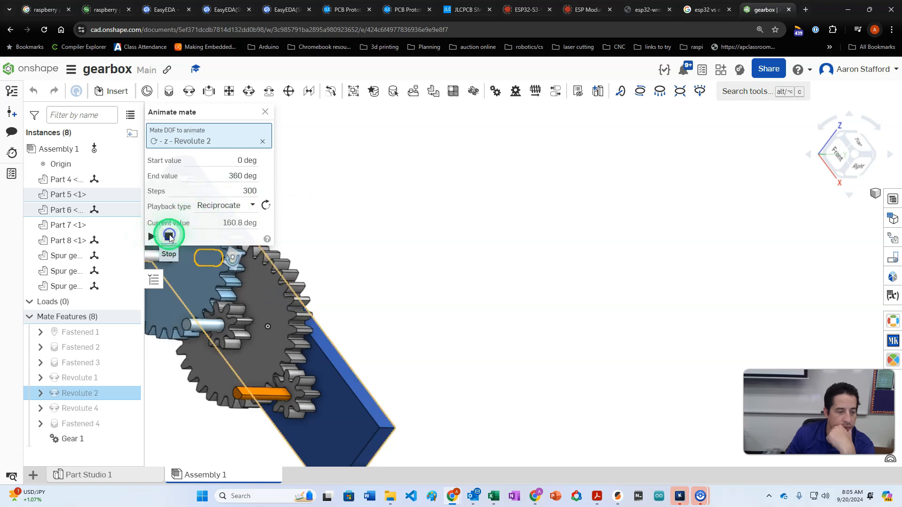
# Set the Revolute 2 animation to 3000 steps, replay it while viewing the meshing teeth, and close the animation
pyautogui.click(229, 194)
pyautogui.write('3000')
pyautogui.press('Return')
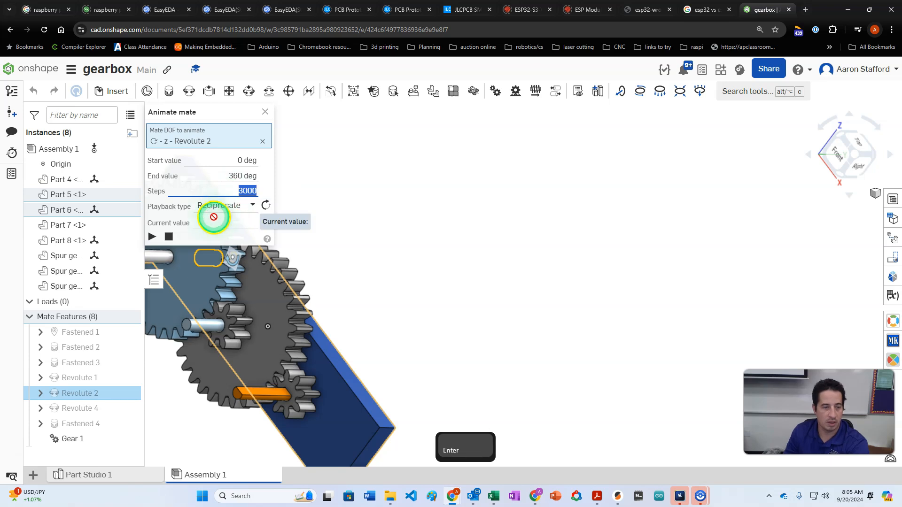
pyautogui.click(150, 238)
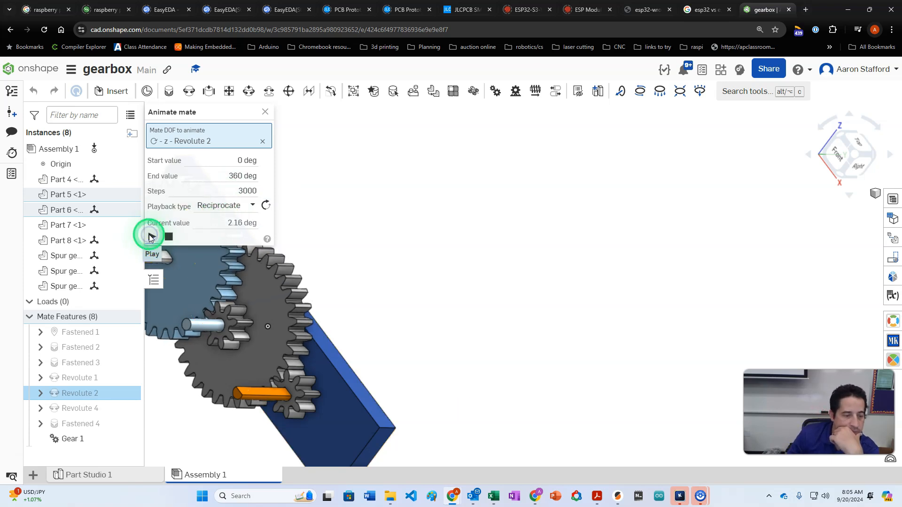
pyautogui.moveTo(336, 336); pyautogui.dragTo(373, 338, button='right')
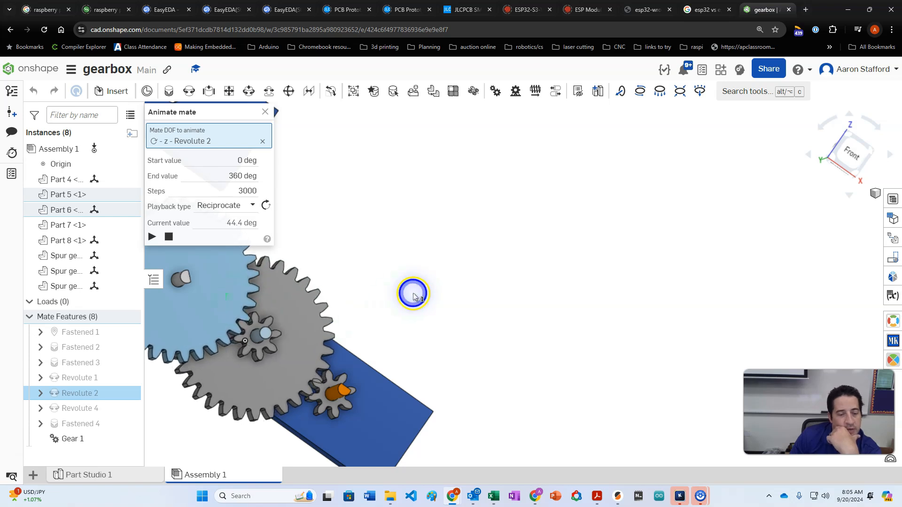
pyautogui.moveTo(413, 292); pyautogui.dragTo(387, 298, button='right')
pyautogui.click(262, 109)
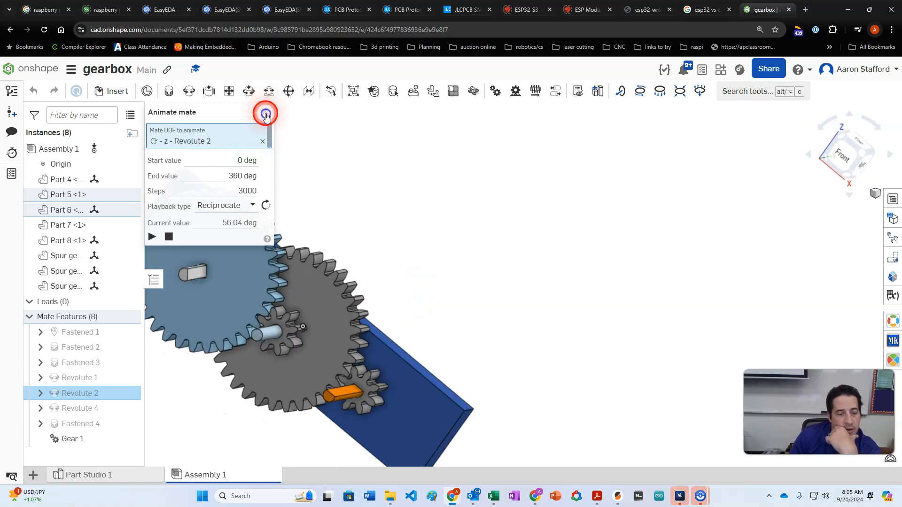
pyautogui.click(353, 268)
# Create a gear relation between Revolute 4 and Revolute 1 with a ratio of 4 and reversed direction
pyautogui.click(534, 93)
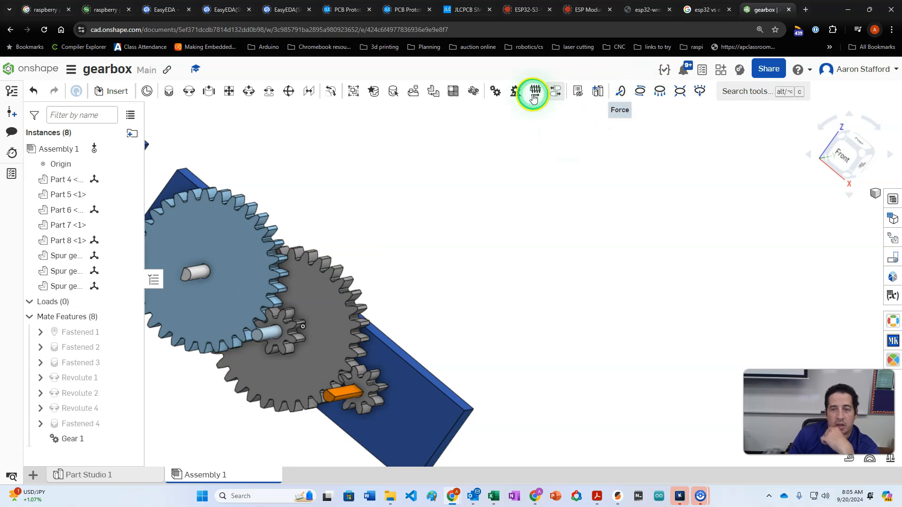
pyautogui.click(499, 94)
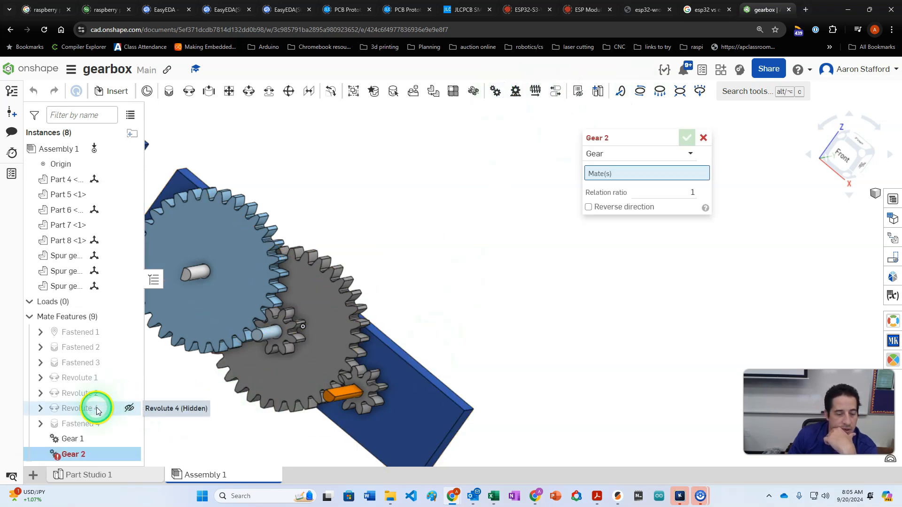
pyautogui.moveTo(96, 412)
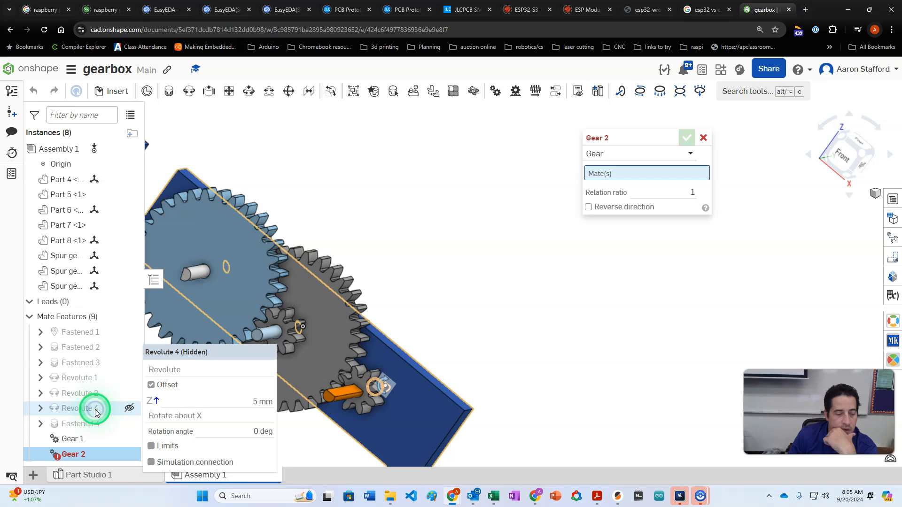
pyautogui.click(96, 413)
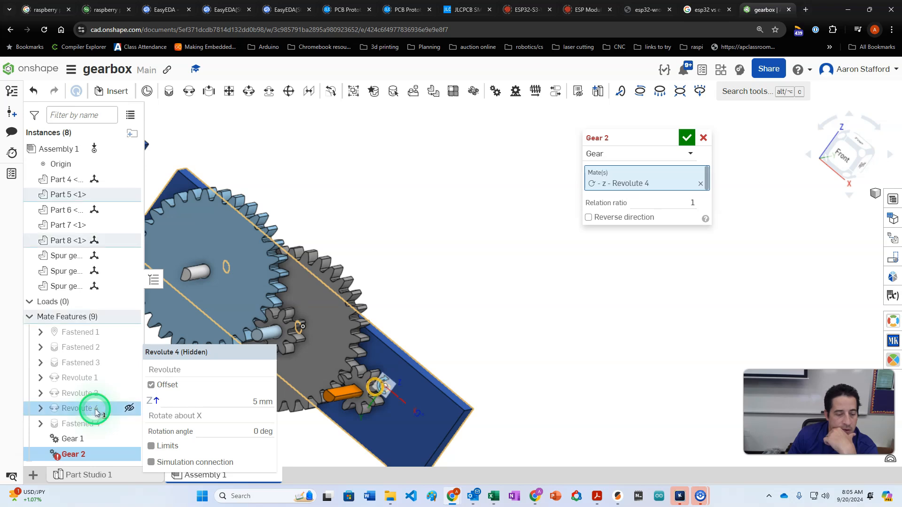
pyautogui.click(93, 379)
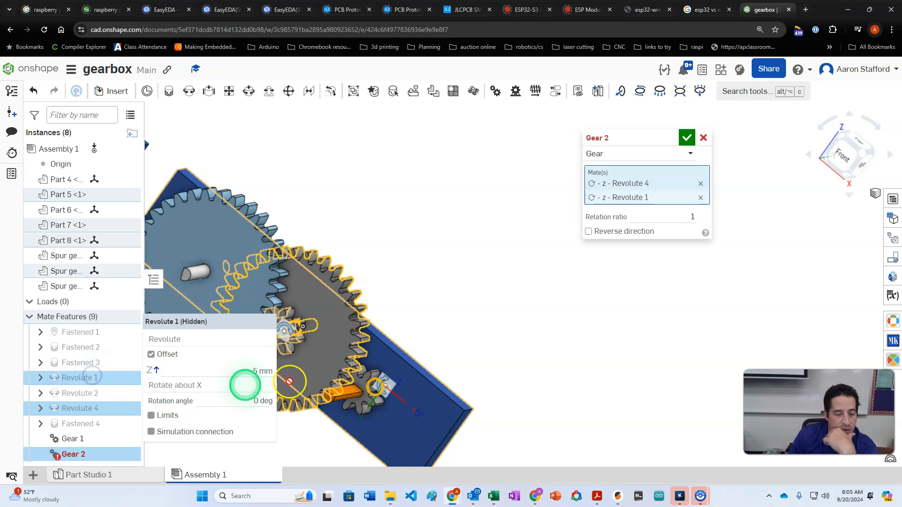
pyautogui.click(674, 216)
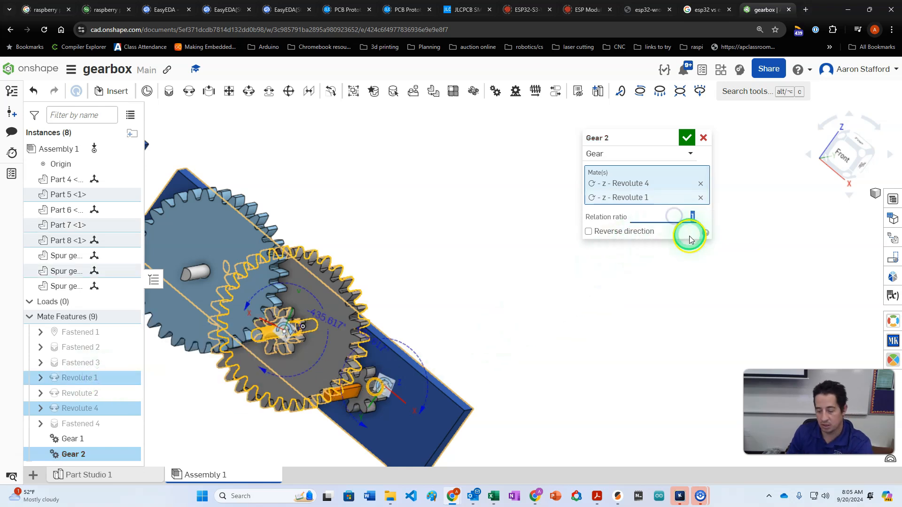
pyautogui.write('4')
pyautogui.press('Return')
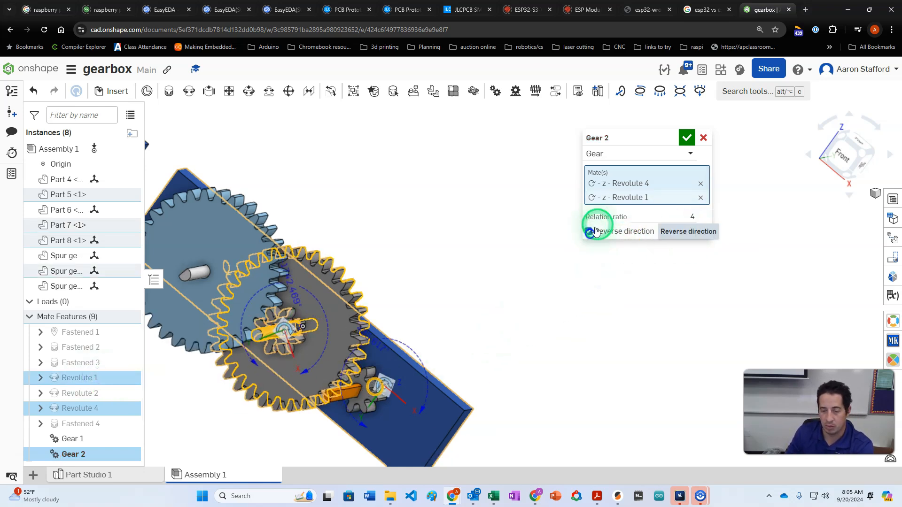
pyautogui.click(696, 132)
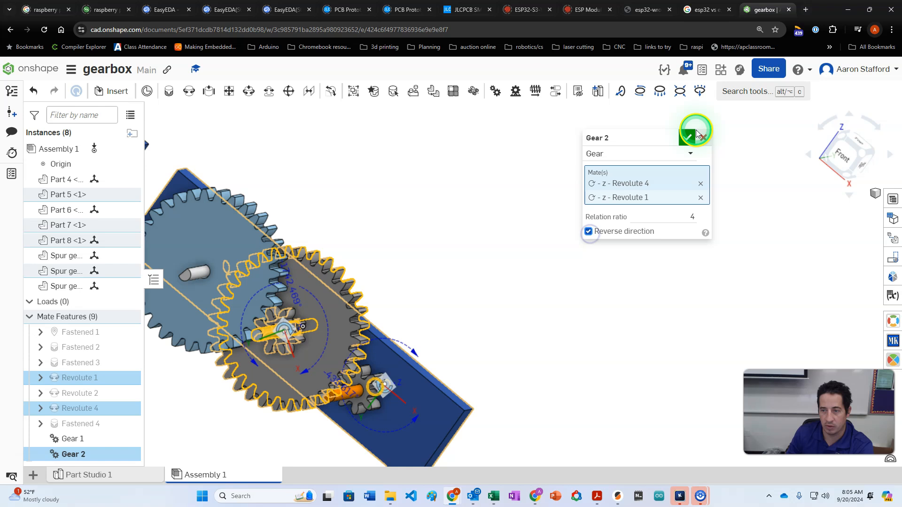
# Play the Revolute 2 mate animation to check the three-gear motion, and close the animation
pyautogui.rightClick(244, 239)
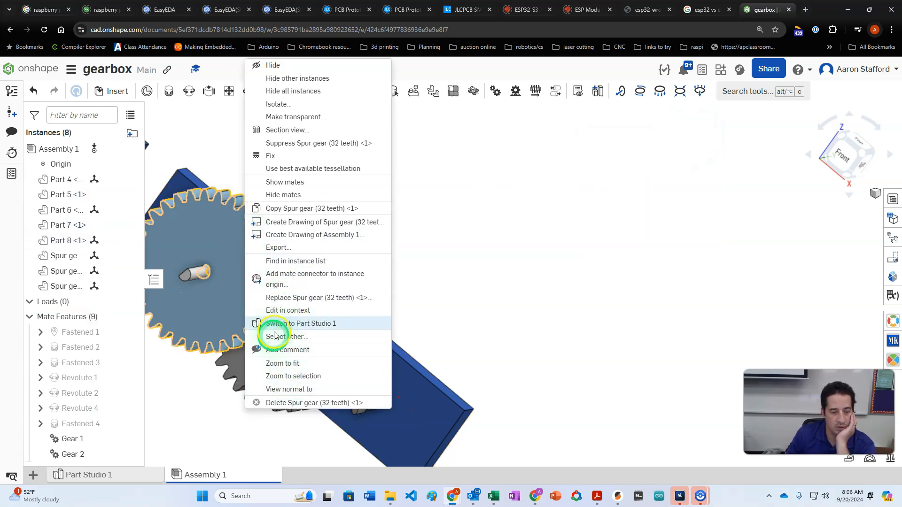
pyautogui.click(64, 396)
pyautogui.rightClick(65, 397)
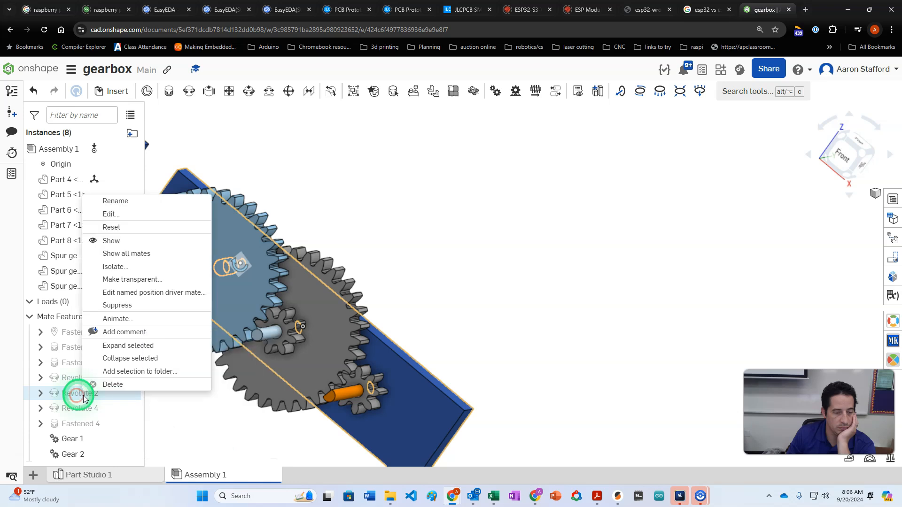
pyautogui.click(126, 320)
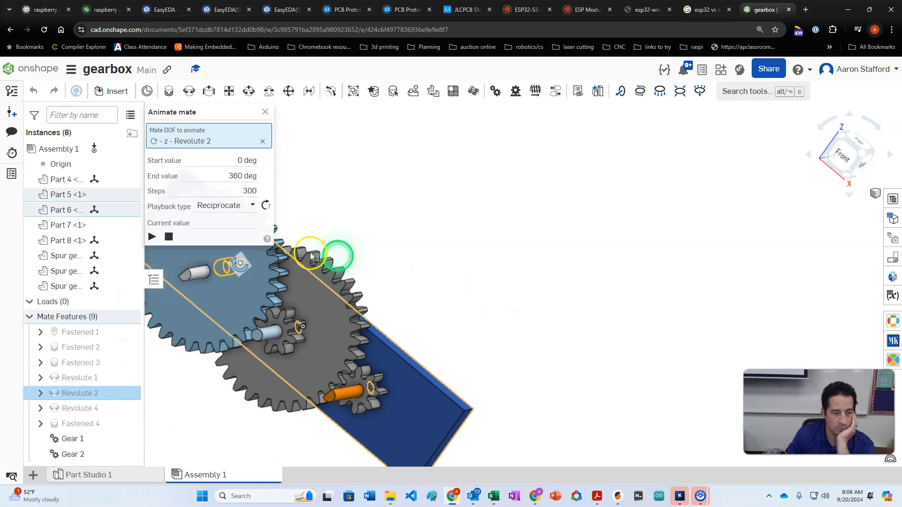
pyautogui.click(153, 237)
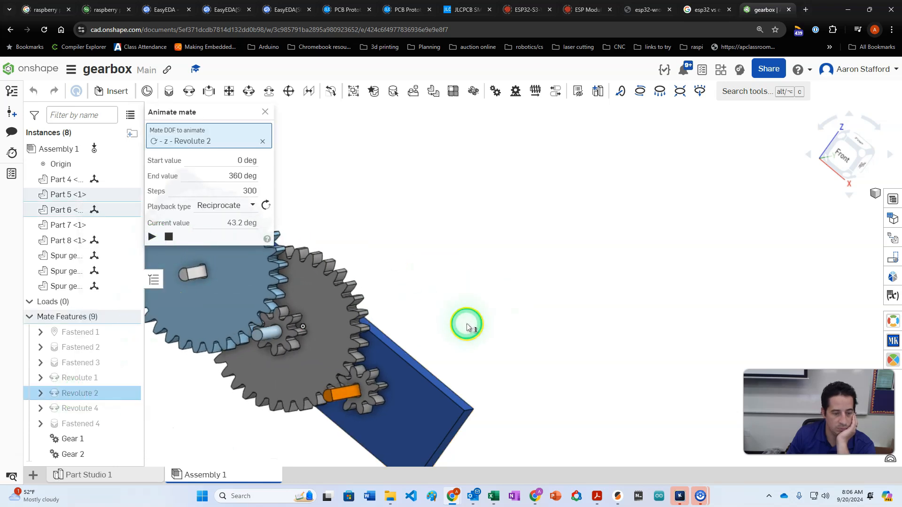
pyautogui.click(266, 112)
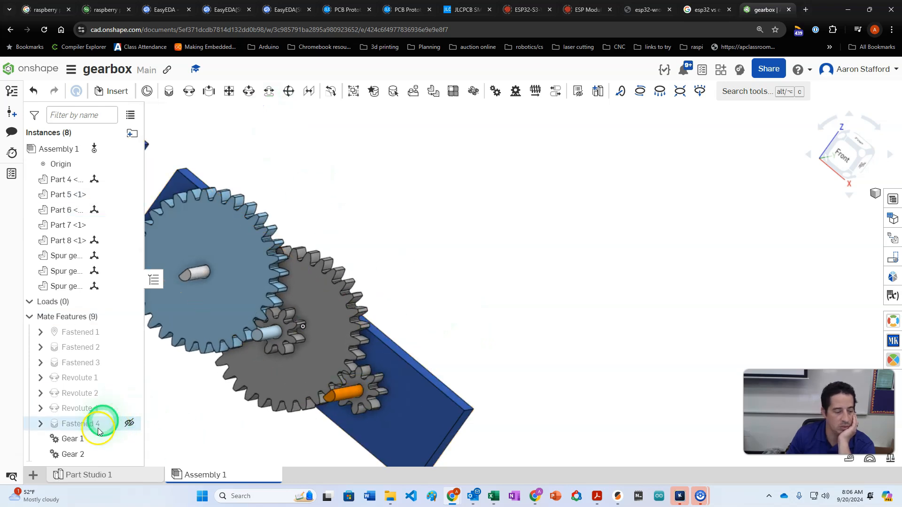
# Edit the relation ratio of Gear 2 and accept the change
pyautogui.doubleClick(85, 454)
pyautogui.click(692, 218)
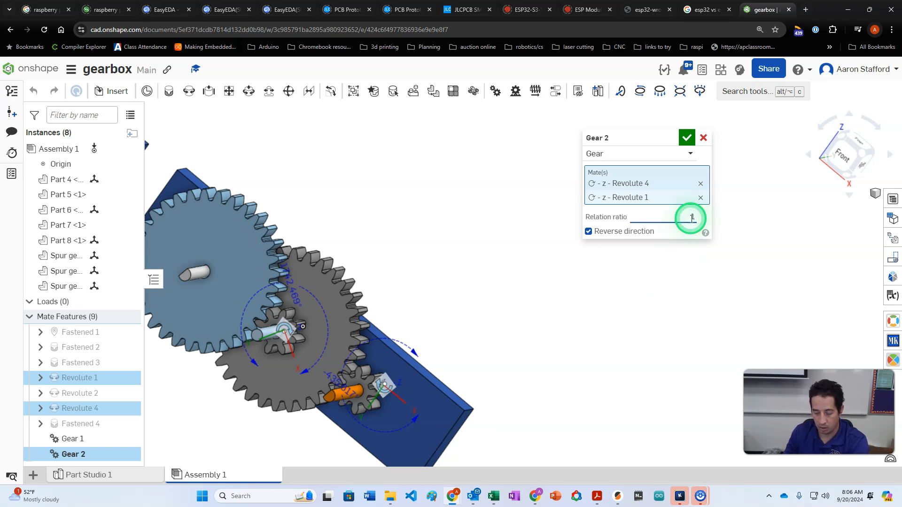
pyautogui.click(686, 138)
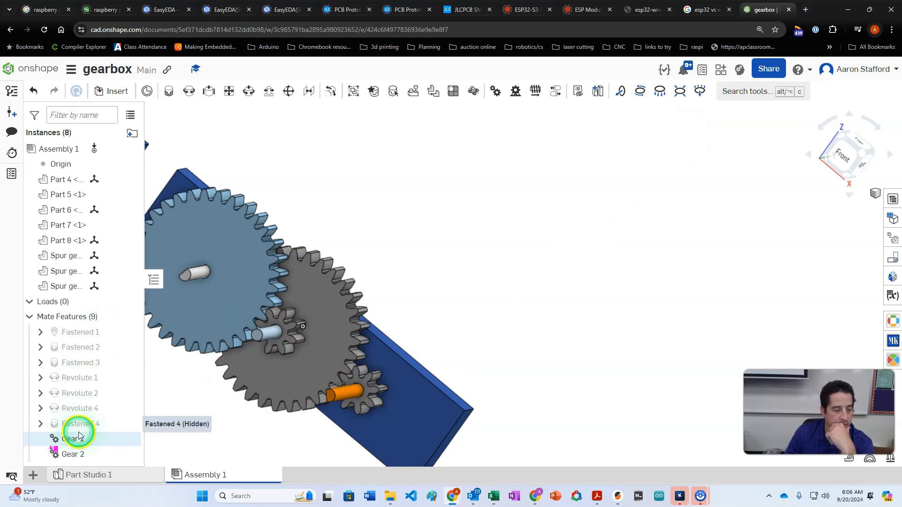
# Play the Revolute 4 mate animation to check the motion driven from the orange shaft, and close the animation
pyautogui.rightClick(89, 420)
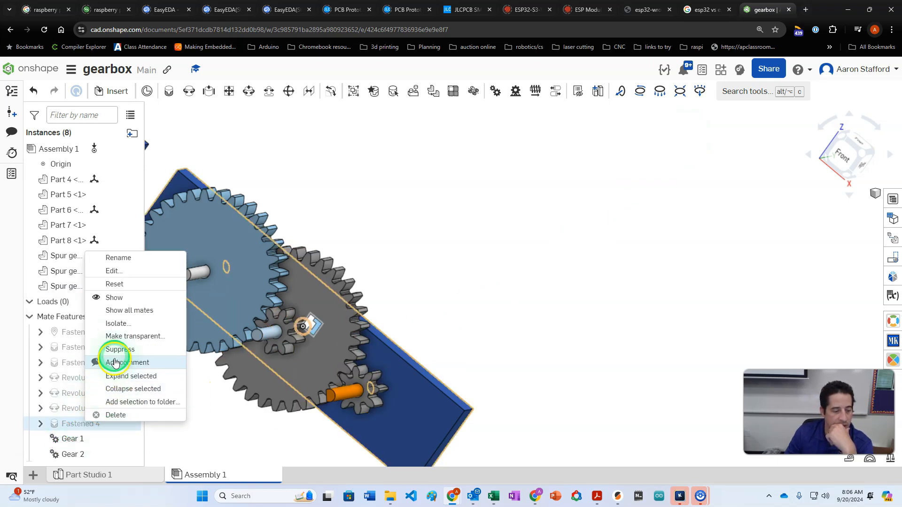
pyautogui.click(63, 406)
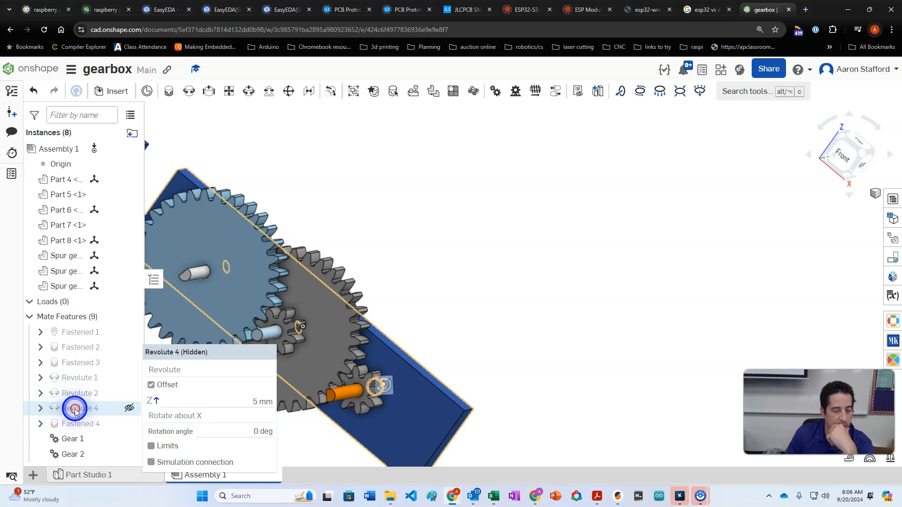
pyautogui.rightClick(114, 409)
pyautogui.click(113, 331)
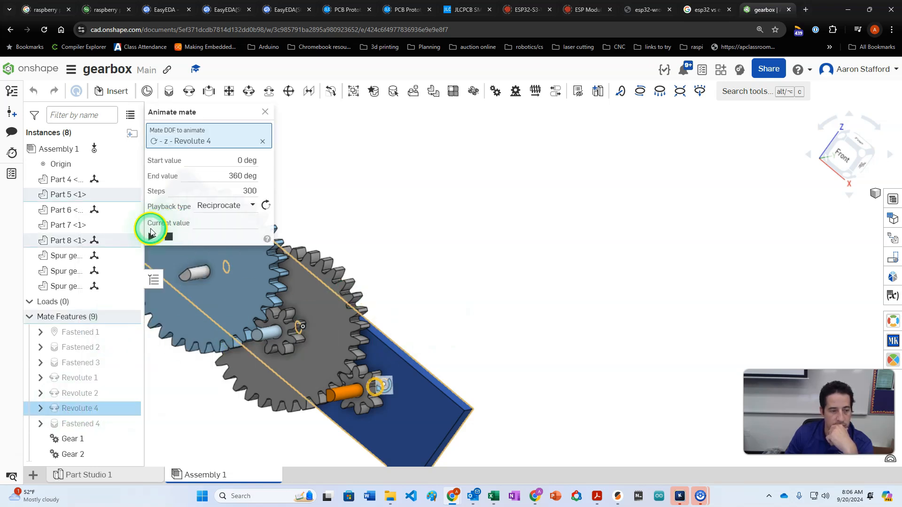
pyautogui.click(150, 238)
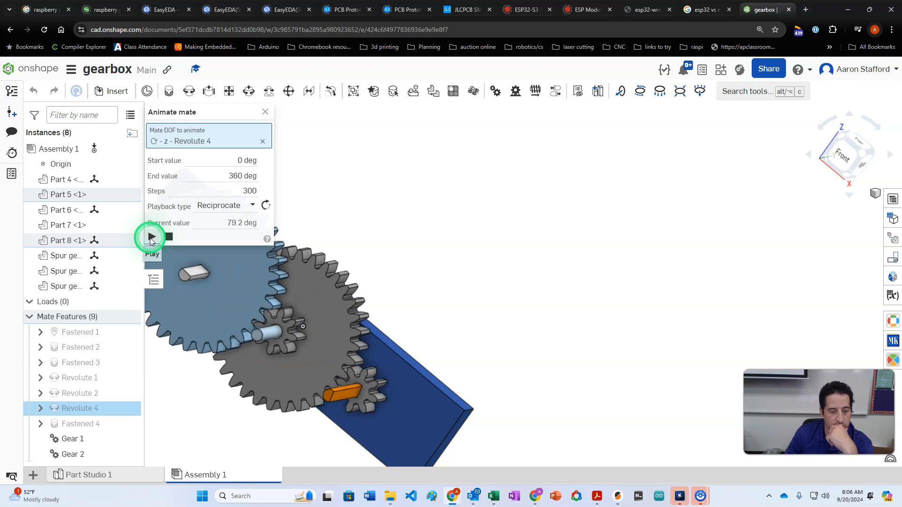
pyautogui.click(265, 112)
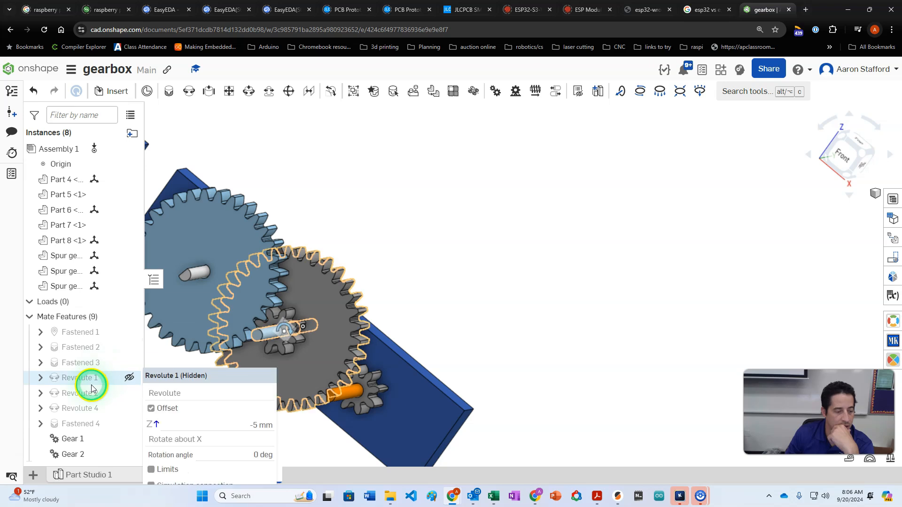
# Animate Revolute 2 with 3000 steps, view the meshing gears from another angle during playback, and close the animation
pyautogui.rightClick(82, 397)
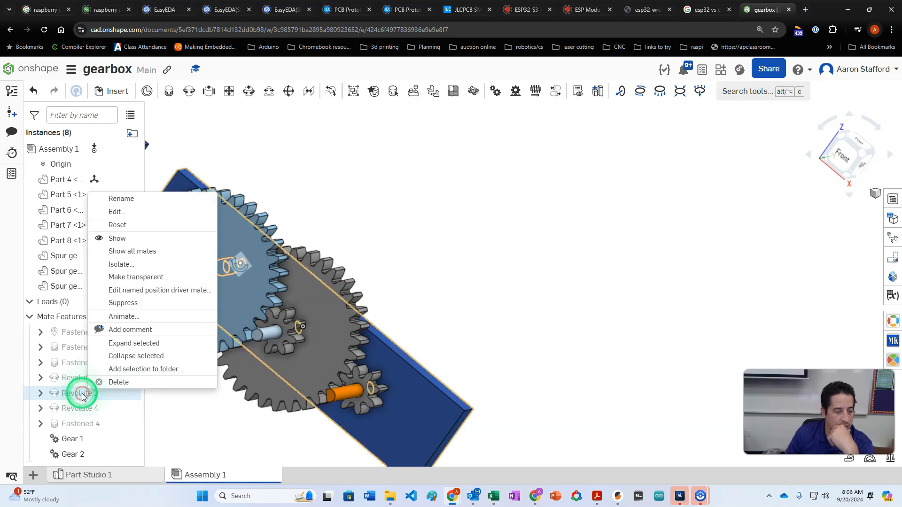
pyautogui.click(127, 318)
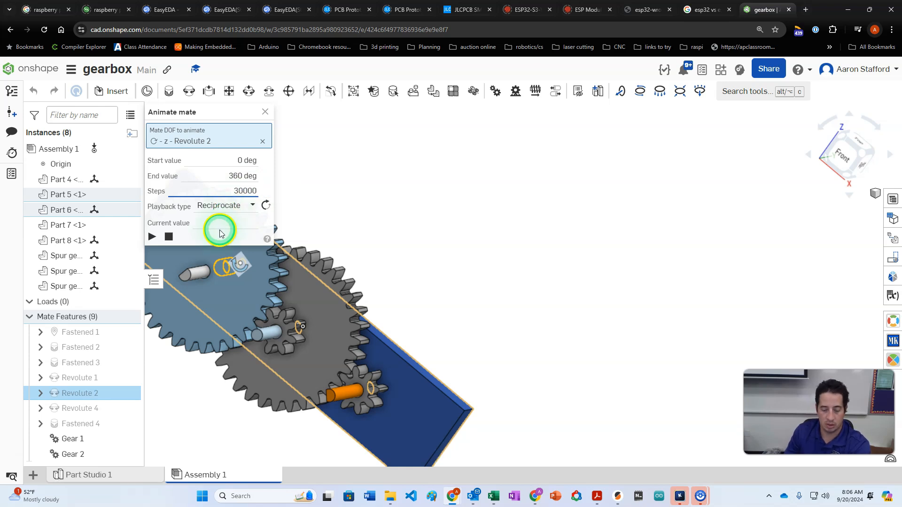
pyautogui.press('BackSpace')
pyautogui.click(154, 237)
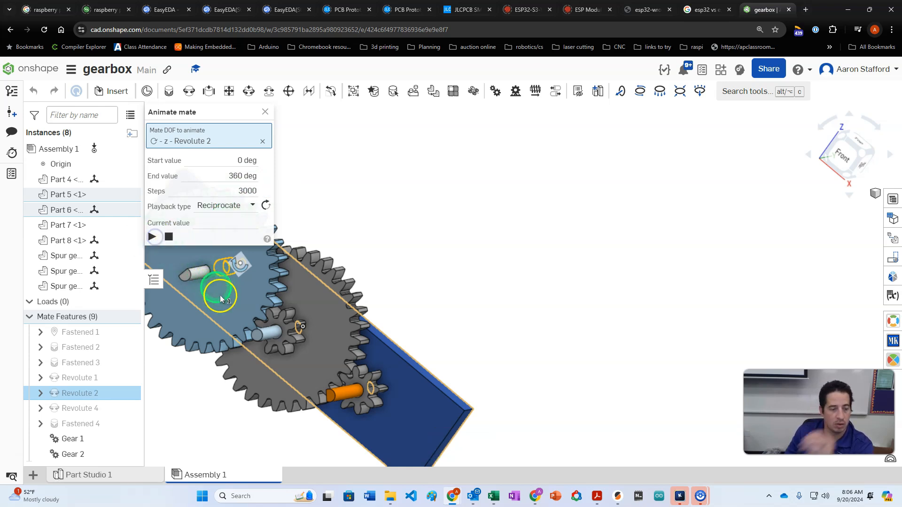
pyautogui.click(154, 237)
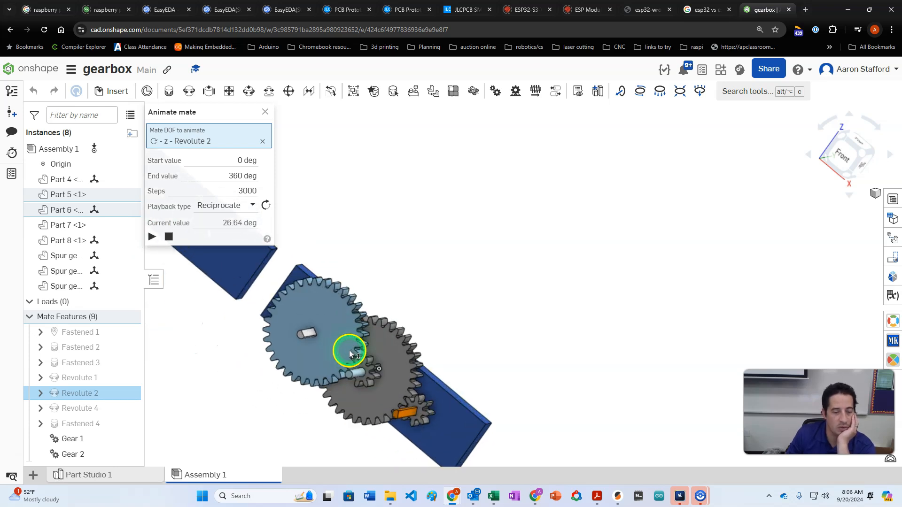
pyautogui.moveTo(435, 353)
pyautogui.mouseDown(button='right')
pyautogui.moveTo(418, 329)
pyautogui.moveTo(396, 362)
pyautogui.moveTo(448, 359)
pyautogui.moveTo(445, 367)
pyautogui.mouseUp(button='right')
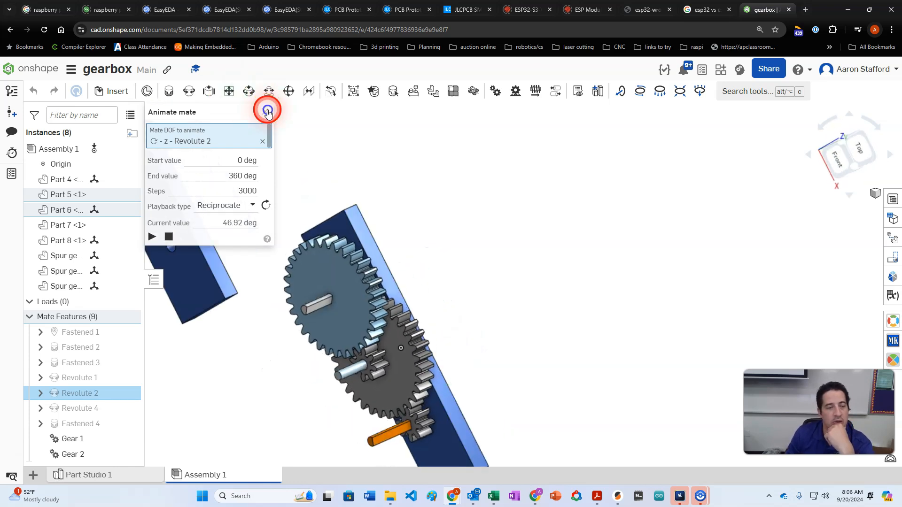
pyautogui.click(264, 110)
# Add a fastened mate joining matching corner connectors of the gear-carrying plate and the loose plate
pyautogui.scroll(-3, 254, 281)
pyautogui.click(169, 89)
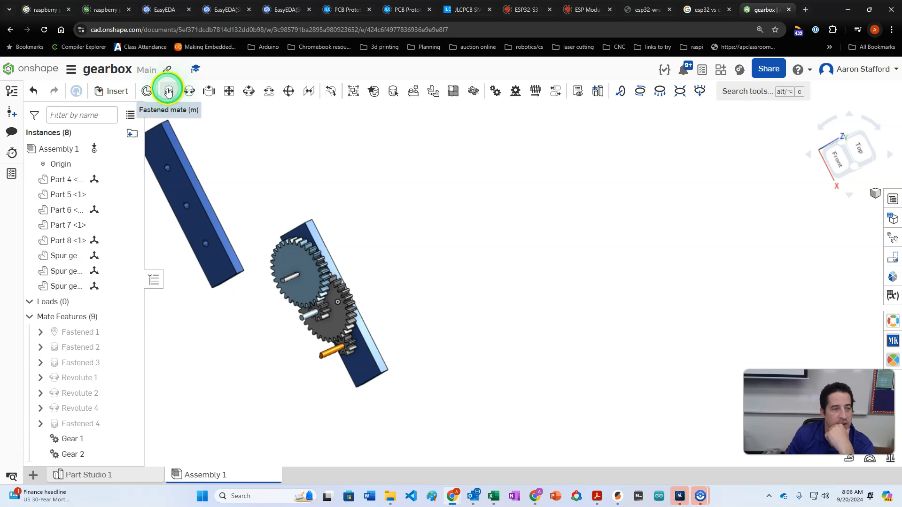
pyautogui.scroll(3, 305, 230)
pyautogui.click(309, 238)
pyautogui.moveTo(274, 203); pyautogui.dragTo(161, 178, button='right')
pyautogui.scroll(-3, 163, 179)
pyautogui.scroll(5, 151, 164)
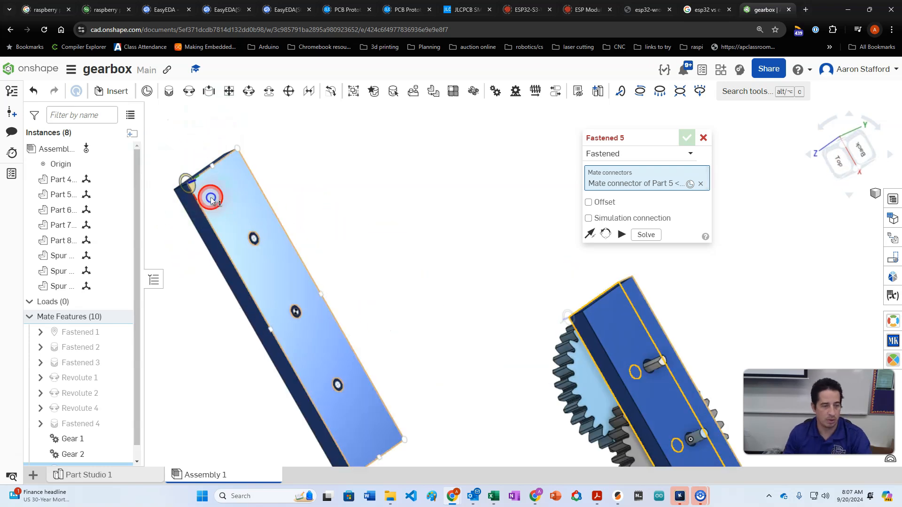
pyautogui.click(212, 200)
pyautogui.moveTo(208, 202); pyautogui.dragTo(375, 345, button='right')
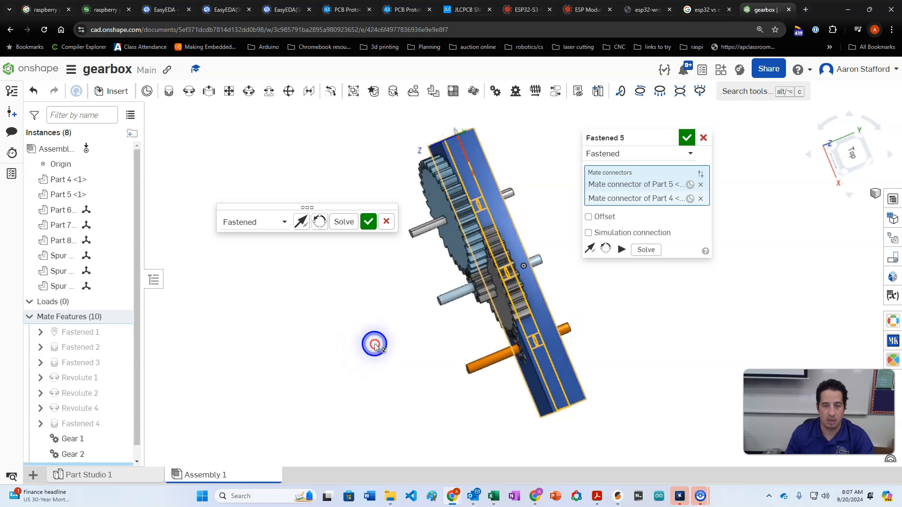
# Offset the fastened plate 10.2 mm along Z onto the opposite side of the gears, and accept the mate
pyautogui.click(608, 217)
pyautogui.click(673, 234)
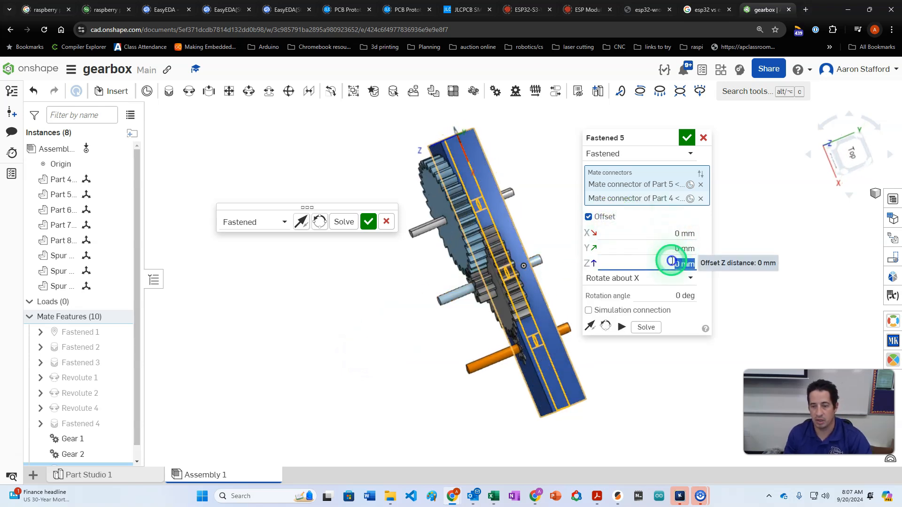
pyautogui.write('10.2')
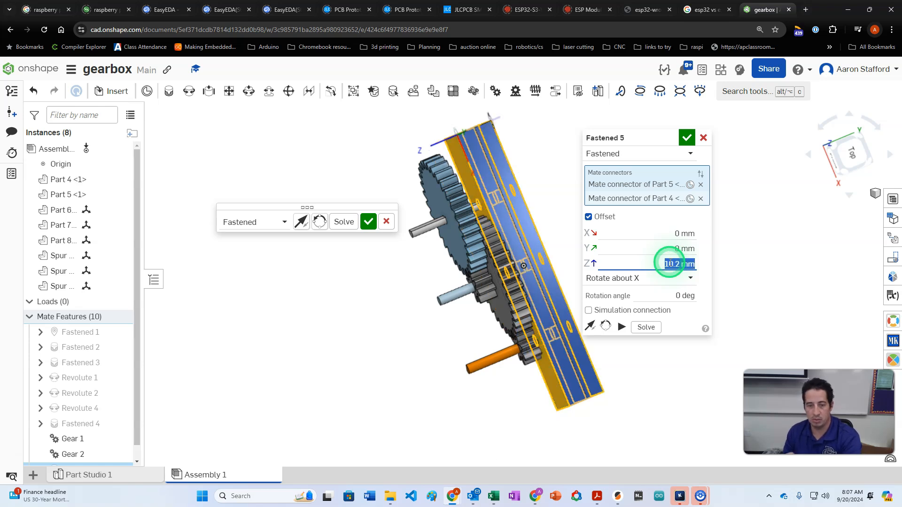
pyautogui.click(665, 263)
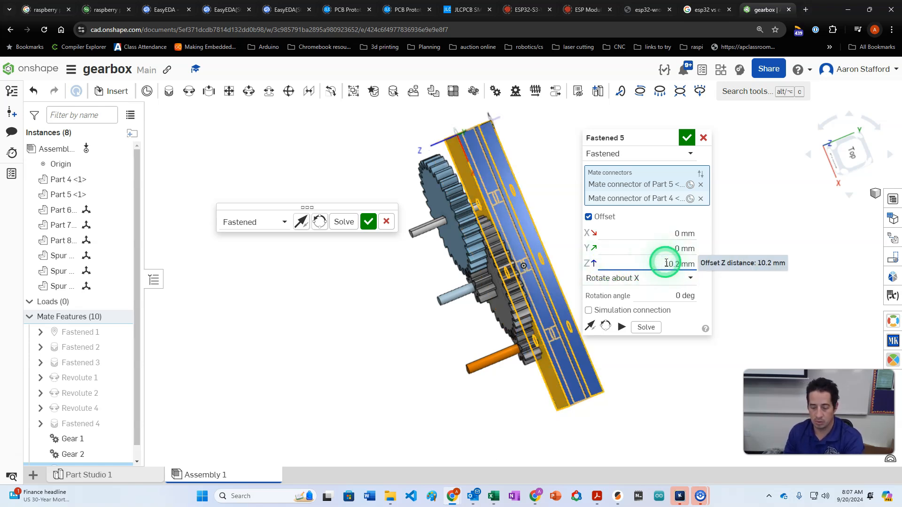
pyautogui.moveTo(529, 240); pyautogui.dragTo(476, 244, button='right')
pyautogui.click(688, 138)
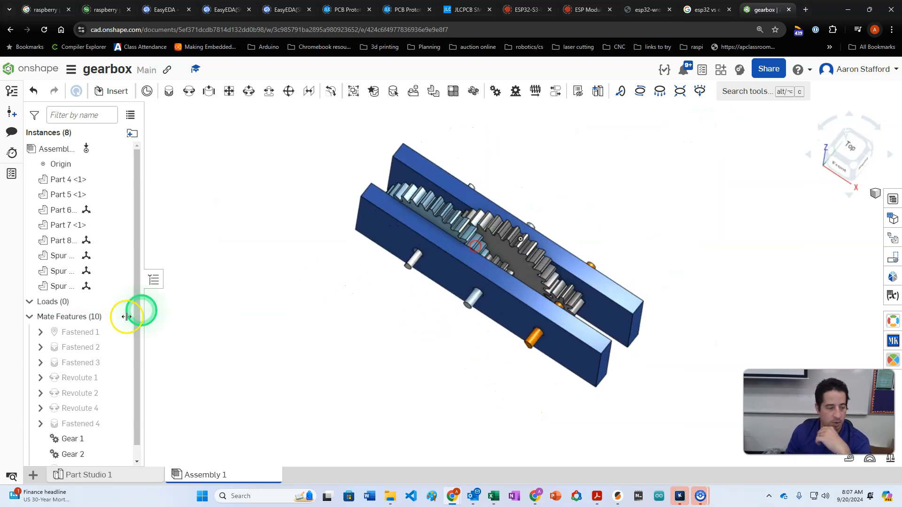
# Play the Revolute 2 animation on the two-plate gearbox, view it from above, and close the animation
pyautogui.rightClick(82, 392)
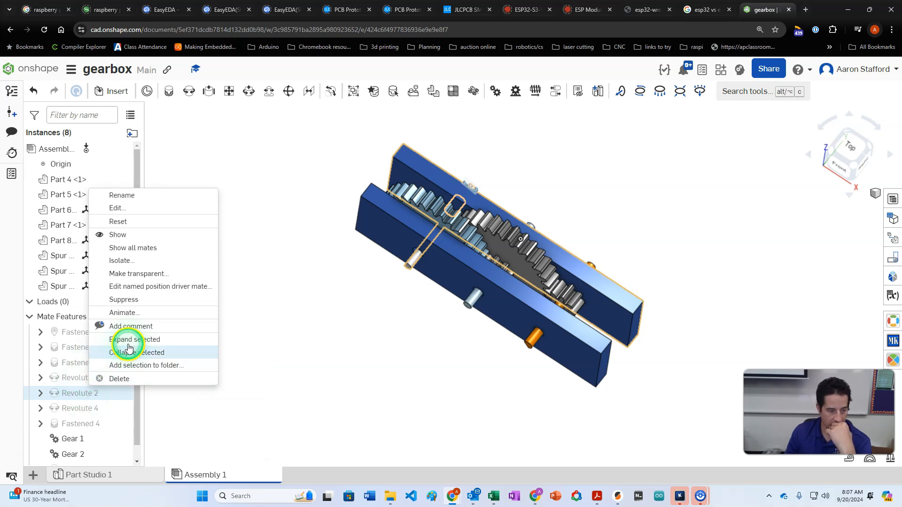
pyautogui.click(123, 313)
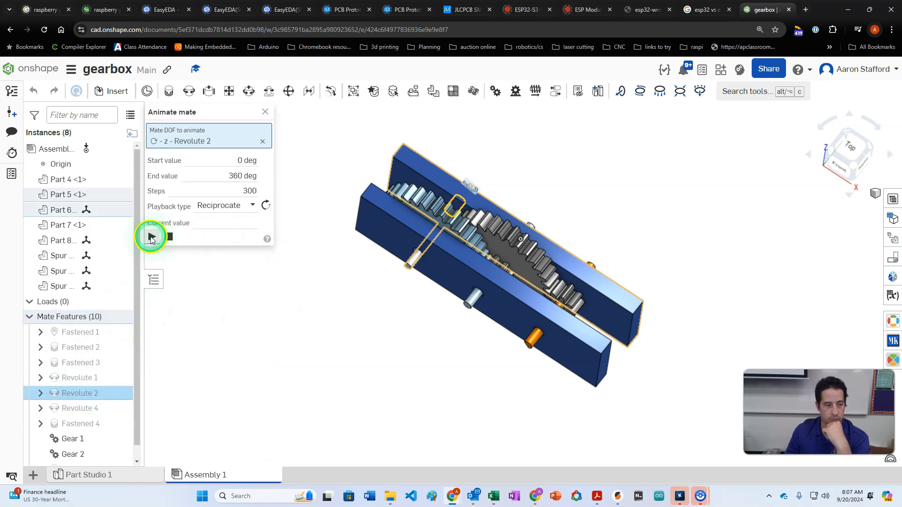
pyautogui.click(152, 237)
pyautogui.moveTo(625, 211)
pyautogui.mouseDown(button='right')
pyautogui.moveTo(610, 217)
pyautogui.moveTo(630, 201)
pyautogui.moveTo(610, 210)
pyautogui.moveTo(611, 219)
pyautogui.mouseUp(button='right')
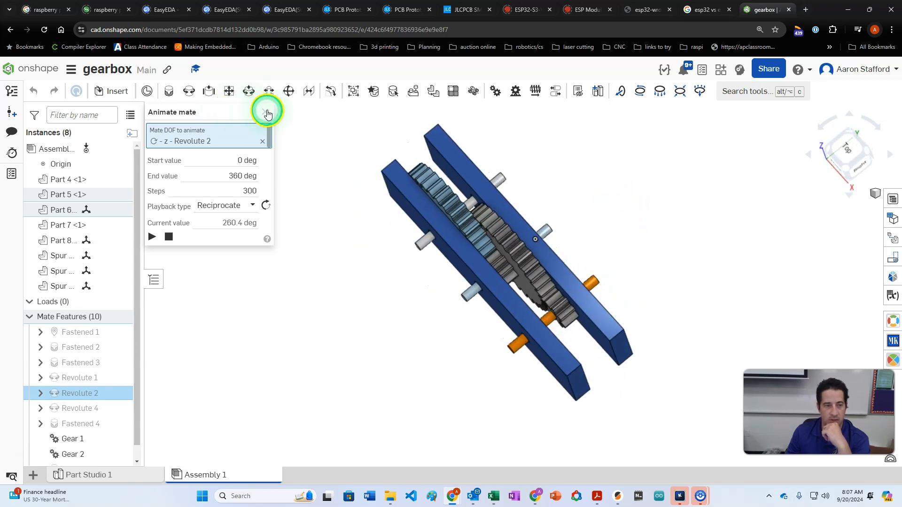
pyautogui.click(265, 112)
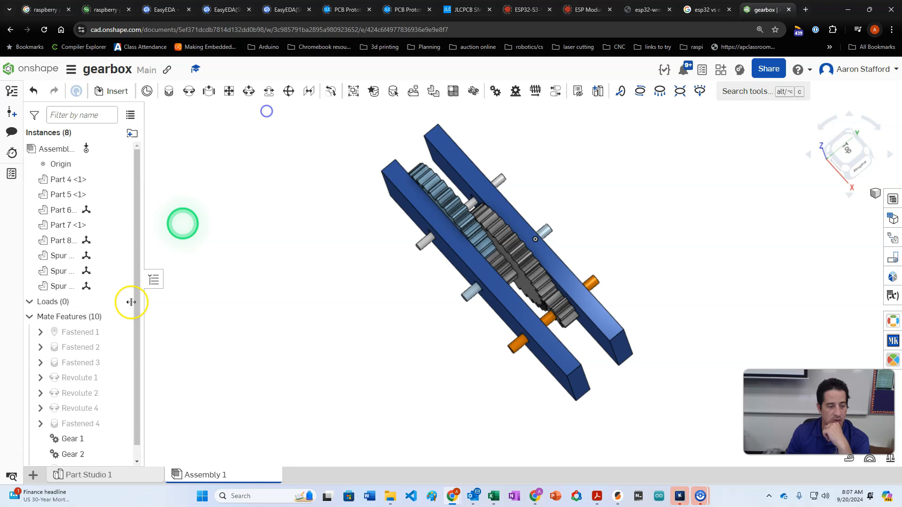
# Play the Revolute 4 animation on the two-plate gearbox, view the gears between the plates, and close the animation
pyautogui.rightClick(81, 416)
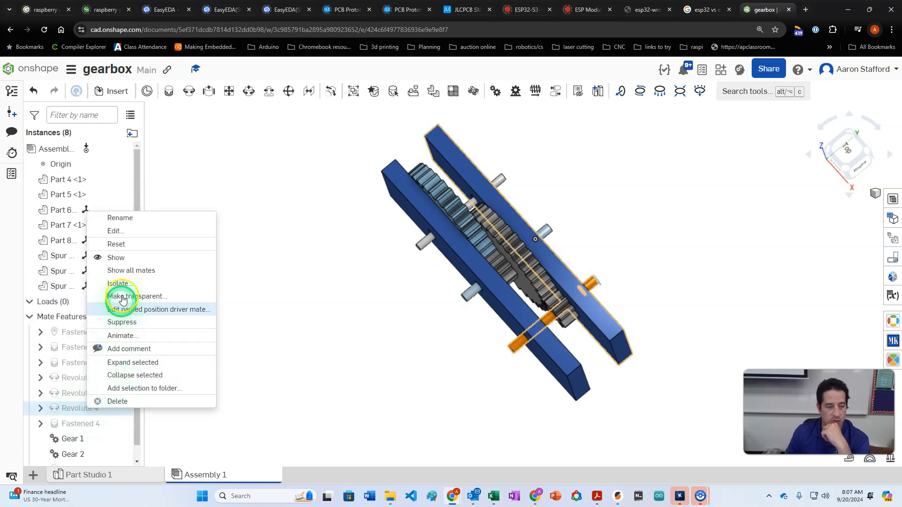
pyautogui.click(125, 337)
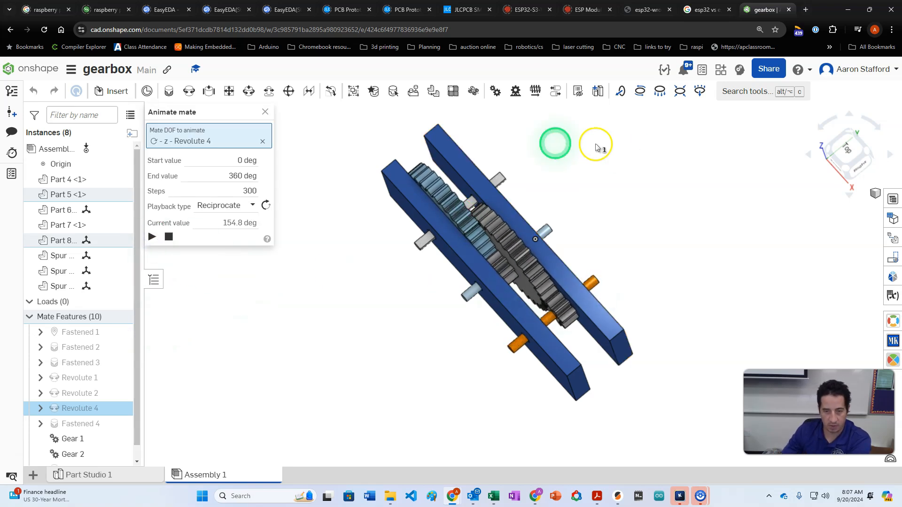
pyautogui.moveTo(561, 254); pyautogui.dragTo(472, 303, button='right')
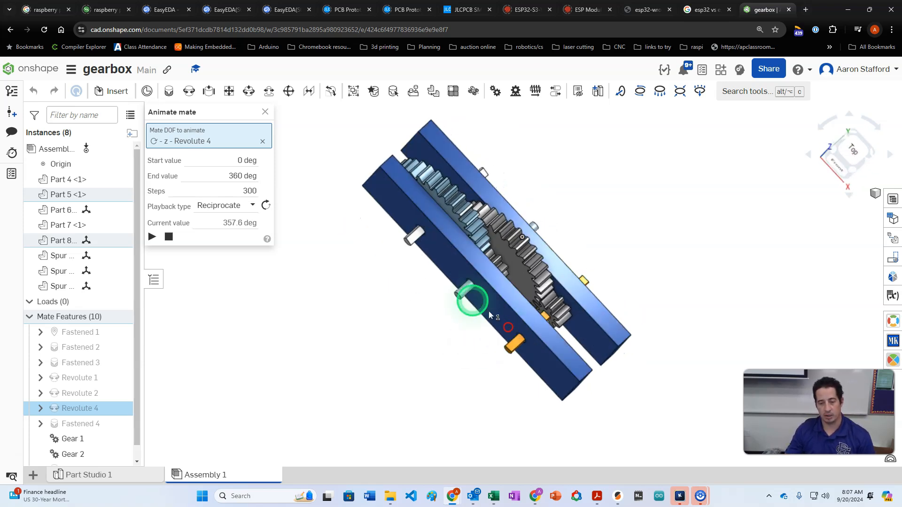
pyautogui.click(265, 112)
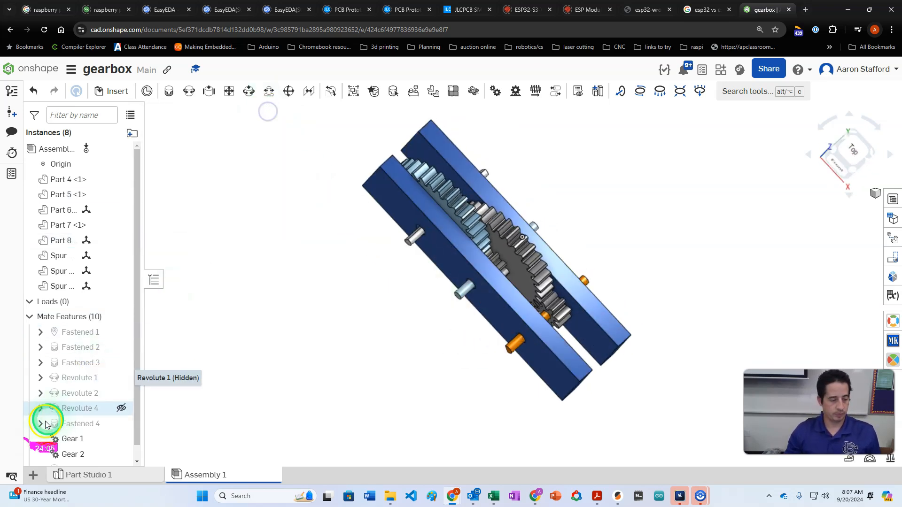